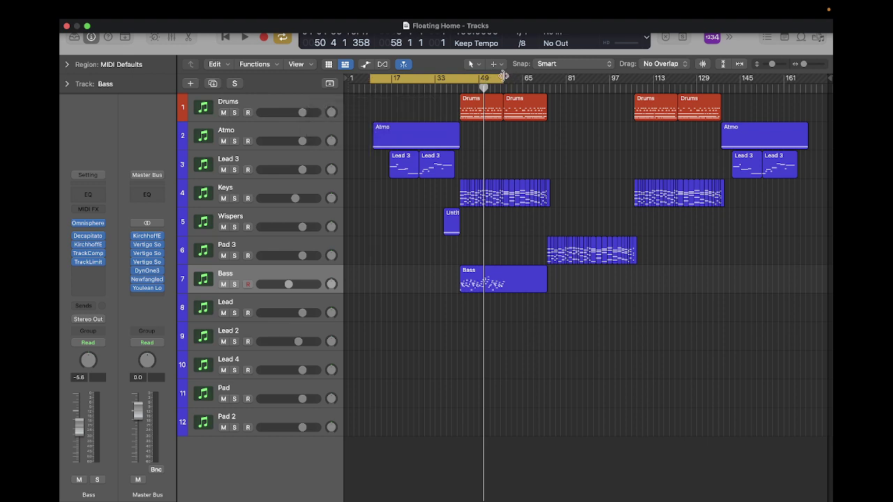
# - Extend the end of the cycle range to bar 74 and play back the arrangement
pyautogui.moveTo(504, 76); pyautogui.dragTo(549, 77)
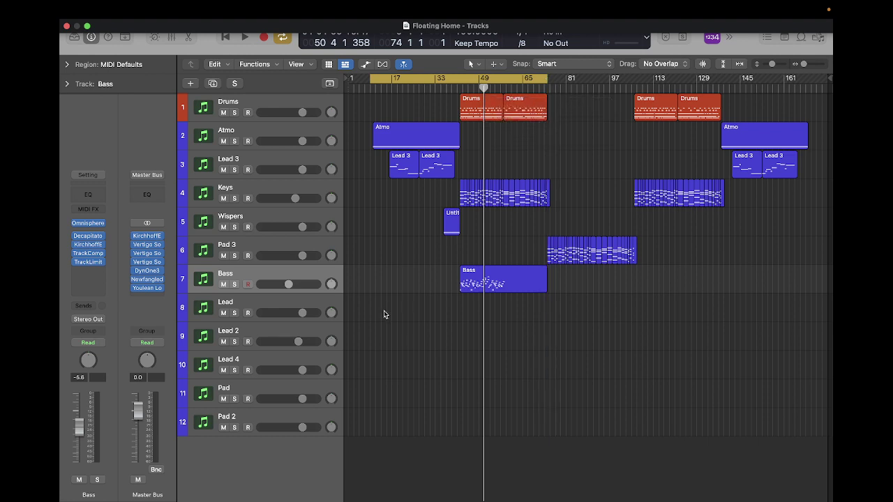
pyautogui.press('space')
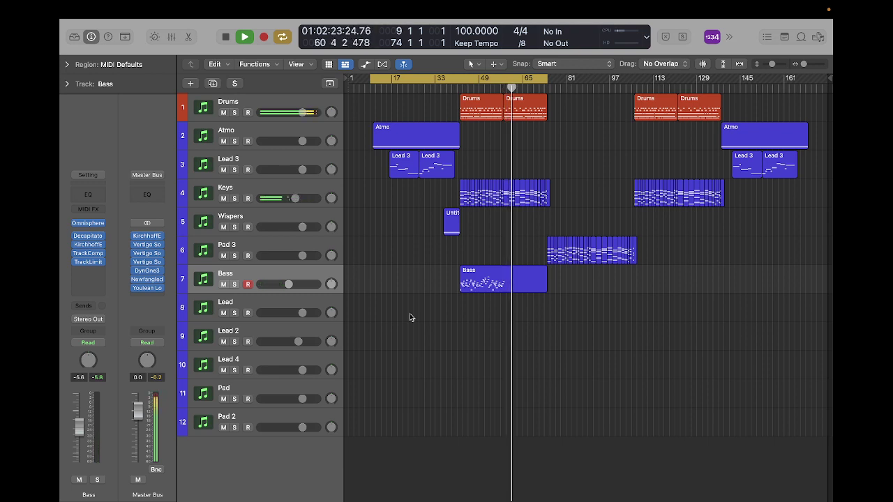
pyautogui.press('space')
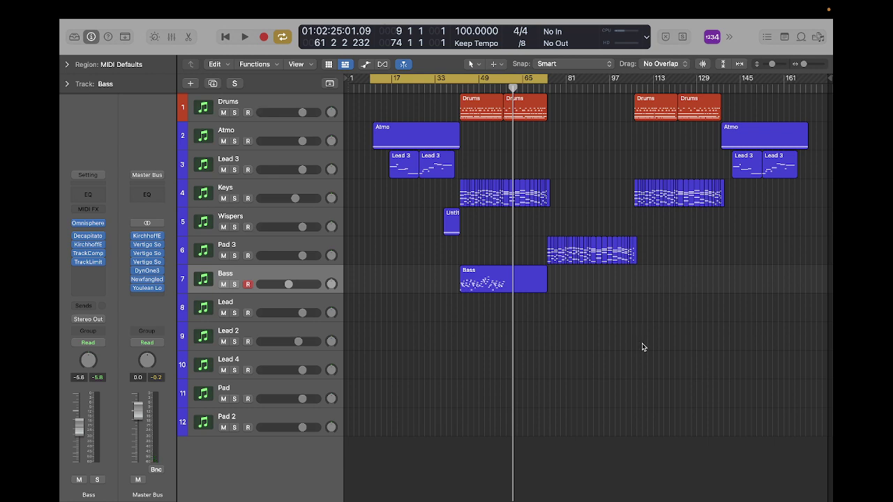
# - Move the Bass track above the Pad 3 track
pyautogui.scroll(10, 642, 344)
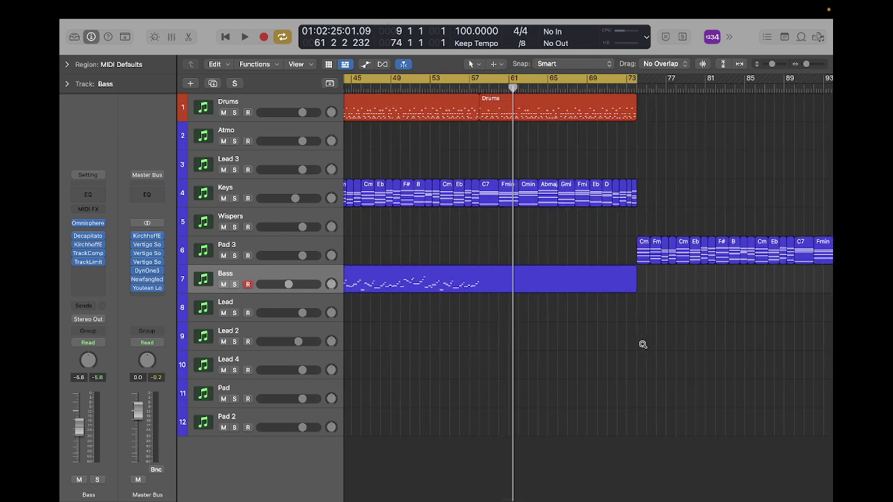
pyautogui.scroll(-5, 642, 345)
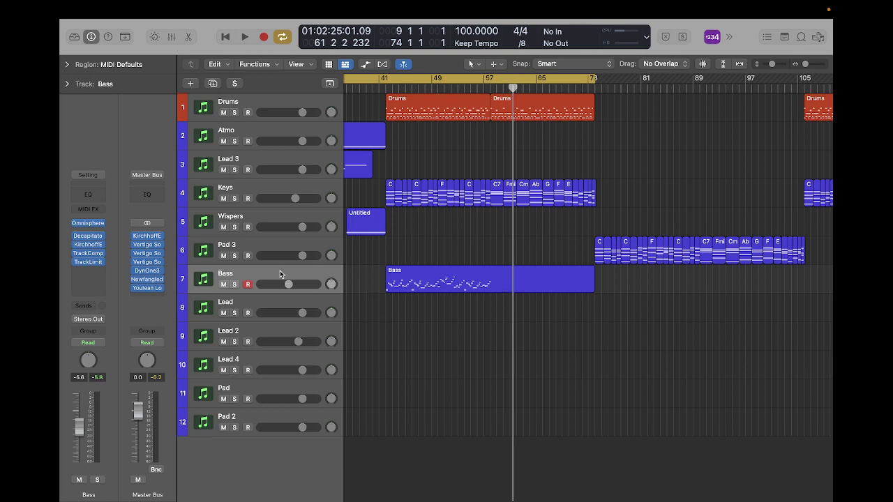
pyautogui.moveTo(280, 270); pyautogui.dragTo(284, 241)
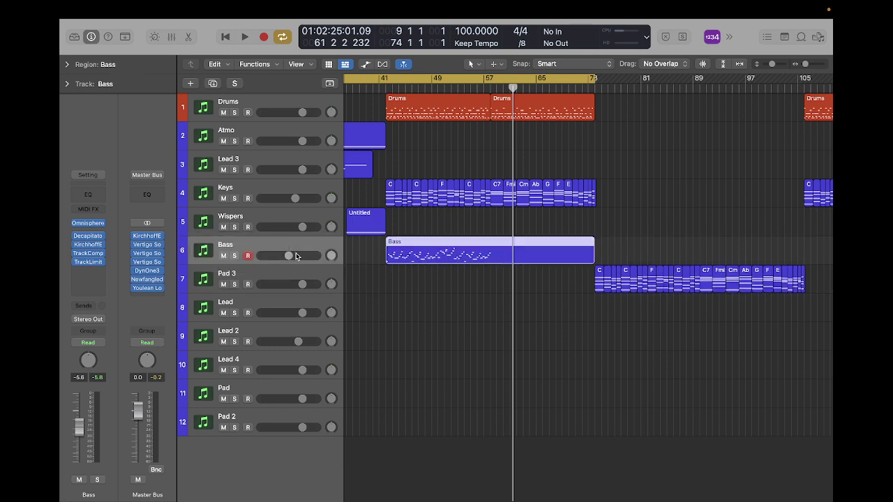
# - Duplicate the Pad 3 track with the same instrument and settings, without its regions
pyautogui.scroll(5, 622, 342)
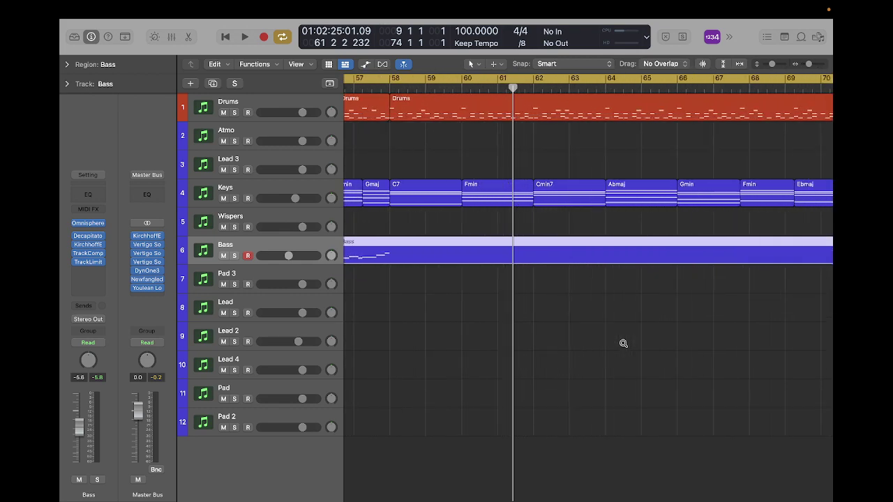
pyautogui.hscroll(2, 623, 342)
pyautogui.hscroll(10, 622, 346)
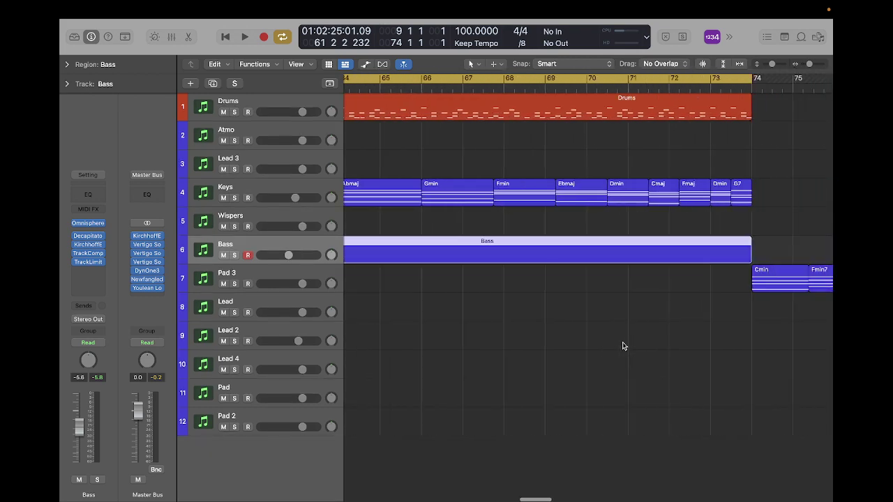
pyautogui.hscroll(1, 623, 346)
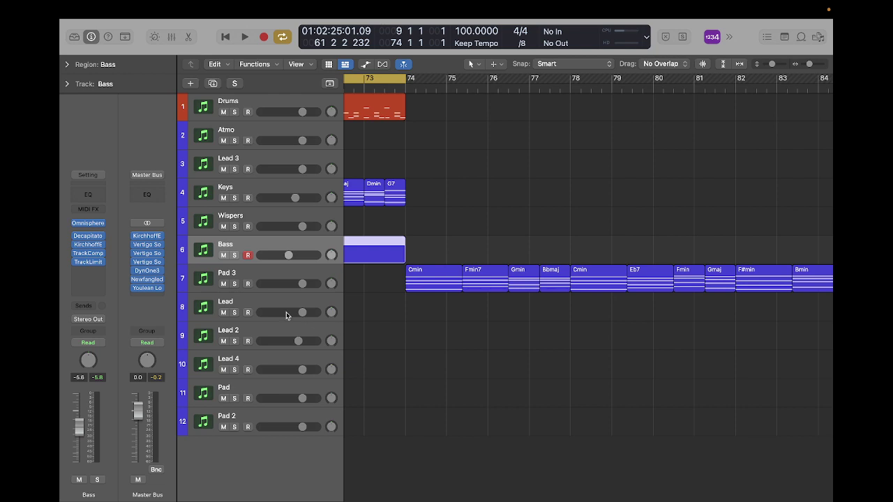
pyautogui.click(278, 273)
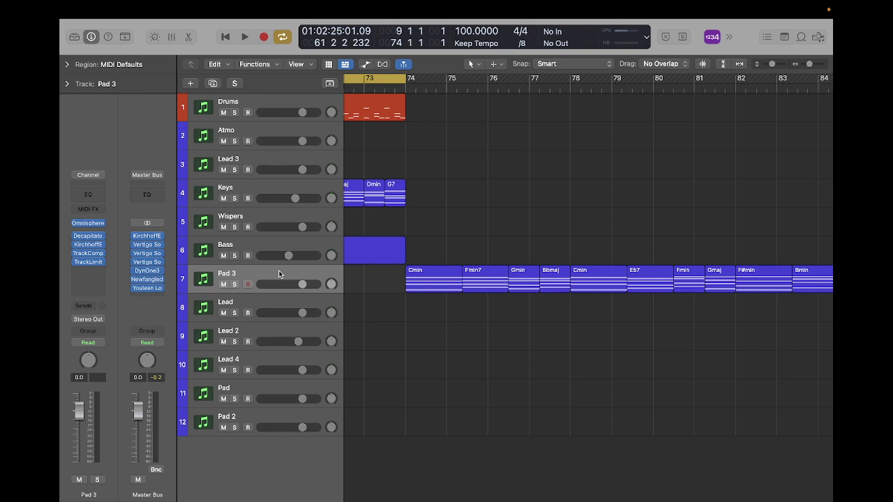
pyautogui.press('super+d')
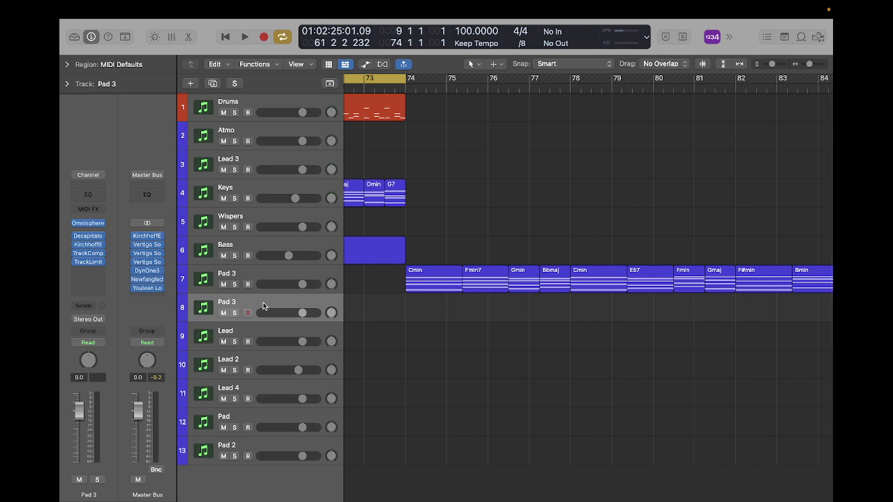
# - Move the Cmin region at bar 74 down to the duplicate Pad 3 track and set the cycle range around it
pyautogui.click(442, 285)
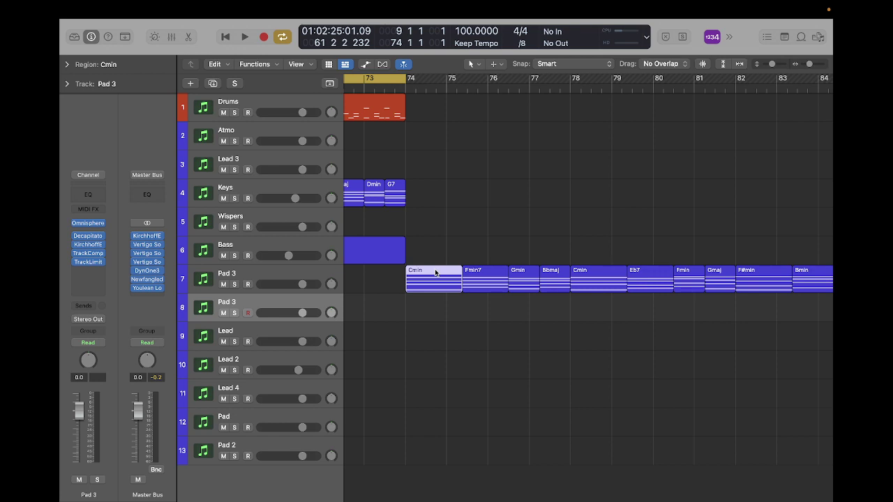
pyautogui.moveTo(435, 272); pyautogui.dragTo(433, 300)
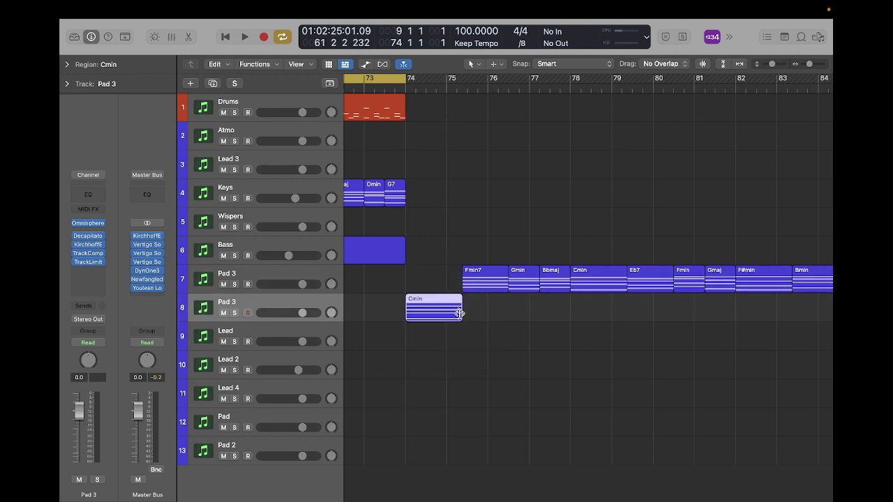
pyautogui.press('super+Right')
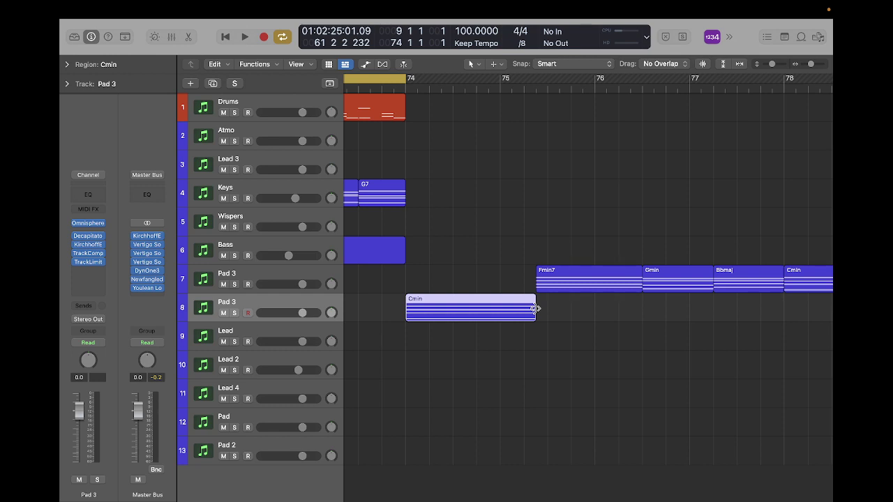
pyautogui.press('super+u')
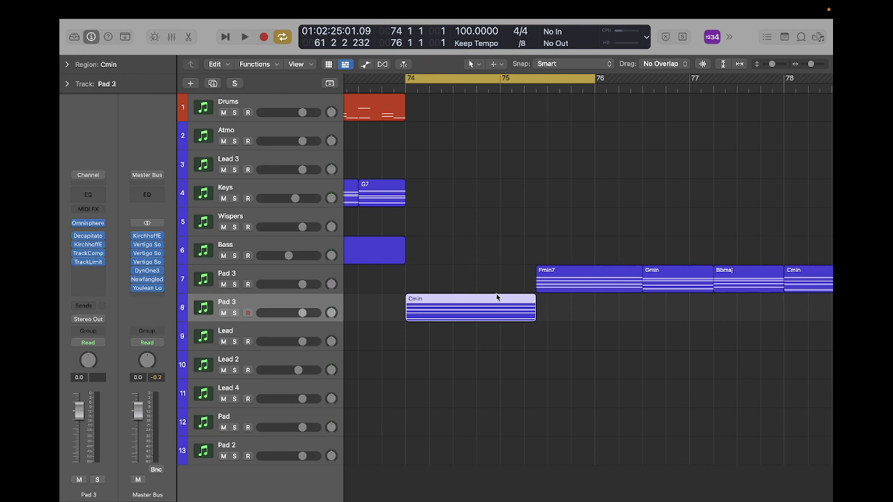
# - Set the cycle range around the Gmin region, and return it to the Cmin region
pyautogui.click(674, 284)
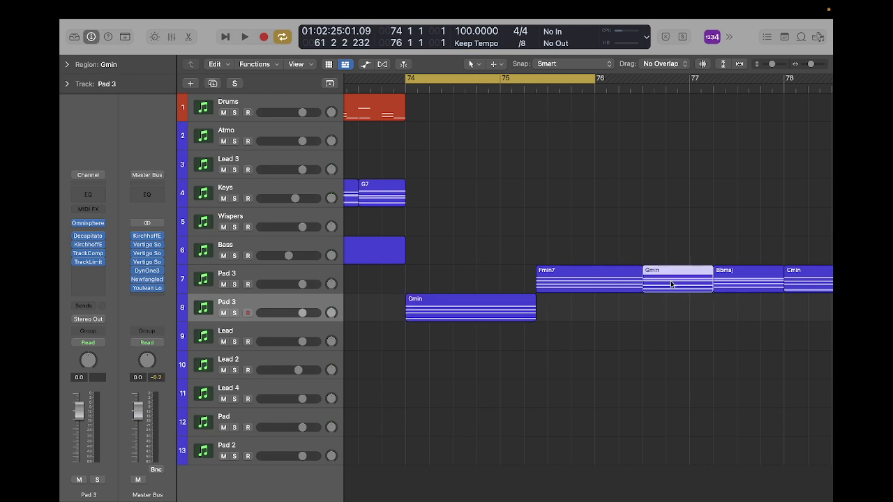
pyautogui.click(635, 325)
pyautogui.click(677, 272)
pyautogui.hotkey('ctrl', 'u')
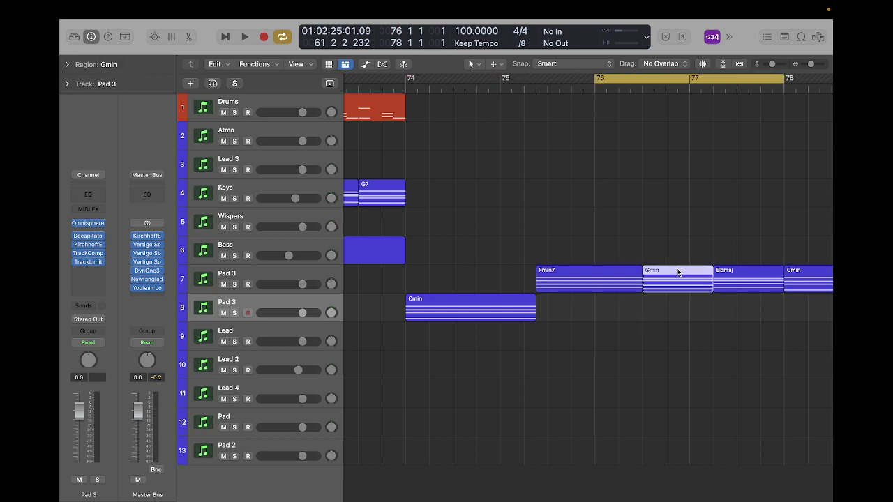
pyautogui.click(592, 332)
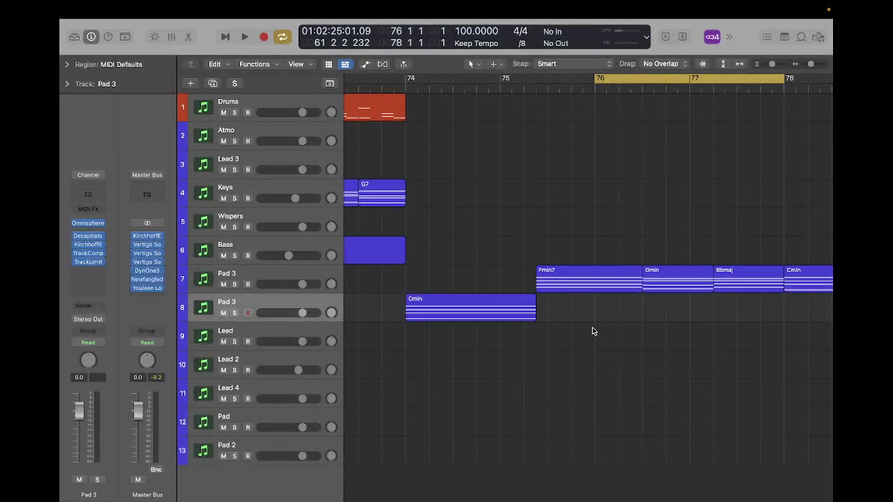
pyautogui.click(492, 309)
pyautogui.hotkey('ctrl', 'u')
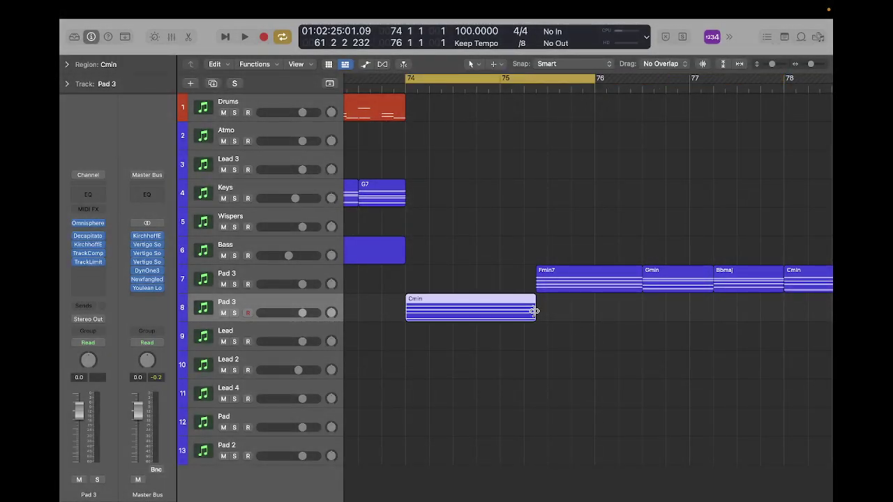
# - Lengthen the Cmin region on the duplicate Pad 3 track so it ends at bar 76, beat 4
pyautogui.moveTo(534, 311); pyautogui.dragTo(653, 313)
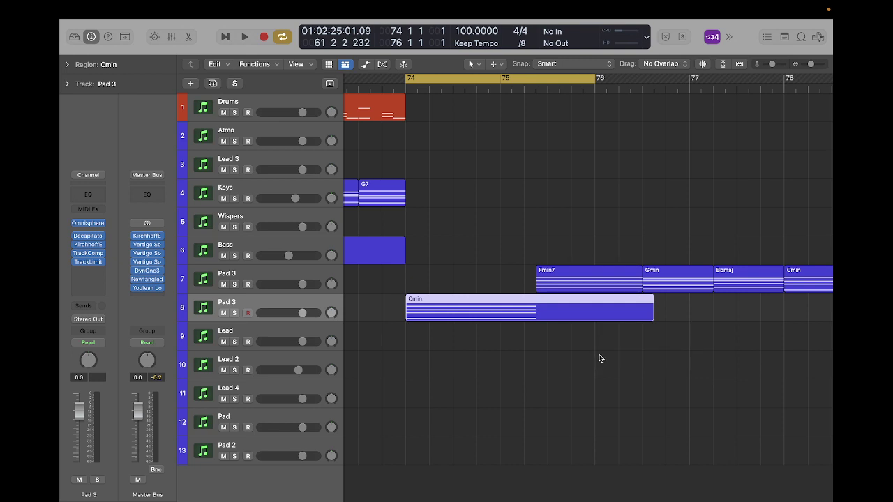
pyautogui.moveTo(651, 311); pyautogui.dragTo(665, 310)
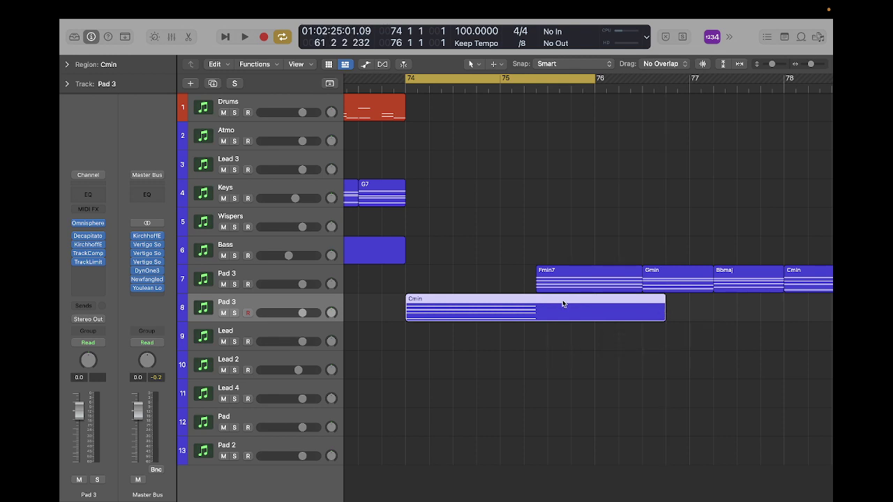
# - Move the Fmin7 region to the duplicate Pad 3 track, starting at bar 76, beat 4, directly after the Cmin region
pyautogui.hscroll(10, 744, 334)
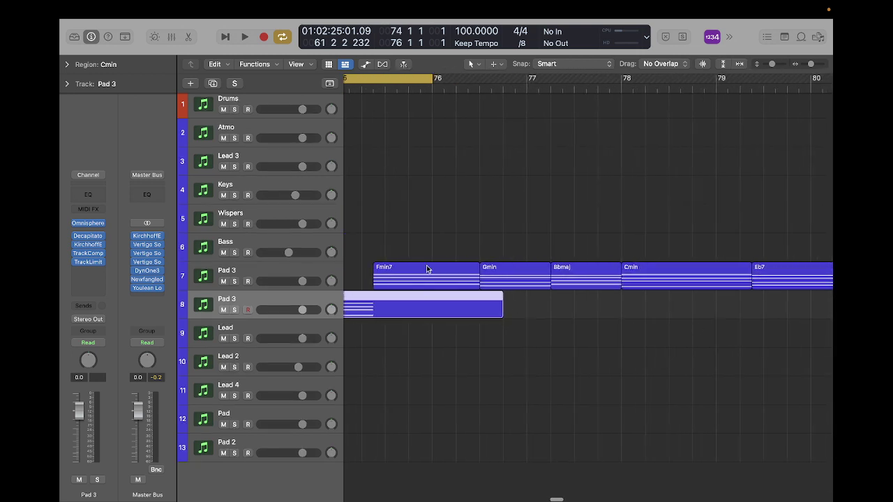
pyautogui.moveTo(426, 265); pyautogui.dragTo(558, 305)
pyautogui.scroll(5, 574, 309)
pyautogui.scroll(2, 574, 309)
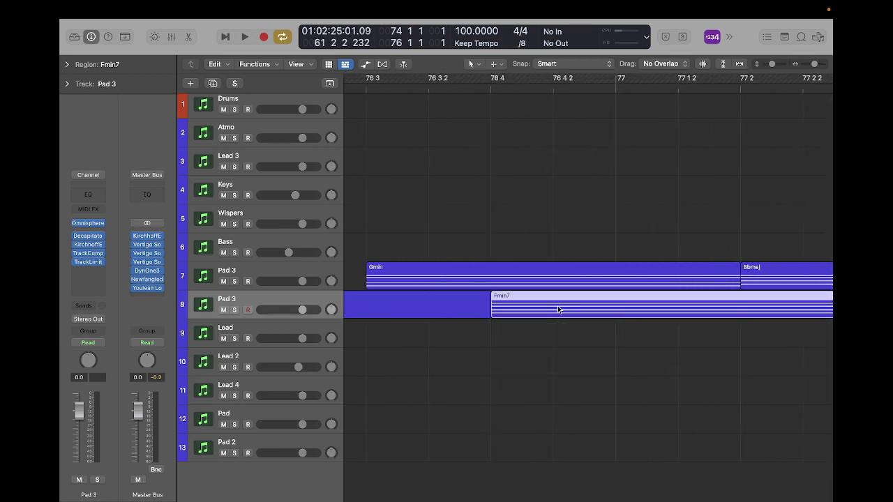
pyautogui.hscroll(5, 557, 305)
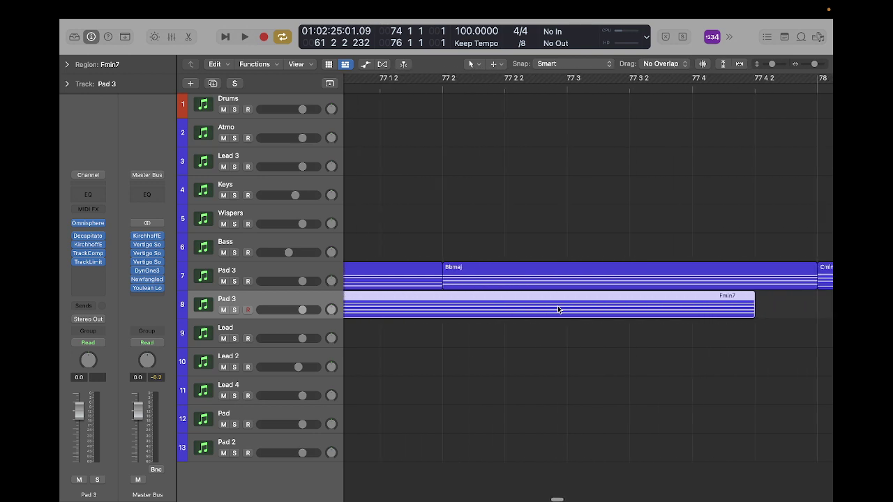
pyautogui.scroll(-5, 557, 307)
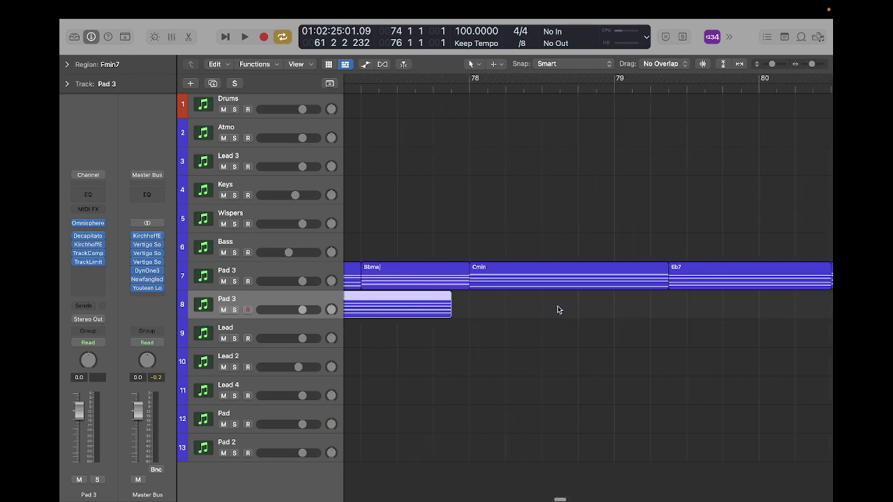
pyautogui.scroll(-5, 557, 305)
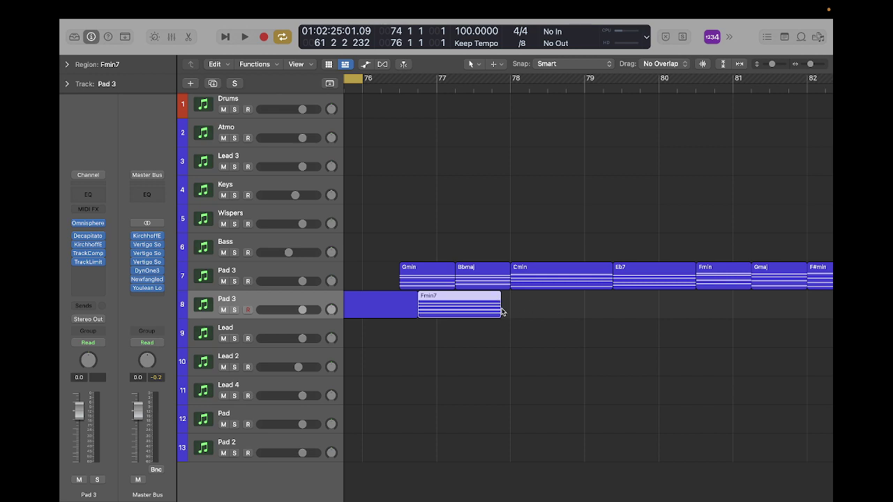
# - Lengthen the Fmin7 region on the duplicate Pad 3 track so it ends at bar 79
pyautogui.moveTo(499, 309)
pyautogui.mouseDown()
pyautogui.moveTo(580, 306)
pyautogui.moveTo(501, 313)
pyautogui.mouseUp()
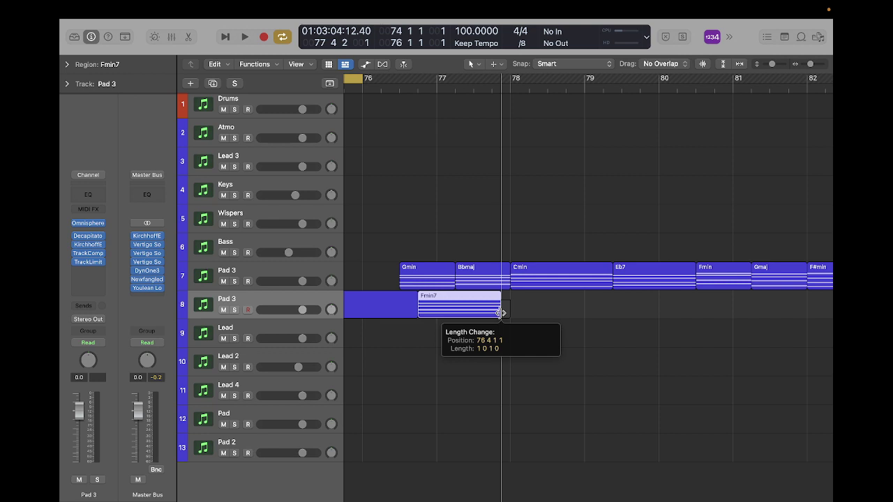
pyautogui.moveTo(501, 313); pyautogui.dragTo(580, 314)
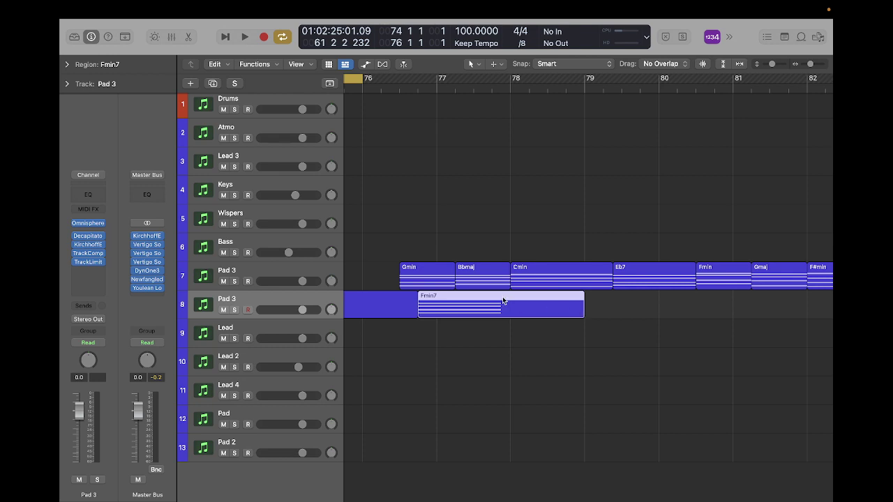
# - Examine the Keys chord regions from bar 61 to bar 74 and the lengthened Cmin and Fmin7 pad regions
pyautogui.hscroll(-5, 501, 359)
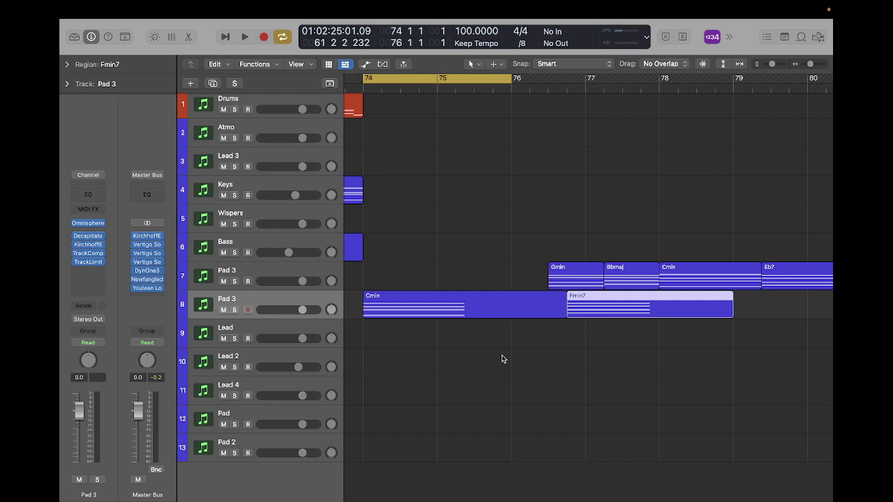
pyautogui.scroll(-5, 501, 358)
pyautogui.hscroll(5, 502, 359)
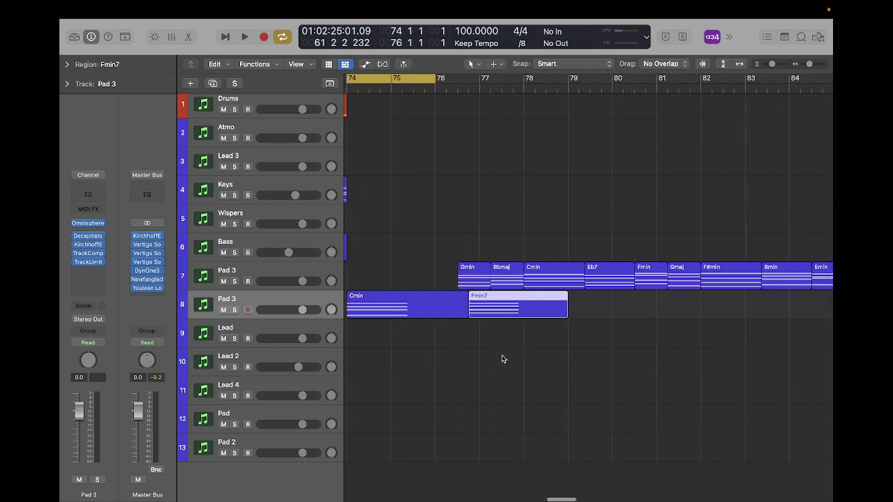
pyautogui.hscroll(-3, 502, 358)
pyautogui.hscroll(-10, 501, 358)
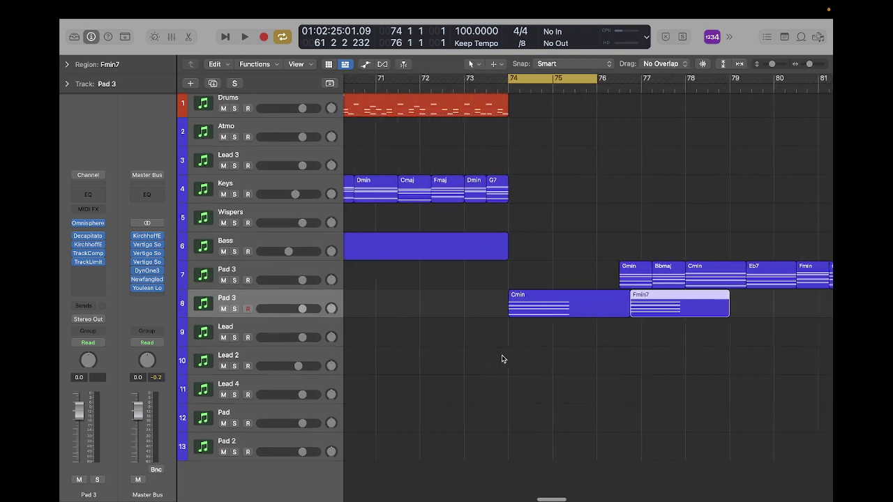
pyautogui.hscroll(-3, 501, 358)
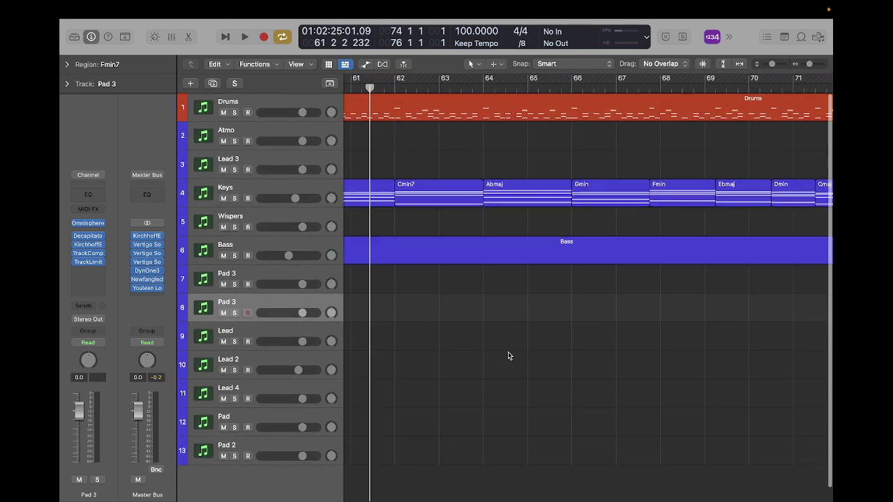
pyautogui.hscroll(13, 508, 355)
pyautogui.hscroll(-1, 507, 356)
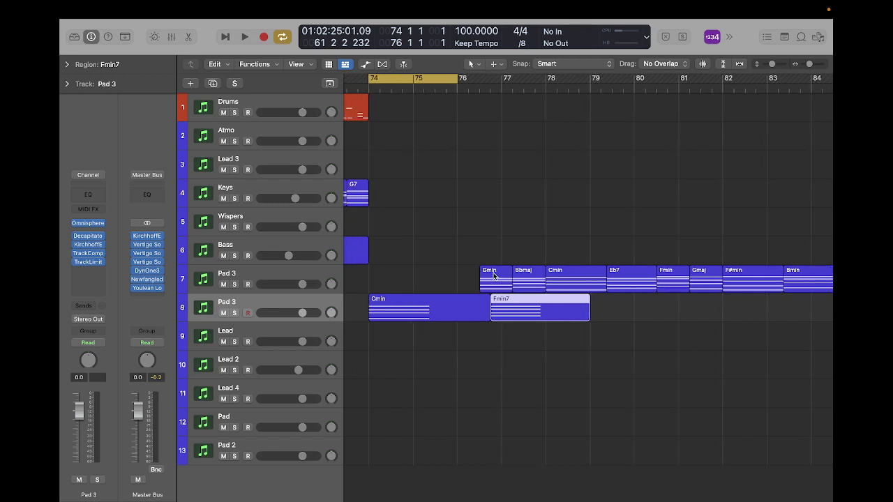
# - Move the Gmin region to the duplicate Pad 3 track at bar 79 and lengthen it so it ends at bar 80, beat 3
pyautogui.moveTo(494, 278); pyautogui.dragTo(608, 314)
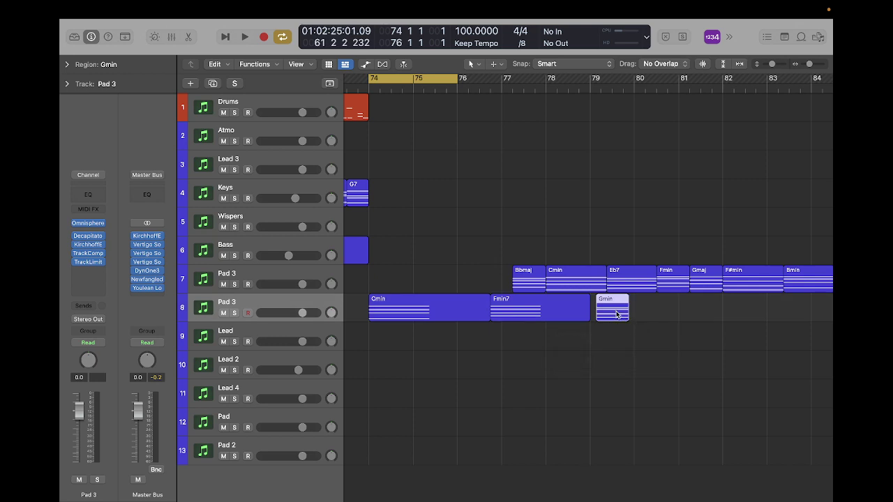
pyautogui.press('super+Right')
pyautogui.press('super+Right')
pyautogui.press('super+Right')
pyautogui.press('super+Right')
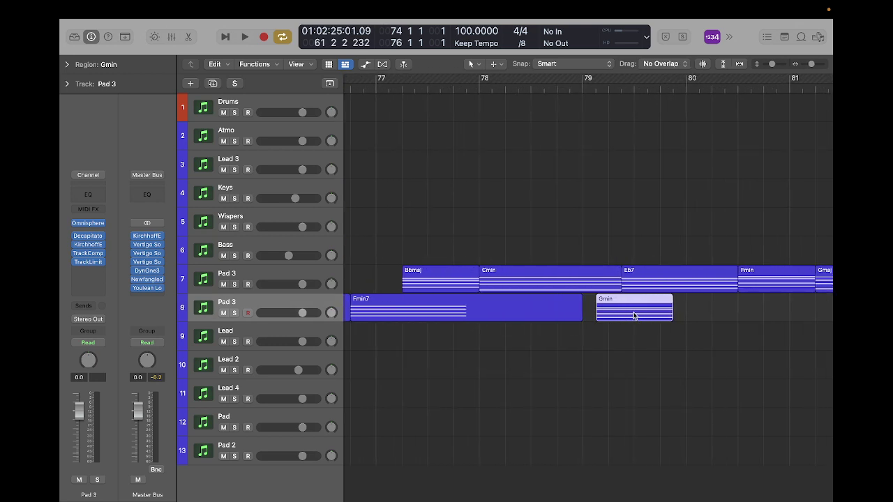
pyautogui.moveTo(633, 316); pyautogui.dragTo(623, 315)
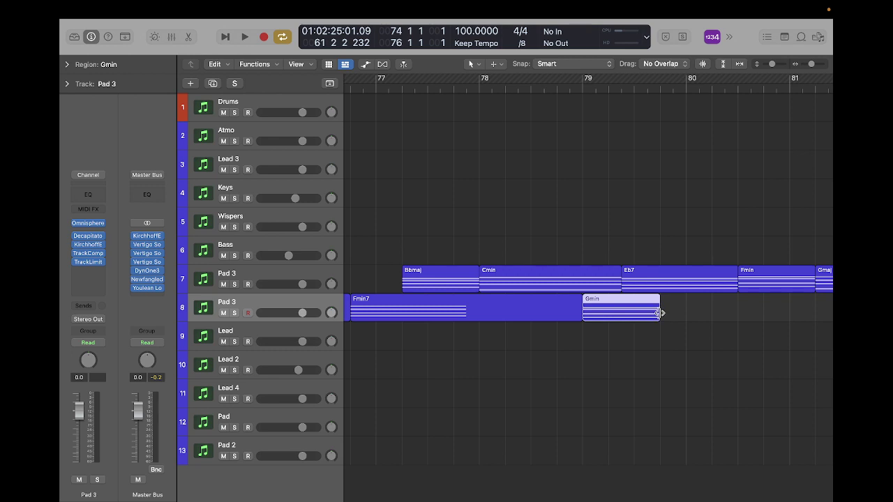
pyautogui.moveTo(659, 313); pyautogui.dragTo(735, 313)
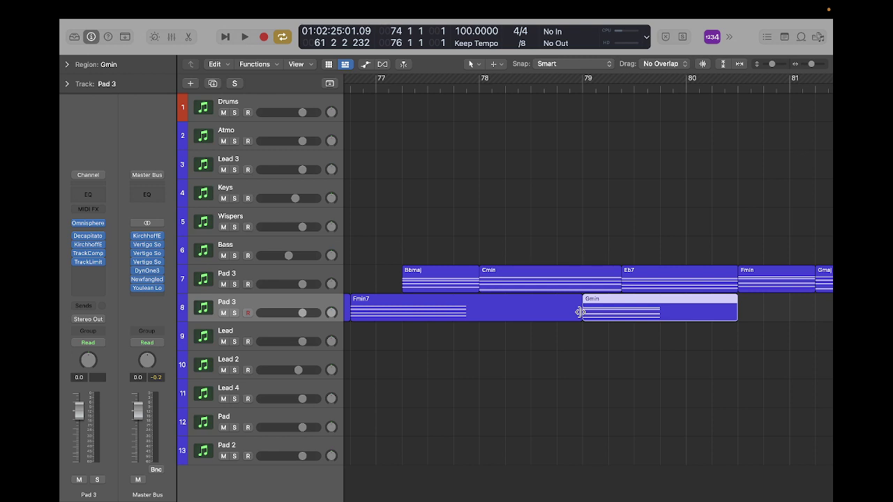
# - Shorten the Fmin7 region on the duplicate Pad 3 track to the end of its notes, and extend it back to bar 79
pyautogui.moveTo(578, 312); pyautogui.dragTo(466, 310)
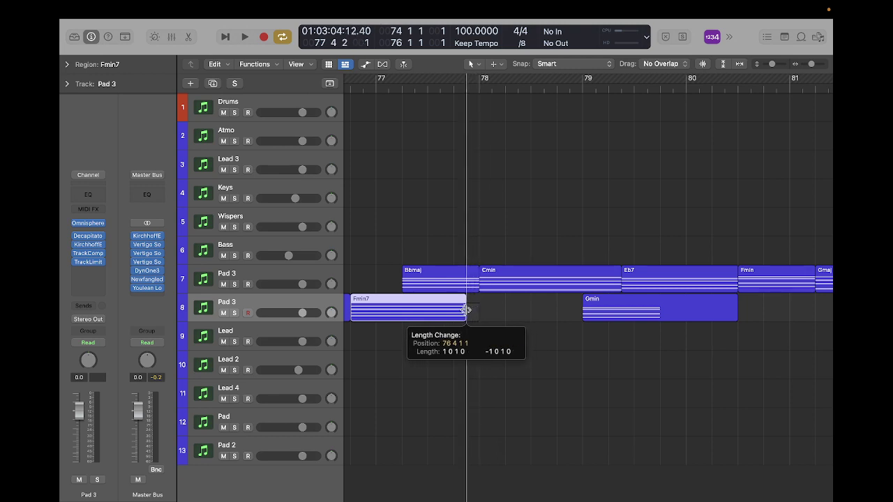
pyautogui.moveTo(466, 310); pyautogui.dragTo(579, 304)
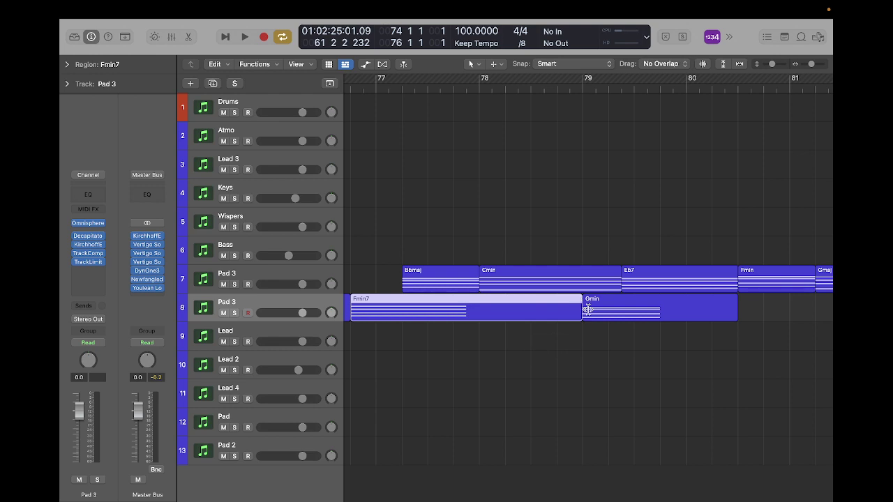
# - Move the Bbmaj region to the duplicate Pad 3 track directly after Gmin and lengthen it so it ends at bar 82
pyautogui.hscroll(3, 730, 360)
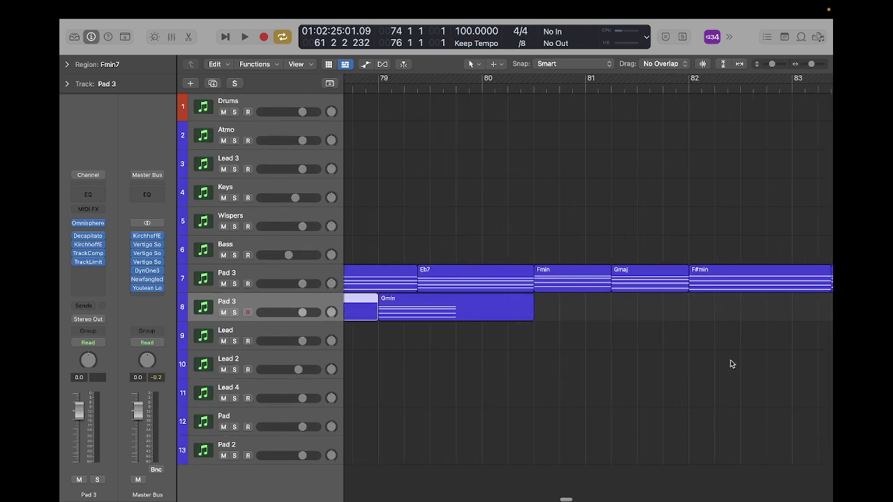
pyautogui.scroll(-4, 730, 360)
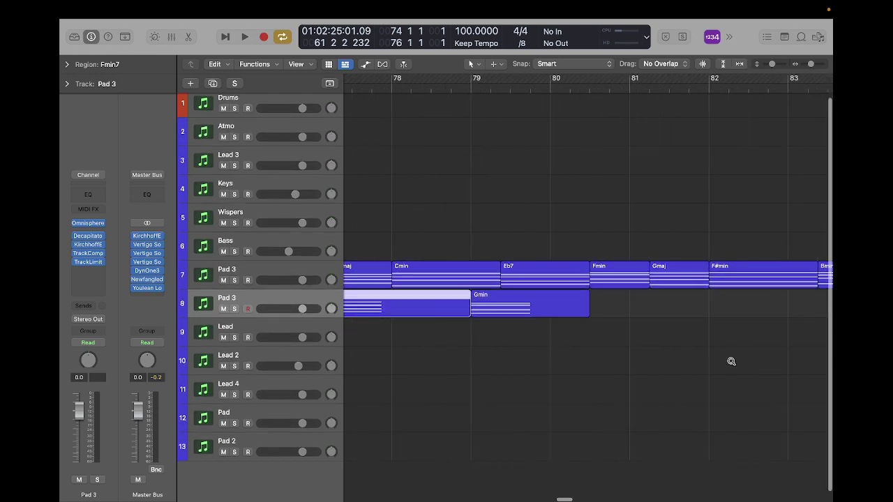
pyautogui.hscroll(-2, 599, 315)
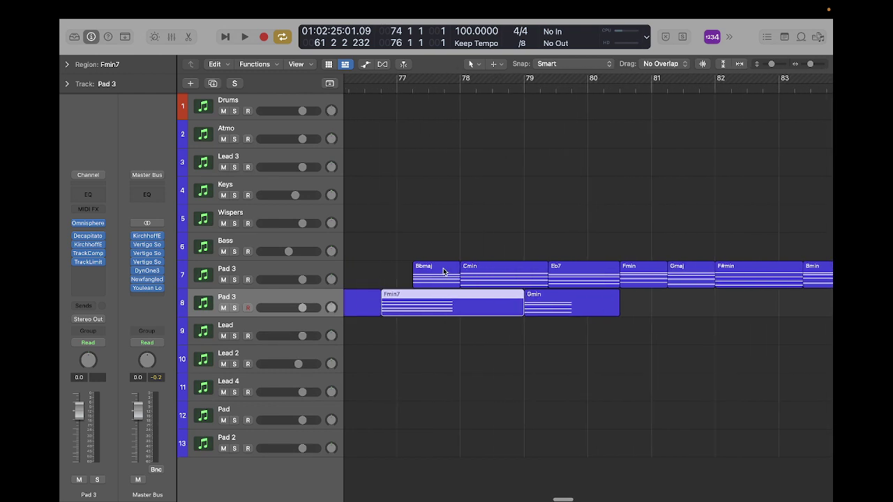
pyautogui.moveTo(436, 274); pyautogui.dragTo(668, 311)
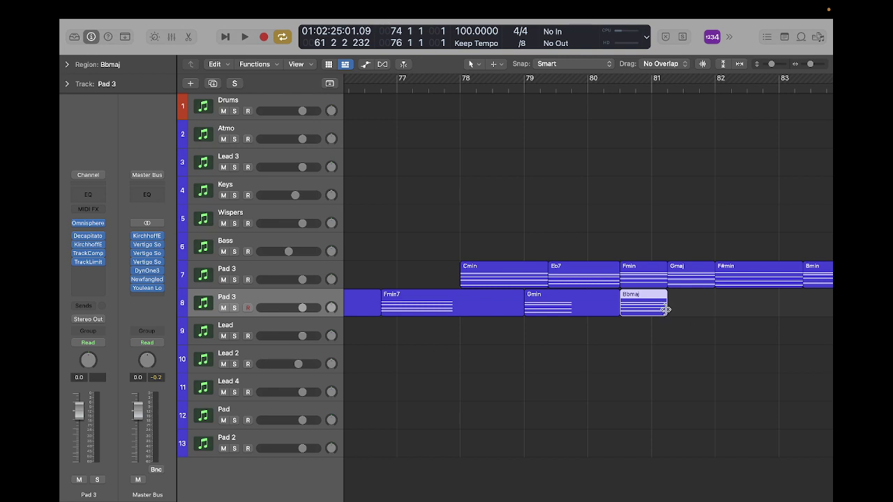
pyautogui.moveTo(666, 309); pyautogui.dragTo(712, 308)
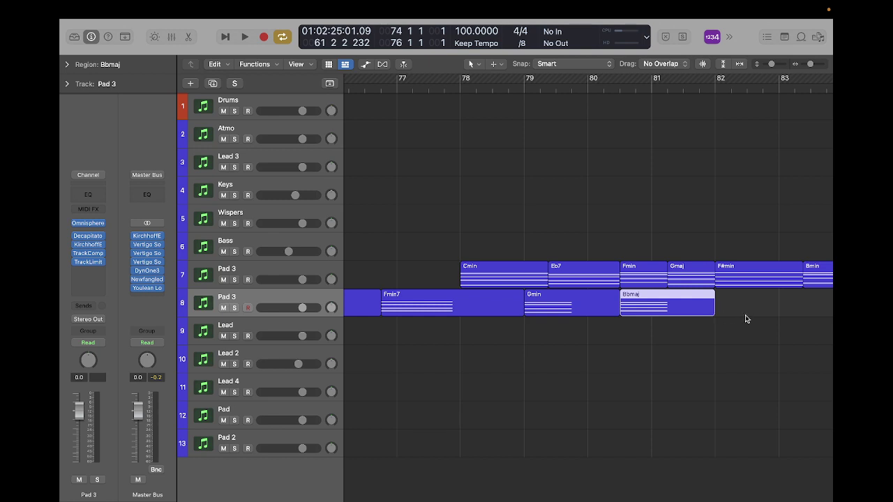
# - Move the next Cmin region to the duplicate Pad 3 track at bar 82 and lengthen it so it ends at bar 84, beat 4
pyautogui.hscroll(1, 669, 335)
pyautogui.hscroll(5, 666, 345)
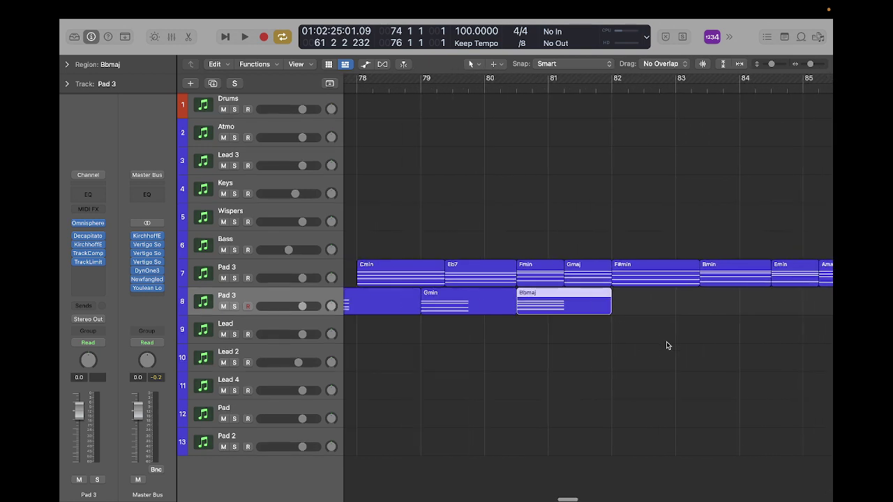
pyautogui.moveTo(381, 269); pyautogui.dragTo(638, 311)
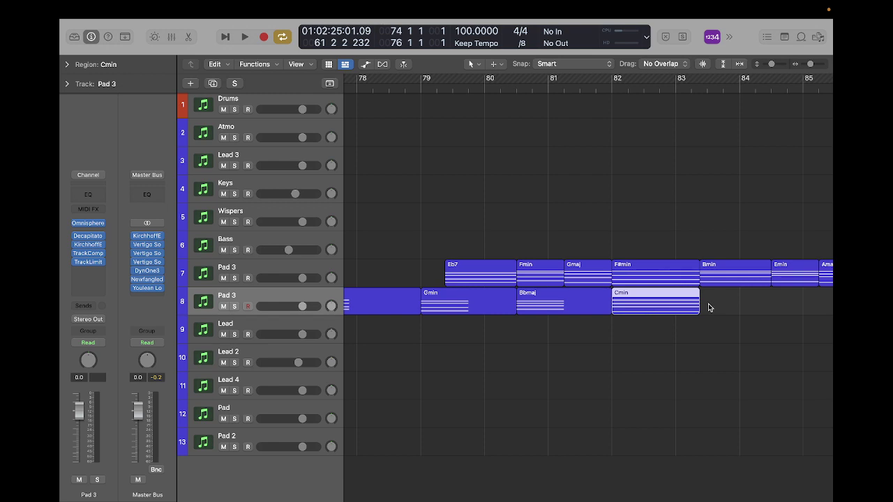
pyautogui.hscroll(10, 708, 309)
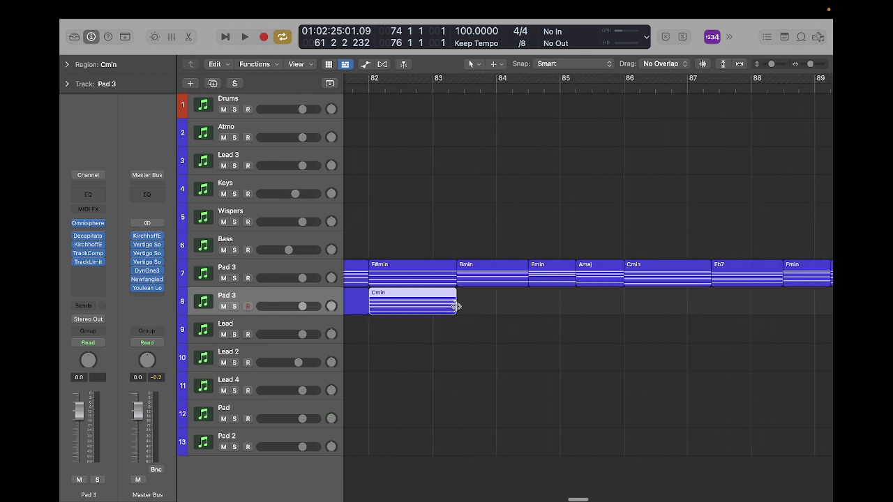
pyautogui.moveTo(455, 306); pyautogui.dragTo(546, 312)
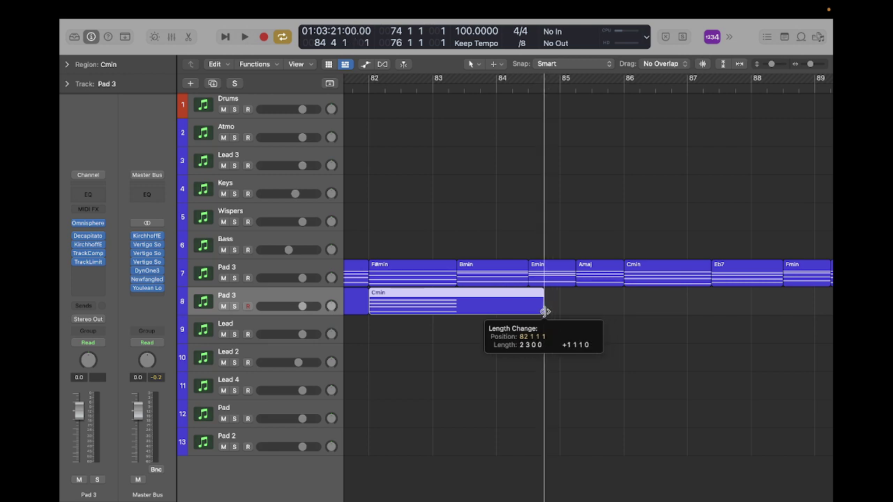
pyautogui.moveTo(545, 312); pyautogui.dragTo(546, 314)
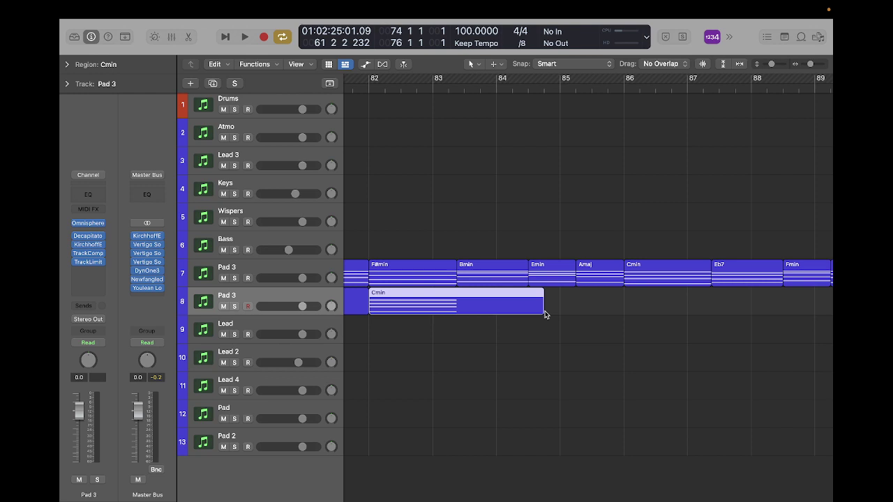
# - Move the Eb7 region to the duplicate Pad 3 track at bar 84, beat 4, and lengthen it so it ends at bar 87
pyautogui.hscroll(-5, 546, 312)
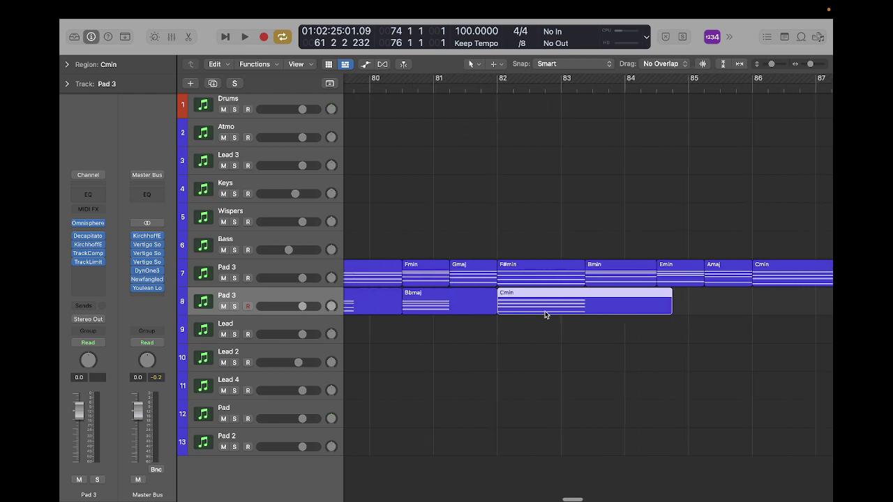
pyautogui.scroll(-4, 546, 312)
pyautogui.scroll(-5, 546, 311)
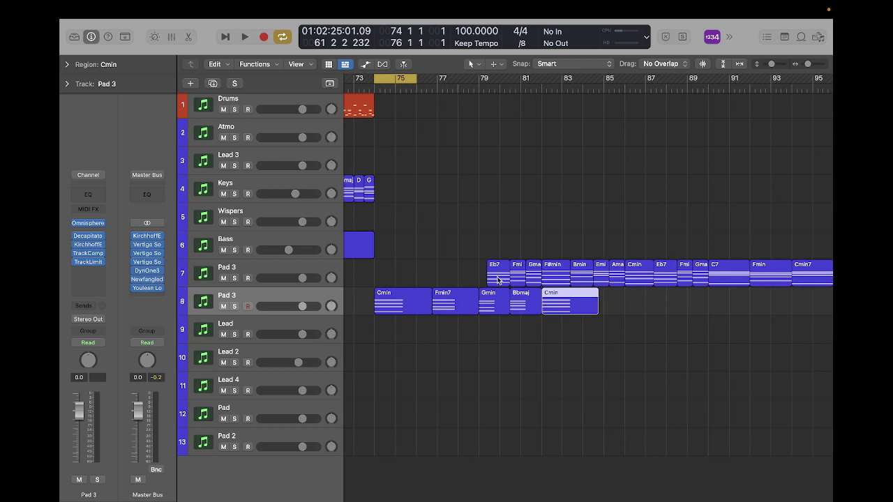
pyautogui.moveTo(497, 280); pyautogui.dragTo(617, 311)
pyautogui.scroll(10, 615, 311)
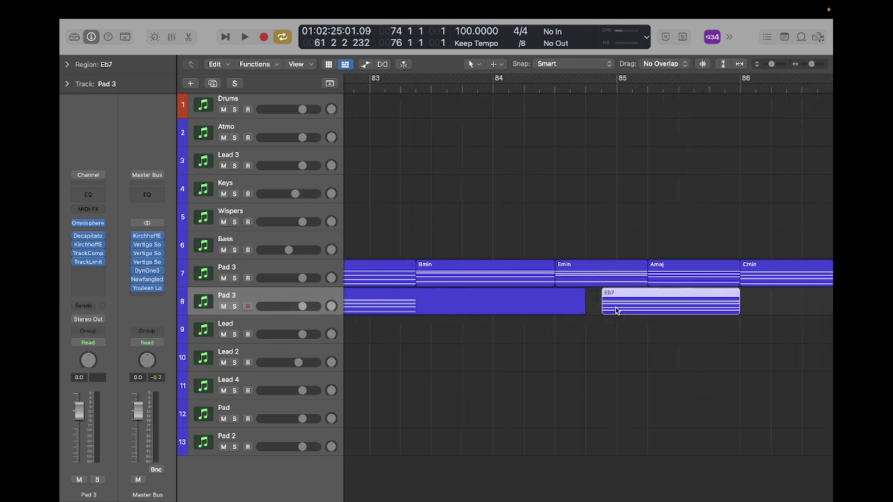
pyautogui.moveTo(648, 308); pyautogui.dragTo(629, 307)
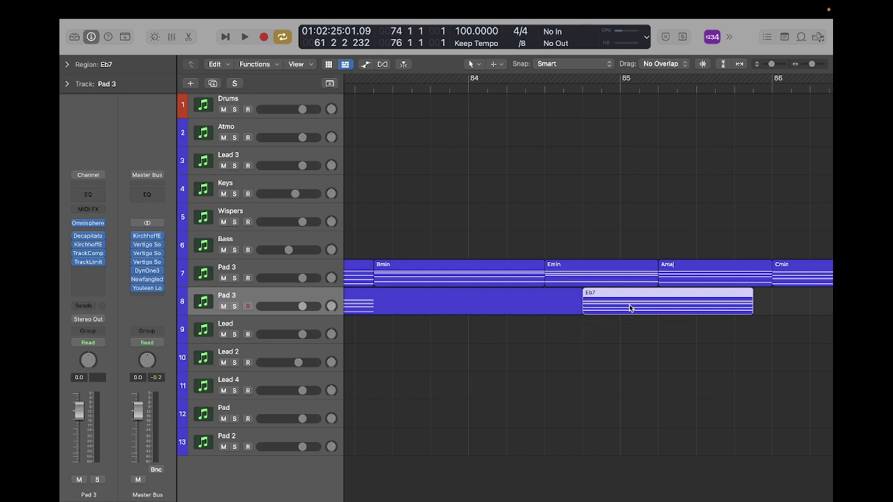
pyautogui.hscroll(6, 629, 307)
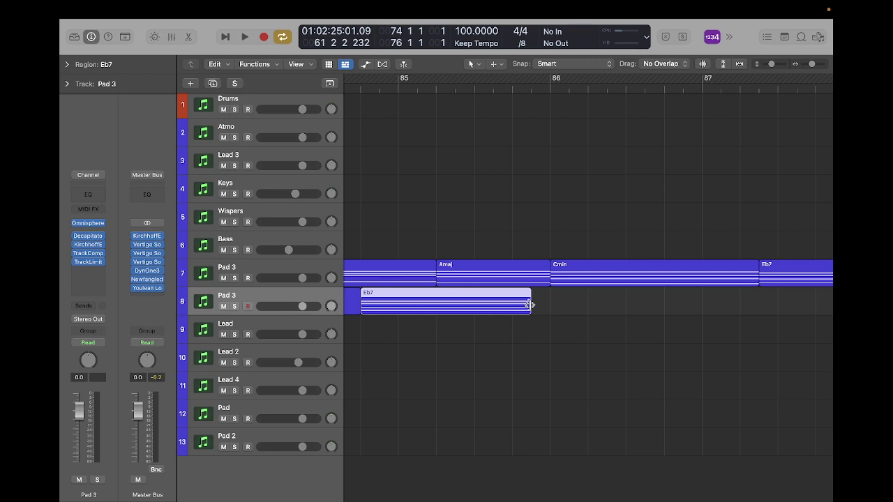
pyautogui.moveTo(530, 304); pyautogui.dragTo(697, 305)
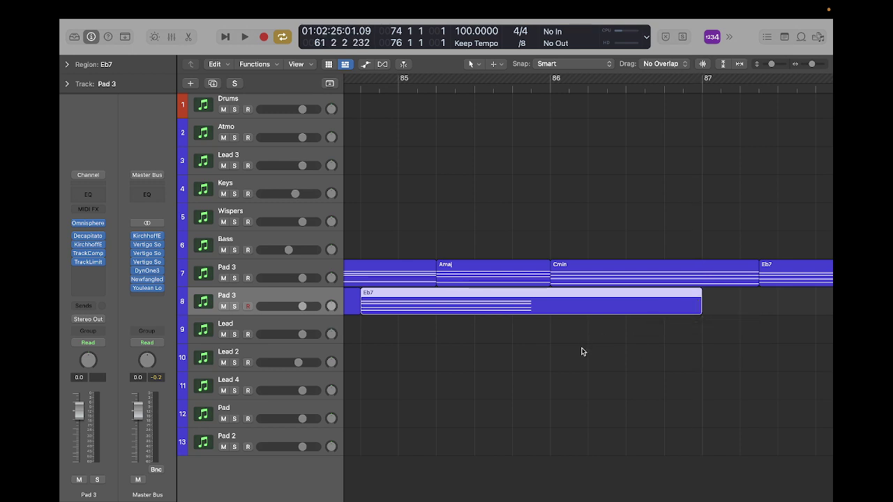
# - Move the Fmin region to the duplicate Pad 3 track at bar 87 and lengthen it so it ends at bar 88, beat 3
pyautogui.scroll(-5, 584, 352)
pyautogui.hscroll(-4, 583, 352)
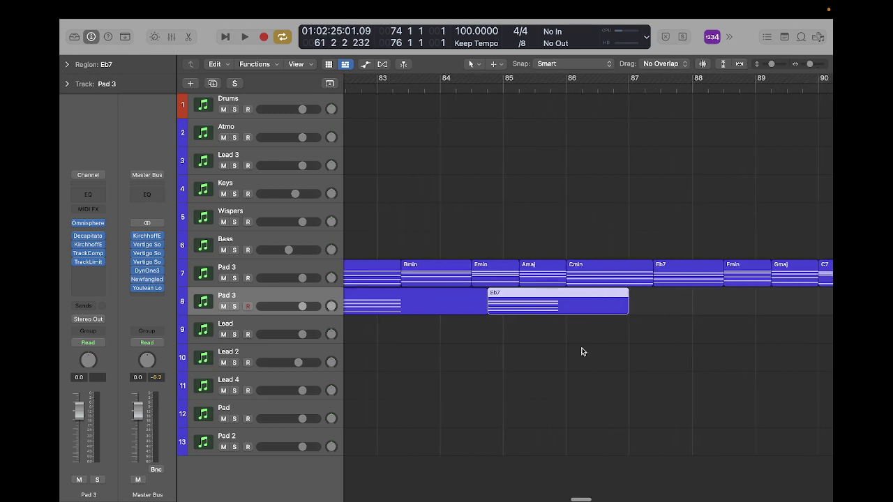
pyautogui.hscroll(-4, 584, 352)
pyautogui.scroll(-3, 582, 349)
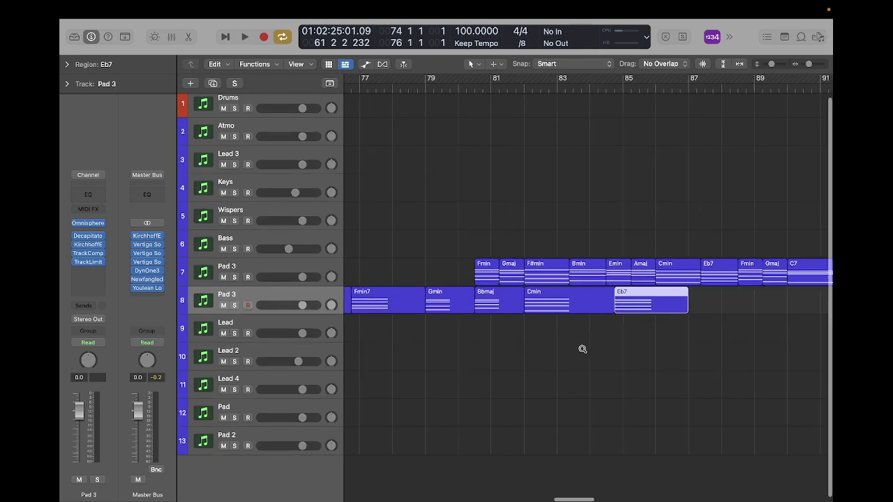
pyautogui.moveTo(484, 277); pyautogui.dragTo(701, 302)
pyautogui.hscroll(8, 701, 302)
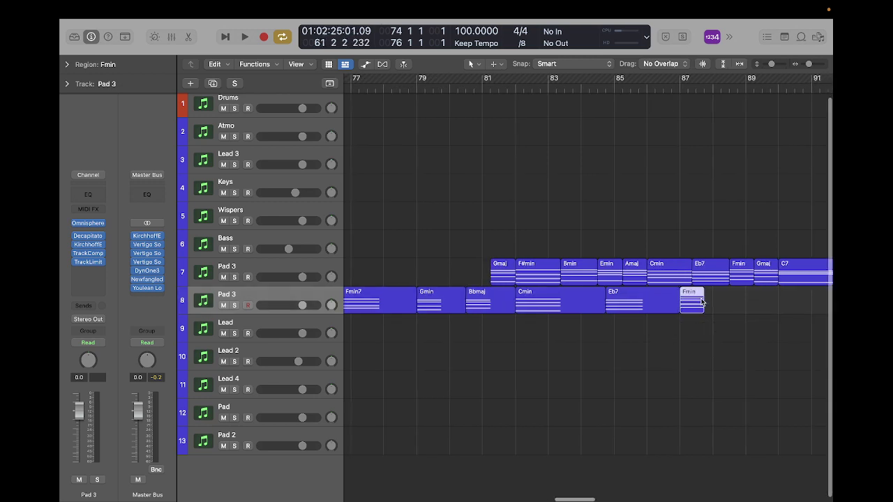
pyautogui.hscroll(3, 702, 302)
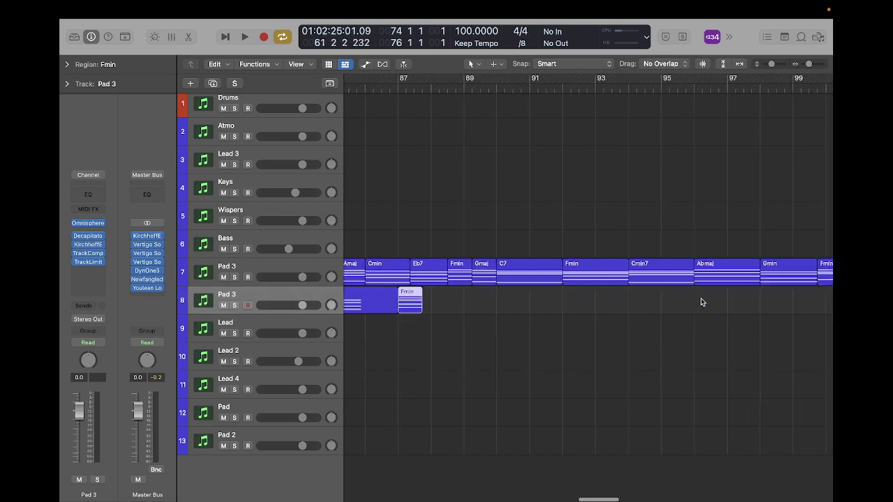
pyautogui.scroll(6, 501, 317)
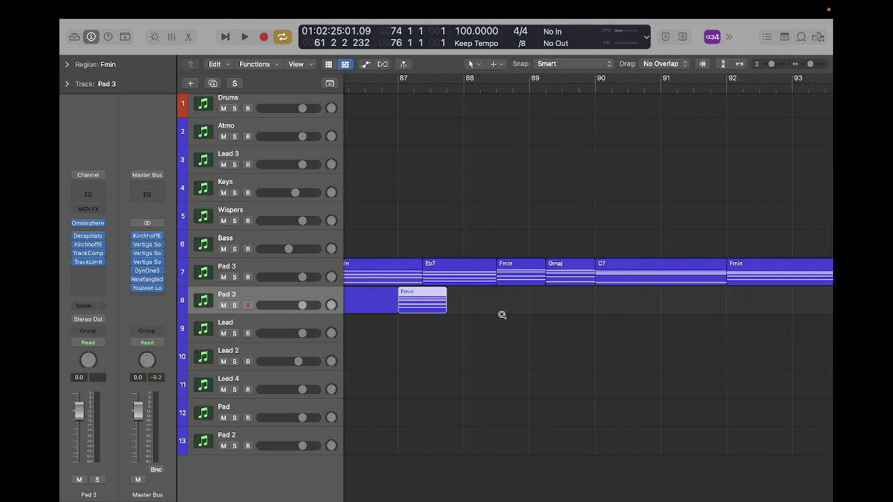
pyautogui.scroll(5, 502, 315)
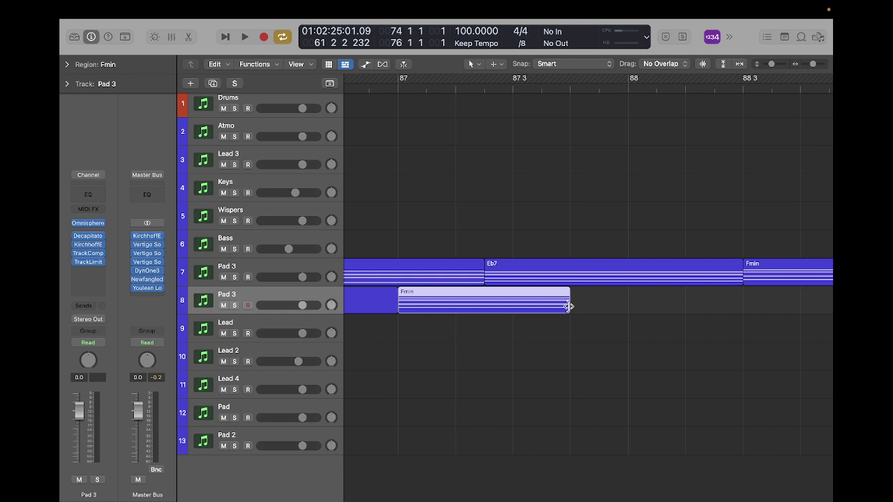
pyautogui.moveTo(568, 307); pyautogui.dragTo(742, 307)
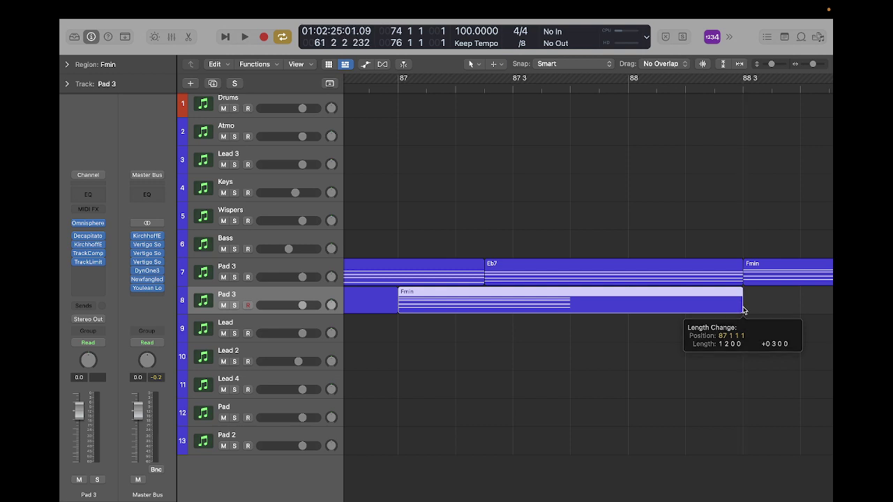
pyautogui.scroll(-6, 744, 311)
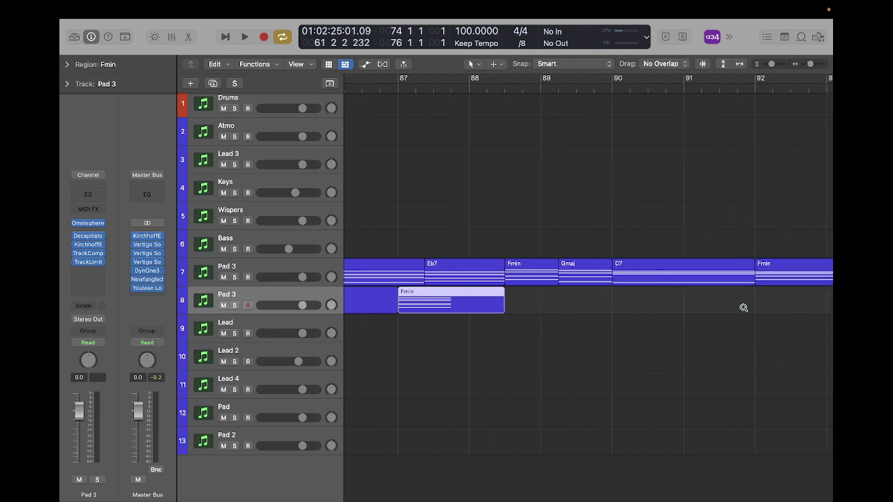
# - Move the Gmaj, F#min, Bmin, Emin and Amaj regions from the original Pad 3 track to the duplicate, spaced apart after Fmin
pyautogui.hscroll(-5, 744, 311)
pyautogui.hscroll(-4, 743, 309)
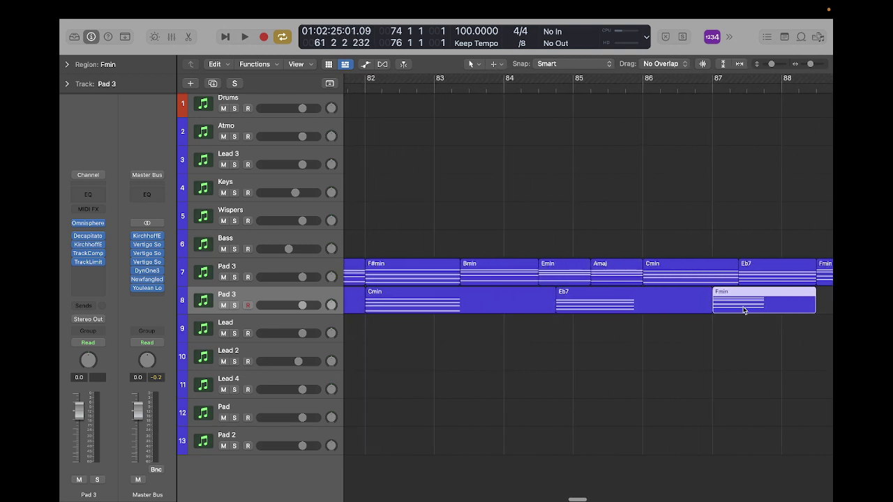
pyautogui.scroll(-6, 743, 310)
pyautogui.scroll(-3, 744, 309)
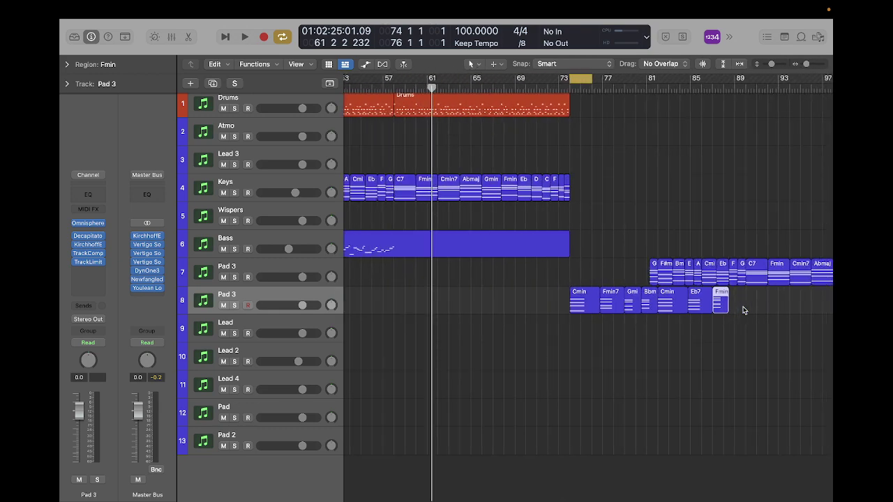
pyautogui.hscroll(8, 743, 310)
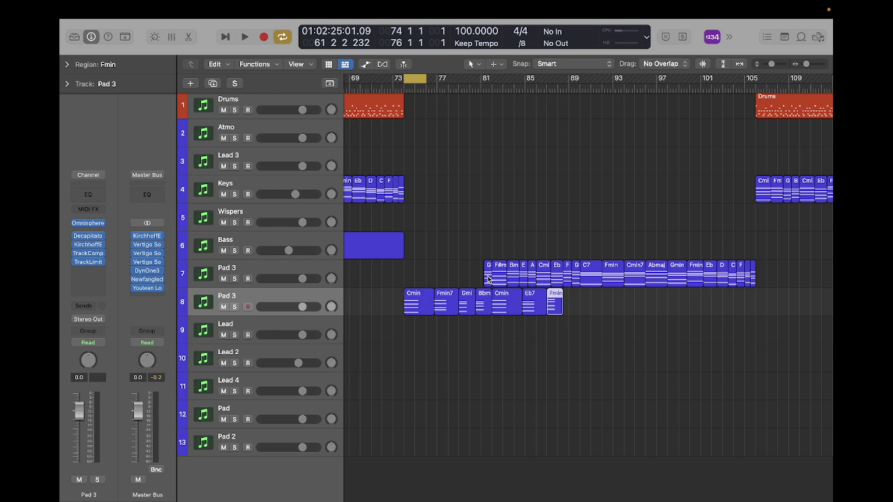
pyautogui.moveTo(488, 279); pyautogui.dragTo(576, 304)
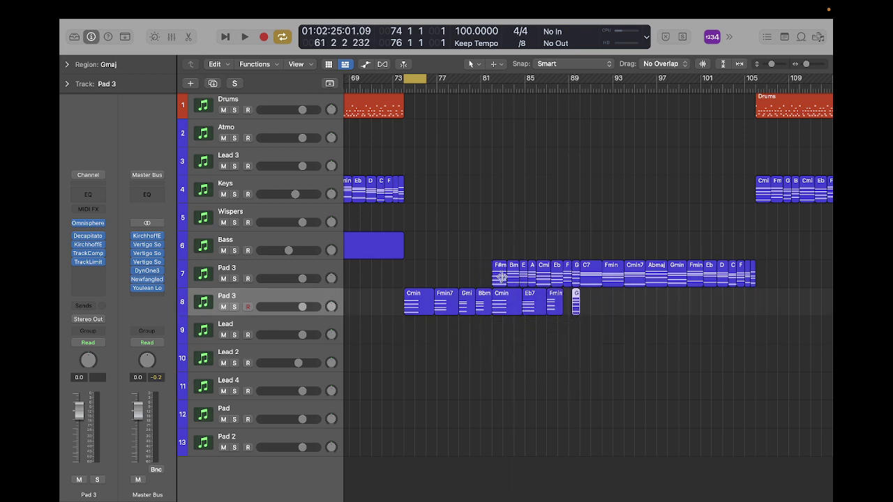
pyautogui.moveTo(498, 279); pyautogui.dragTo(601, 298)
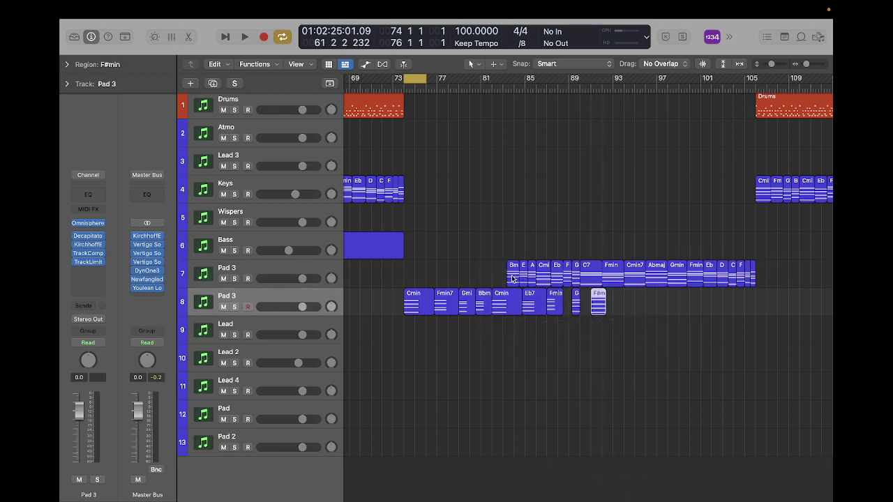
pyautogui.moveTo(511, 279); pyautogui.dragTo(623, 300)
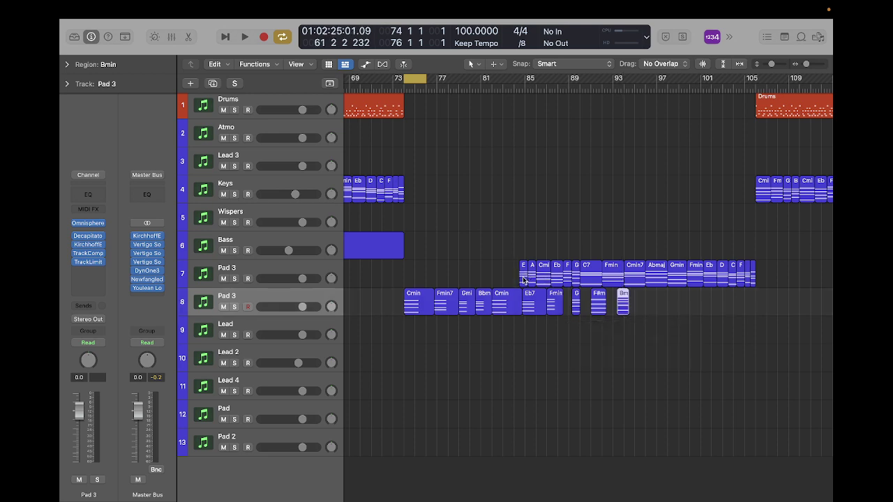
pyautogui.moveTo(523, 280); pyautogui.dragTo(647, 302)
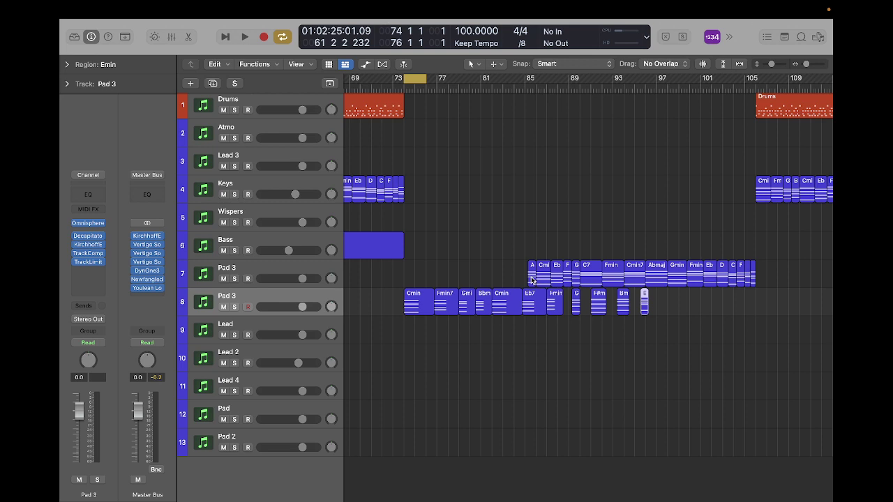
pyautogui.moveTo(532, 281); pyautogui.dragTo(663, 308)
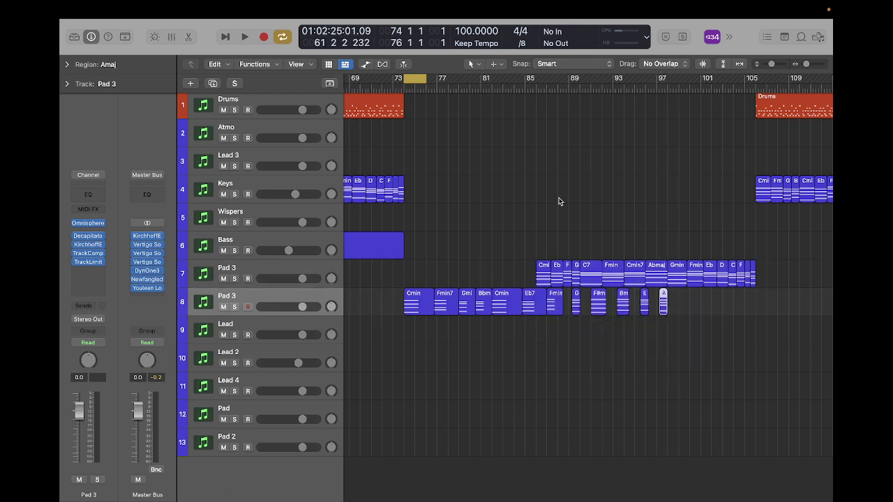
# - On the duplicate Pad 3 track, place Gmaj directly after Fmin, lengthened to bar 90, and F#min directly after it, lengthened to bar 92, beat 4
pyautogui.click(557, 87)
pyautogui.scroll(10, 557, 87)
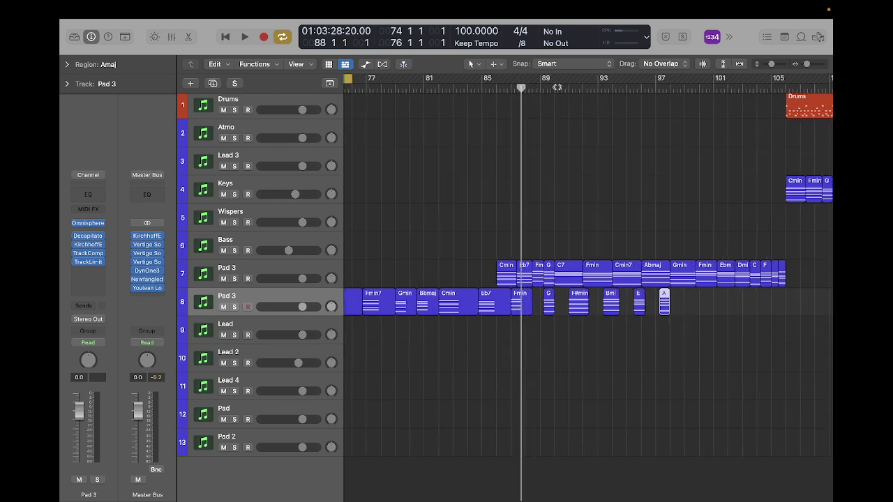
pyautogui.hscroll(-5, 557, 87)
pyautogui.hscroll(-2, 557, 87)
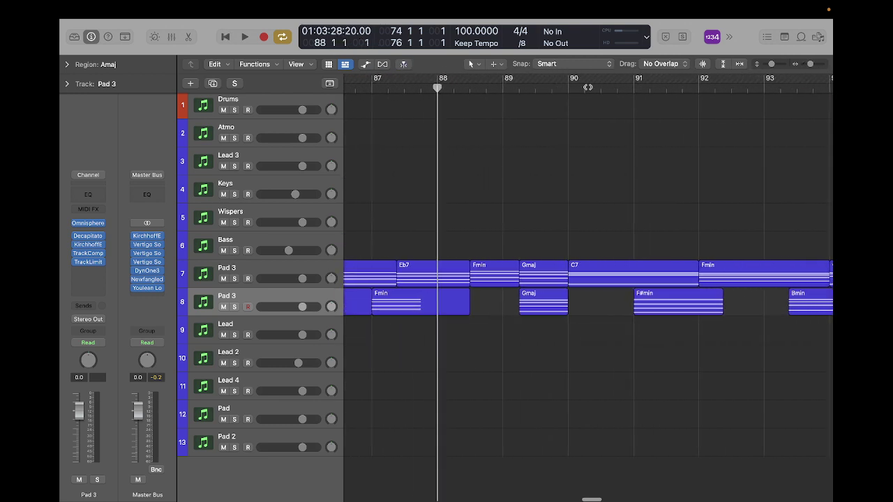
pyautogui.click(543, 306)
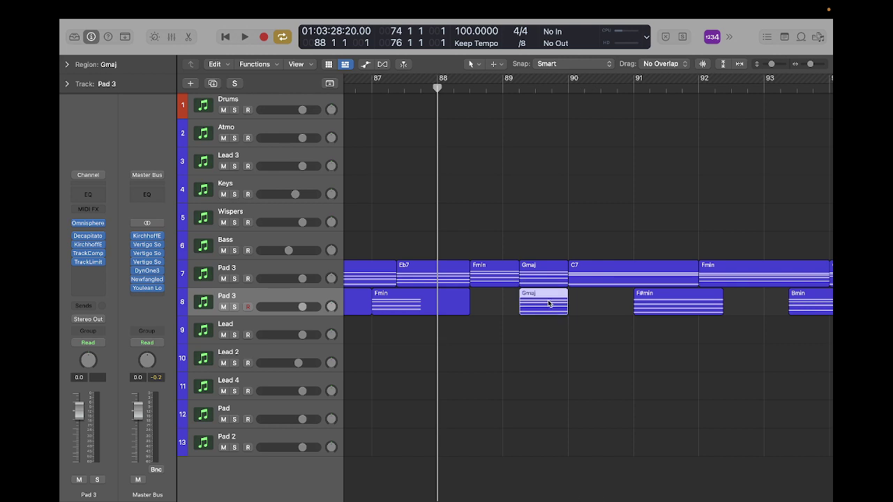
pyautogui.moveTo(554, 298); pyautogui.dragTo(505, 299)
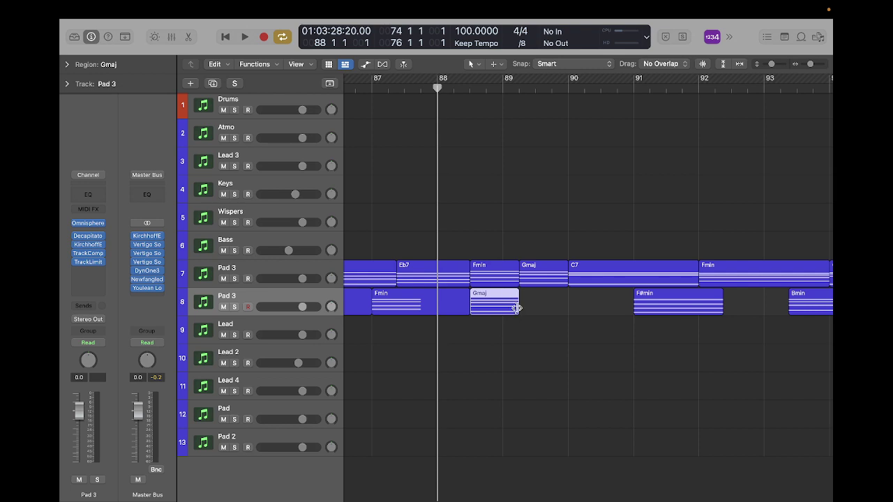
pyautogui.moveTo(516, 308); pyautogui.dragTo(564, 310)
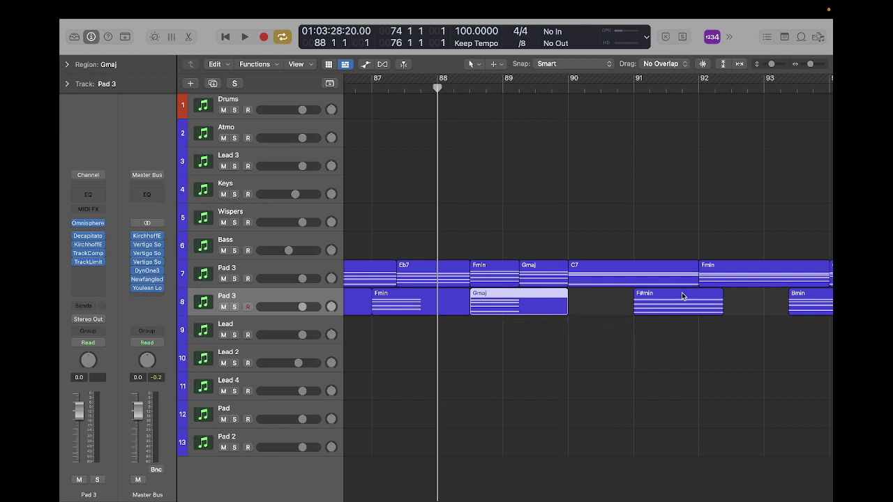
pyautogui.moveTo(681, 292); pyautogui.dragTo(744, 310)
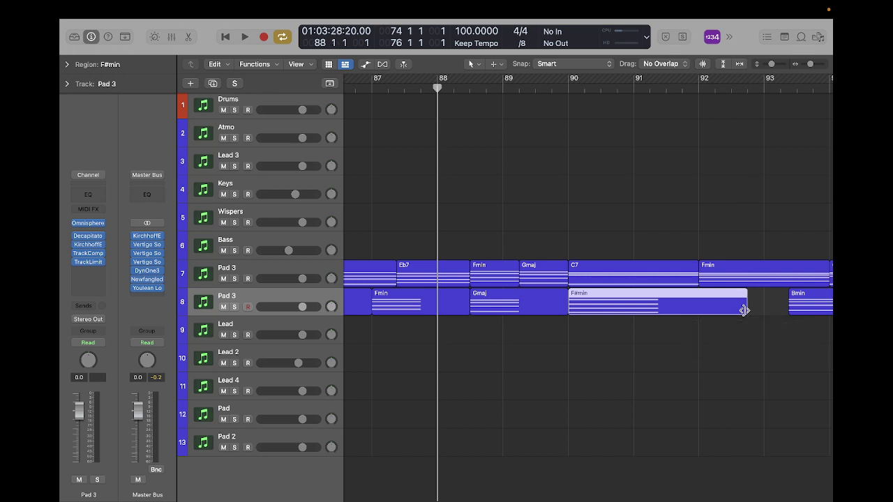
# - Move the Bmin region directly after F#min at bar 92, beat 4, and lengthen it so it ends at bar 95
pyautogui.hscroll(10, 743, 309)
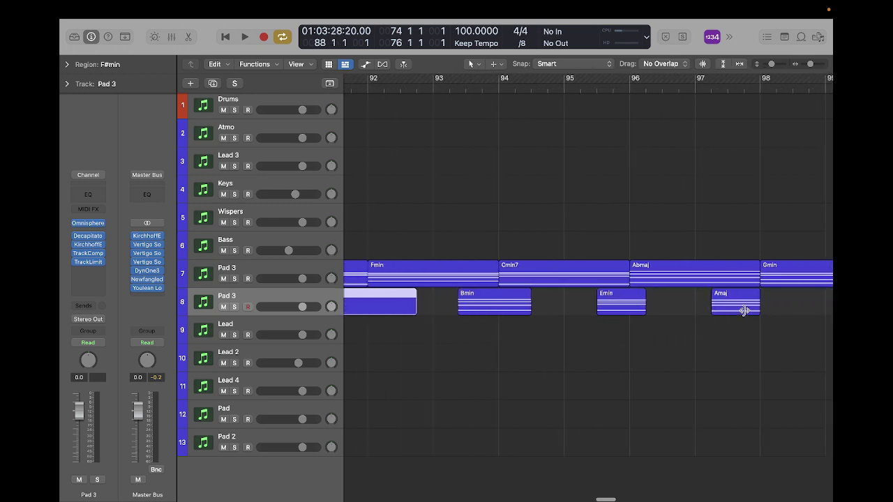
pyautogui.moveTo(498, 304); pyautogui.dragTo(452, 306)
pyautogui.scroll(10, 452, 307)
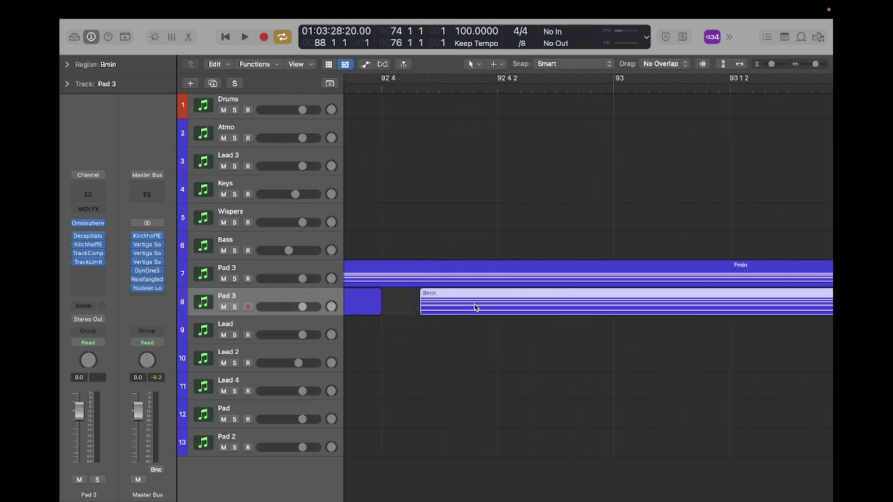
pyautogui.moveTo(539, 308); pyautogui.dragTo(499, 309)
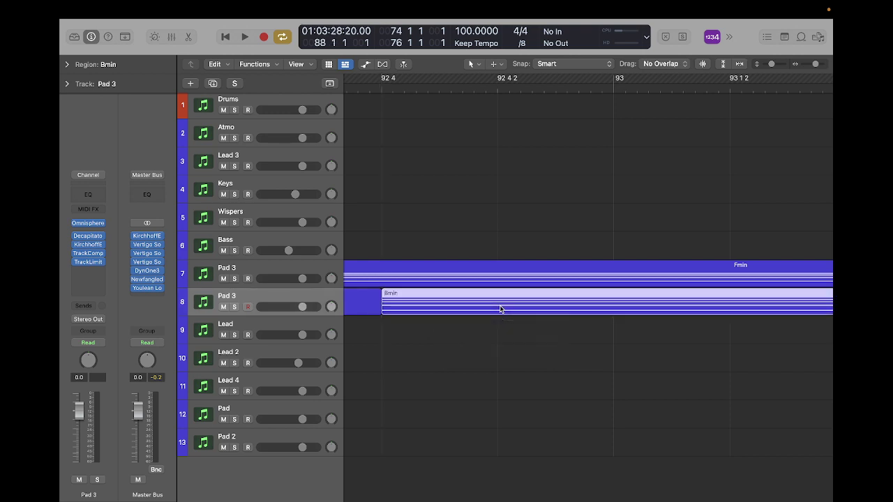
pyautogui.scroll(-10, 499, 307)
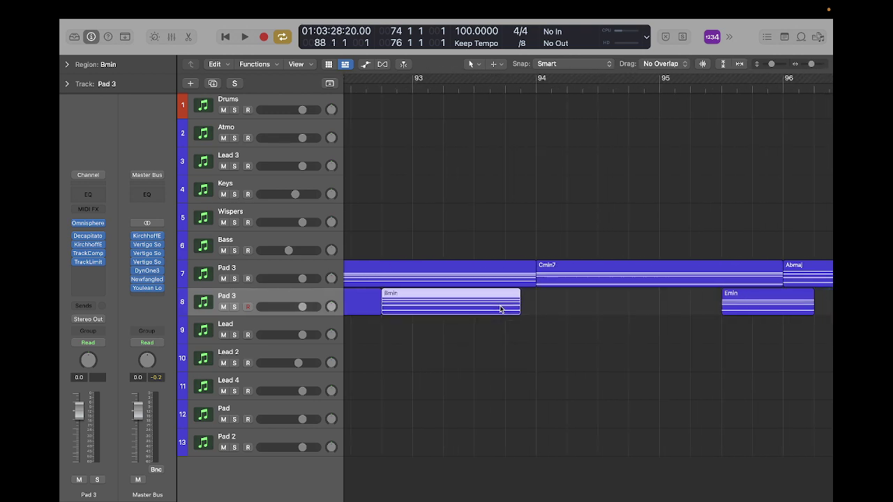
pyautogui.scroll(-5, 500, 304)
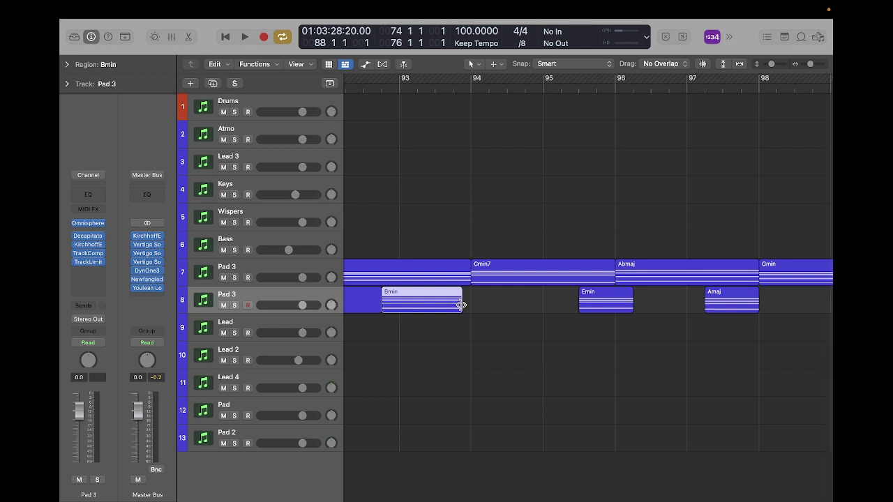
pyautogui.moveTo(461, 305); pyautogui.dragTo(574, 306)
# - Place the Emin region at bar 95, lengthened to bar 96, beat 3, and the Amaj region directly after it, lengthened to bar 98
pyautogui.click(594, 306)
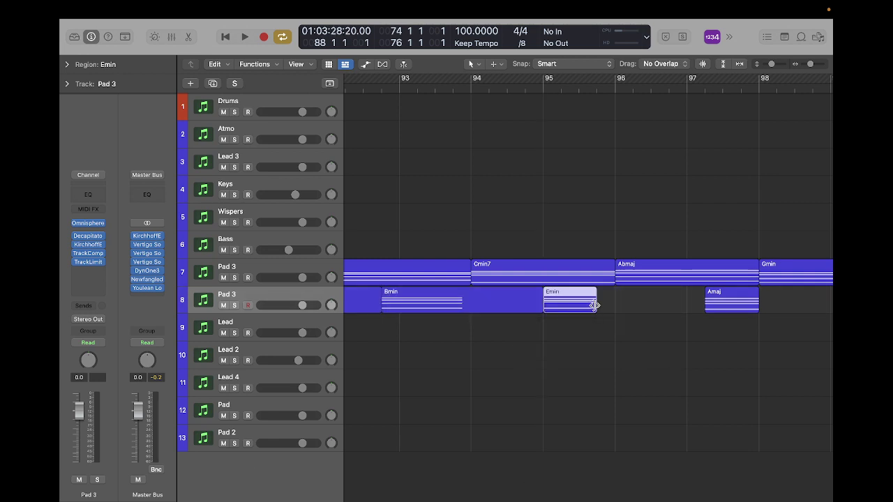
pyautogui.moveTo(594, 306); pyautogui.dragTo(647, 305)
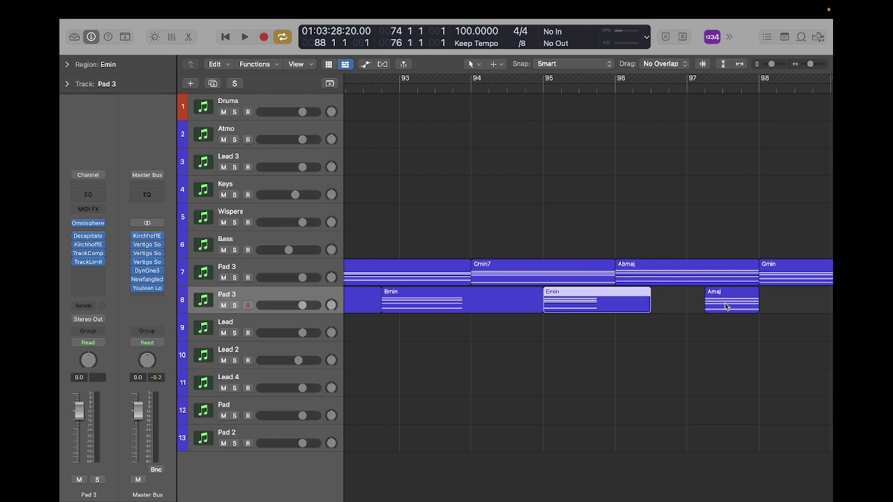
pyautogui.moveTo(726, 305); pyautogui.dragTo(673, 308)
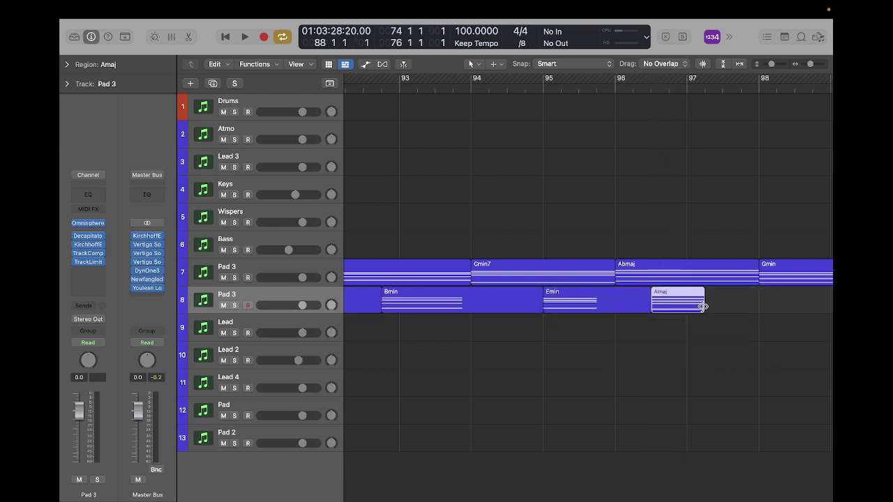
pyautogui.moveTo(703, 305); pyautogui.dragTo(736, 305)
pyautogui.moveTo(741, 306); pyautogui.dragTo(757, 305)
# - Select all 12 chord regions on the duplicate Pad 3 track and show their notes in the Piano Roll
pyautogui.hscroll(10, 758, 305)
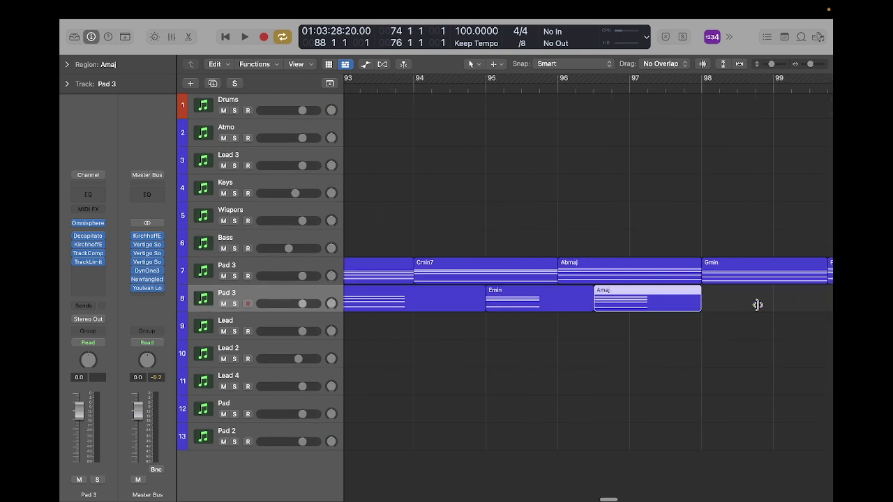
pyautogui.hscroll(-3, 757, 305)
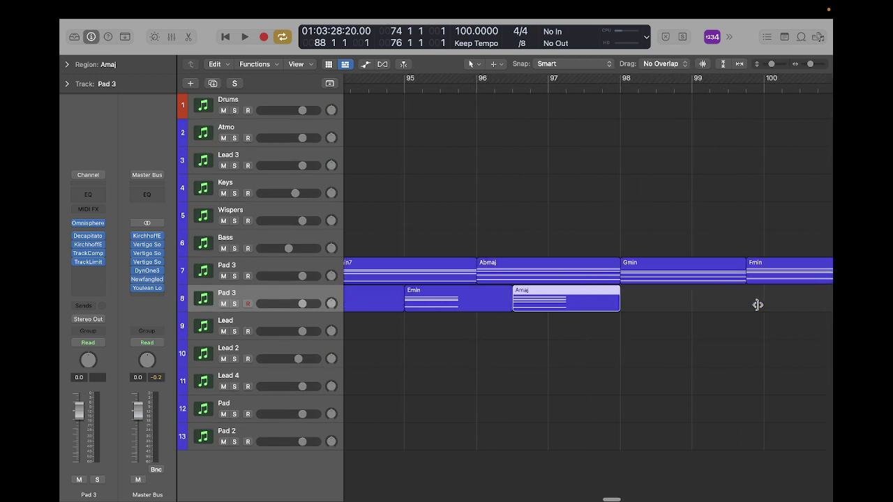
pyautogui.scroll(-6, 757, 305)
pyautogui.scroll(-1, 758, 305)
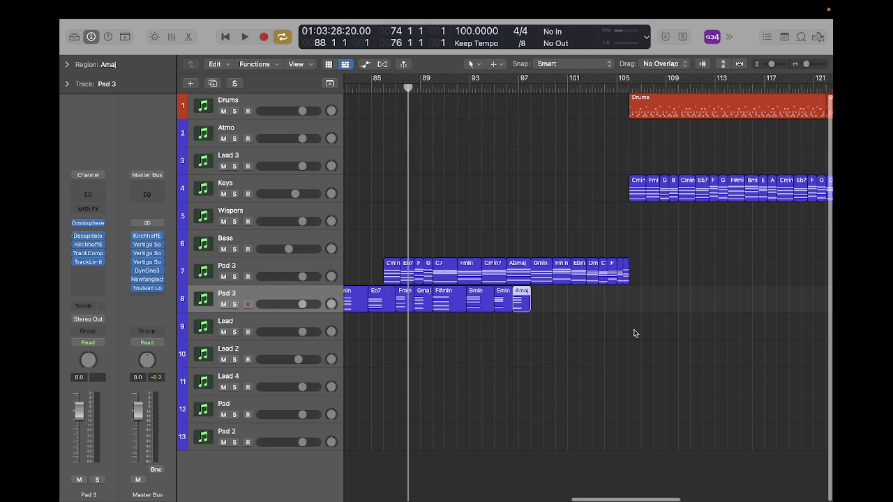
pyautogui.hscroll(3, 635, 333)
pyautogui.hscroll(-15, 634, 333)
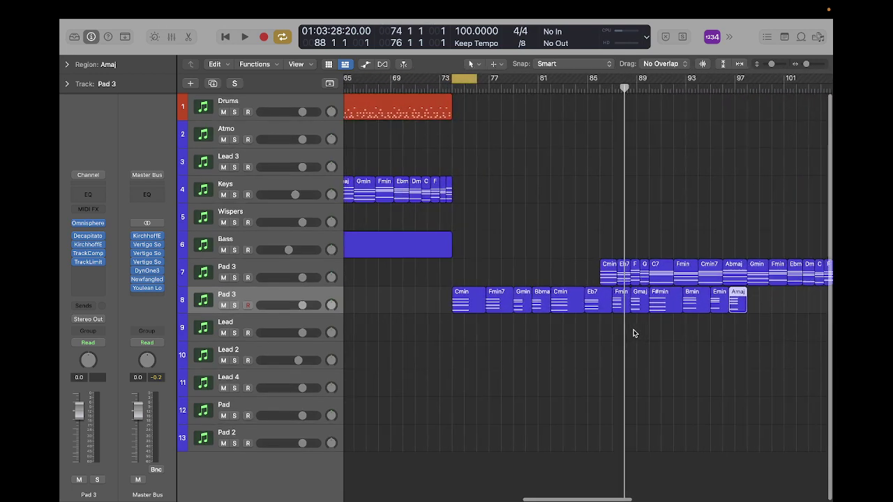
pyautogui.hscroll(1, 634, 333)
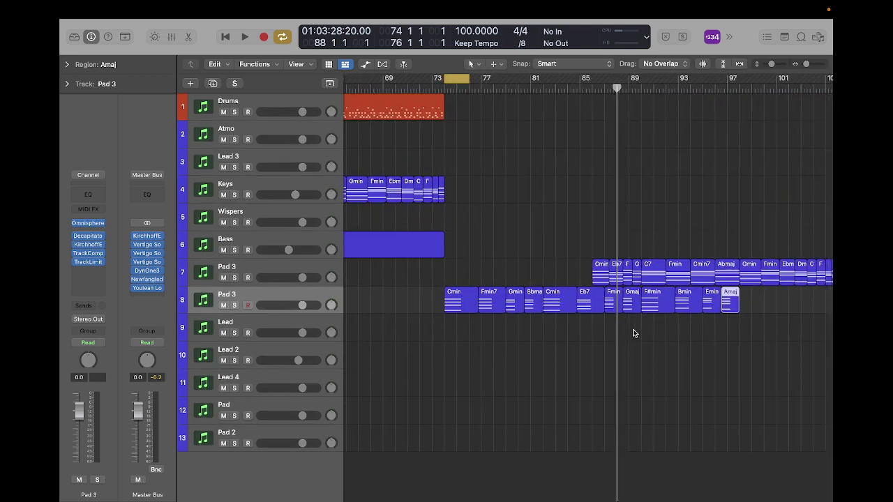
pyautogui.moveTo(419, 302); pyautogui.dragTo(708, 305)
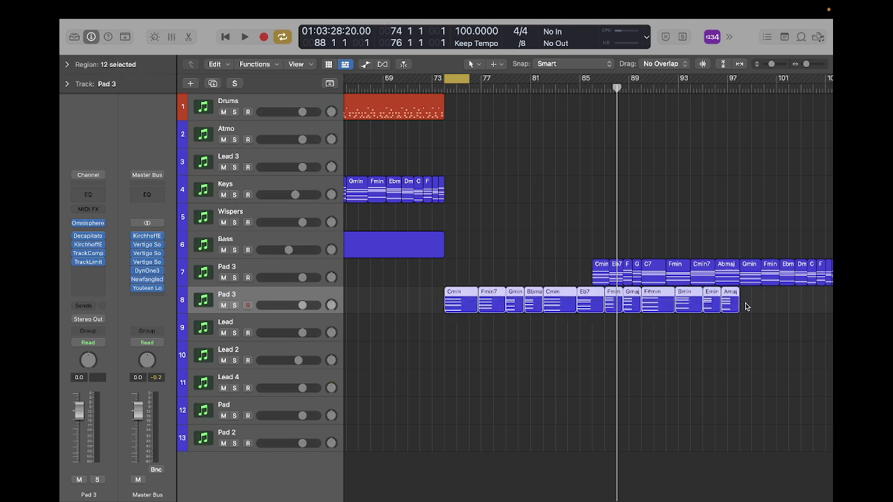
pyautogui.press('e')
pyautogui.hscroll(5, 745, 304)
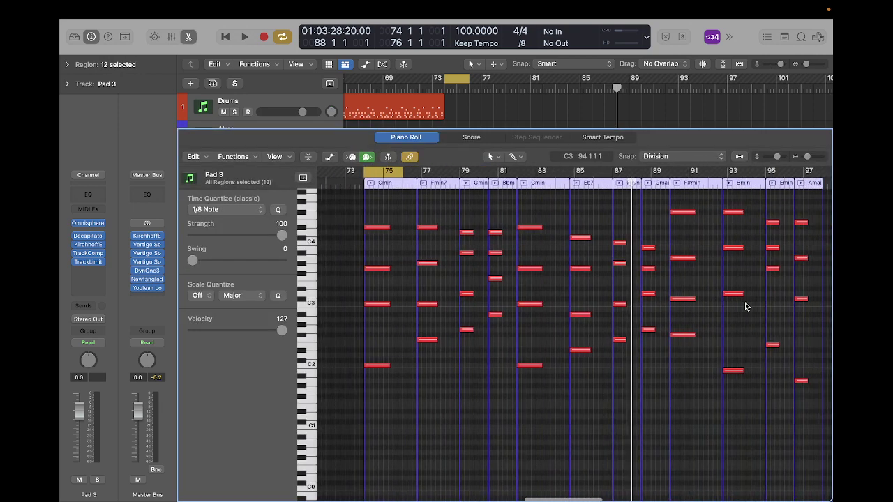
# - Select all 48 chord notes and lengthen them together until the Gmin notes fill their region
pyautogui.press('super+Left')
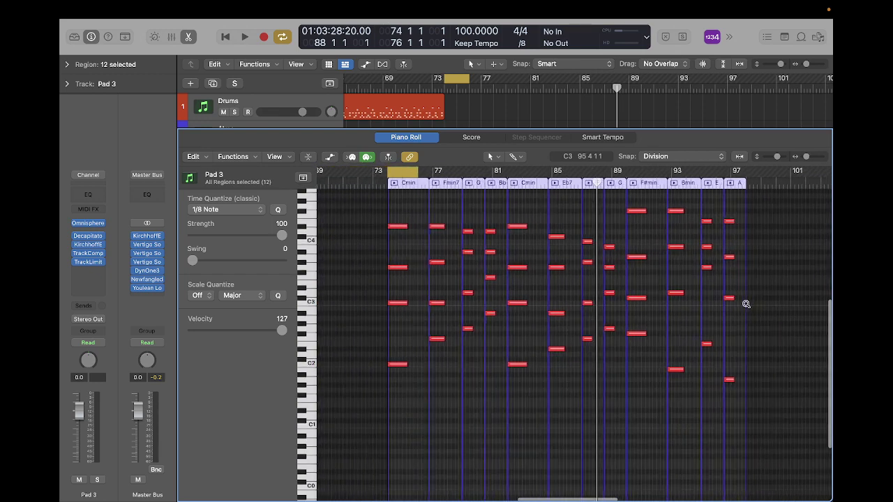
pyautogui.scroll(3, 586, 257)
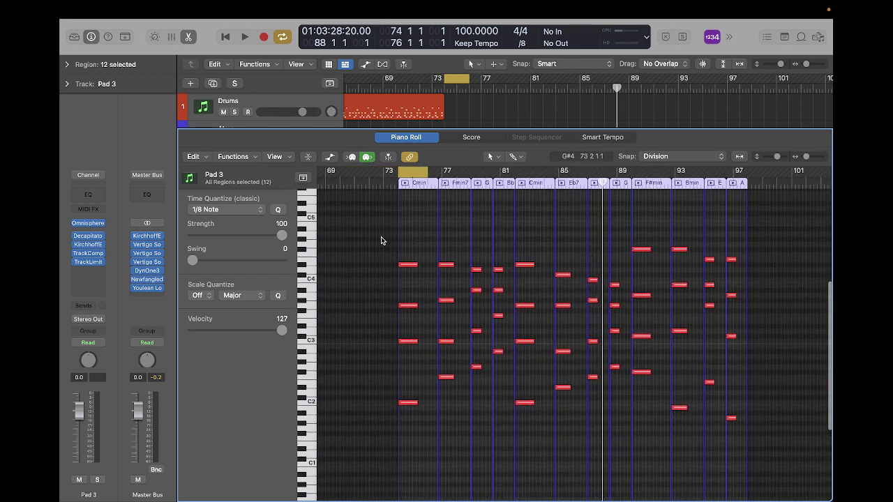
pyautogui.moveTo(349, 220); pyautogui.dragTo(753, 433)
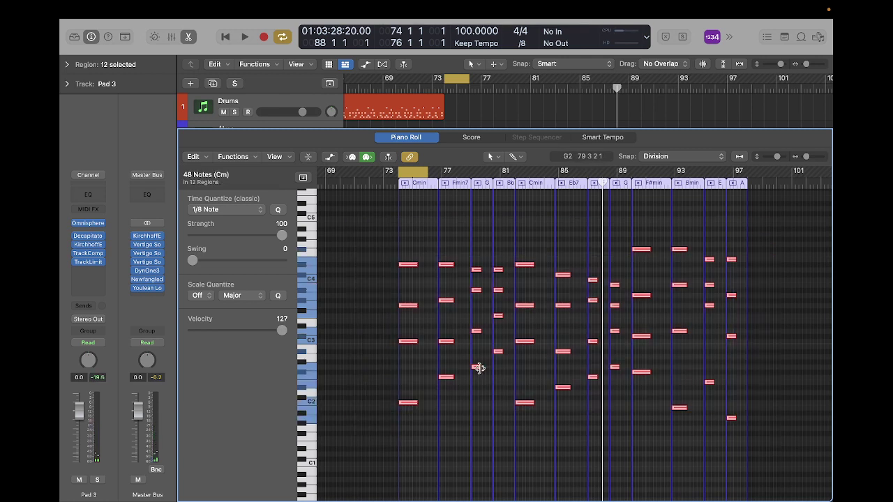
pyautogui.moveTo(478, 368); pyautogui.dragTo(490, 369)
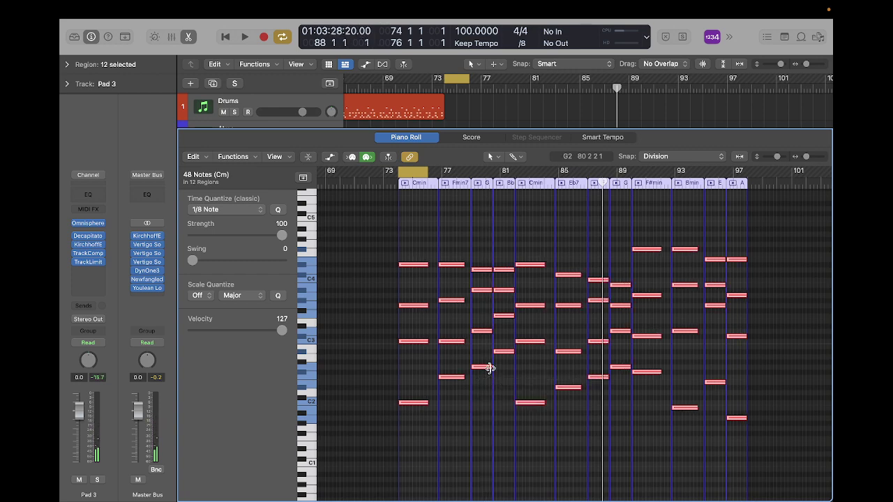
# - Lengthen the first Cmin chord's notes to bar 76, beat 4, and the Fmin7 notes to bar 79 so both fill their regions
pyautogui.scroll(10, 489, 368)
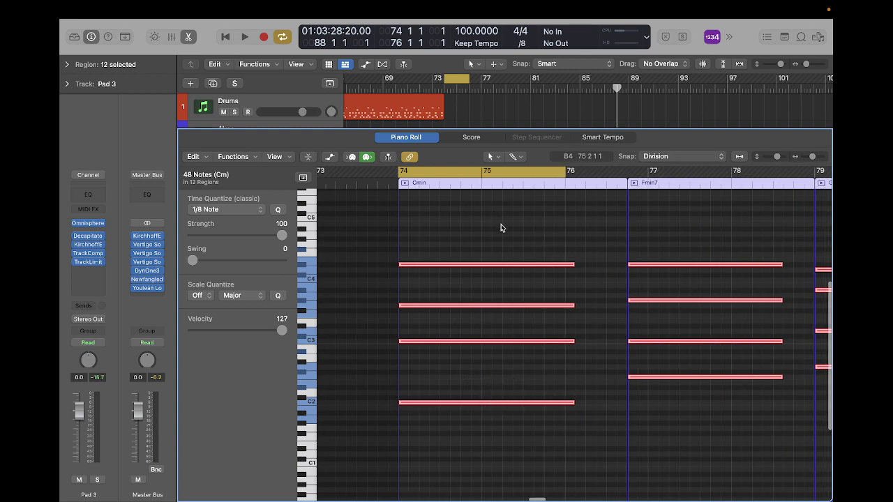
pyautogui.moveTo(501, 224); pyautogui.dragTo(578, 436)
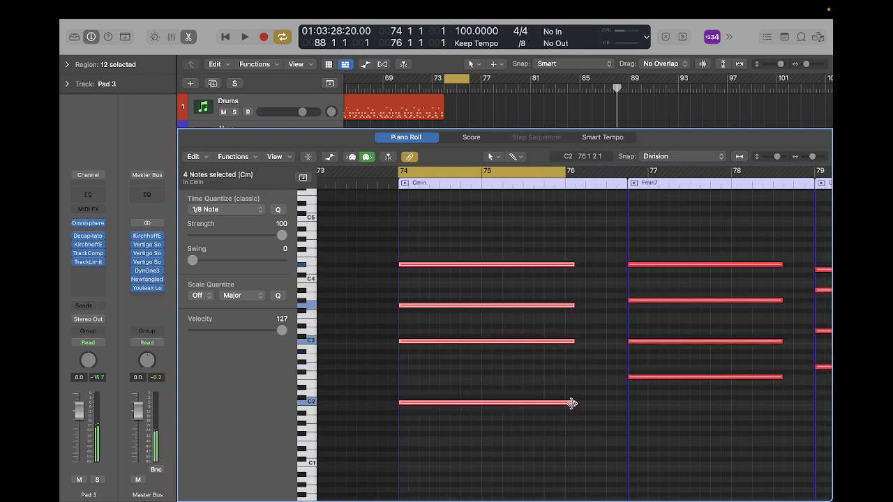
pyautogui.moveTo(571, 404); pyautogui.dragTo(626, 403)
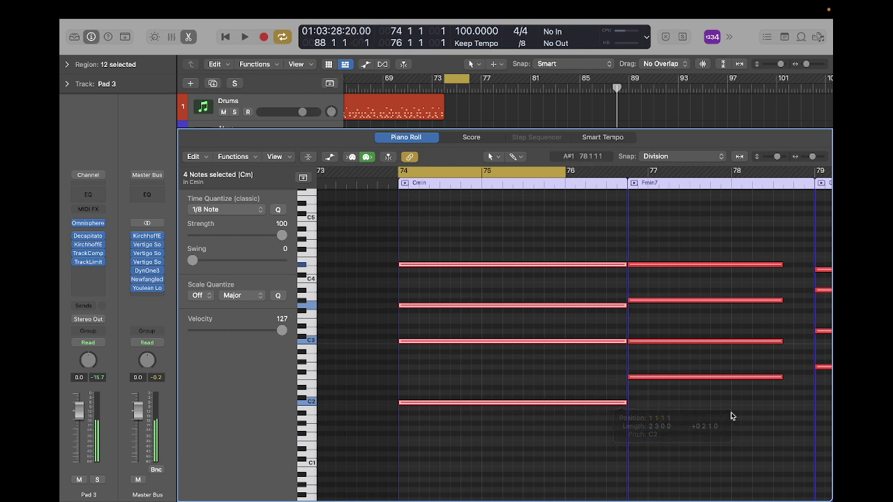
pyautogui.hscroll(10, 731, 417)
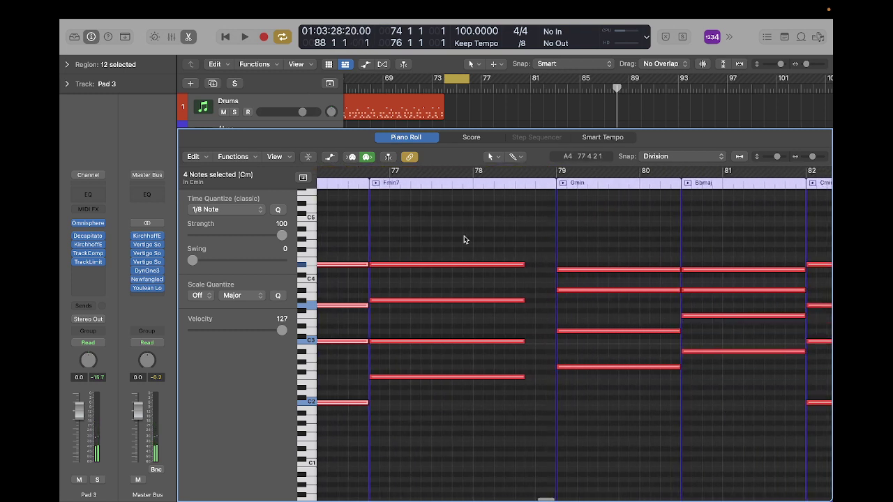
pyautogui.moveTo(464, 236); pyautogui.dragTo(555, 381)
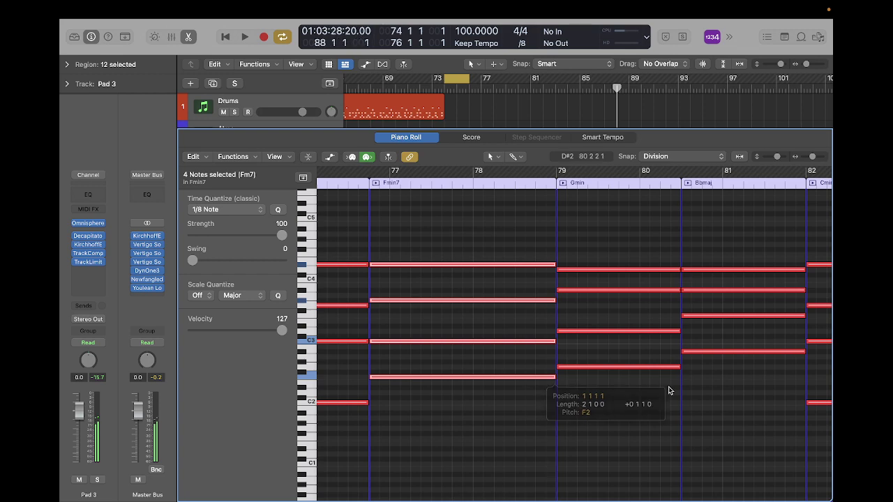
pyautogui.hscroll(5, 692, 397)
pyautogui.hscroll(-5, 692, 397)
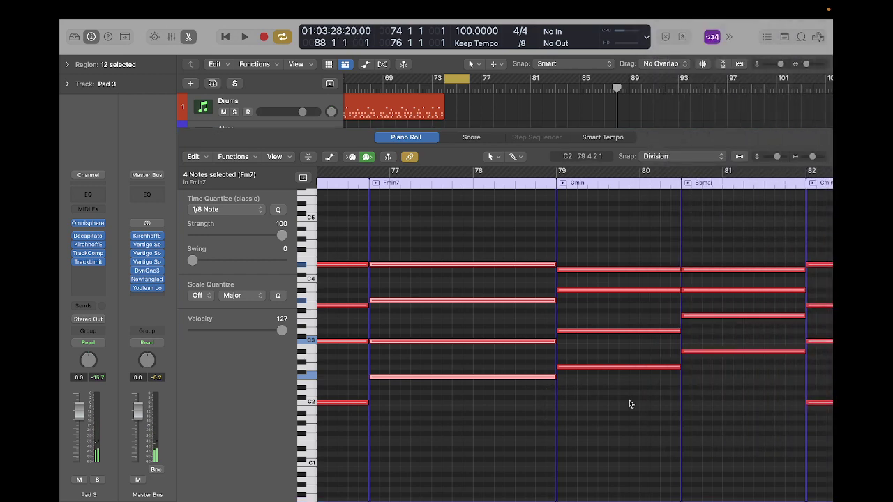
# - Lengthen the second Cmin chord's notes to the start of Eb7, and the Eb7 notes to bar 87
pyautogui.hscroll(10, 629, 403)
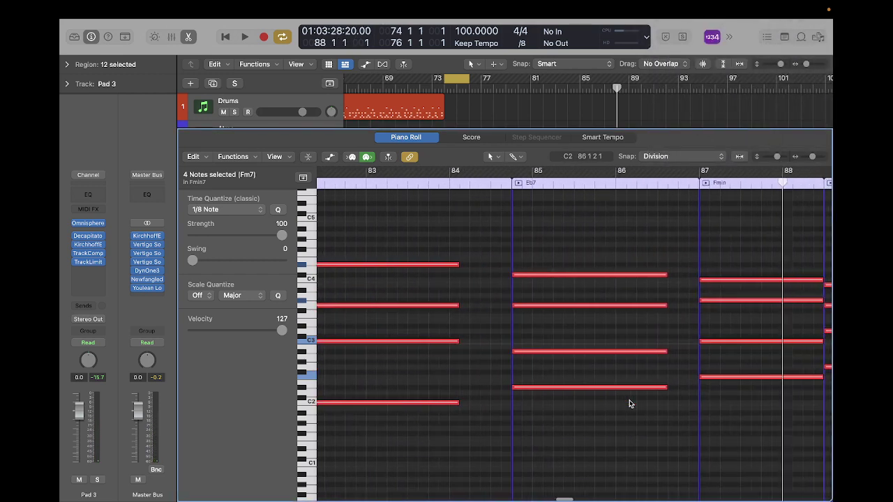
pyautogui.moveTo(349, 245); pyautogui.dragTo(474, 433)
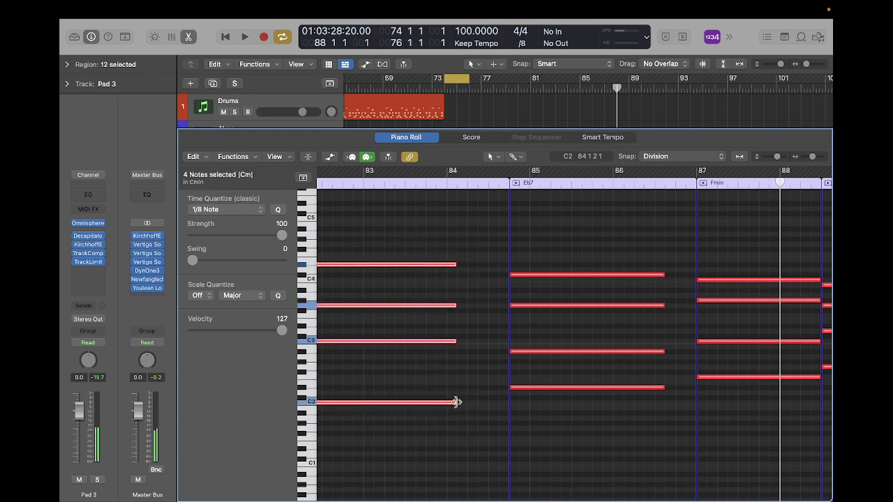
pyautogui.moveTo(457, 403); pyautogui.dragTo(506, 404)
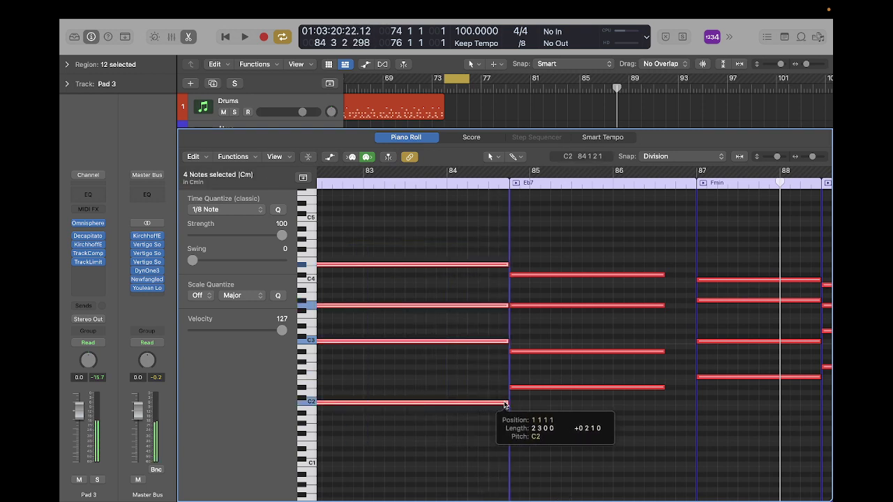
pyautogui.moveTo(573, 241); pyautogui.dragTo(632, 426)
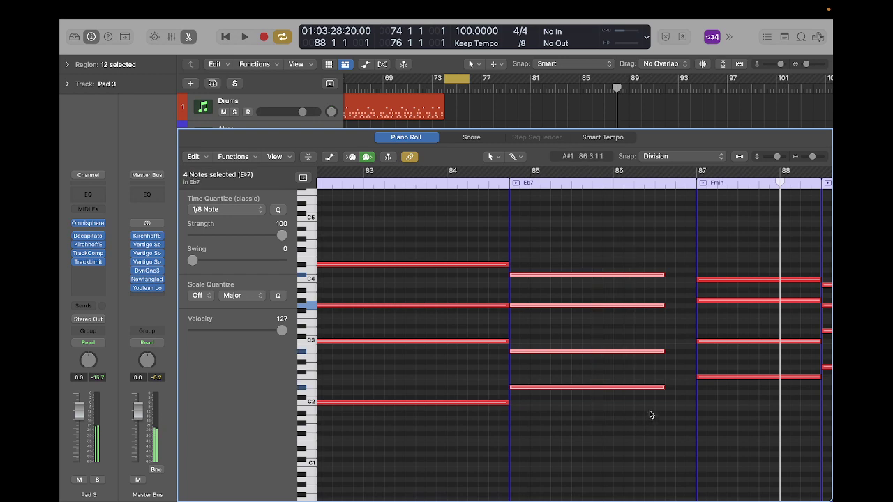
pyautogui.moveTo(663, 388); pyautogui.dragTo(694, 387)
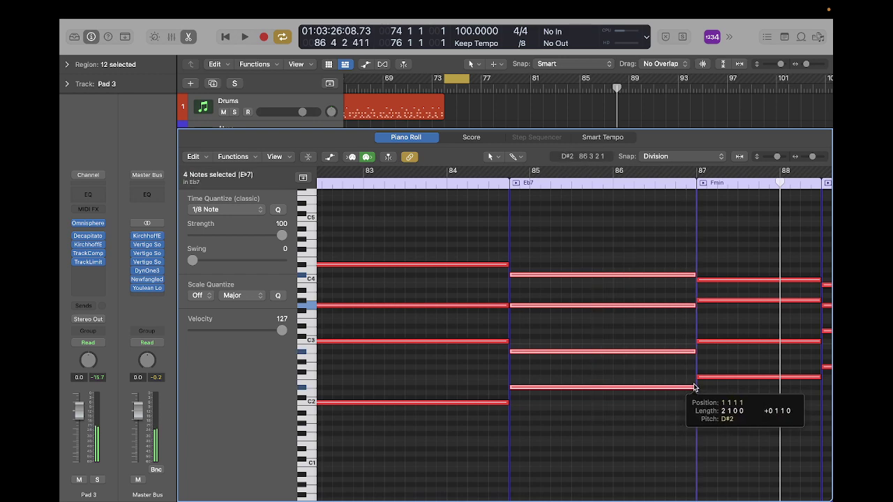
# - Lengthen the F#min notes to the start of Bmin, and the Bmin notes to bar 95
pyautogui.hscroll(10, 694, 388)
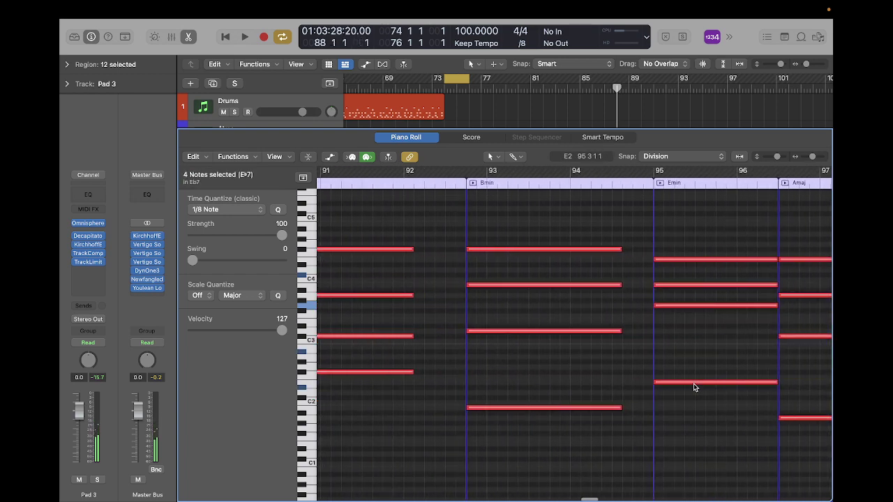
pyautogui.moveTo(362, 232); pyautogui.dragTo(447, 439)
pyautogui.moveTo(410, 371); pyautogui.dragTo(460, 371)
pyautogui.moveTo(540, 238); pyautogui.dragTo(618, 466)
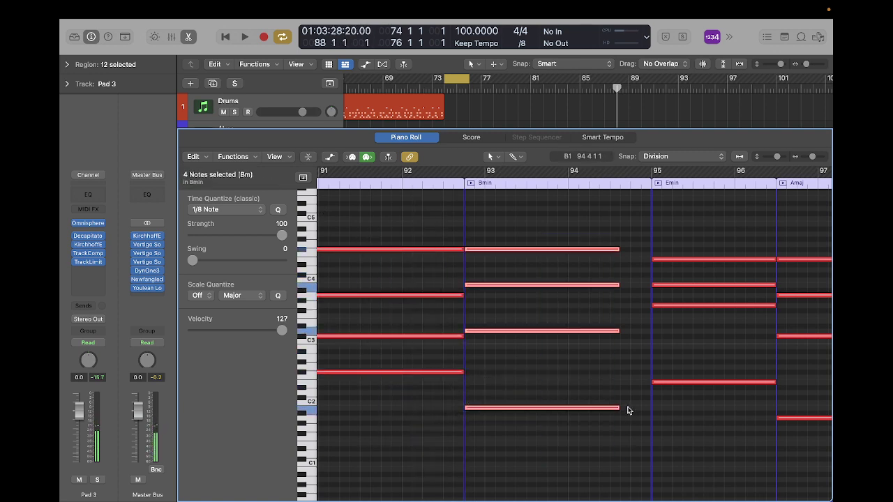
pyautogui.moveTo(618, 408); pyautogui.dragTo(649, 410)
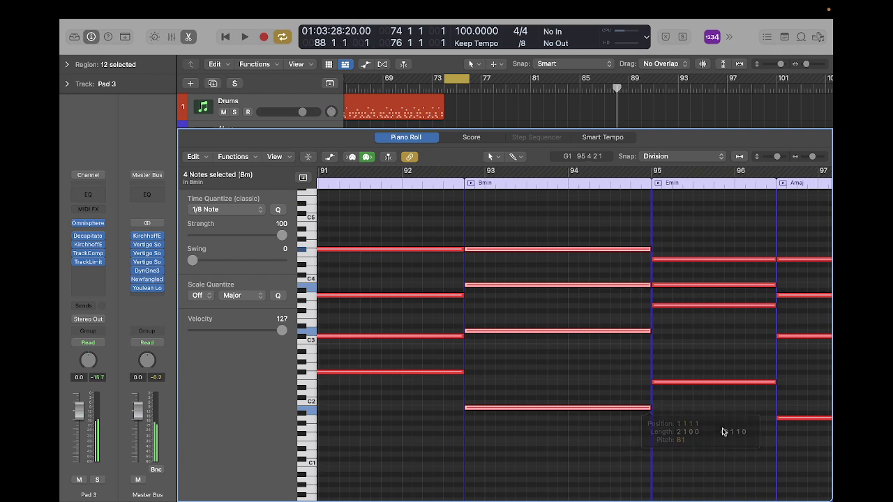
# - Check the last Amaj notes, close the Piano Roll and clear the region selection
pyautogui.hscroll(8, 724, 431)
pyautogui.scroll(-2, 723, 429)
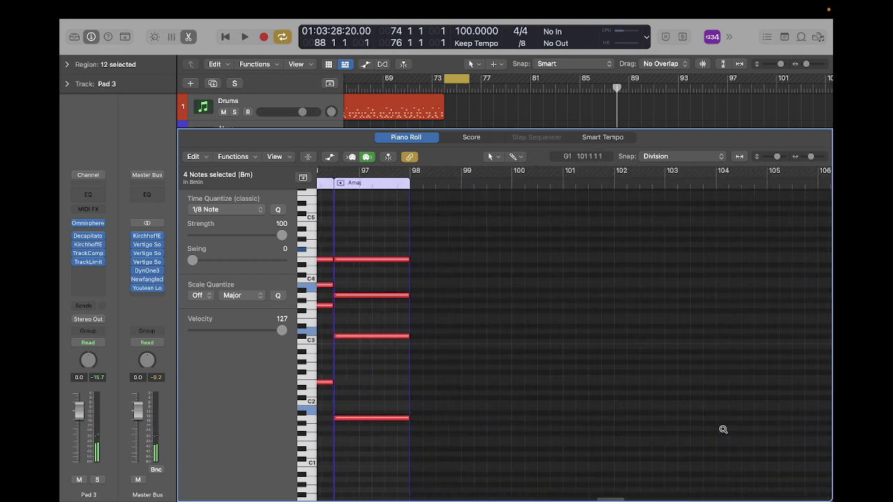
pyautogui.hscroll(2, 723, 430)
pyautogui.press('e')
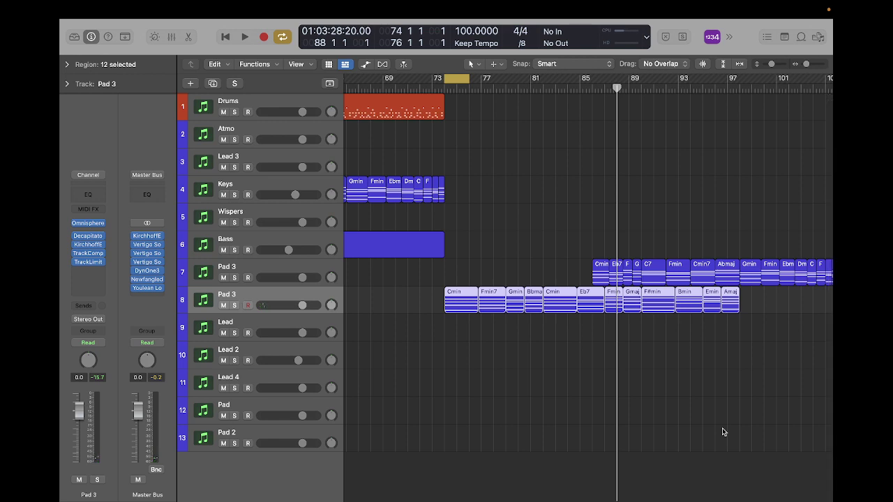
pyautogui.click(585, 363)
pyautogui.hscroll(-5, 556, 376)
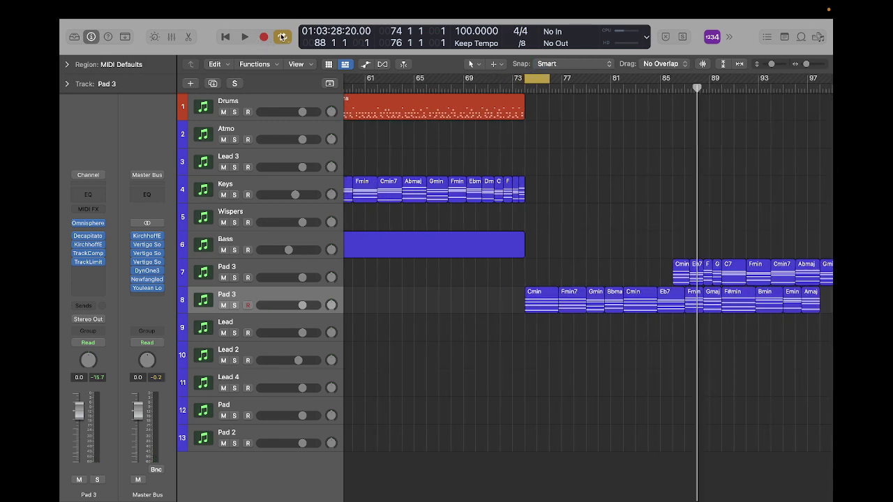
# - Turn off cycling and play the new pad section from bar 74 to its end, muting the original Pad 3 track
pyautogui.click(523, 85)
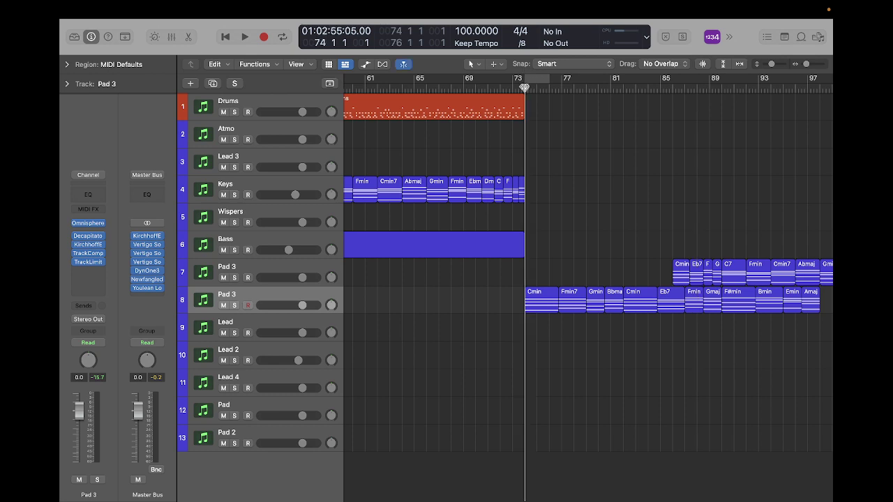
pyautogui.press('space')
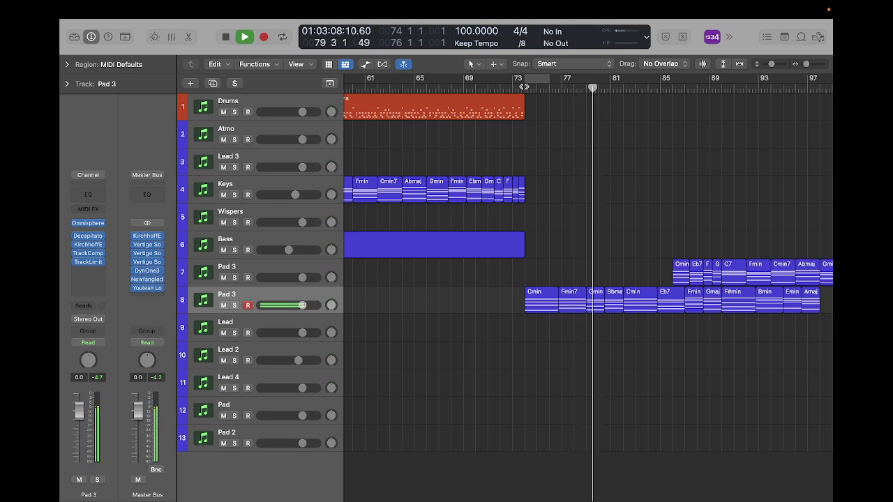
pyautogui.click(223, 278)
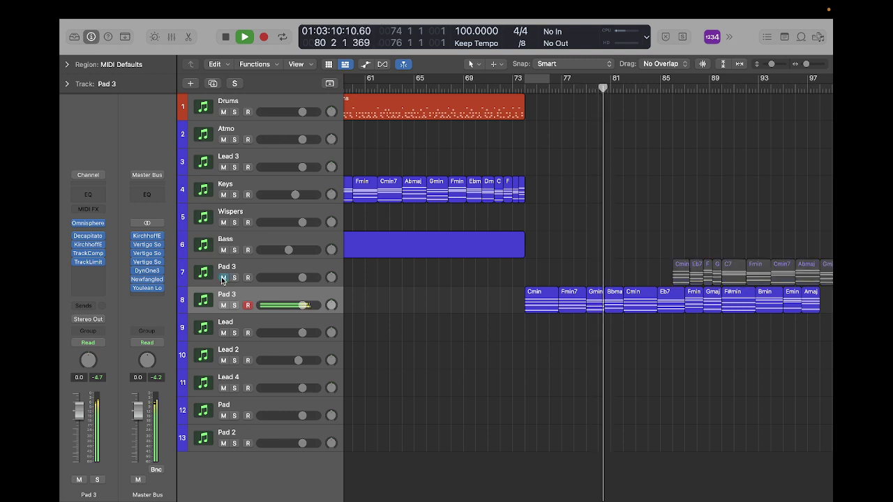
pyautogui.hscroll(5, 483, 362)
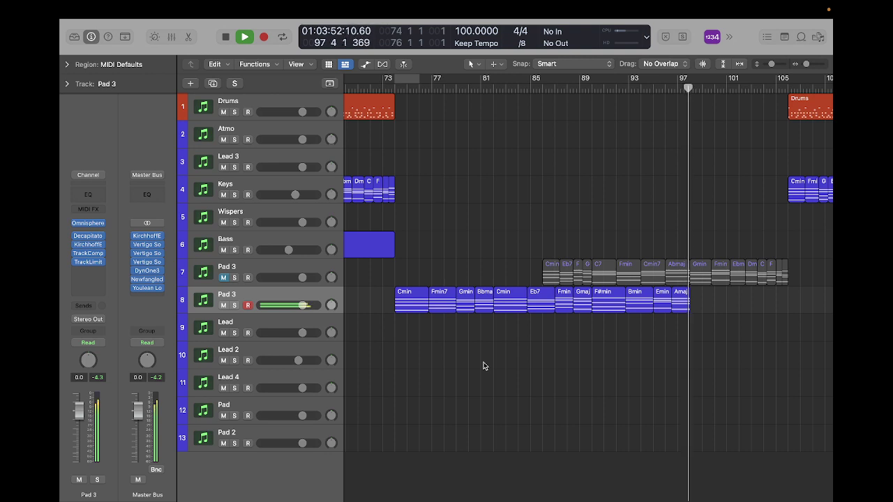
pyautogui.press('space')
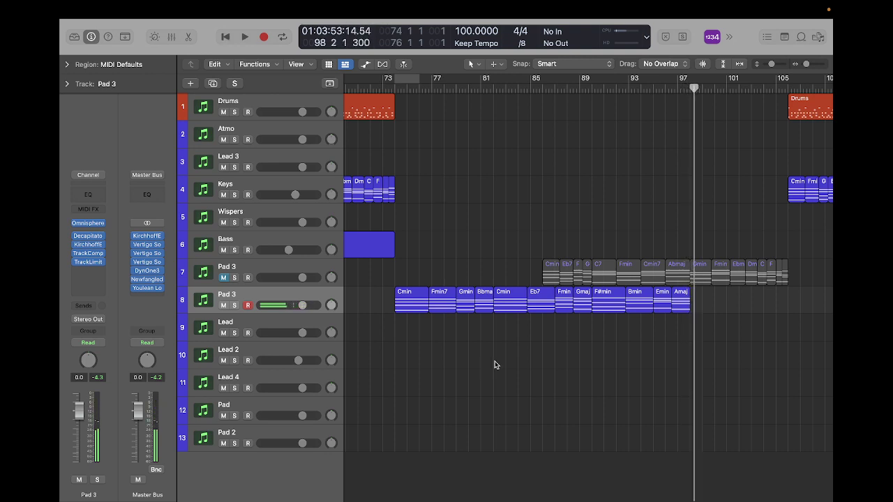
# - Move the next Cmin, Eb7, Fmin, G and C7 regions onto the duplicate Pad 3 track, spaced apart starting at bar 99
pyautogui.hscroll(2, 543, 390)
pyautogui.hscroll(3, 587, 409)
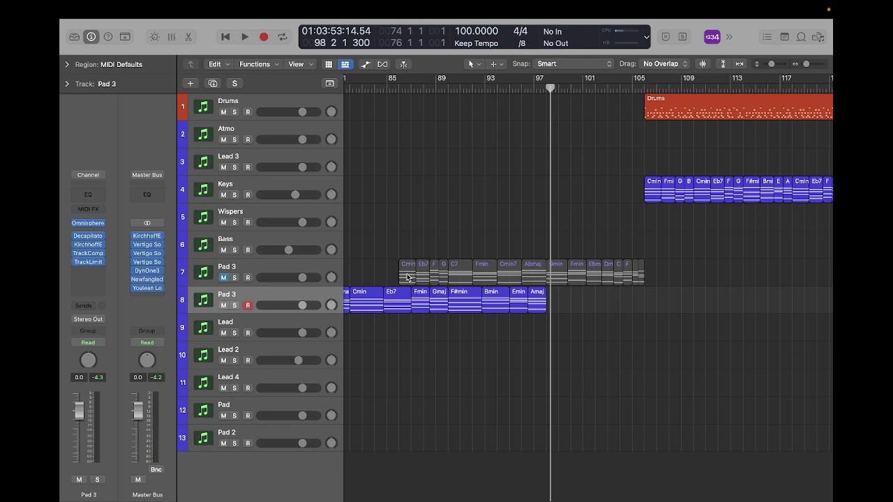
pyautogui.moveTo(408, 278); pyautogui.dragTo(569, 311)
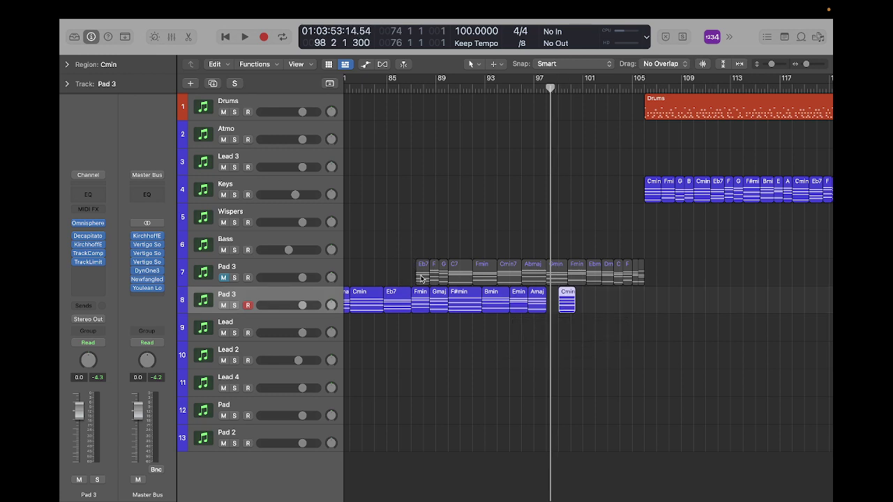
pyautogui.moveTo(421, 278); pyautogui.dragTo(595, 309)
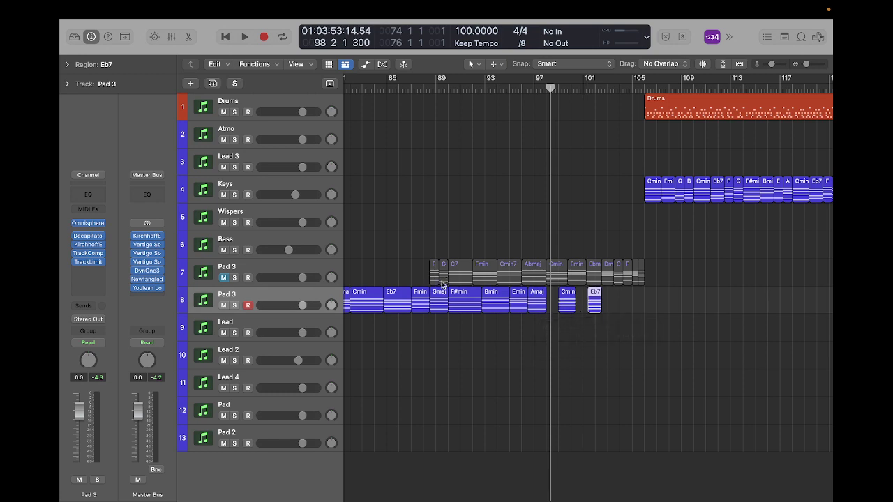
pyautogui.moveTo(433, 279); pyautogui.dragTo(625, 312)
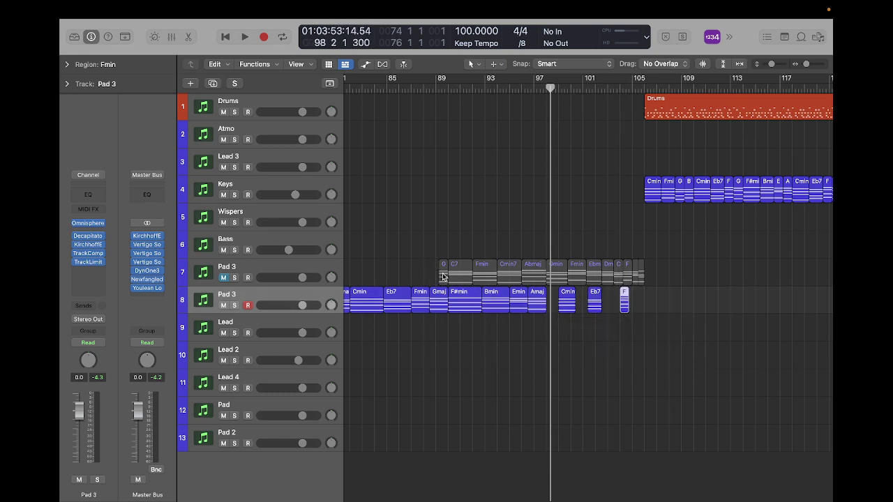
pyautogui.moveTo(442, 276); pyautogui.dragTo(647, 307)
pyautogui.moveTo(460, 278); pyautogui.dragTo(669, 309)
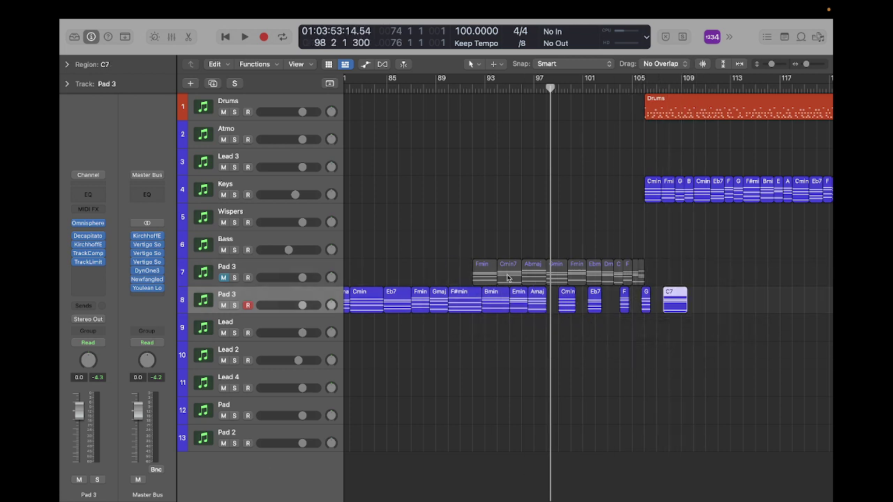
# - Move the Fmin, Cmin7, Abmaj, Gmin, Fmin and Ebm regions onto the duplicate Pad 3 track, spaced apart after C7
pyautogui.moveTo(482, 277); pyautogui.dragTo(718, 302)
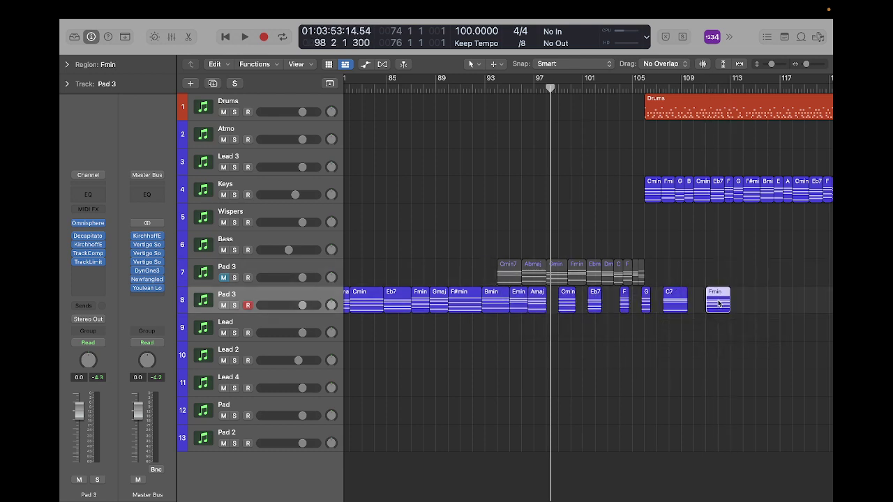
pyautogui.moveTo(511, 277); pyautogui.dragTo(765, 304)
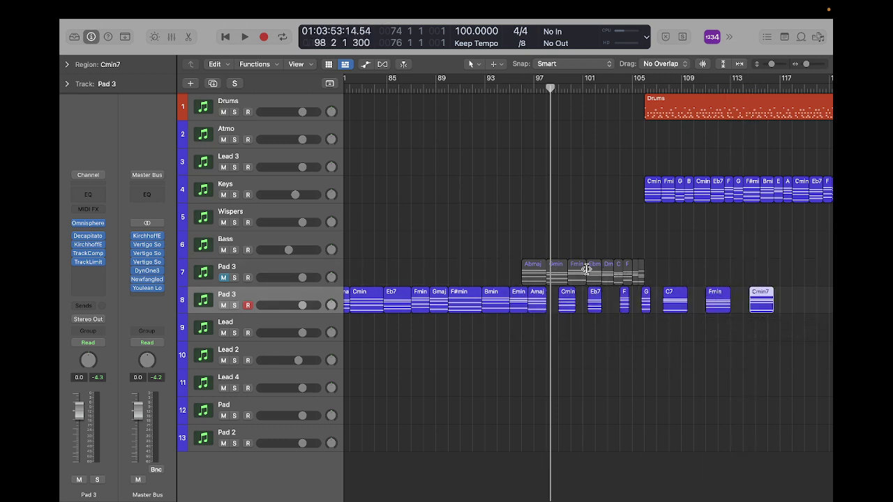
pyautogui.moveTo(536, 278); pyautogui.dragTo(807, 295)
pyautogui.hscroll(5, 773, 295)
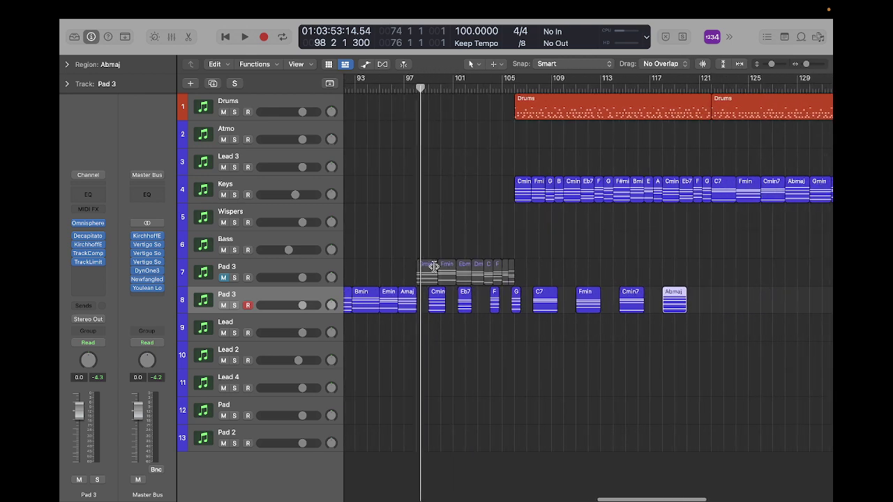
pyautogui.moveTo(424, 278); pyautogui.dragTo(710, 301)
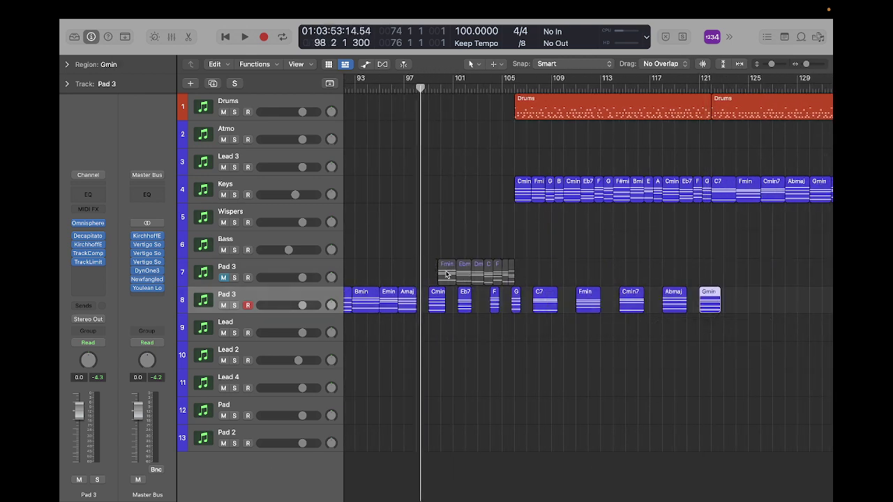
pyautogui.moveTo(447, 274); pyautogui.dragTo(759, 303)
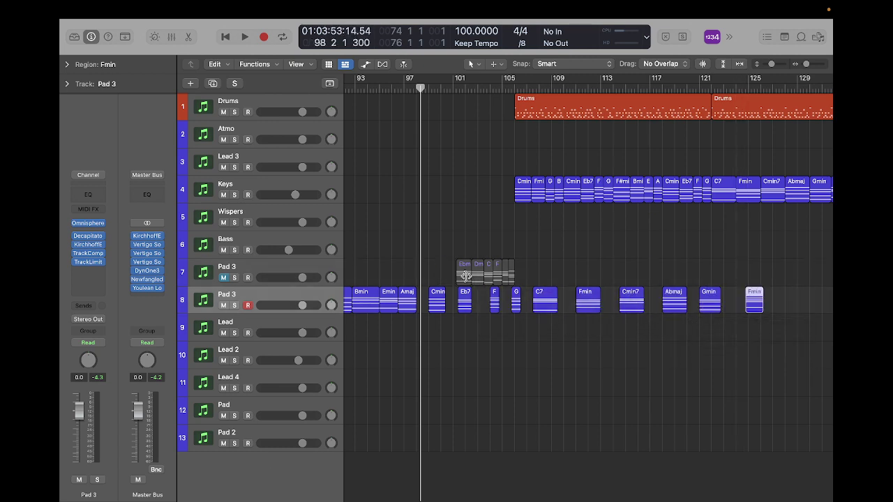
pyautogui.moveTo(461, 277); pyautogui.dragTo(790, 305)
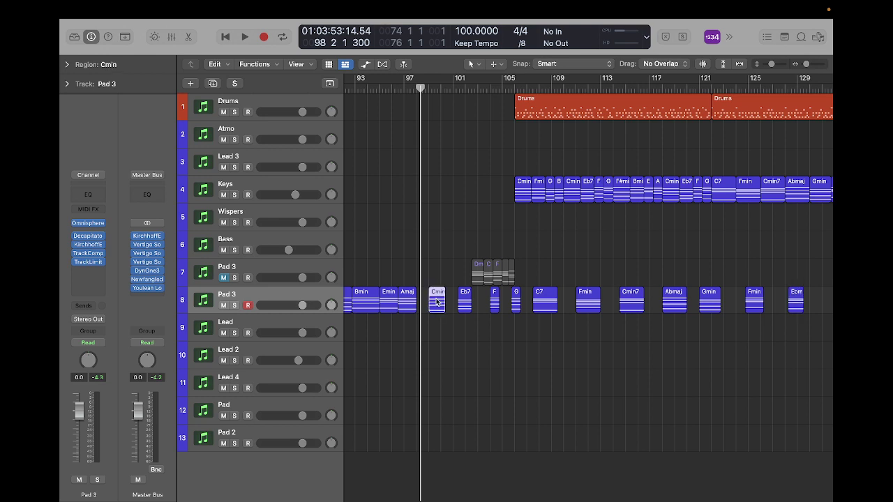
# - Move the Cmin region on the duplicate Pad 3 track to start at bar 98 and double its length
pyautogui.scroll(5, 437, 302)
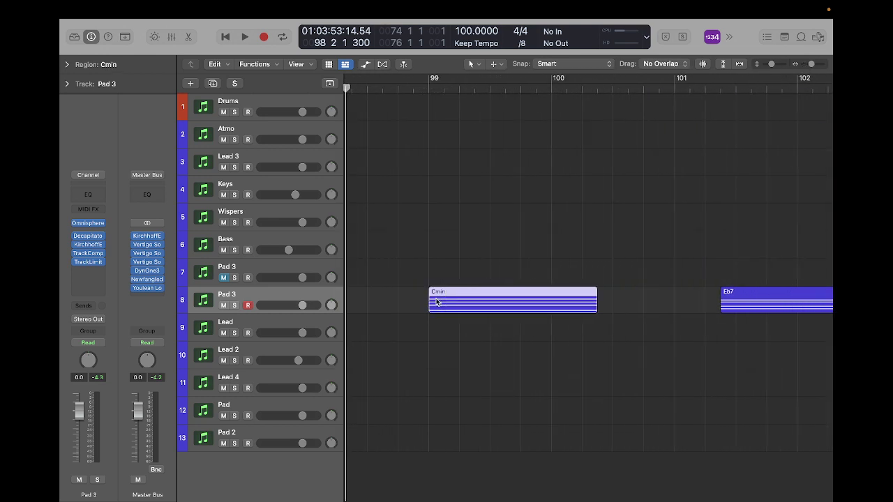
pyautogui.hscroll(-3, 437, 301)
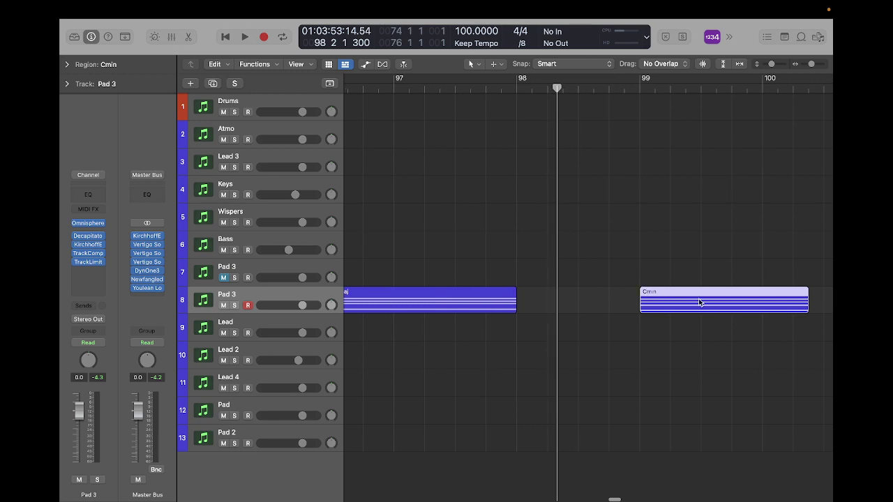
pyautogui.moveTo(700, 302); pyautogui.dragTo(578, 302)
pyautogui.hscroll(4, 733, 308)
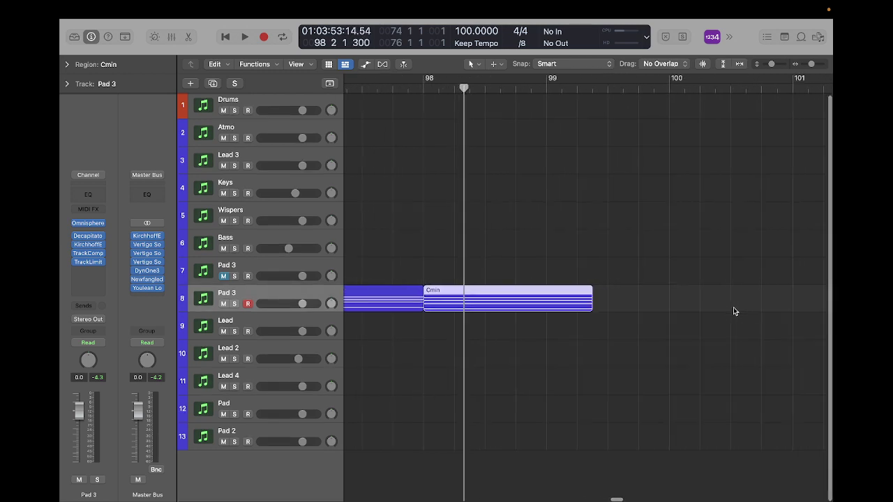
pyautogui.hscroll(1, 733, 309)
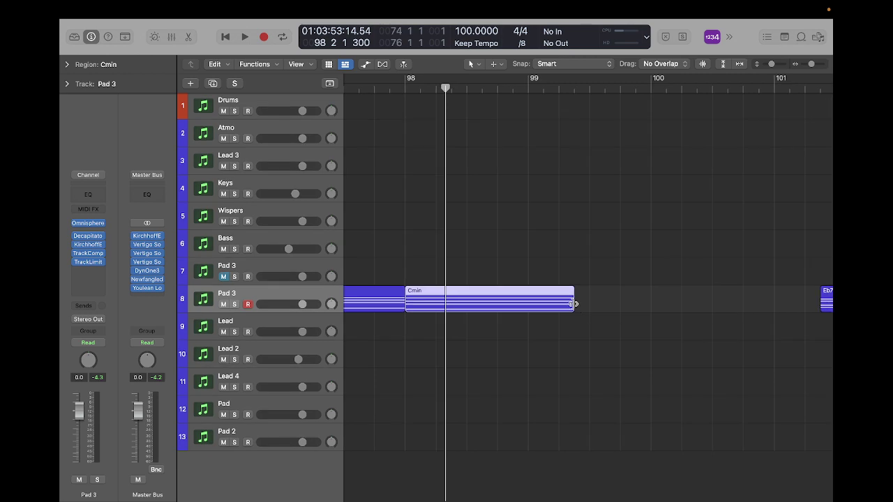
pyautogui.moveTo(573, 304); pyautogui.dragTo(623, 303)
pyautogui.moveTo(637, 302); pyautogui.dragTo(740, 301)
# - Move the Eb7 region directly after Cmin and extend its end to bar 103
pyautogui.hscroll(8, 740, 302)
pyautogui.hscroll(1, 740, 302)
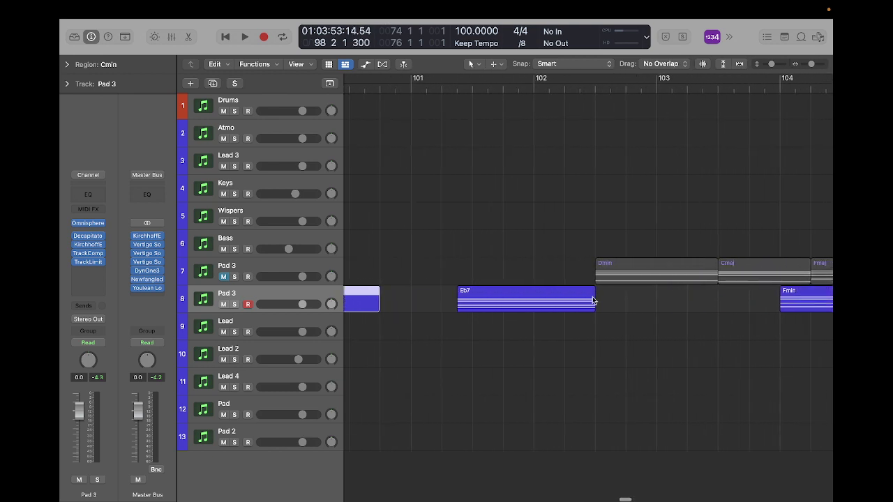
pyautogui.moveTo(537, 302); pyautogui.dragTo(460, 302)
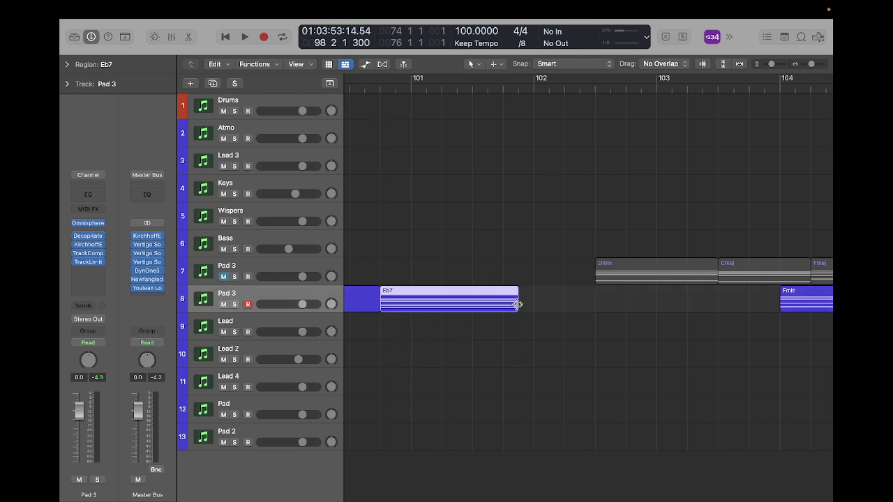
pyautogui.moveTo(517, 304); pyautogui.dragTo(657, 304)
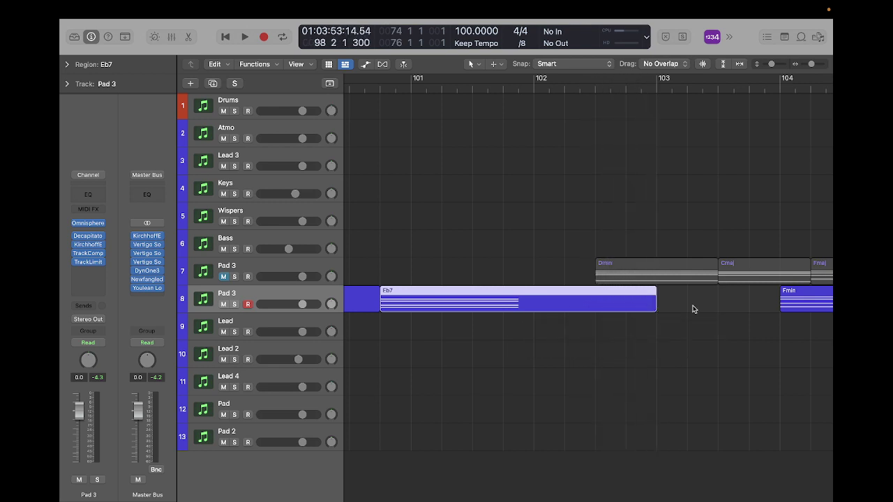
# - Lengthen the Fmin and Gmaj regions after Eb7, butting them together so that Gmaj ends at bar 106
pyautogui.hscroll(3, 693, 307)
pyautogui.hscroll(2, 693, 309)
pyautogui.moveTo(576, 301); pyautogui.dragTo(453, 305)
pyautogui.hscroll(5, 696, 326)
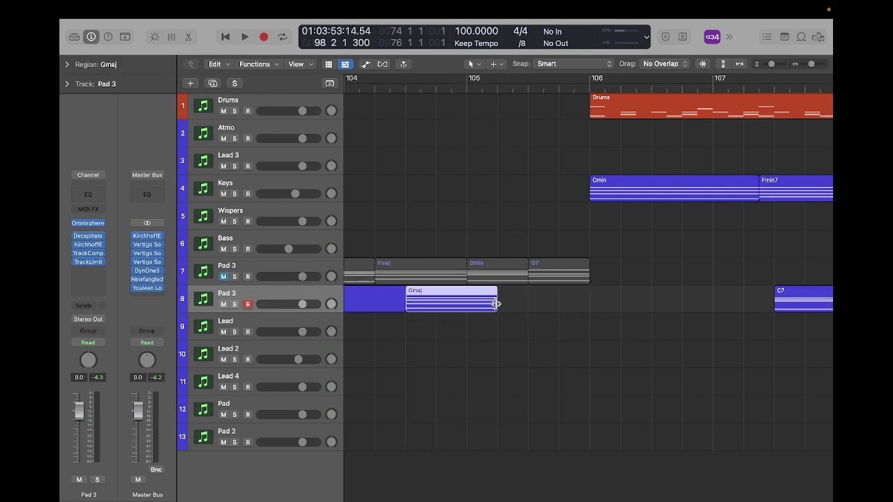
pyautogui.moveTo(495, 303); pyautogui.dragTo(590, 304)
# - Move the C7 region to start at bar 106 and extend its end to bar 110
pyautogui.hscroll(10, 691, 304)
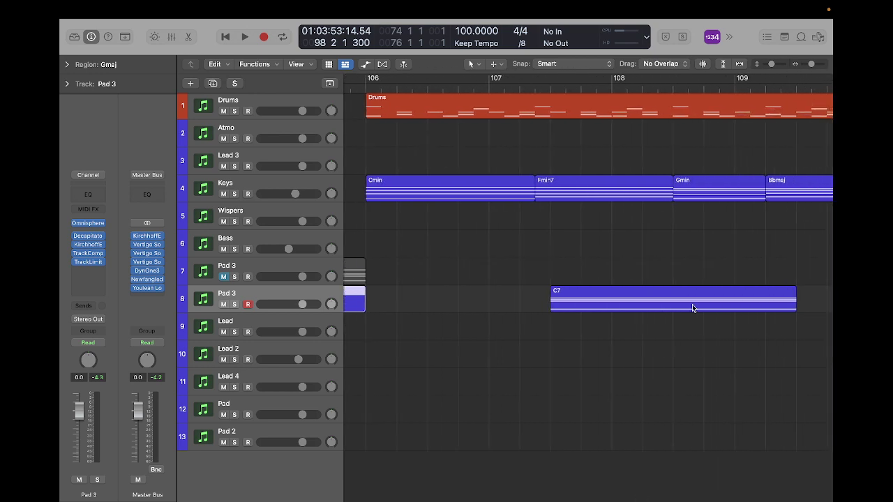
pyautogui.moveTo(692, 304); pyautogui.dragTo(507, 305)
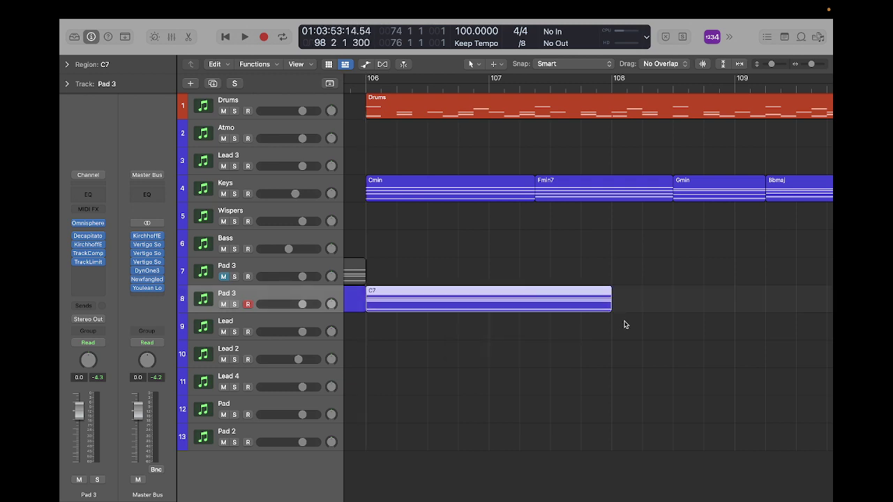
pyautogui.hscroll(1, 640, 316)
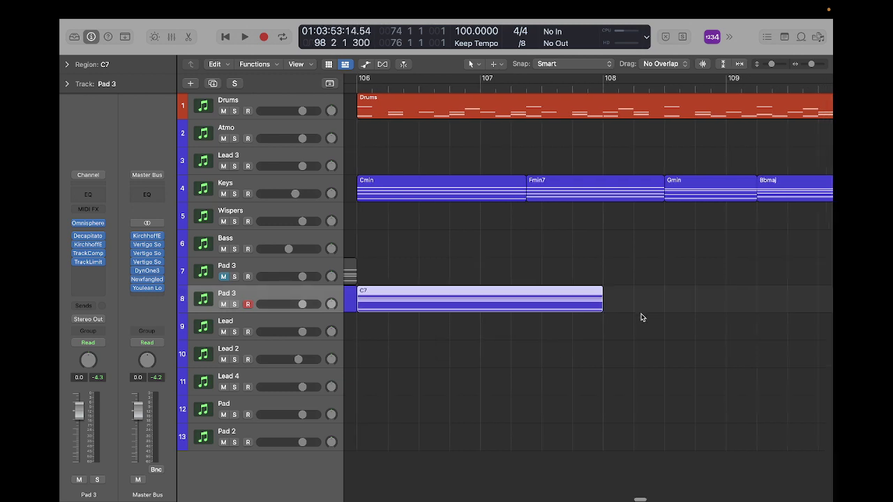
pyautogui.scroll(-4, 642, 315)
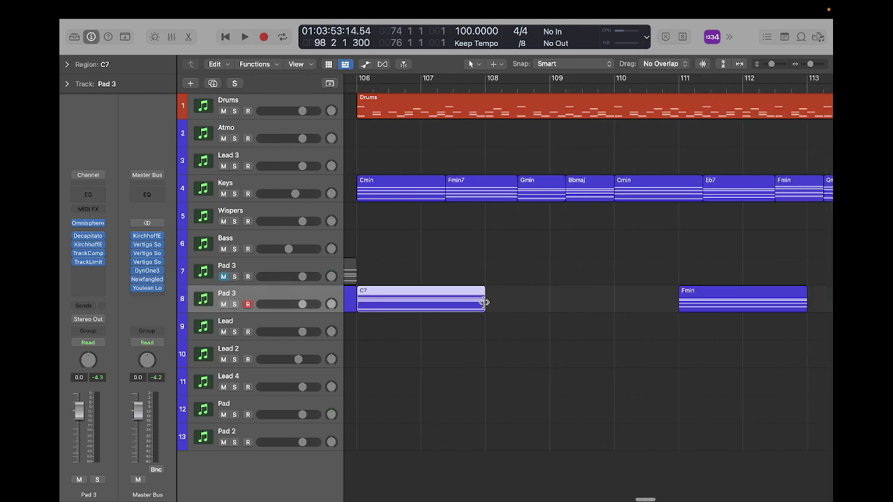
pyautogui.moveTo(484, 302); pyautogui.dragTo(609, 300)
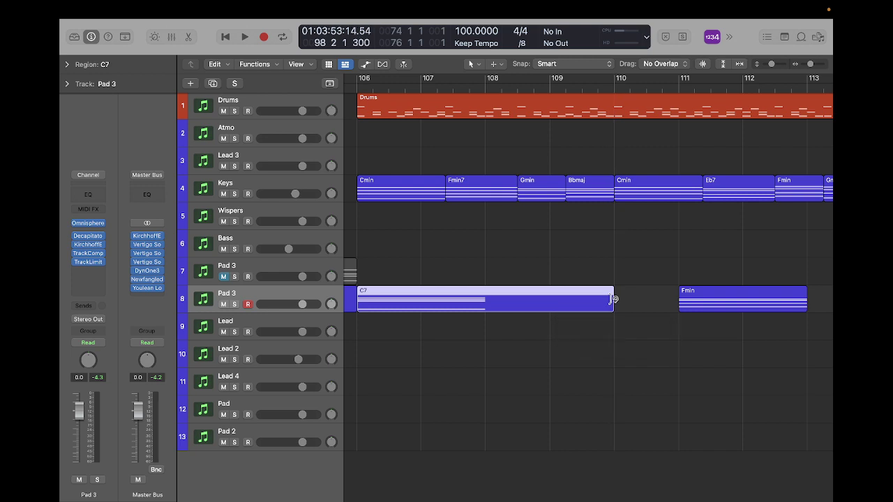
# - Move the Fmin region to start exactly at bar 110 and extend its end to bar 114
pyautogui.hscroll(10, 682, 339)
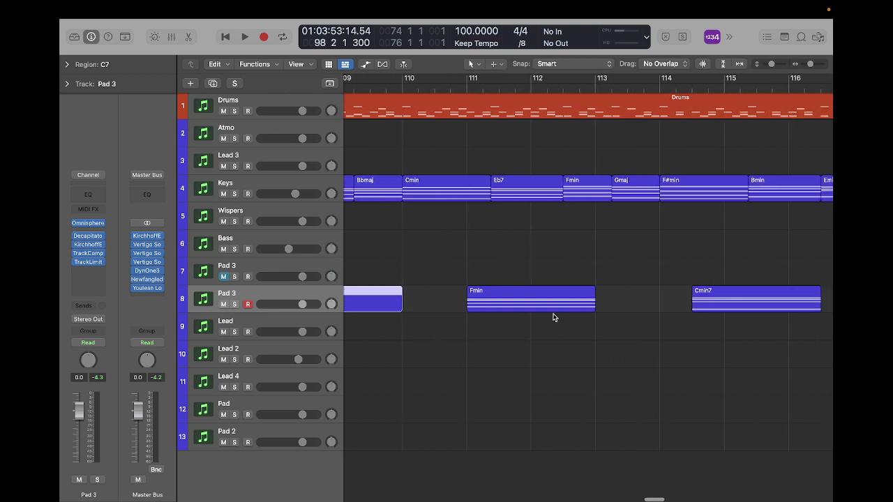
pyautogui.moveTo(542, 302); pyautogui.dragTo(479, 308)
pyautogui.scroll(10, 479, 308)
pyautogui.scroll(-2, 480, 308)
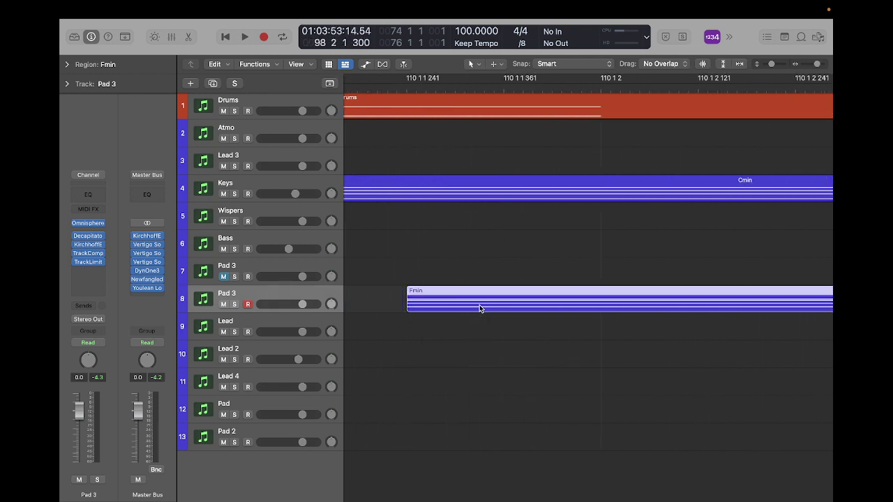
pyautogui.hscroll(-5, 479, 305)
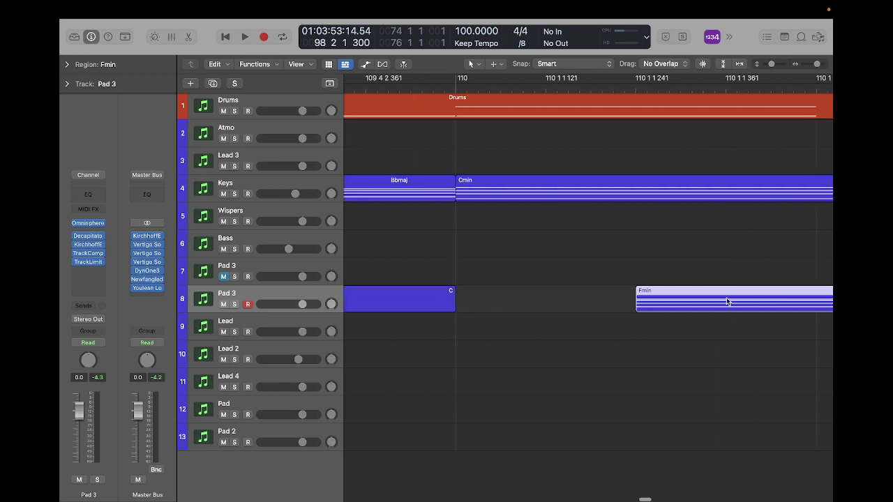
pyautogui.moveTo(727, 302); pyautogui.dragTo(548, 301)
pyautogui.scroll(-4, 547, 301)
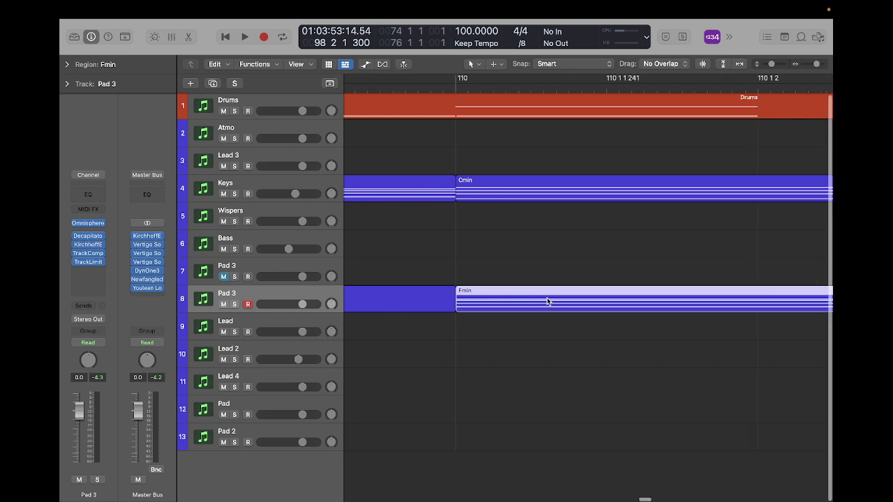
pyautogui.scroll(-5, 547, 301)
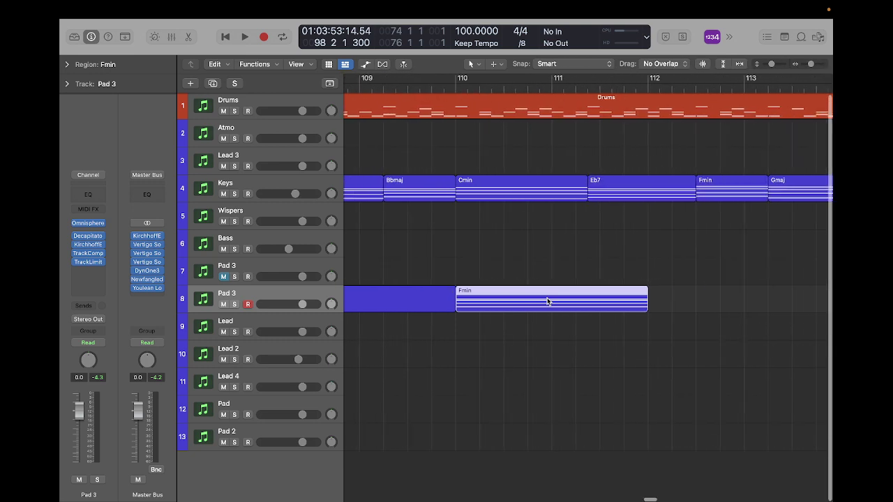
pyautogui.hscroll(5, 548, 301)
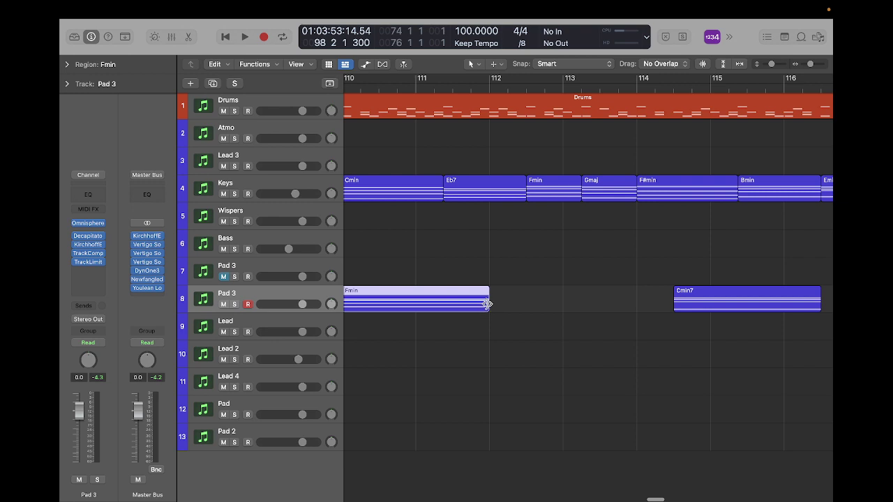
pyautogui.moveTo(487, 304); pyautogui.dragTo(574, 310)
# - Move the Cmin7 region to start at bar 114, directly against the end of Fmin
pyautogui.hscroll(5, 705, 357)
pyautogui.press('super+Right')
pyautogui.press('super+Right')
pyautogui.press('super+Right')
pyautogui.press('super+Right')
pyautogui.press('super+Right')
pyautogui.press('super+Right')
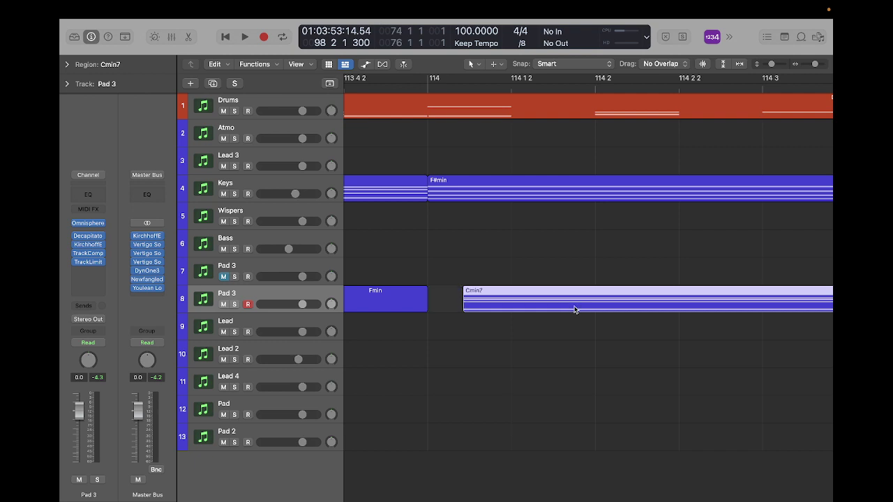
pyautogui.moveTo(574, 310); pyautogui.dragTo(539, 311)
pyautogui.hscroll(1, 539, 311)
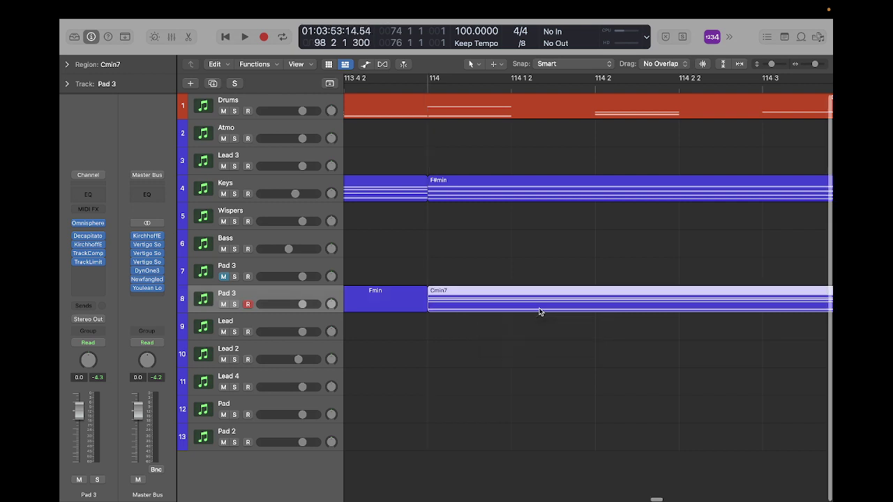
# - Check at close range how the start of the Cmin7 region aligns with bar 114
pyautogui.hscroll(-1, 539, 312)
pyautogui.press('super+Right')
pyautogui.press('super+Right')
pyautogui.press('super+Right')
pyautogui.press('super+Right')
pyautogui.press('super+Left')
pyautogui.press('super+Left')
pyautogui.press('super+Left')
pyautogui.press('super+Left')
pyautogui.press('super+Left')
pyautogui.press('super+Left')
pyautogui.press('super+Left')
pyautogui.press('super+Left')
pyautogui.press('super+Left')
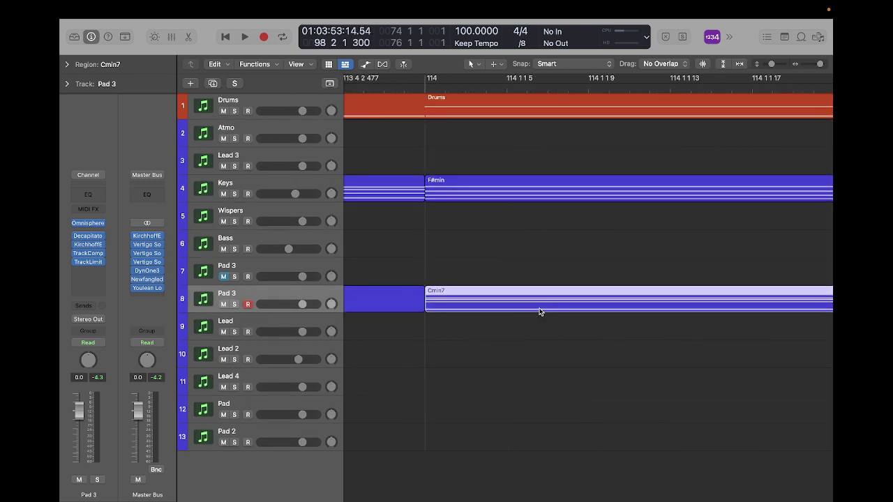
pyautogui.press('super+Left')
pyautogui.press('super+Left')
pyautogui.press('super+Left')
pyautogui.press('super+Left')
pyautogui.press('super+Left')
pyautogui.press('super+Left')
pyautogui.press('super+Left')
pyautogui.press('super+Left')
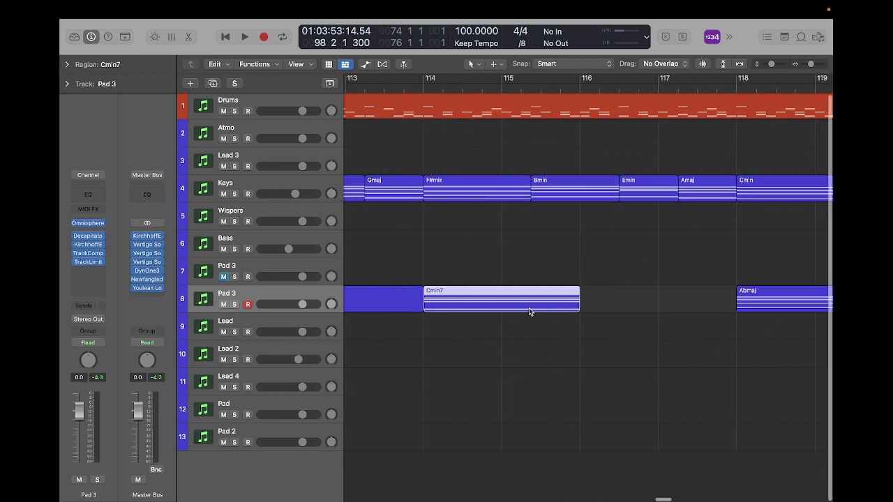
# - Extend the Cmin7 region to bar 118, and the Abmaj region to bar 122 after shifting Gmin out of the way
pyautogui.hscroll(3, 529, 308)
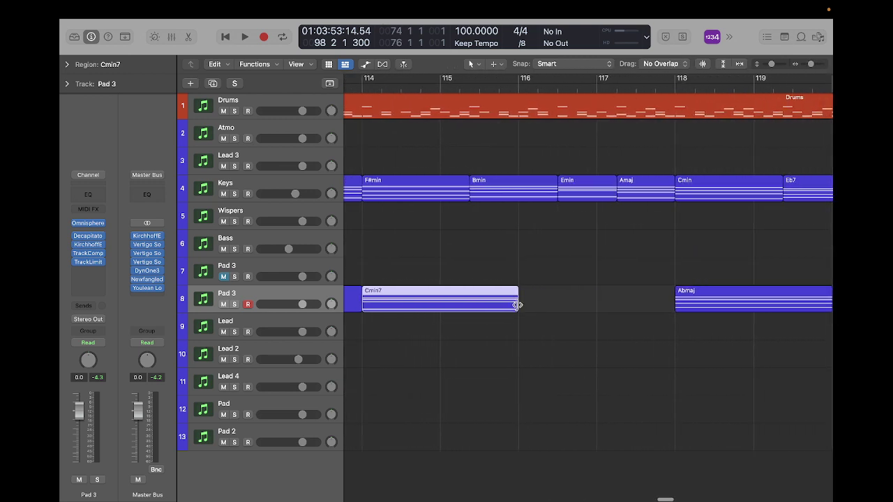
pyautogui.moveTo(517, 305); pyautogui.dragTo(670, 312)
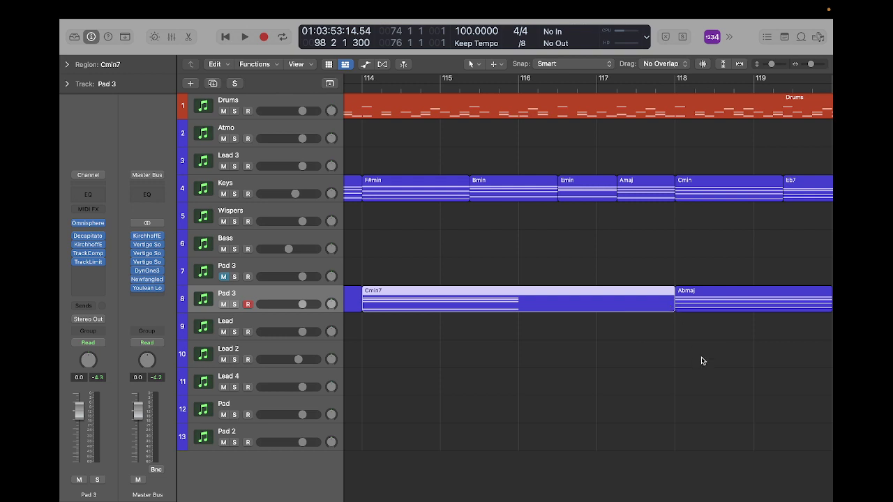
pyautogui.hscroll(10, 700, 360)
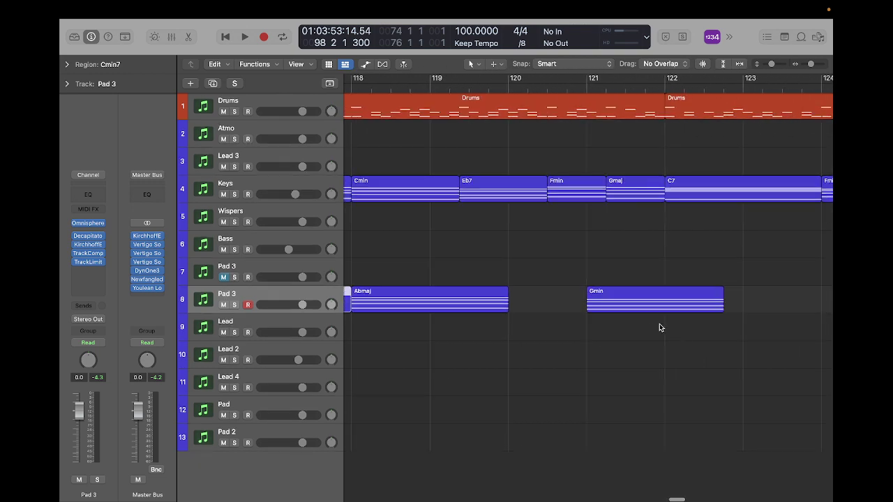
pyautogui.moveTo(635, 303); pyautogui.dragTo(688, 309)
pyautogui.click(473, 308)
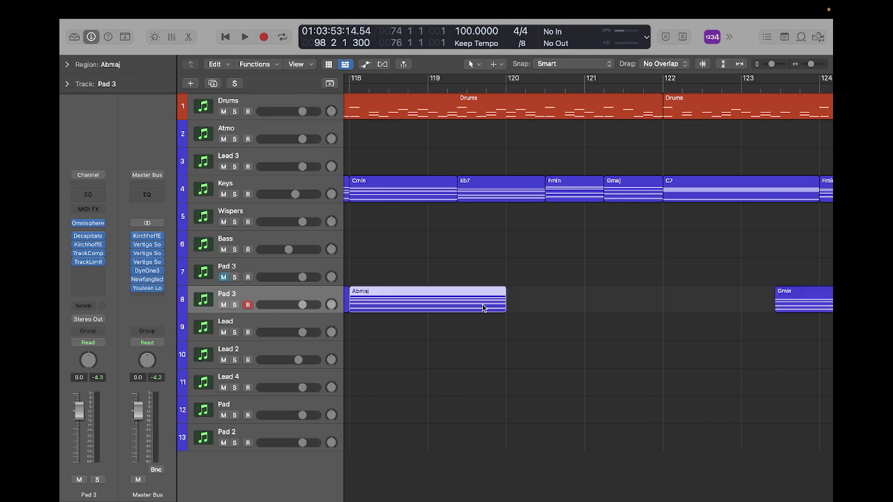
pyautogui.moveTo(509, 305); pyautogui.dragTo(659, 309)
# - Move the Gmin region to start at bar 122, directly after Abmaj
pyautogui.hscroll(6, 707, 314)
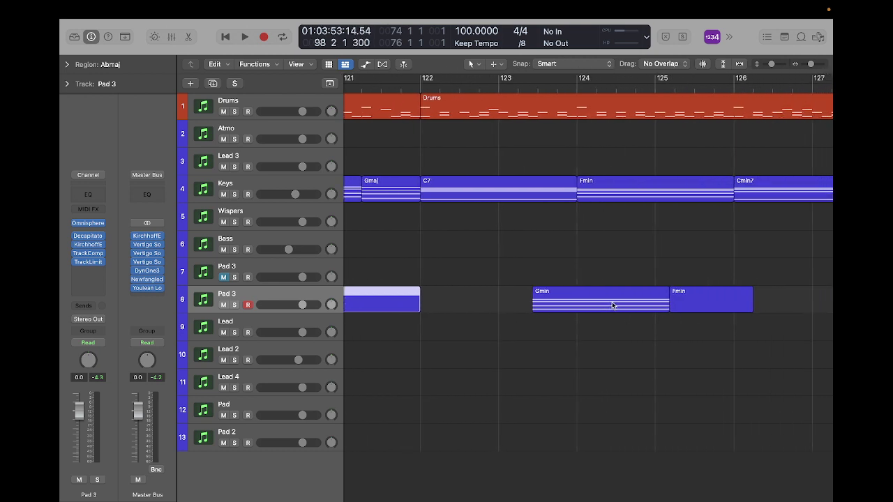
pyautogui.moveTo(613, 305); pyautogui.dragTo(499, 305)
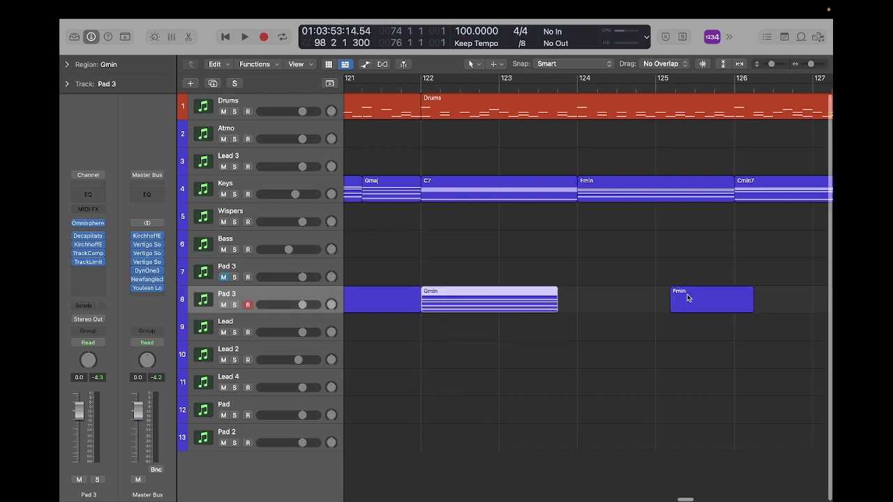
pyautogui.hscroll(-2, 687, 298)
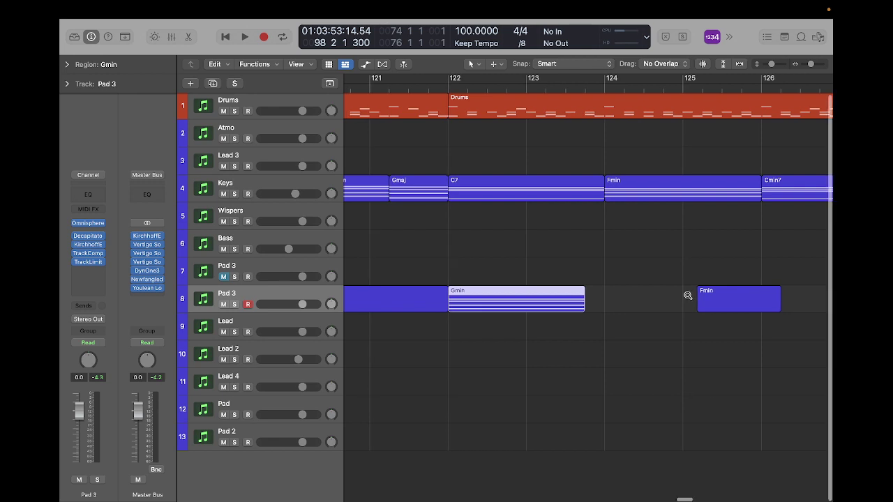
pyautogui.scroll(-5, 687, 296)
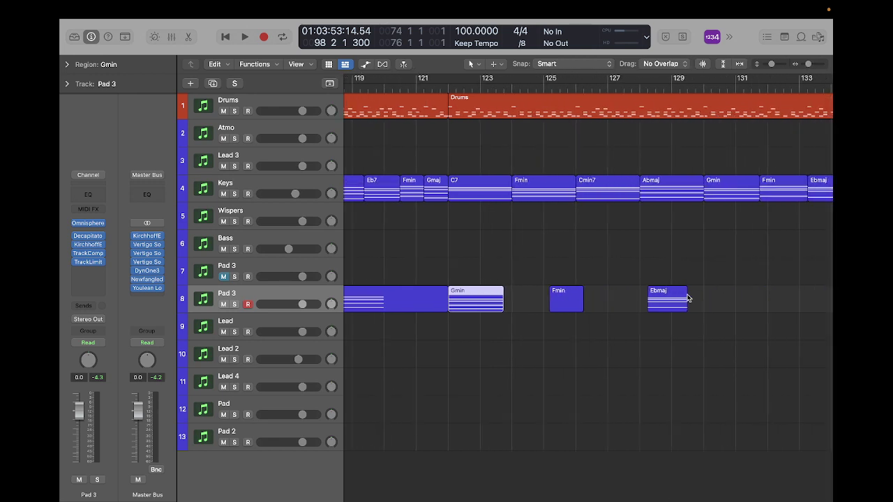
pyautogui.hscroll(-6, 687, 298)
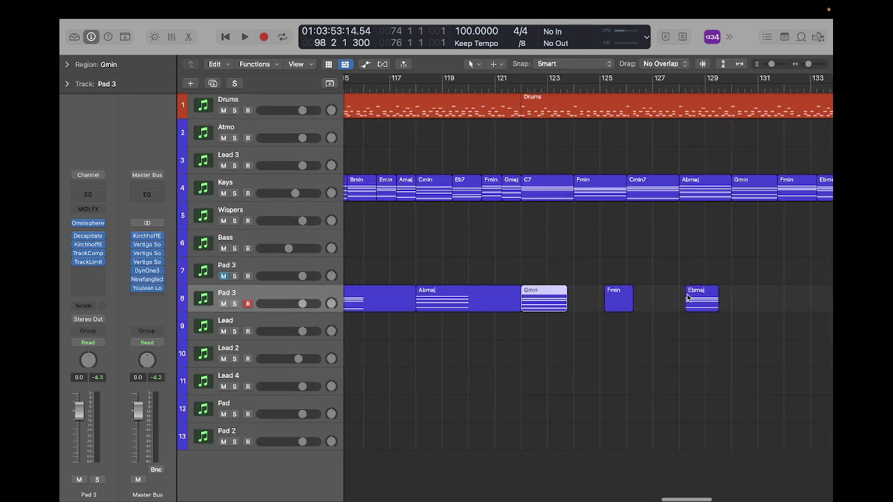
# - Open the notes of the Pad 3 Fmin region and shift the region one beat later, so its notes start at bar 125
pyautogui.doubleClick(620, 296)
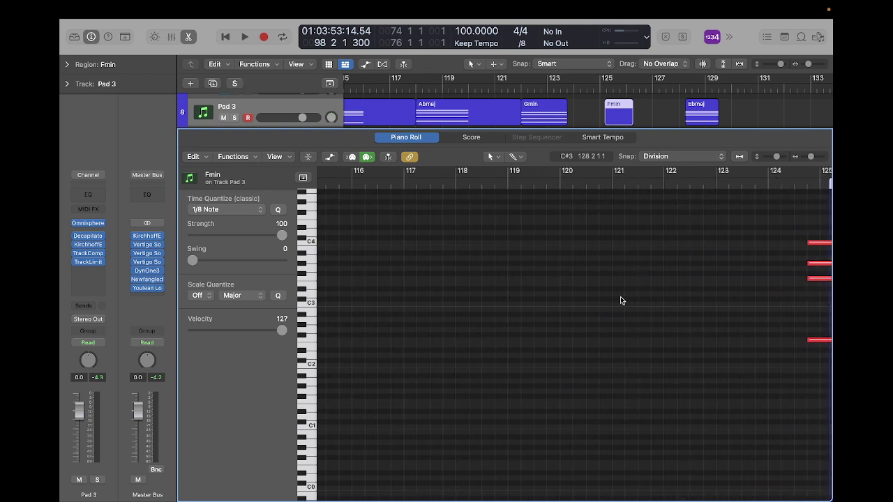
pyautogui.hscroll(3, 620, 296)
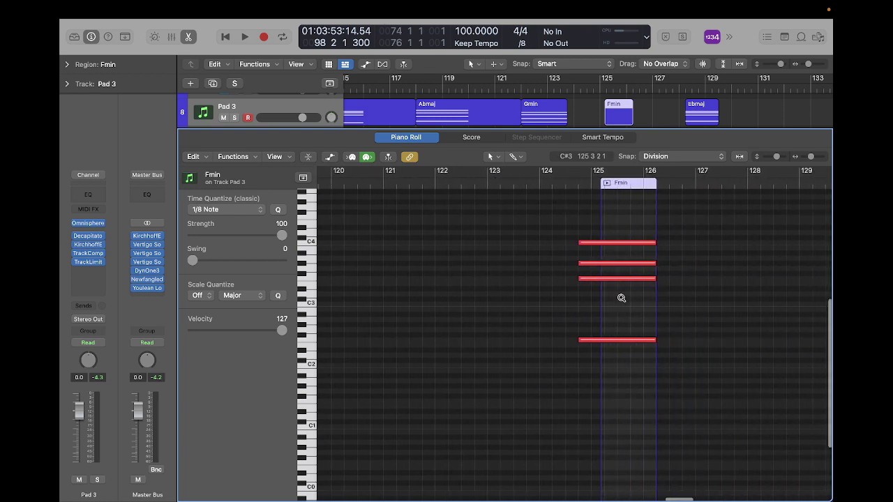
pyautogui.scroll(3, 621, 297)
pyautogui.hscroll(5, 621, 298)
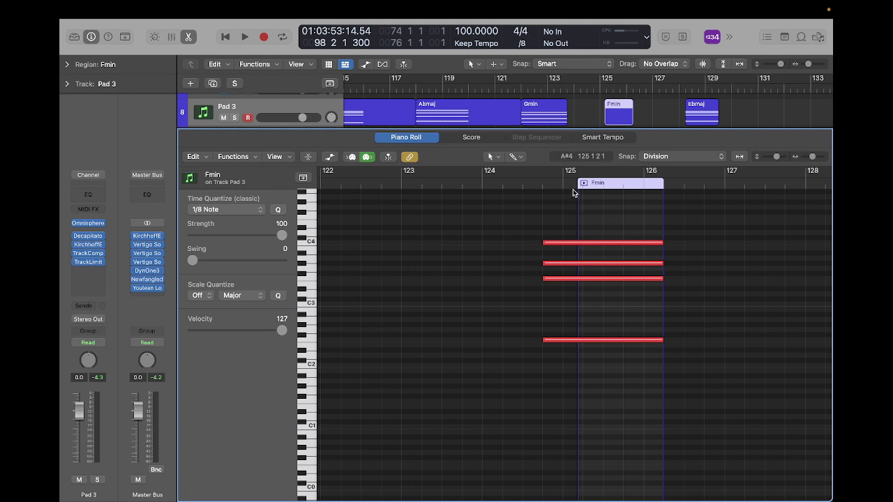
pyautogui.moveTo(631, 182)
pyautogui.mouseDown()
pyautogui.moveTo(614, 183)
pyautogui.moveTo(649, 181)
pyautogui.mouseUp()
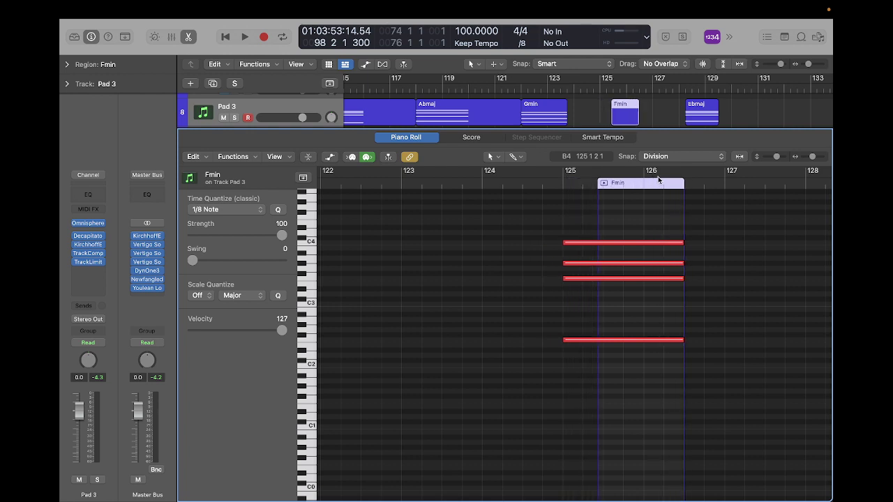
# - Trim the start of all four Fmin notes to bar 125 beat 3, inside the region
pyautogui.moveTo(561, 223); pyautogui.dragTo(594, 375)
pyautogui.moveTo(564, 340)
pyautogui.mouseDown()
pyautogui.moveTo(602, 342)
pyautogui.moveTo(534, 342)
pyautogui.moveTo(558, 343)
pyautogui.mouseUp()
pyautogui.press('super+Right')
pyautogui.press('super+Right')
pyautogui.press('super+Right')
pyautogui.press('super+Right')
pyautogui.press('super+Right')
pyautogui.press('super+Right')
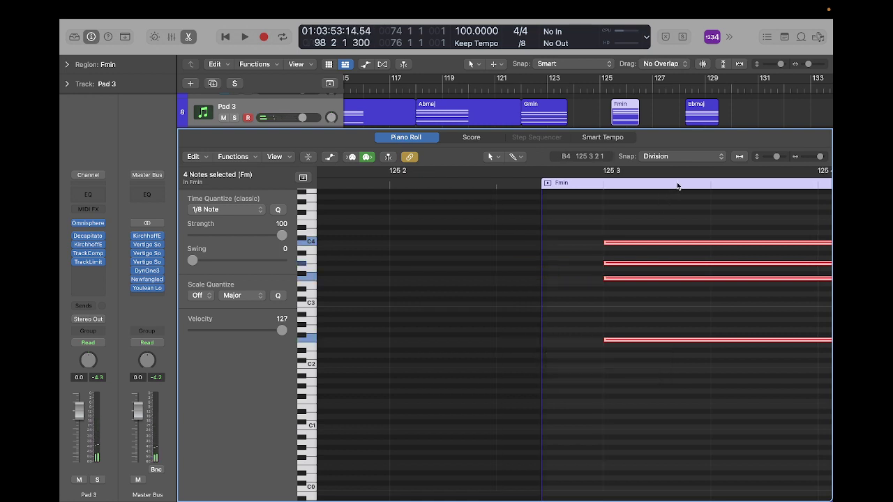
# - Shift the Fmin region about half a beat earlier and return to the full arrangement
pyautogui.moveTo(654, 187); pyautogui.dragTo(631, 190)
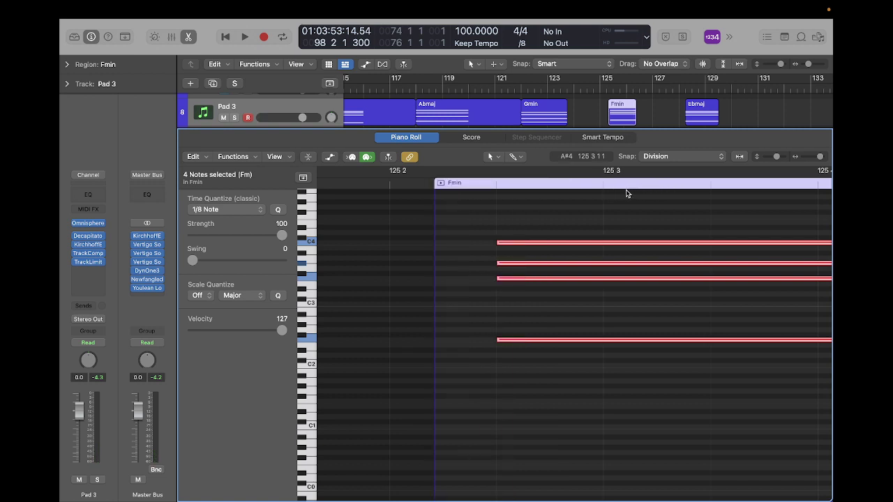
pyautogui.hscroll(4, 693, 216)
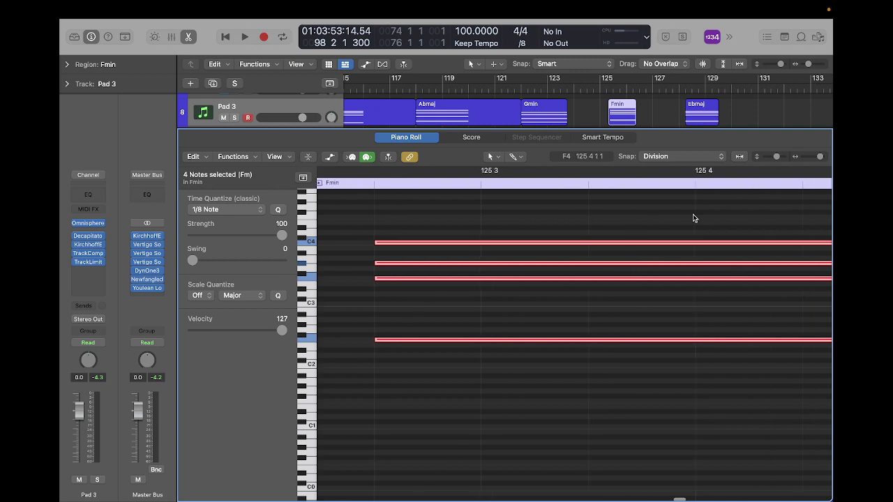
pyautogui.hscroll(-1, 693, 216)
pyautogui.scroll(-5, 694, 216)
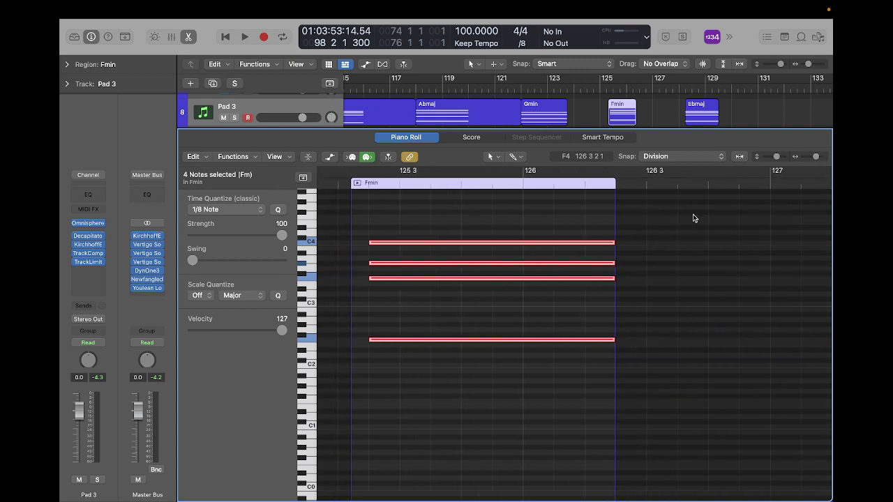
pyautogui.hscroll(-3, 694, 217)
pyautogui.hscroll(-1, 694, 218)
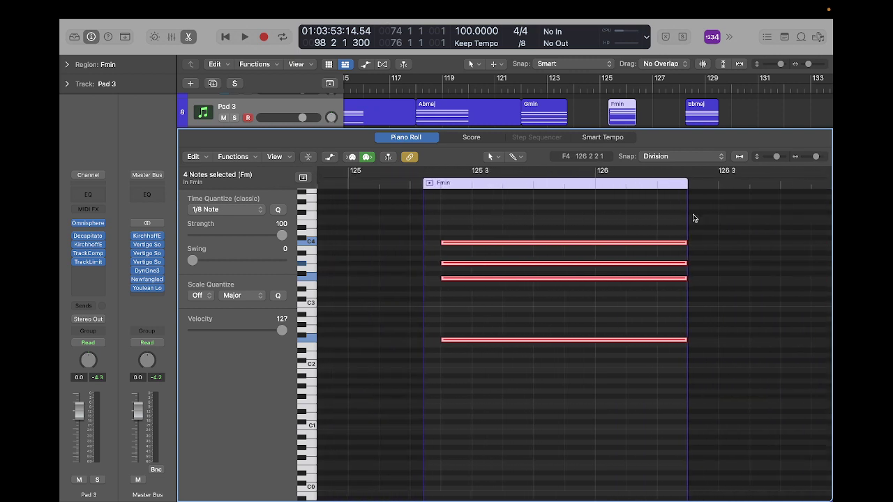
pyautogui.press('p')
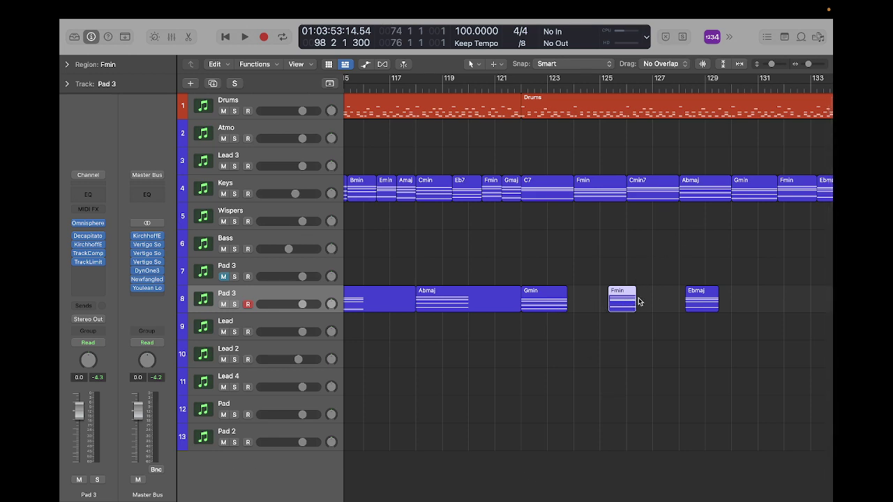
# - Copy the Fmin region on the Pad 3 track so the copy starts at bar 126 beat 4
pyautogui.moveTo(639, 301); pyautogui.dragTo(703, 308)
pyautogui.press('super+Right')
pyautogui.press('super+Right')
pyautogui.press('super+Right')
pyautogui.press('super+Right')
pyautogui.press('super+Right')
pyautogui.press('super+Right')
pyautogui.press('super+Right')
pyautogui.press('super+Right')
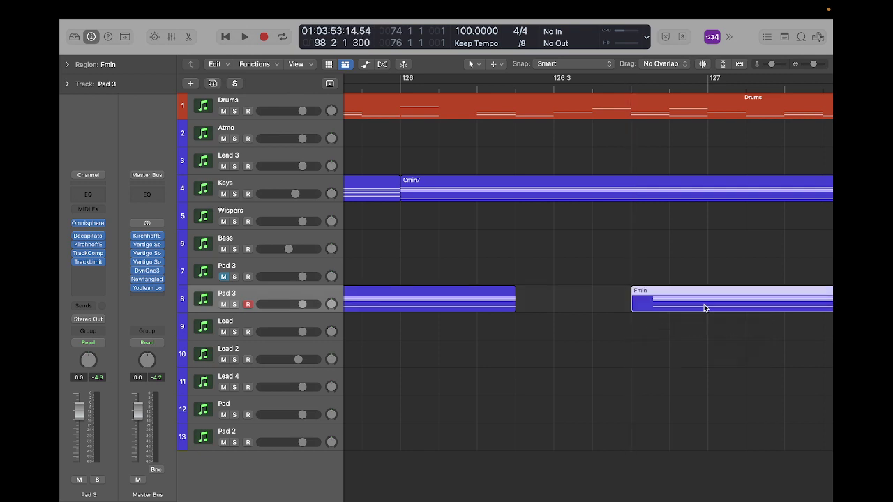
# - Set the arrangement's snap value to Division
pyautogui.click(557, 63)
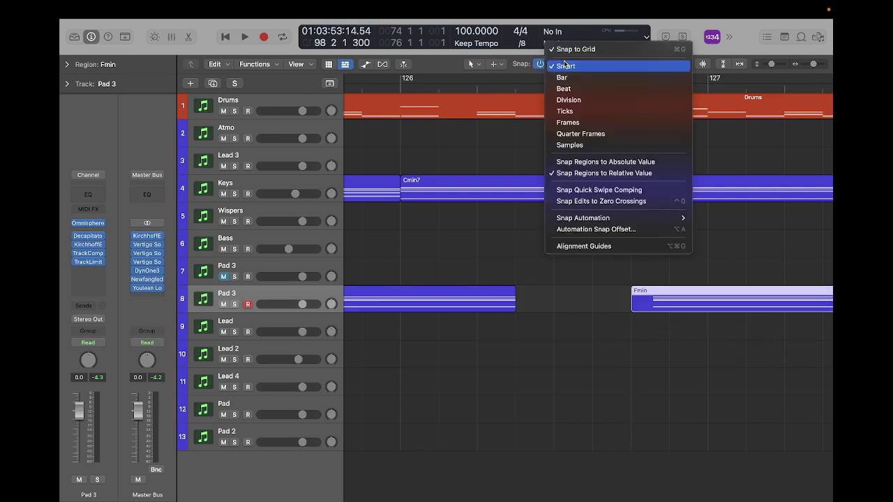
pyautogui.click(580, 103)
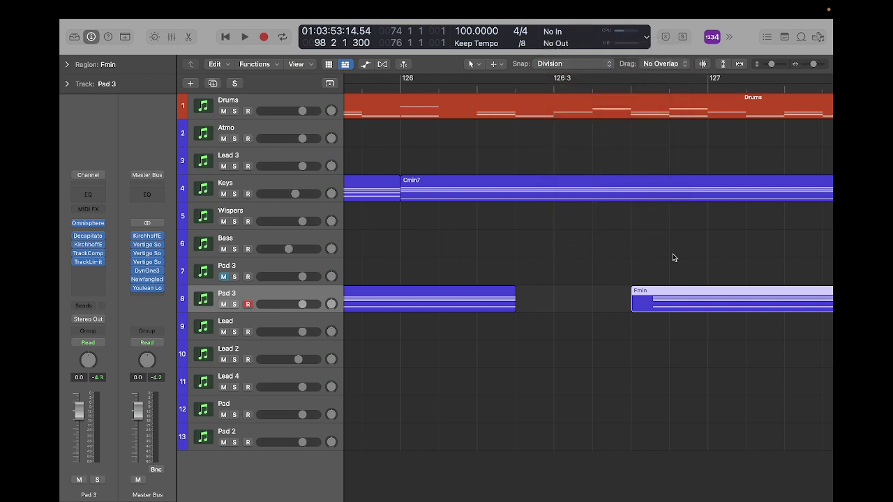
pyautogui.moveTo(687, 305)
pyautogui.mouseDown()
pyautogui.moveTo(651, 304)
pyautogui.moveTo(675, 308)
pyautogui.mouseUp()
# - Extend the starts of the copied Fmin region's four notes back to the region's beginning
pyautogui.doubleClick(675, 307)
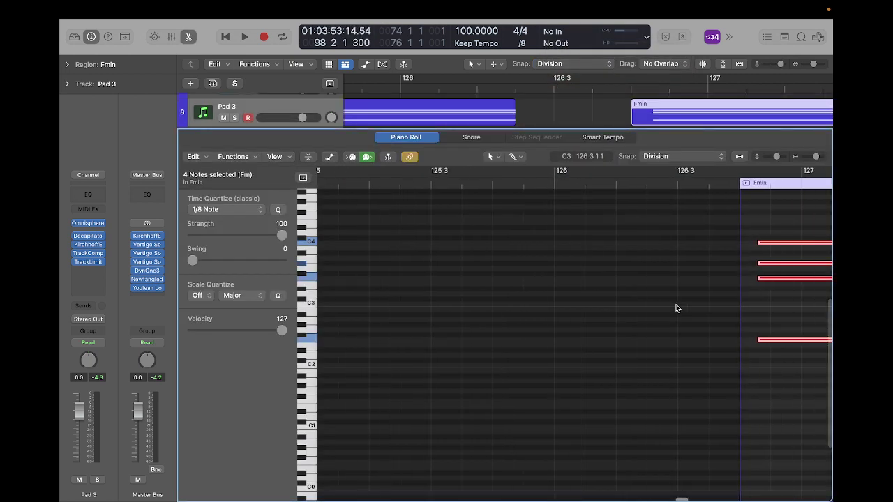
pyautogui.moveTo(676, 219); pyautogui.dragTo(722, 362)
pyautogui.moveTo(633, 340); pyautogui.dragTo(624, 344)
pyautogui.hscroll(-5, 723, 398)
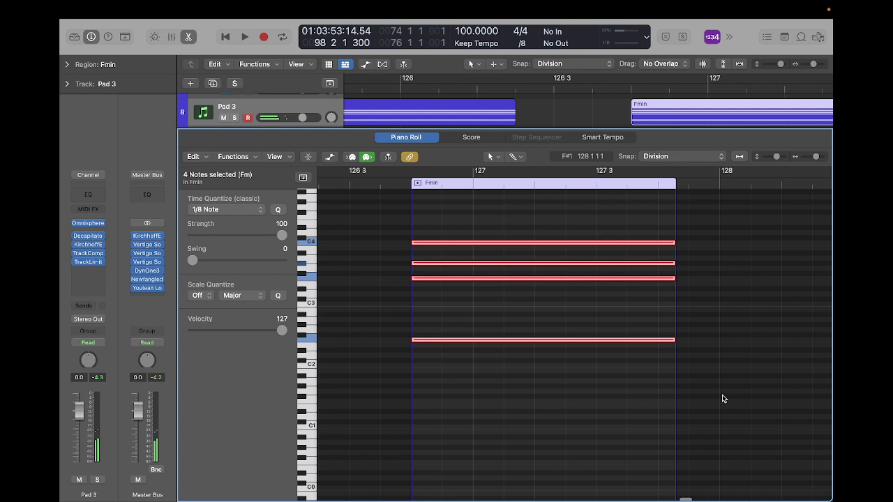
pyautogui.press('e')
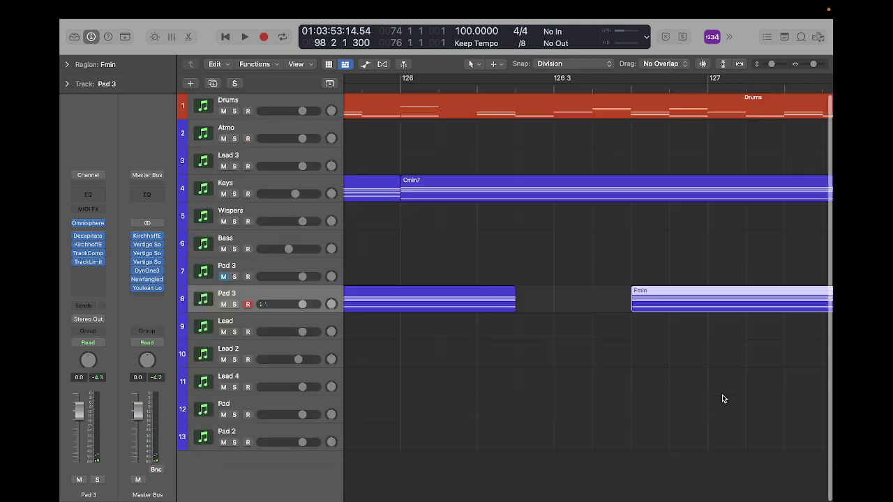
# - Delete the original Fmin region between bars 125 and 127, keeping the copy
pyautogui.hscroll(-5, 641, 402)
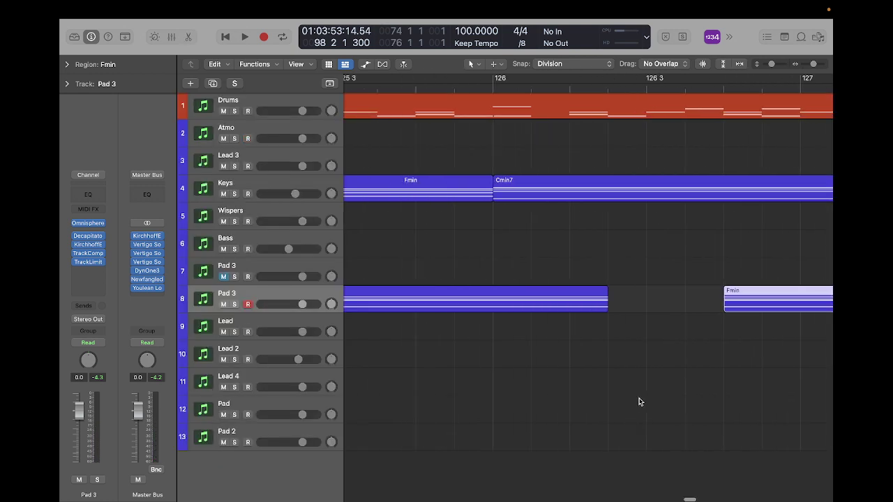
pyautogui.scroll(-4, 639, 399)
pyautogui.scroll(-3, 639, 399)
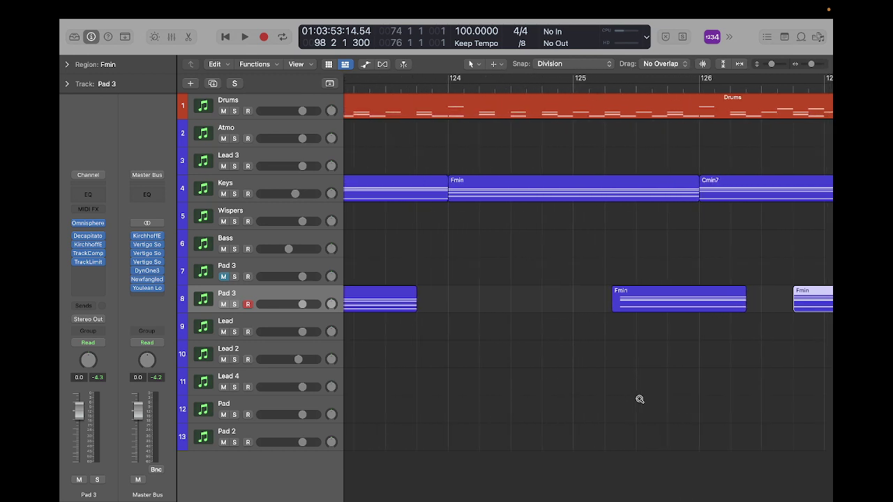
pyautogui.hscroll(-5, 640, 401)
pyautogui.hscroll(5, 639, 402)
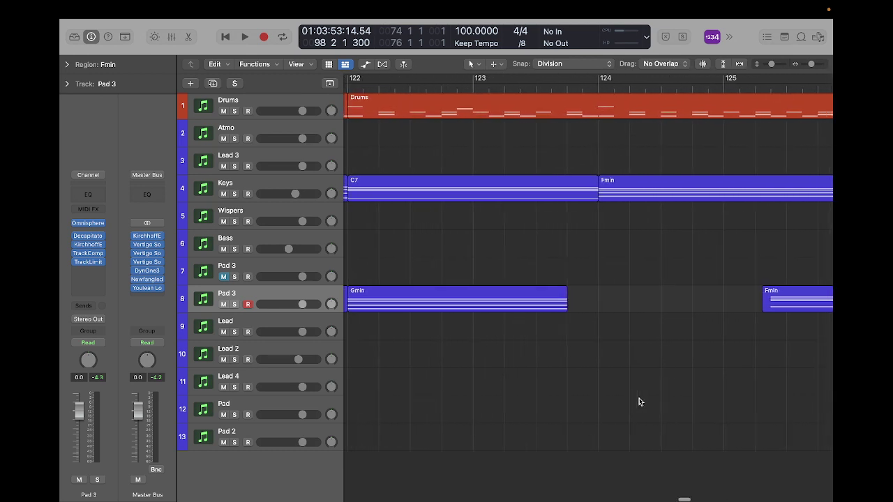
pyautogui.hscroll(1, 640, 402)
pyautogui.click(686, 296)
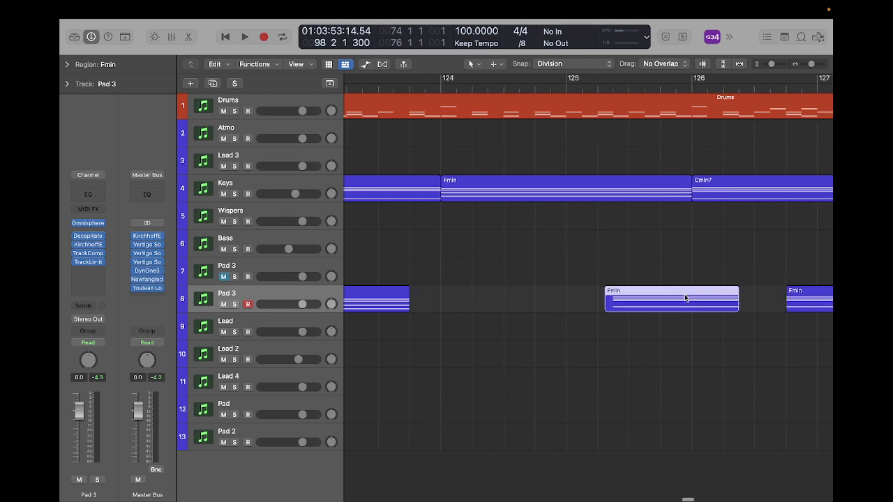
pyautogui.press('Delete')
# - Extend the end of the Gmin region to bar 125 beat 3
pyautogui.hscroll(-10, 685, 298)
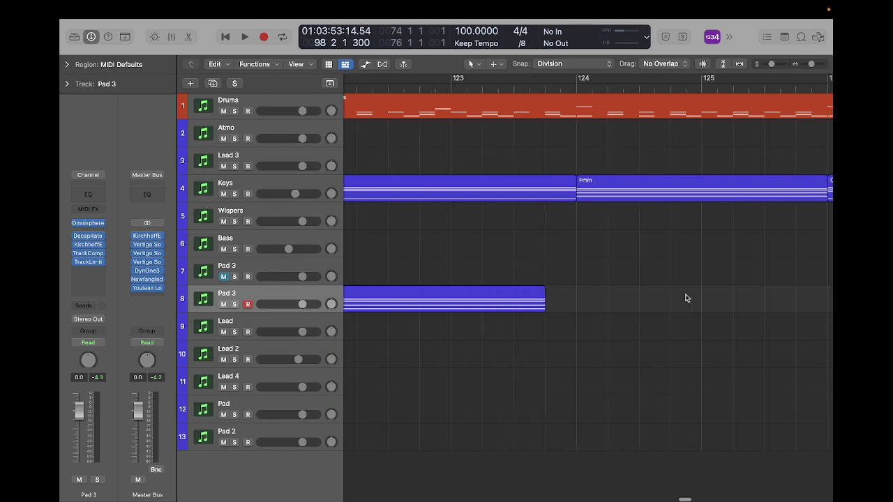
pyautogui.hscroll(-8, 685, 298)
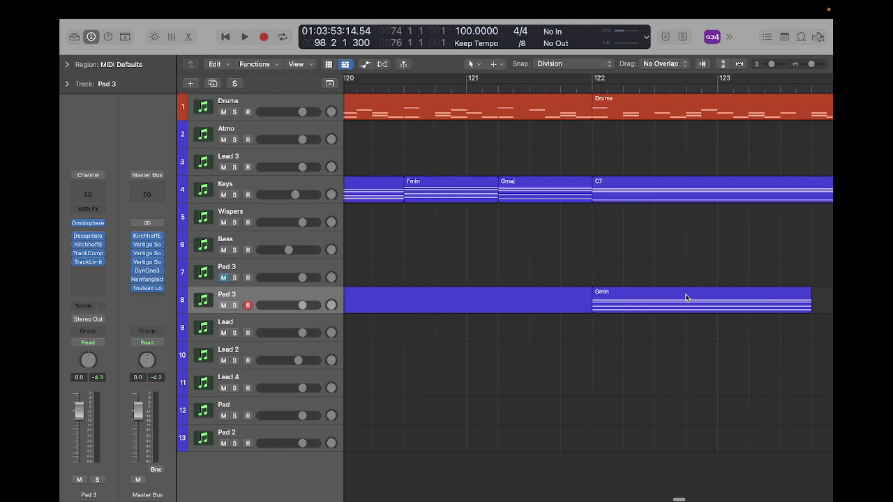
pyautogui.hscroll(8, 685, 297)
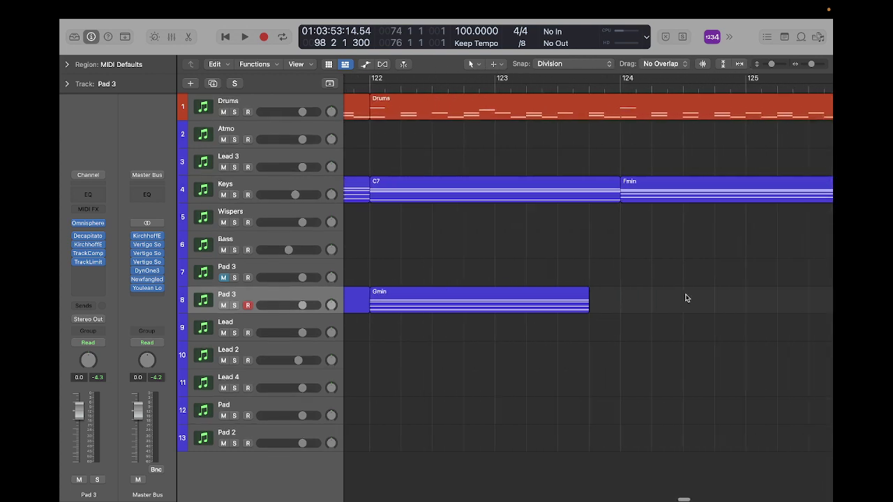
pyautogui.scroll(-4, 687, 298)
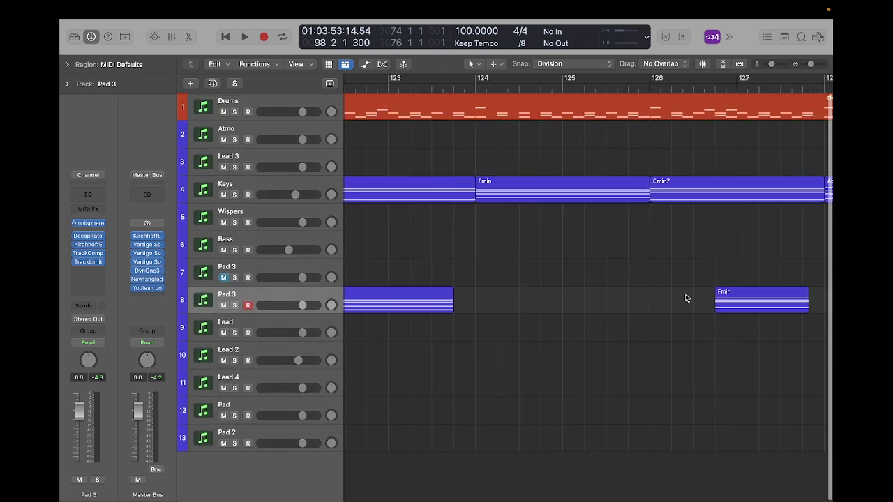
pyautogui.hscroll(-4, 687, 299)
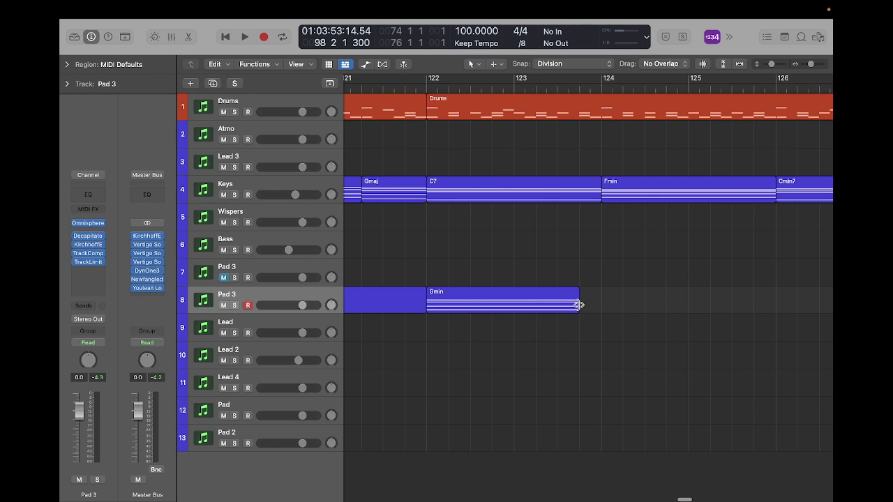
pyautogui.moveTo(579, 305); pyautogui.dragTo(710, 302)
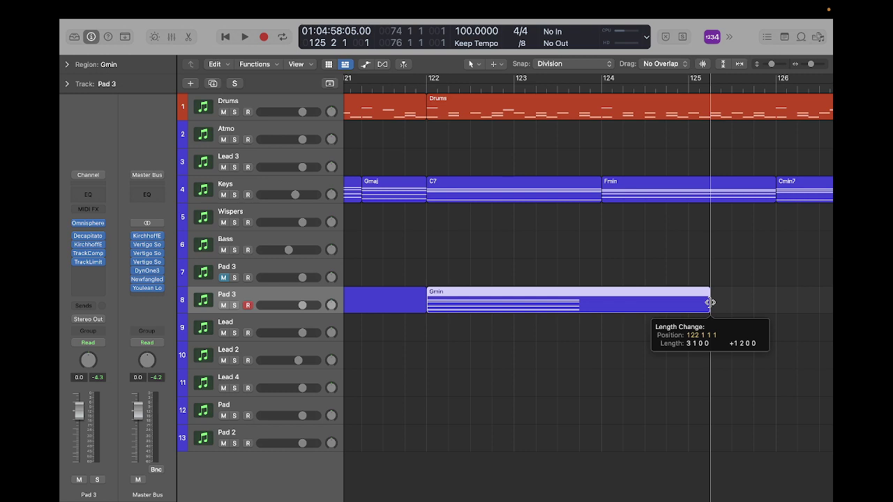
pyautogui.moveTo(710, 302); pyautogui.dragTo(728, 299)
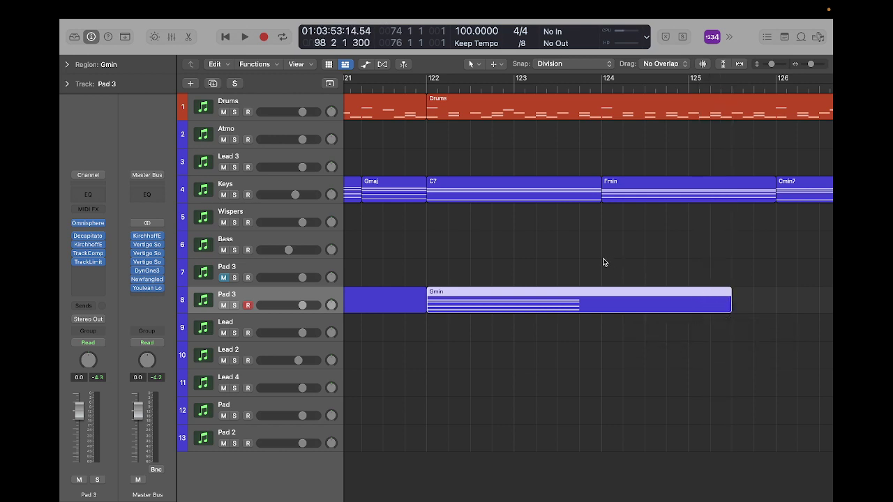
# - Examine how the Pad 3 chord regions line up with the Keys and Drums regions up to bar 138
pyautogui.hscroll(-7, 604, 262)
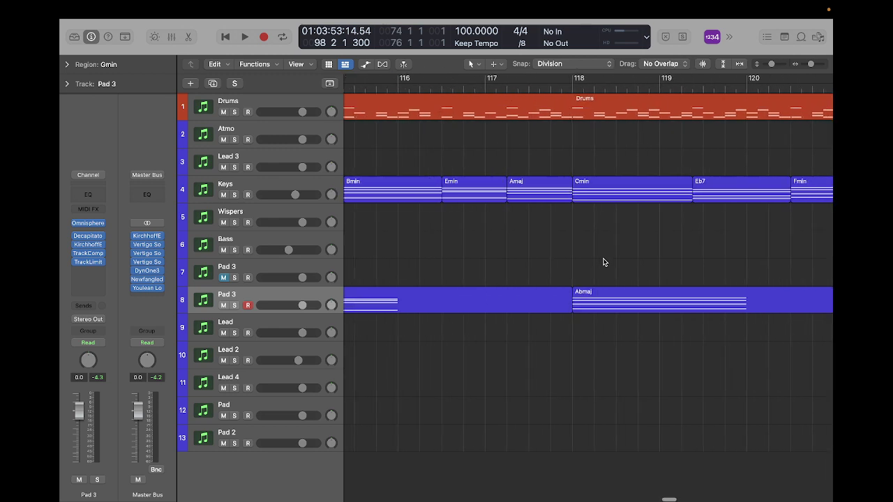
pyautogui.scroll(-4, 604, 259)
pyautogui.scroll(-10, 604, 259)
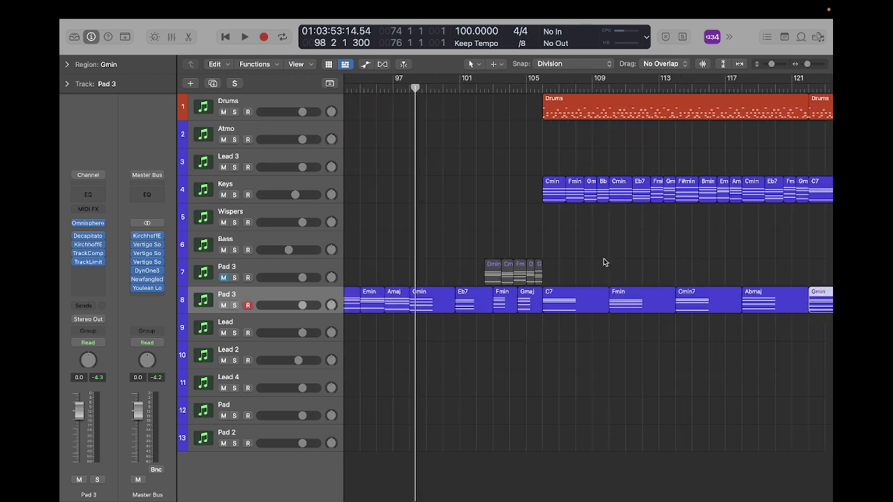
pyautogui.hscroll(15, 604, 262)
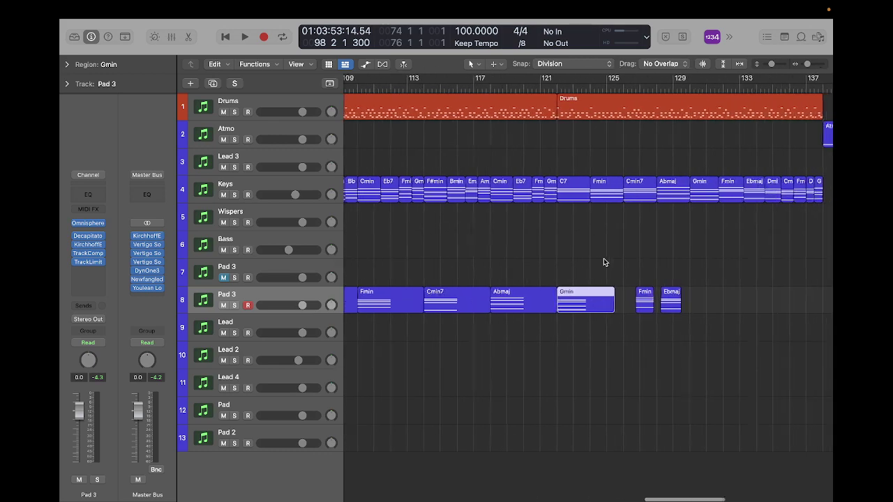
pyautogui.hscroll(-10, 604, 262)
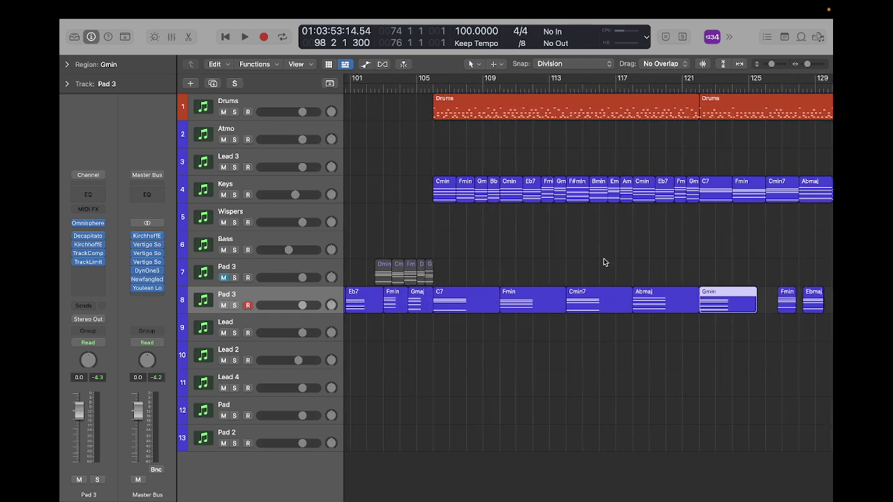
pyautogui.hscroll(7, 604, 262)
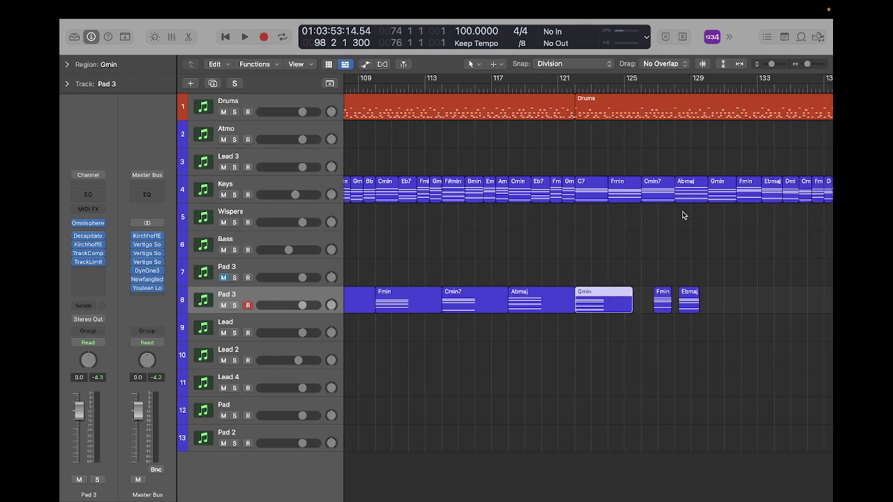
pyautogui.hscroll(3, 683, 216)
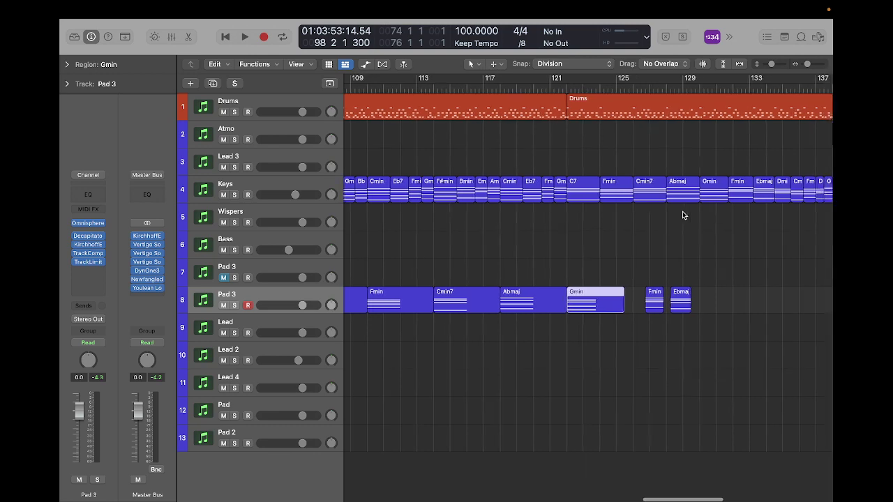
pyautogui.hscroll(5, 683, 215)
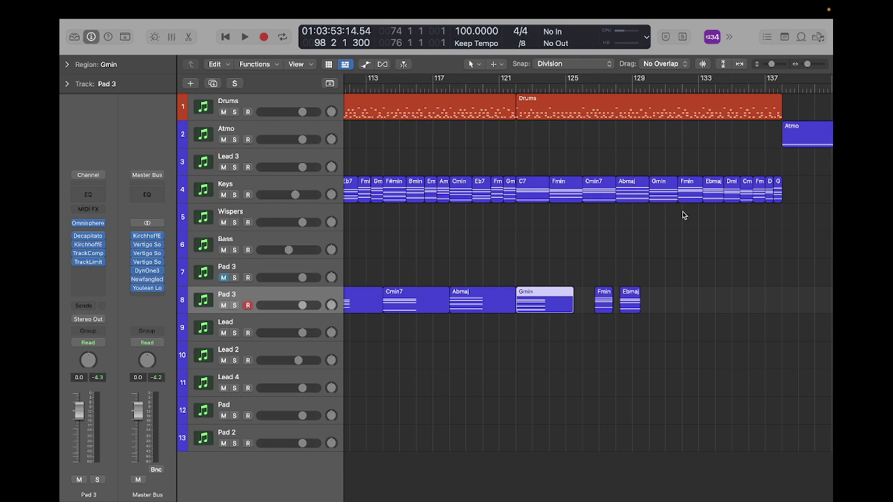
pyautogui.hscroll(2, 683, 215)
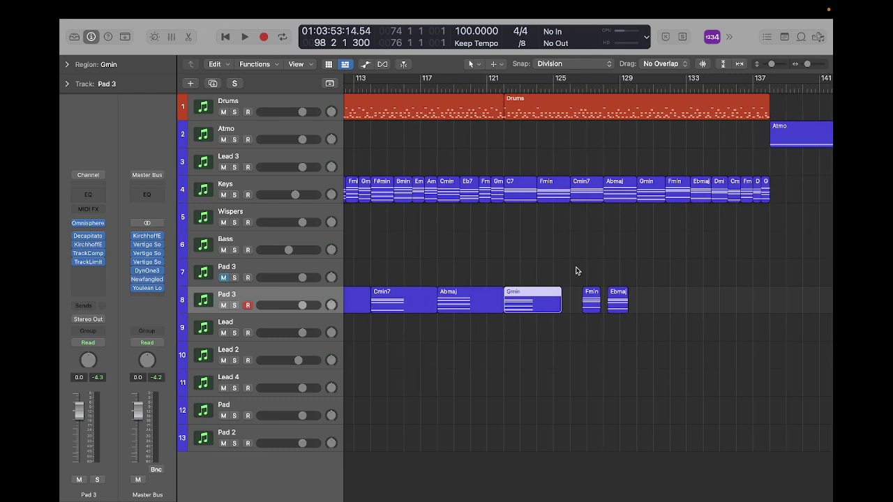
# - Replace the Fmin and Ebmaj regions after the Pad 3 Gmin region with copies of the last seven Keys regions, starting at bar 131
pyautogui.moveTo(576, 270); pyautogui.dragTo(659, 335)
pyautogui.press('Delete')
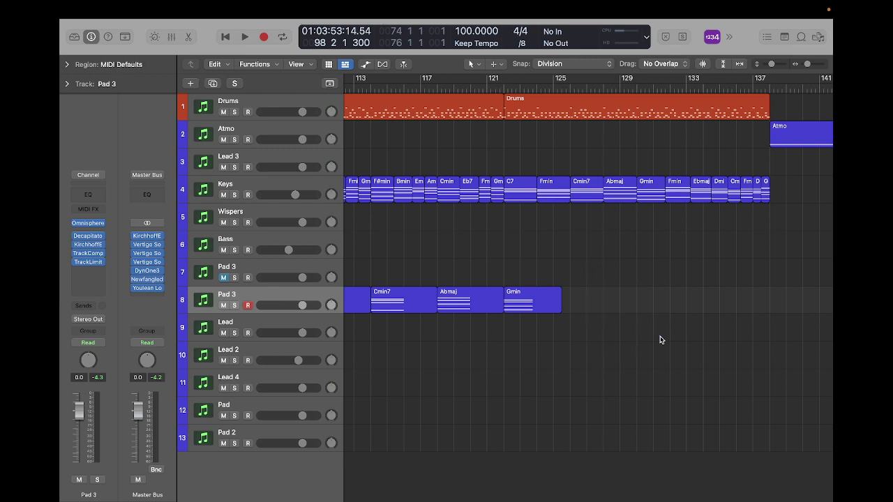
pyautogui.click(675, 195)
pyautogui.moveTo(670, 161); pyautogui.dragTo(774, 200)
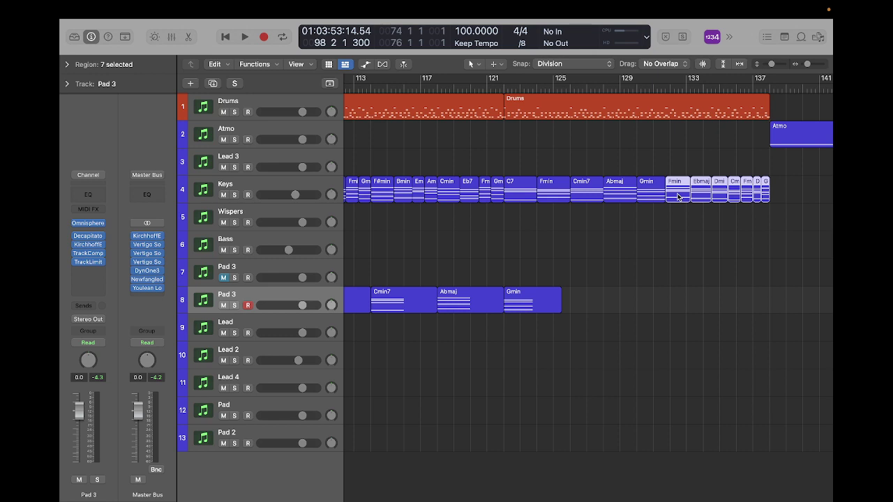
pyautogui.moveTo(677, 197); pyautogui.dragTo(665, 296)
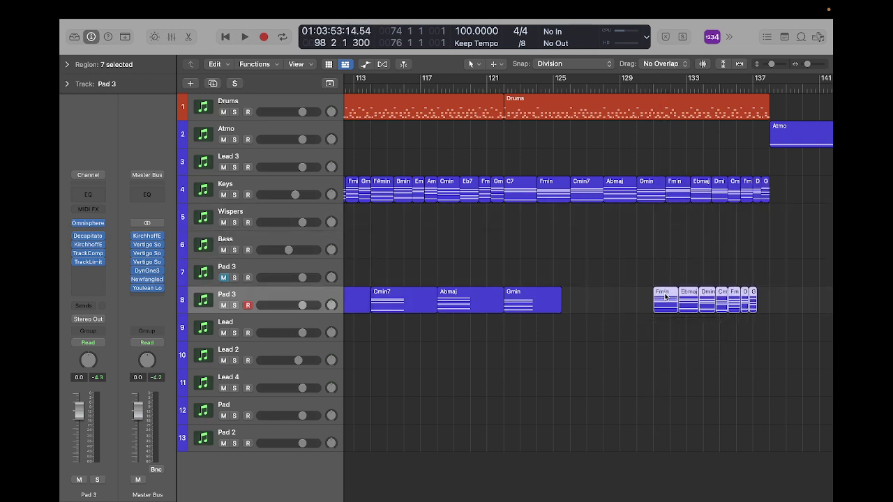
pyautogui.click(589, 264)
# - Delete the empty, muted Pad 3 track above the Pad 3 track that holds the chord regions
pyautogui.hscroll(-10, 589, 264)
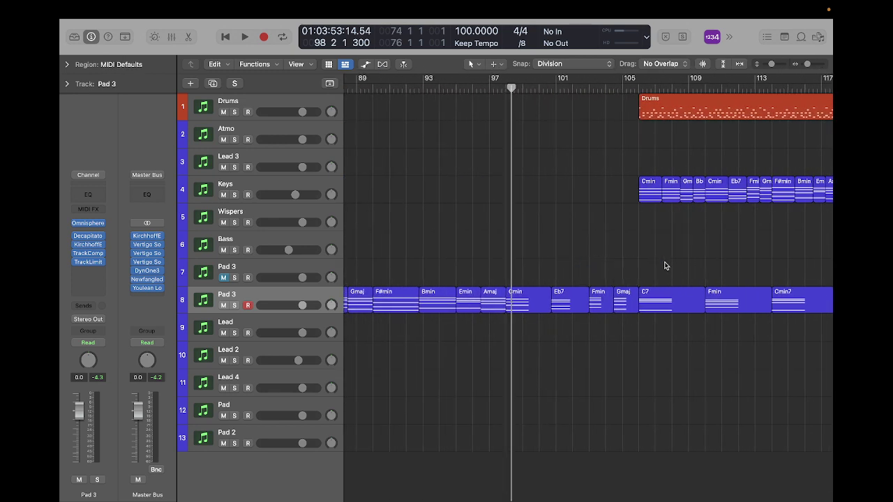
pyautogui.click(259, 269)
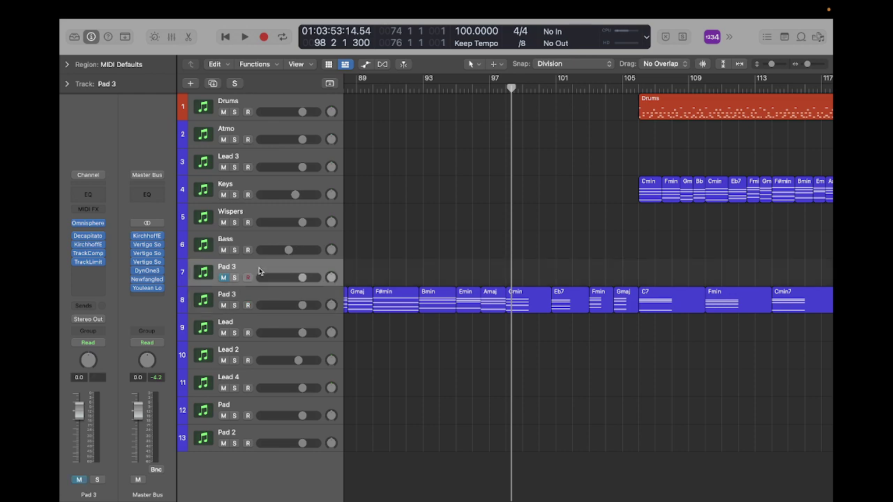
pyautogui.press('super+BackSpace')
# - Move all chord regions on the Pad 3 track about 3.75 bars later, then clear the selection
pyautogui.hscroll(5, 632, 322)
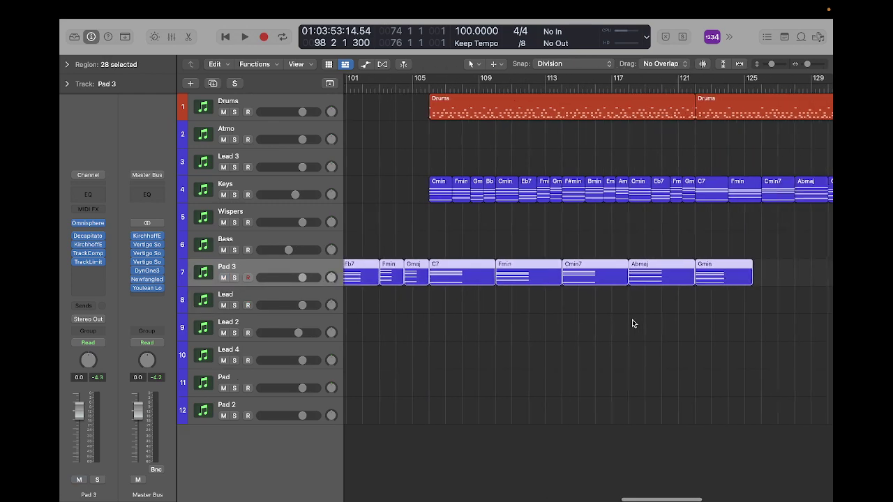
pyautogui.hscroll(5, 633, 323)
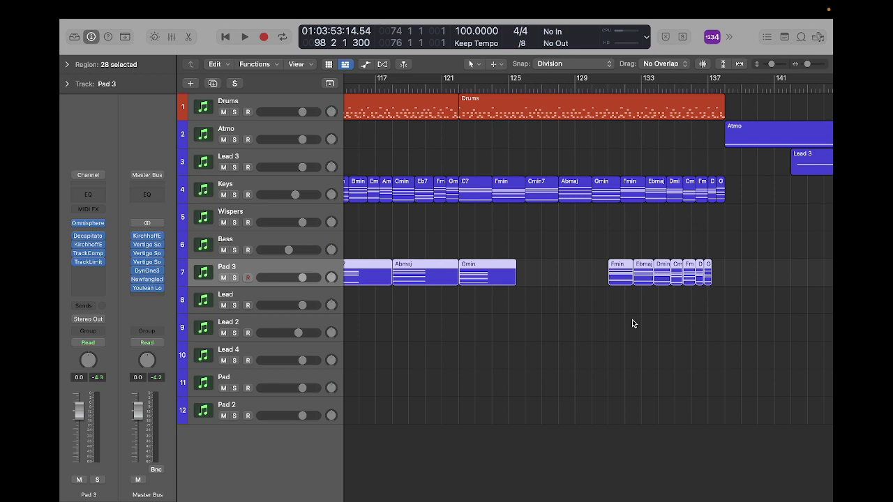
pyautogui.moveTo(626, 278); pyautogui.dragTo(684, 270)
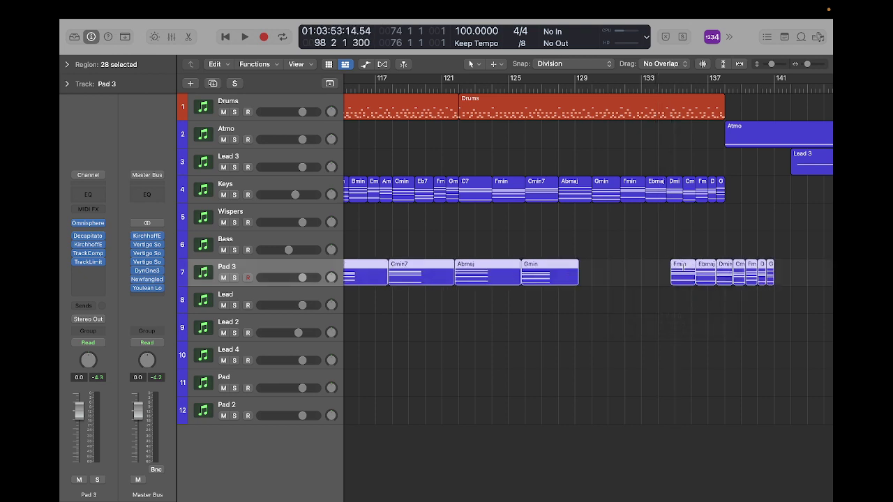
pyautogui.hscroll(-10, 586, 318)
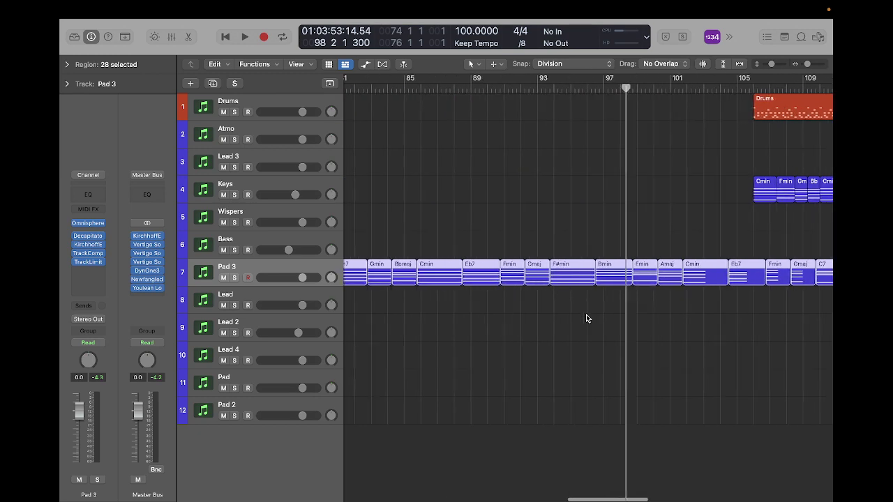
pyautogui.hscroll(10, 586, 319)
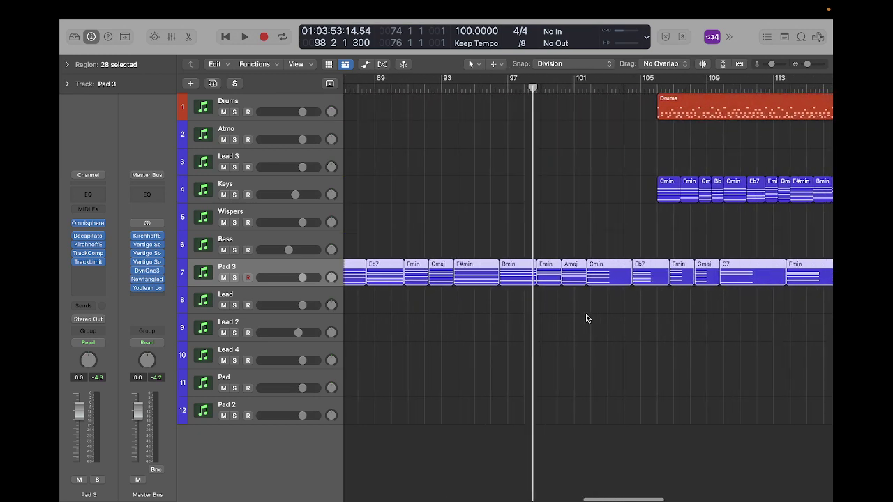
pyautogui.hscroll(2, 586, 319)
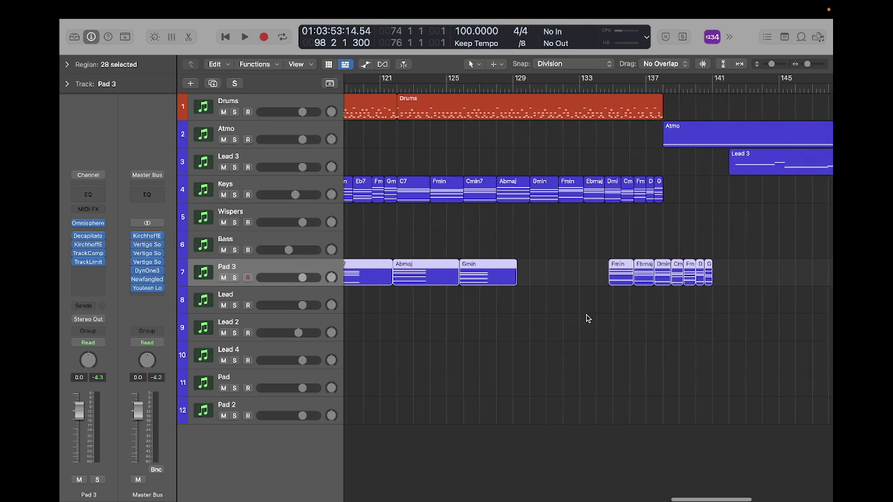
pyautogui.click(586, 316)
# - Place the Fmin and Ebmaj regions back to back after Gmin, lengthening them to 3 bars and 2.5 bars
pyautogui.moveTo(624, 273); pyautogui.dragTo(564, 278)
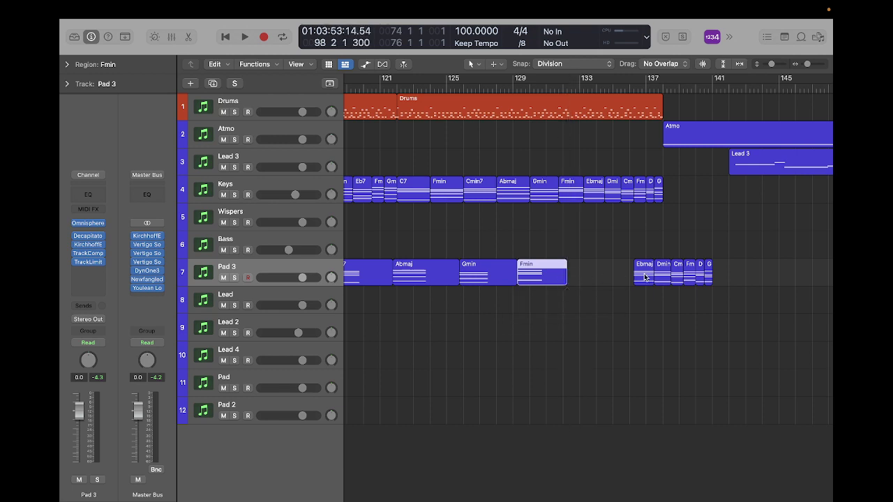
pyautogui.moveTo(644, 278); pyautogui.dragTo(576, 277)
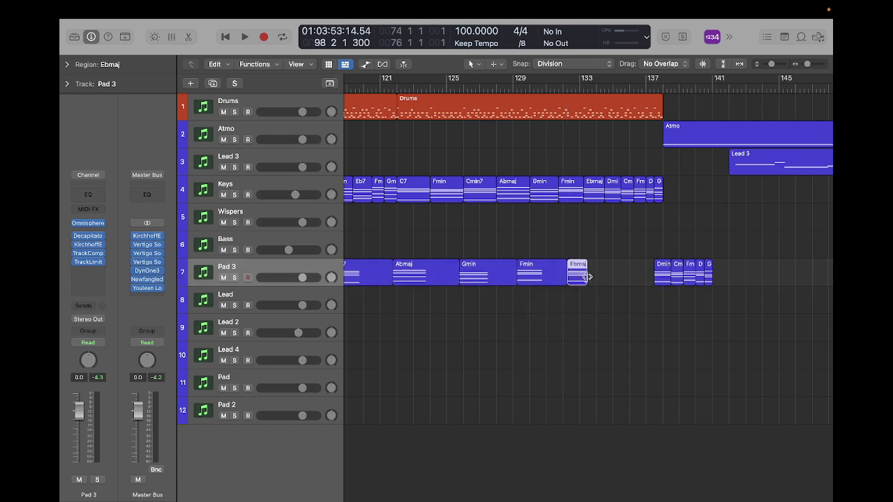
pyautogui.moveTo(585, 277); pyautogui.dragTo(615, 279)
# - Place the Dmin region directly after Ebmaj on the Pad 3 track and lengthen it to two bars
pyautogui.scroll(10, 626, 282)
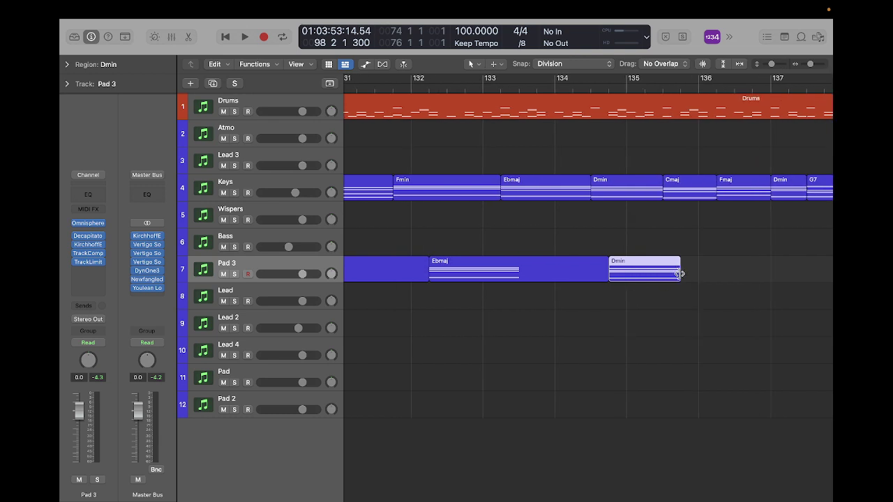
pyautogui.moveTo(679, 274); pyautogui.dragTo(754, 274)
pyautogui.hscroll(5, 781, 319)
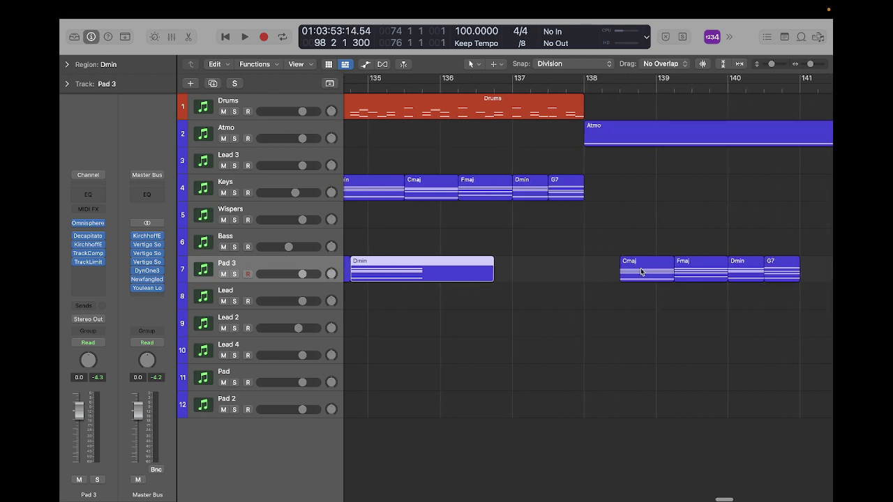
# - Place the Cmaj and Fmaj regions back to back after the two-bar Dmin region, lengthening each to 1.5 bars
pyautogui.moveTo(647, 275); pyautogui.dragTo(519, 269)
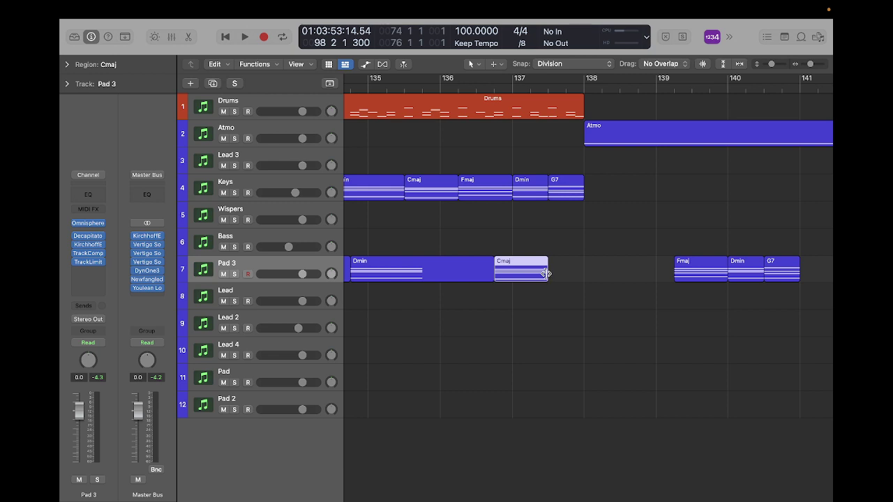
pyautogui.moveTo(548, 273); pyautogui.dragTo(601, 275)
pyautogui.moveTo(691, 276); pyautogui.dragTo(670, 274)
pyautogui.moveTo(687, 273); pyautogui.dragTo(706, 275)
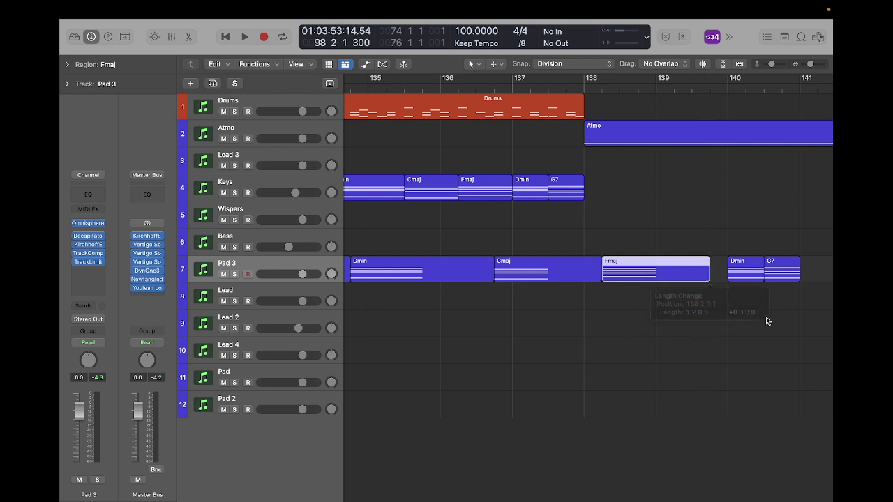
# - Place the final Dmin and G7 regions back to back after Fmaj and lengthen each to one bar
pyautogui.hscroll(10, 765, 319)
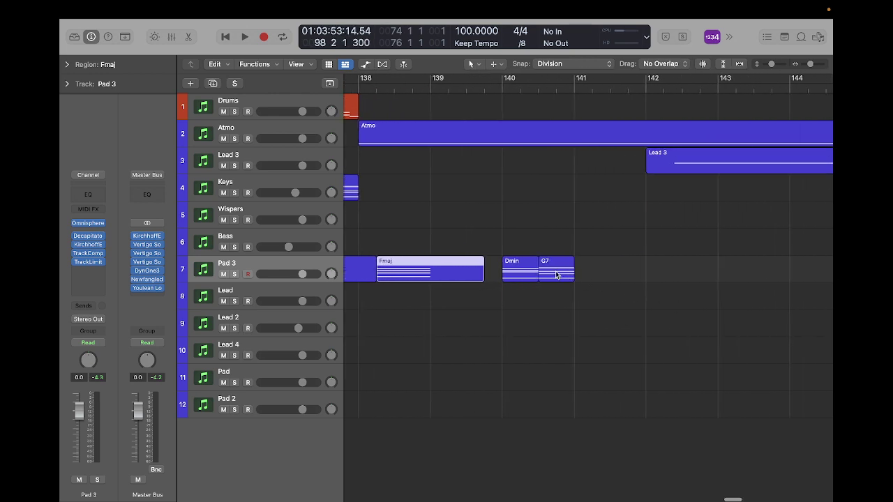
pyautogui.moveTo(556, 274); pyautogui.dragTo(719, 270)
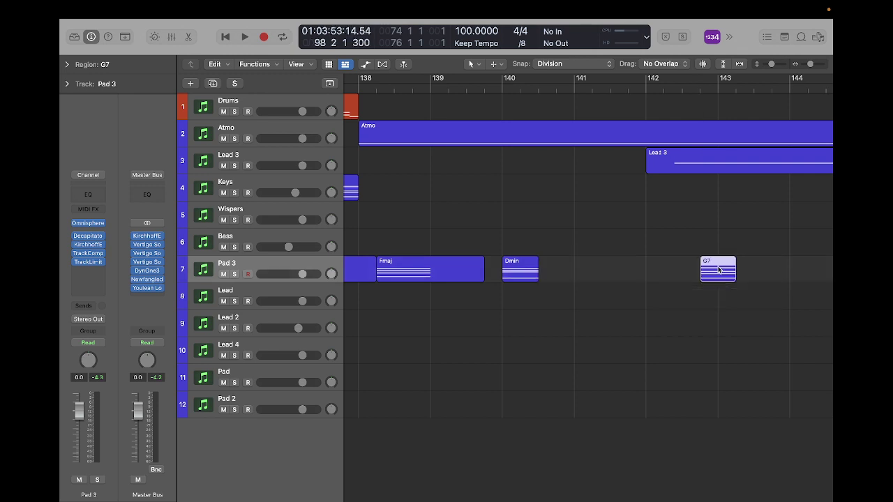
pyautogui.moveTo(518, 277); pyautogui.dragTo(552, 274)
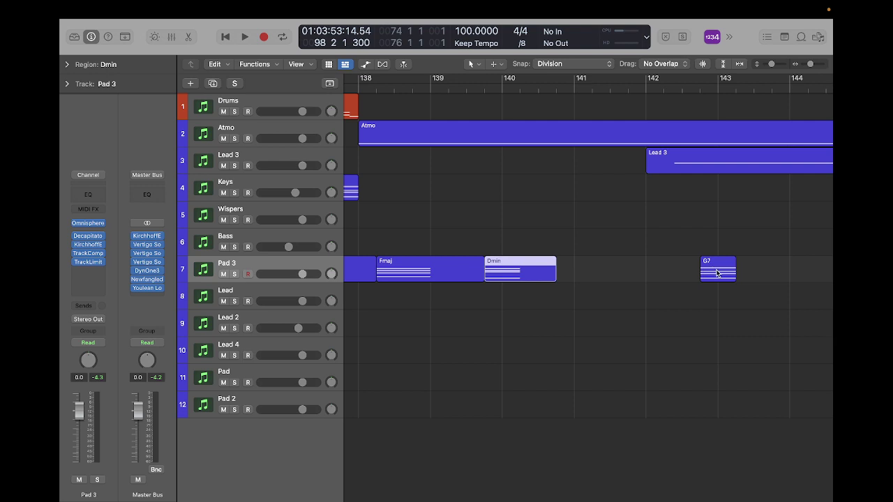
pyautogui.moveTo(719, 270); pyautogui.dragTo(625, 275)
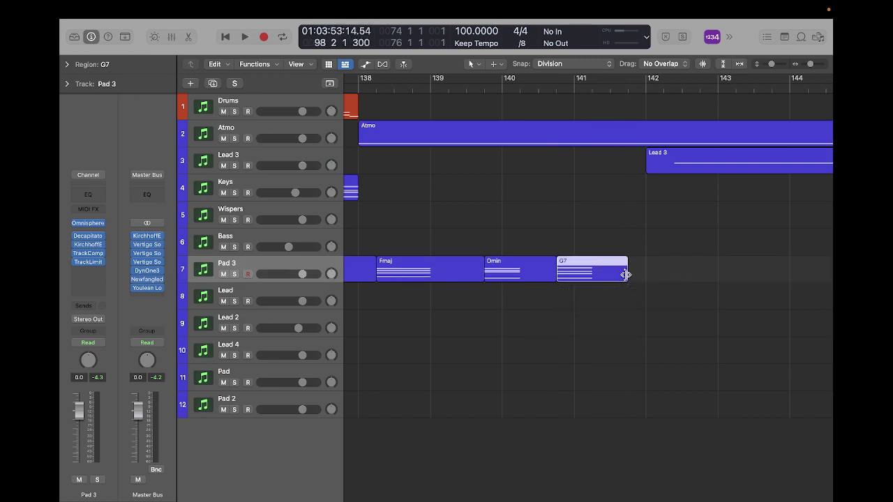
# - Select the last 17 Pad 3 regions, from Amaj at bar 100 onward, and open them in the Piano Roll
pyautogui.press('super+Left')
pyautogui.press('super+Left')
pyautogui.press('super+Left')
pyautogui.press('super+Left')
pyautogui.press('super+Left')
pyautogui.press('super+Left')
pyautogui.press('super+Left')
pyautogui.press('super+Left')
pyautogui.press('super+Left')
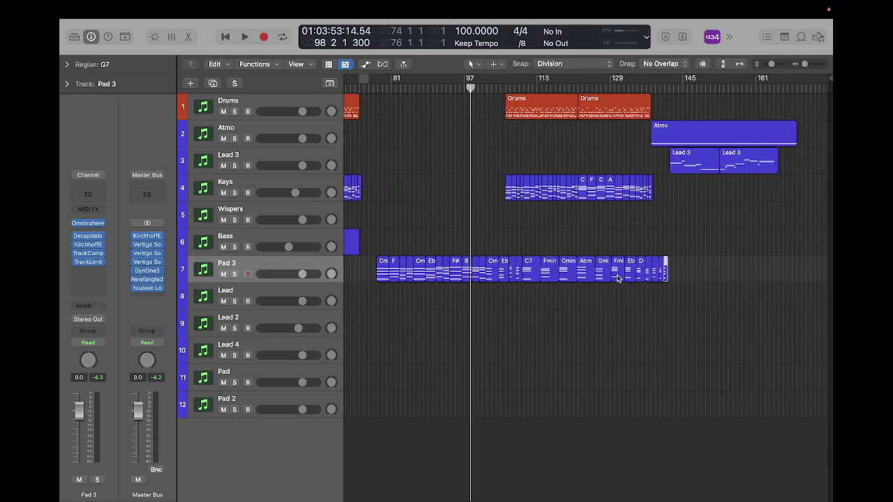
pyautogui.moveTo(686, 270); pyautogui.dragTo(483, 277)
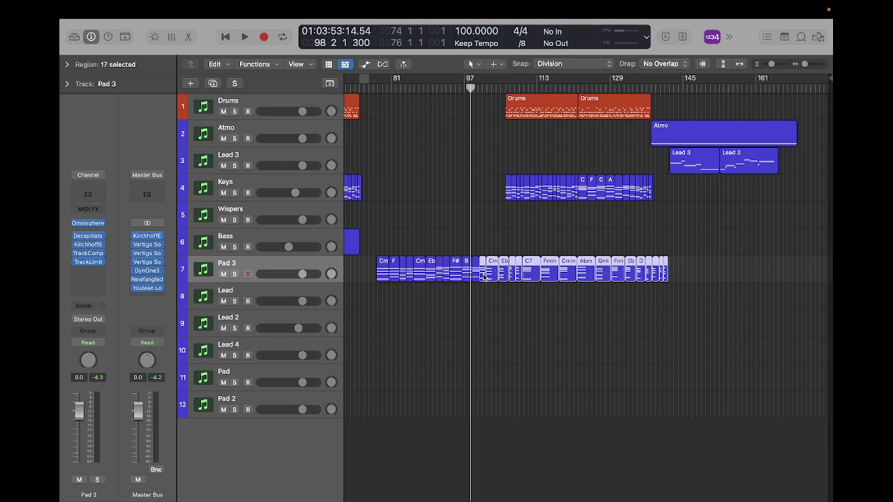
pyautogui.doubleClick(484, 276)
pyautogui.scroll(-5, 537, 311)
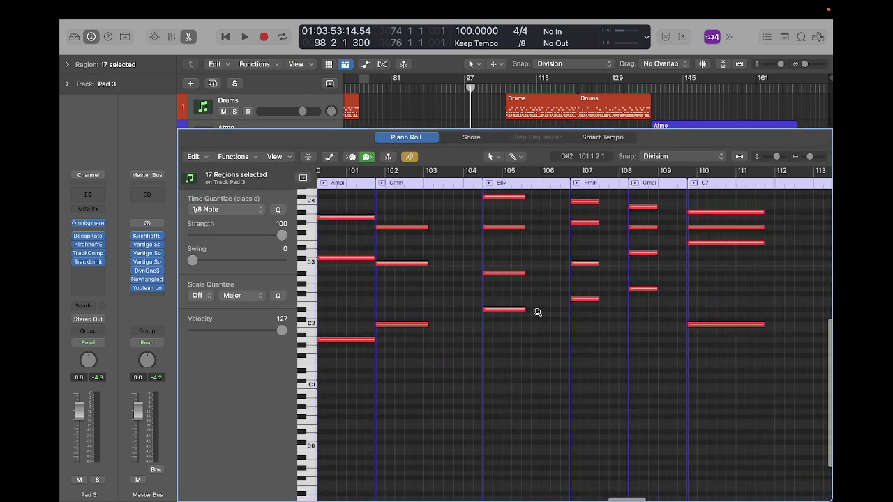
pyautogui.scroll(8, 536, 311)
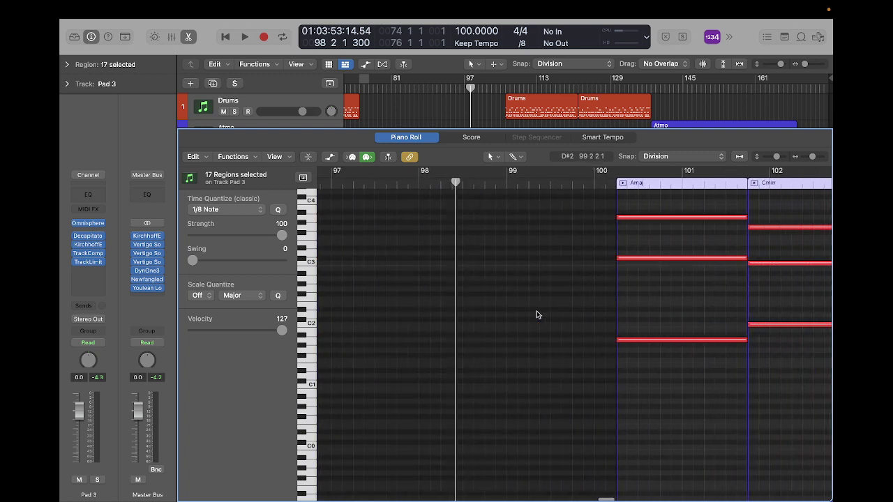
pyautogui.hscroll(5, 537, 315)
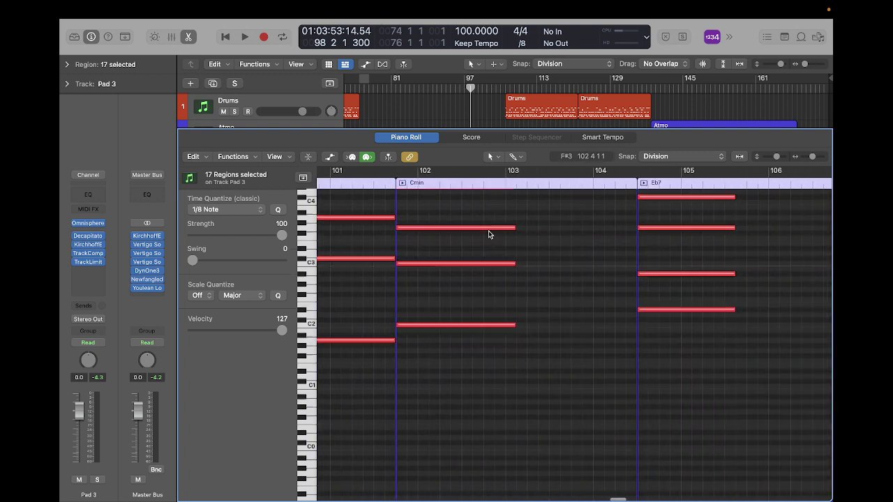
# - Extend the four notes of the Cmin region and the four of the following Eb7 region to their regions' ends
pyautogui.scroll(5, 488, 235)
pyautogui.moveTo(461, 227); pyautogui.dragTo(520, 472)
pyautogui.moveTo(513, 394); pyautogui.dragTo(634, 397)
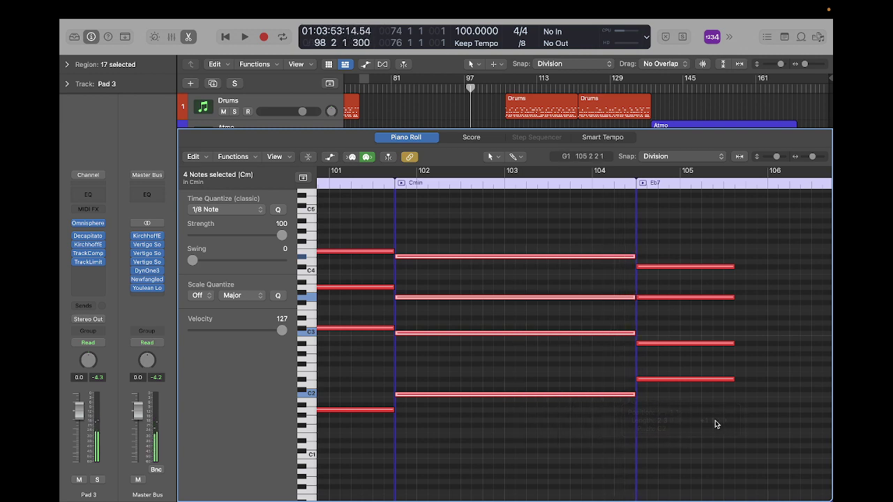
pyautogui.hscroll(10, 715, 420)
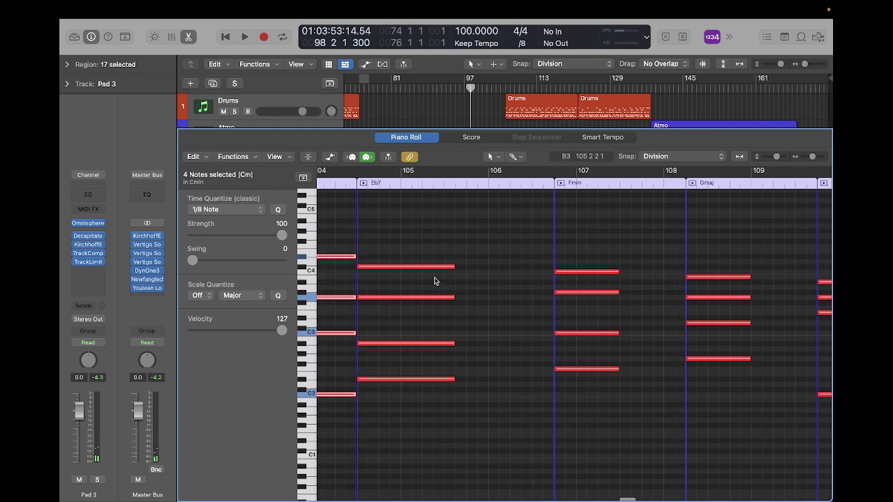
pyautogui.moveTo(406, 246); pyautogui.dragTo(469, 419)
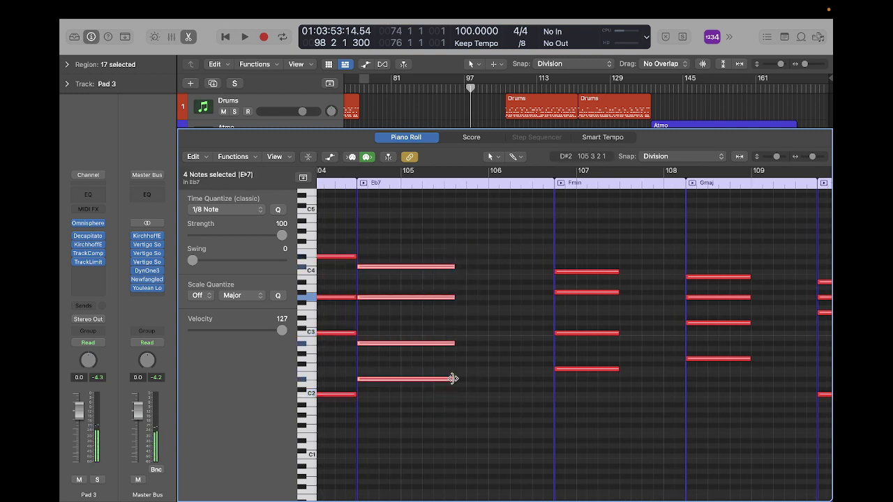
pyautogui.moveTo(453, 378); pyautogui.dragTo(547, 378)
# - Extend the eight notes of the adjacent Fmin and Gmaj regions together to the ends of their regions
pyautogui.hscroll(5, 598, 412)
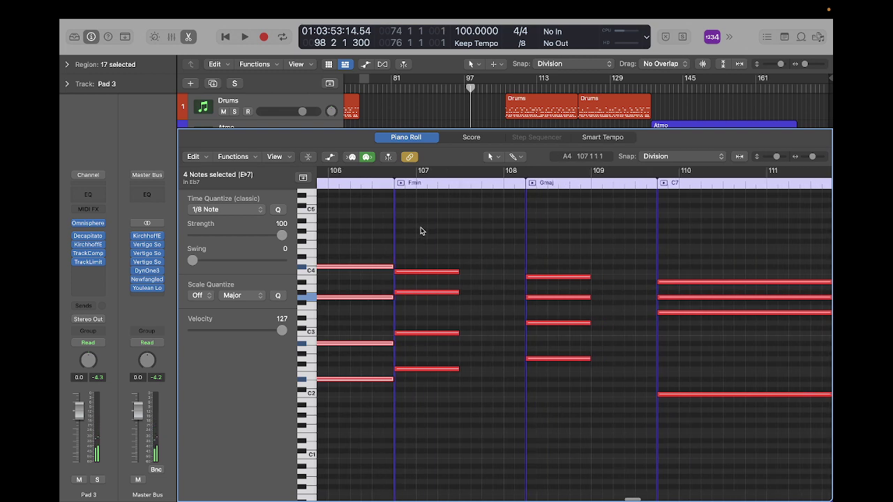
pyautogui.moveTo(420, 231); pyautogui.dragTo(573, 406)
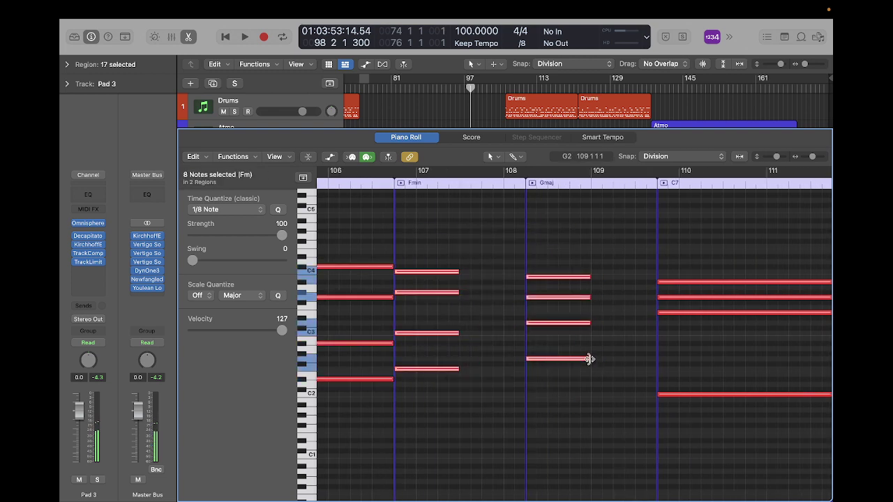
pyautogui.moveTo(589, 359); pyautogui.dragTo(653, 358)
pyautogui.hscroll(5, 698, 359)
pyautogui.hscroll(-5, 698, 359)
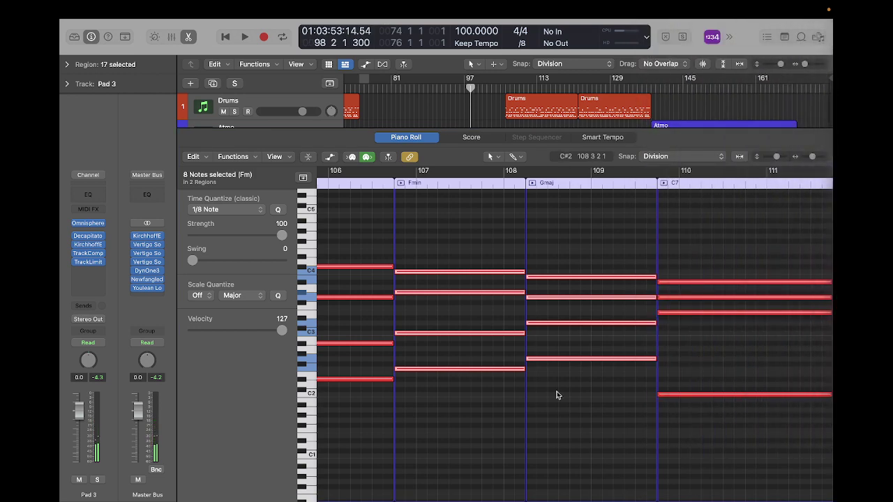
# - Extend the twelve notes of the C7, Fmin and Cmin7 regions from bar 110 onward together to the ends of their regions
pyautogui.hscroll(10, 537, 401)
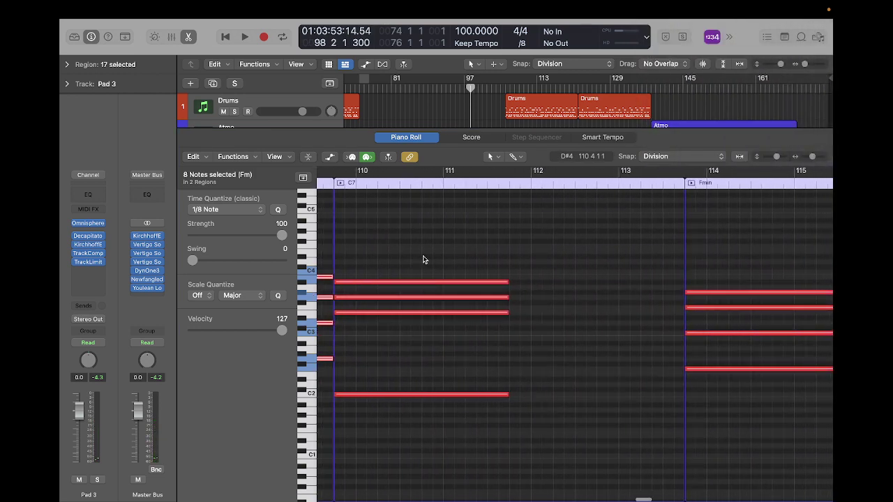
pyautogui.hscroll(5, 422, 260)
pyautogui.scroll(-2, 424, 256)
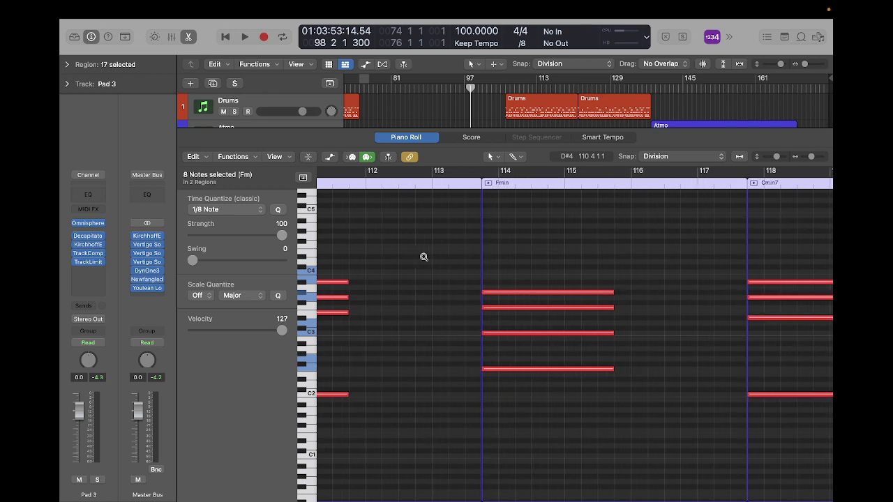
pyautogui.scroll(-4, 424, 256)
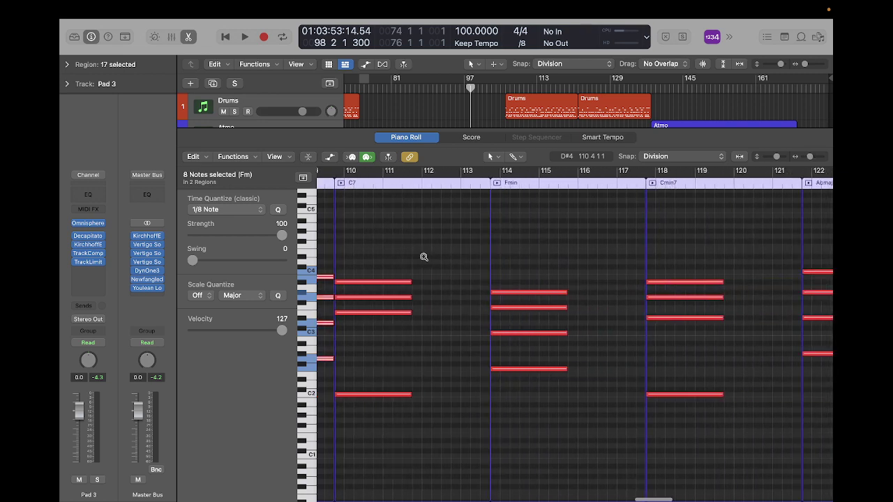
pyautogui.scroll(-2, 423, 257)
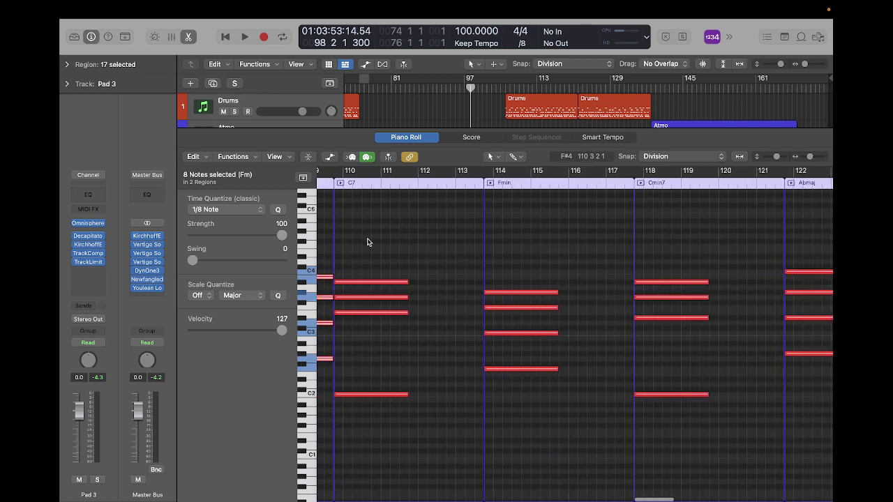
pyautogui.moveTo(368, 242); pyautogui.dragTo(706, 463)
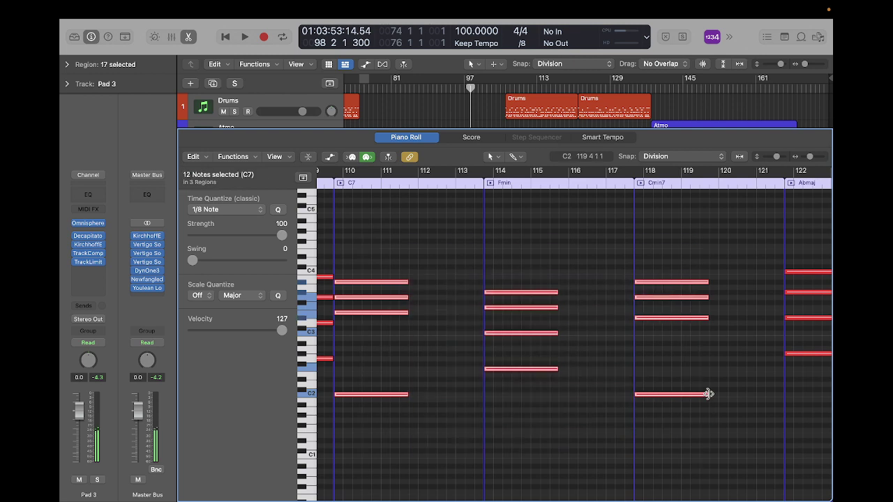
pyautogui.moveTo(707, 394); pyautogui.dragTo(782, 395)
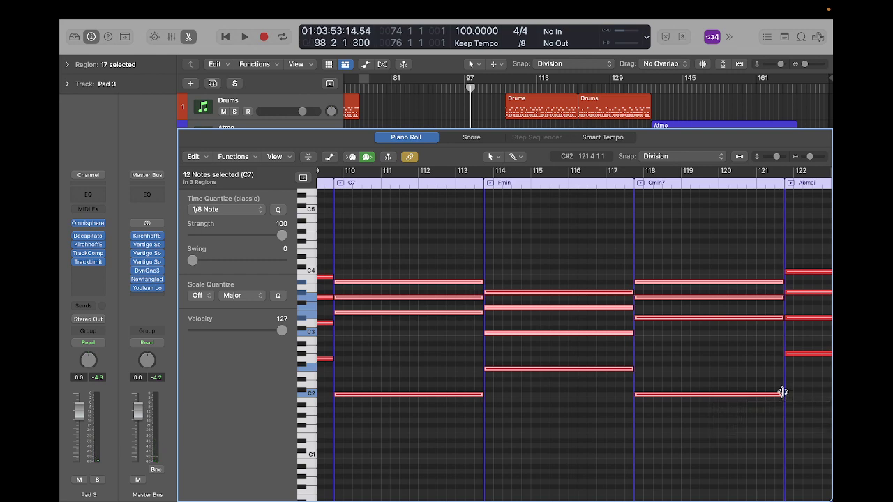
# - Extend the four notes of each of the Abmaj, Gmin and Fmin regions after Cmin7 to their region's end
pyautogui.hscroll(3, 782, 395)
pyautogui.hscroll(8, 782, 395)
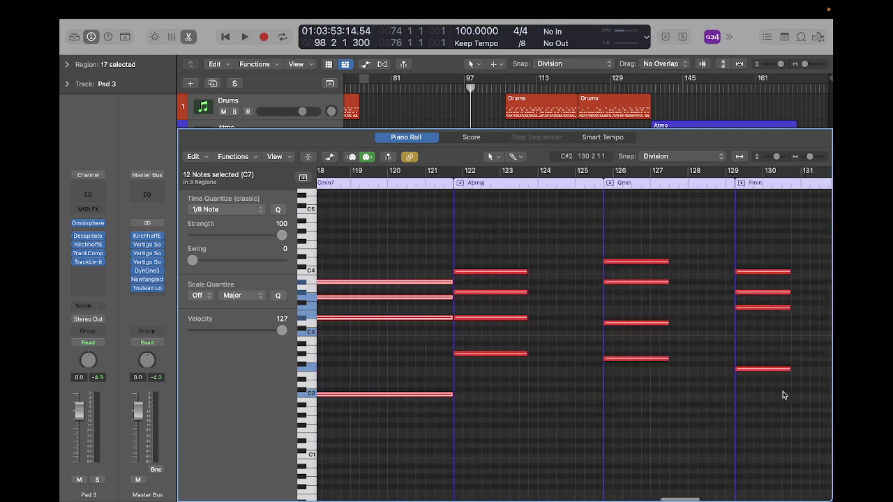
pyautogui.hscroll(-2, 782, 395)
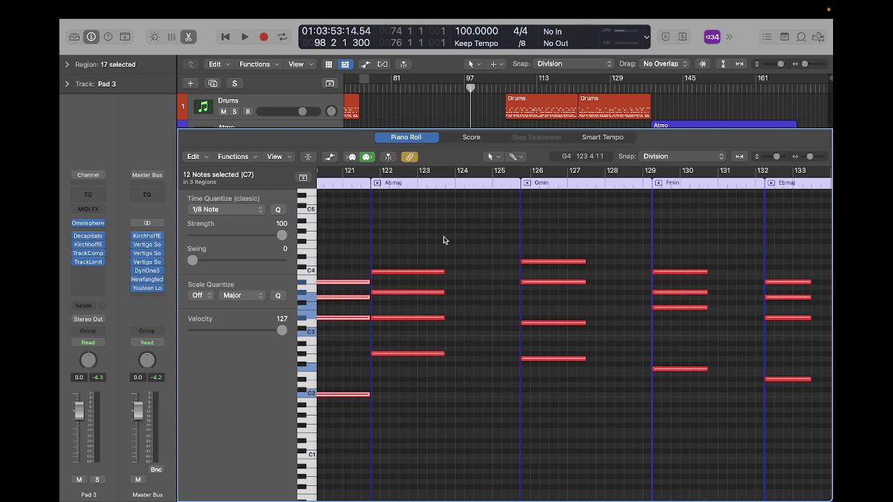
pyautogui.moveTo(409, 239); pyautogui.dragTo(490, 388)
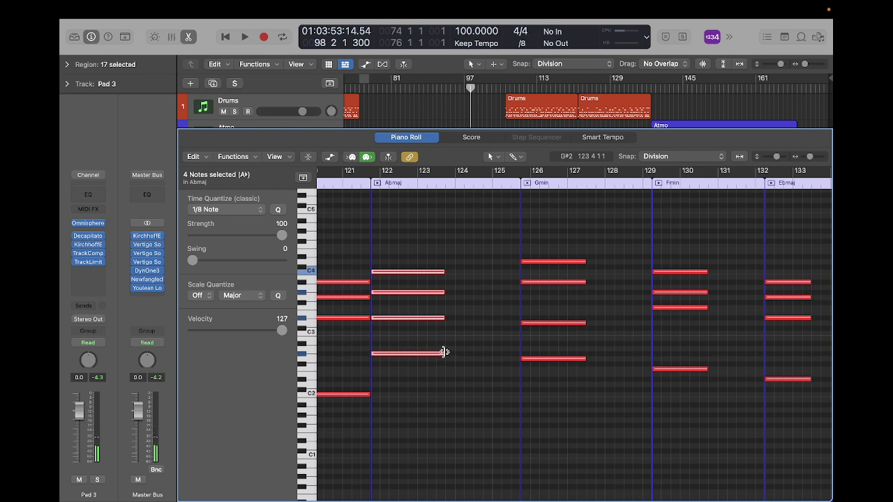
pyautogui.moveTo(444, 352); pyautogui.dragTo(518, 353)
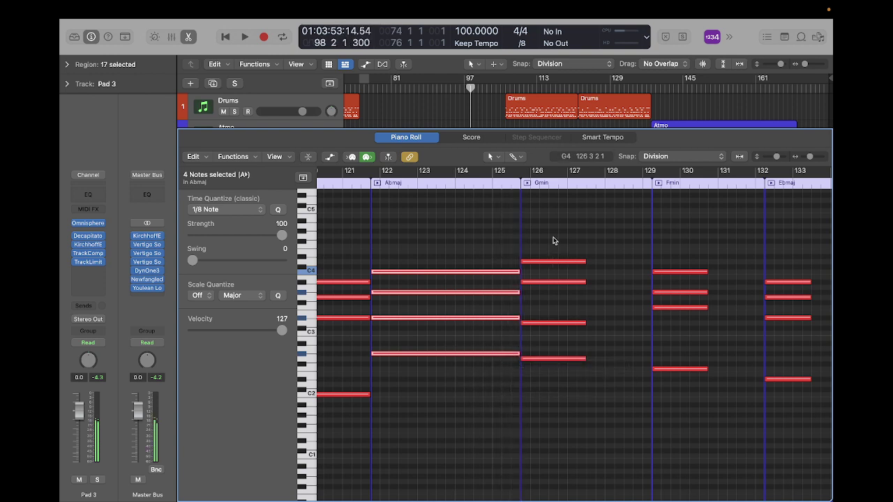
pyautogui.moveTo(552, 242); pyautogui.dragTo(589, 397)
pyautogui.moveTo(585, 358); pyautogui.dragTo(649, 355)
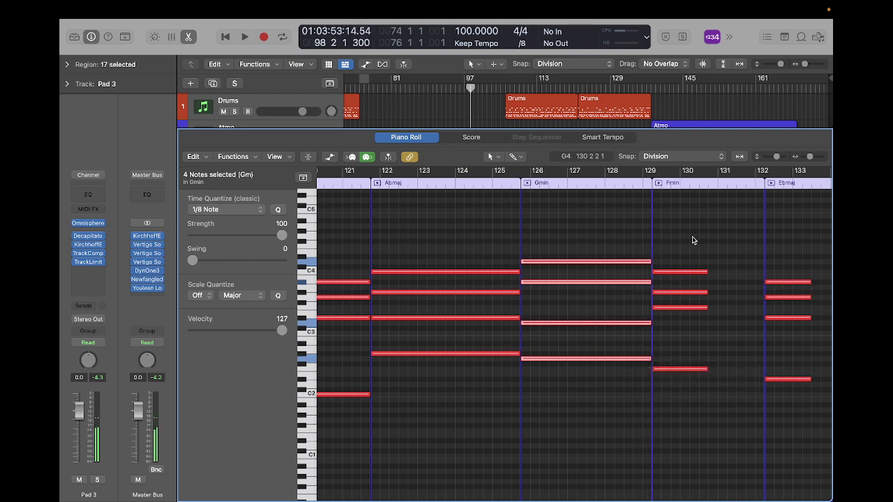
pyautogui.moveTo(691, 240); pyautogui.dragTo(698, 409)
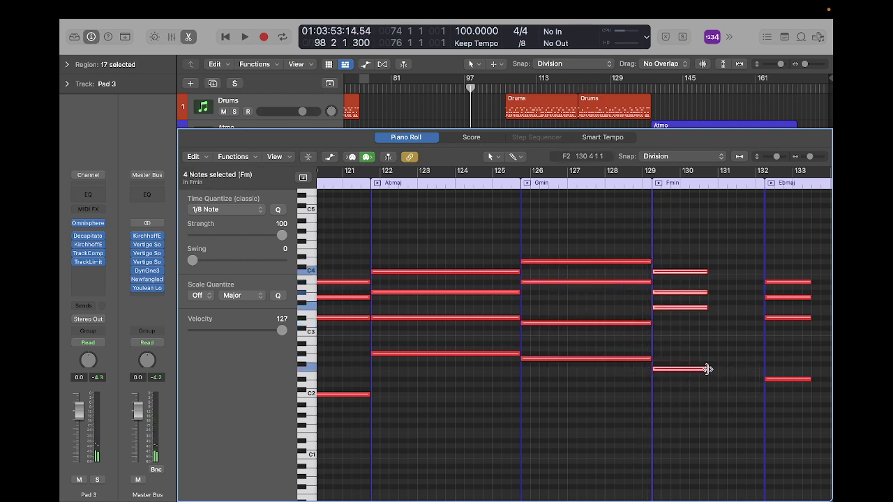
pyautogui.moveTo(707, 369); pyautogui.dragTo(763, 368)
# - Extend the notes of the Ebmaj, Dmin, Cmaj and Fmaj regions between bars 132 and 140 to their regions' ends
pyautogui.hscroll(10, 763, 366)
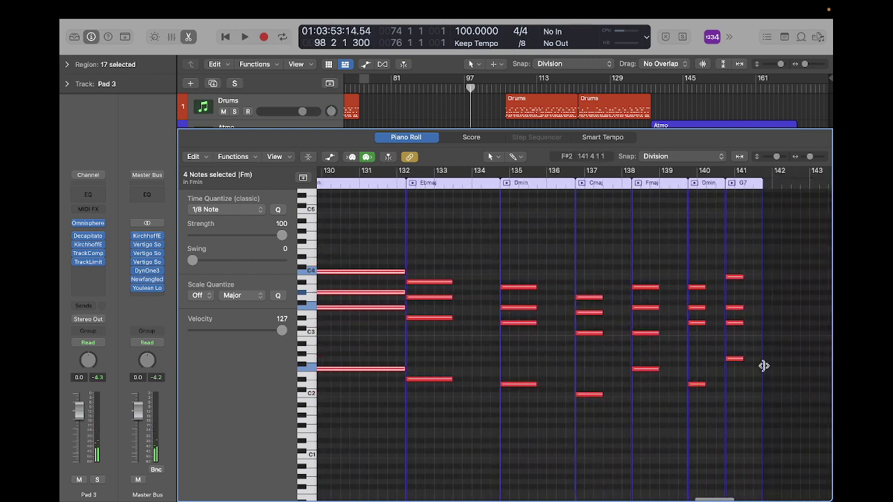
pyautogui.moveTo(422, 251); pyautogui.dragTo(499, 379)
pyautogui.moveTo(522, 257); pyautogui.dragTo(574, 385)
pyautogui.moveTo(588, 271); pyautogui.dragTo(654, 407)
pyautogui.moveTo(658, 369); pyautogui.dragTo(688, 370)
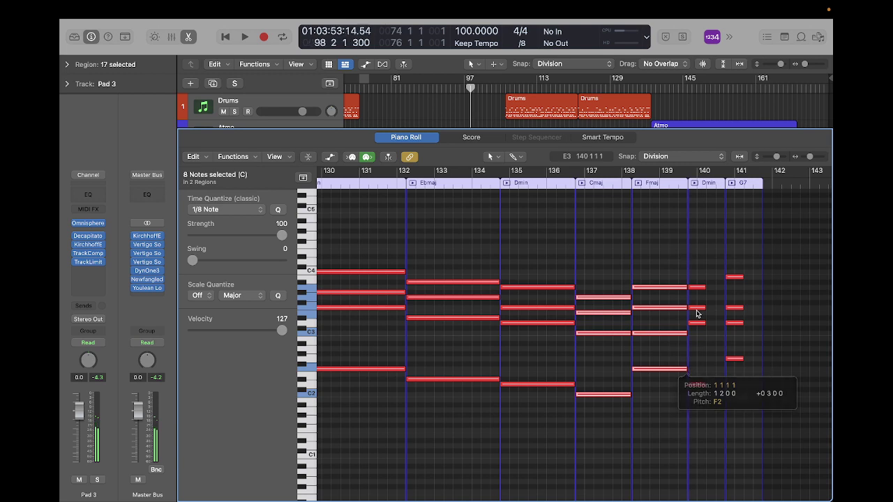
# - Extend the eight notes of the final Dmin and G7 regions to their regions' ends, then close the Piano Roll and deselect all regions
pyautogui.moveTo(698, 253); pyautogui.dragTo(746, 415)
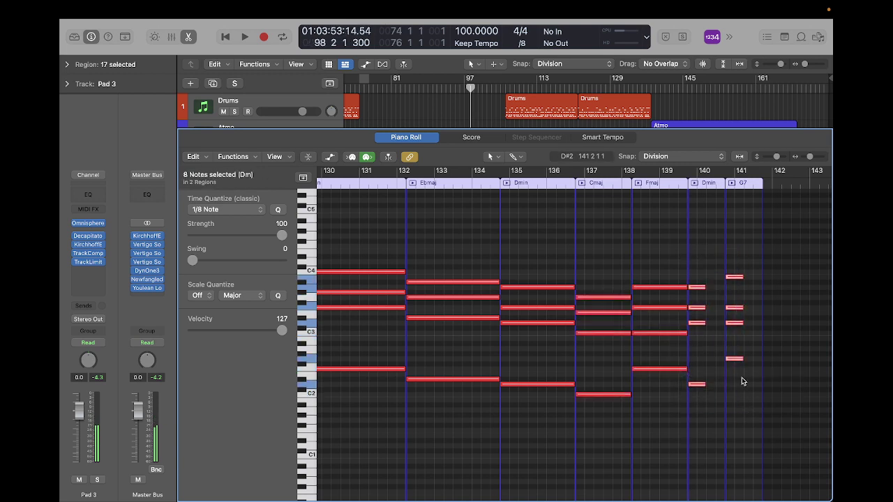
pyautogui.moveTo(740, 359); pyautogui.dragTo(761, 359)
pyautogui.hscroll(-5, 762, 361)
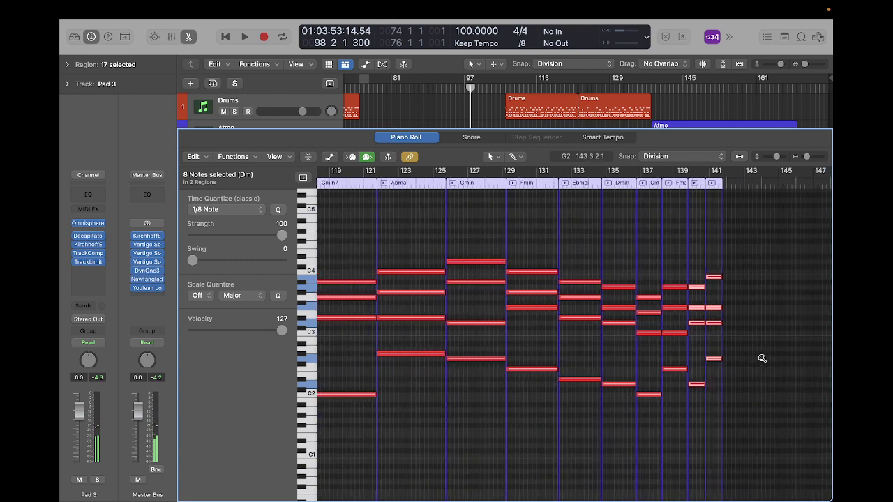
pyautogui.press('e')
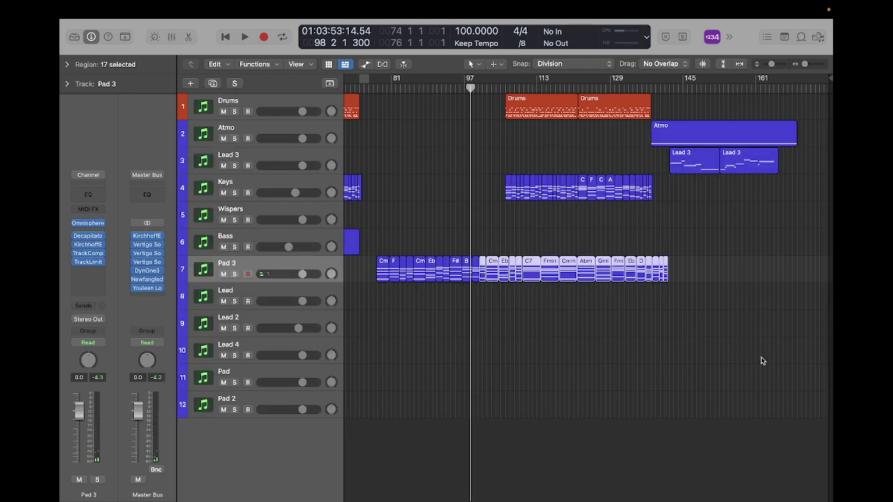
pyautogui.click(762, 361)
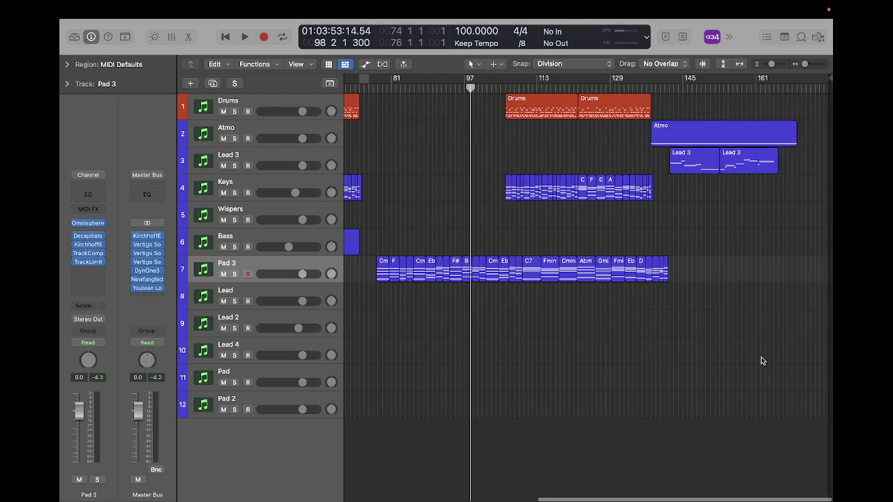
# - Move the project's end further out and place the playhead at bar 106, where the second pair of Drums regions starts
pyautogui.moveTo(829, 79); pyautogui.dragTo(830, 80)
pyautogui.hscroll(-5, 633, 193)
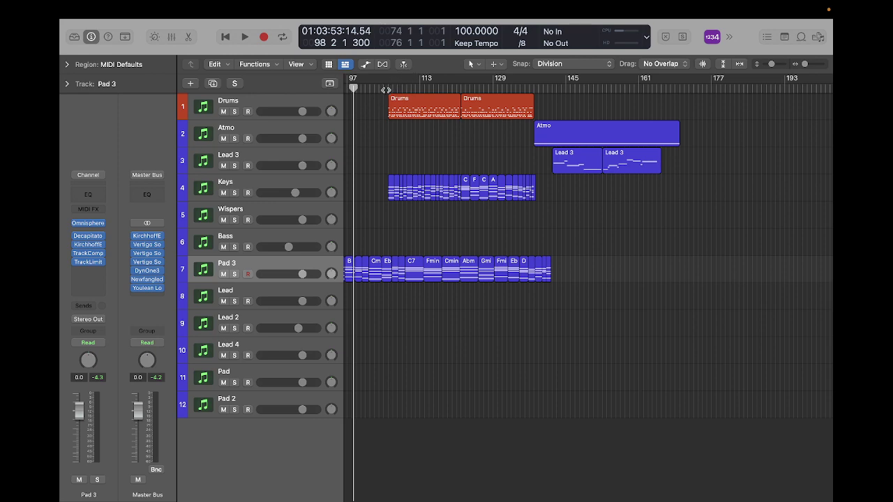
pyautogui.click(386, 89)
pyautogui.scroll(5, 386, 90)
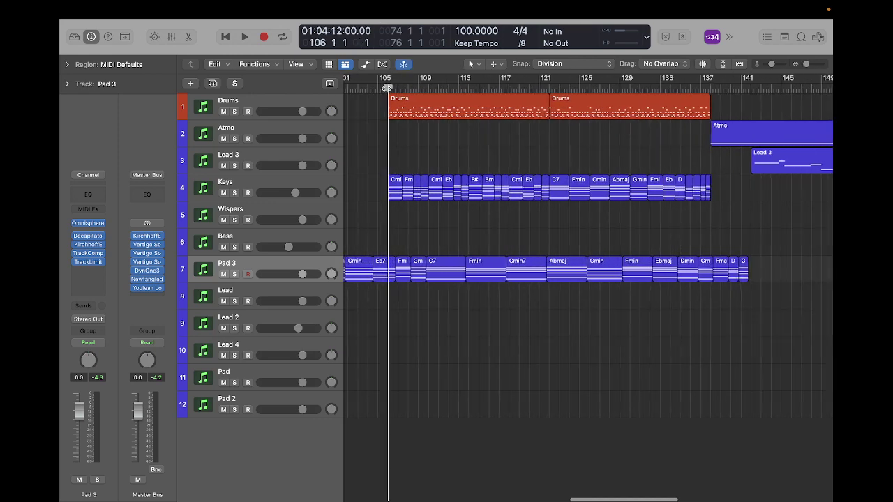
pyautogui.scroll(-4, 387, 88)
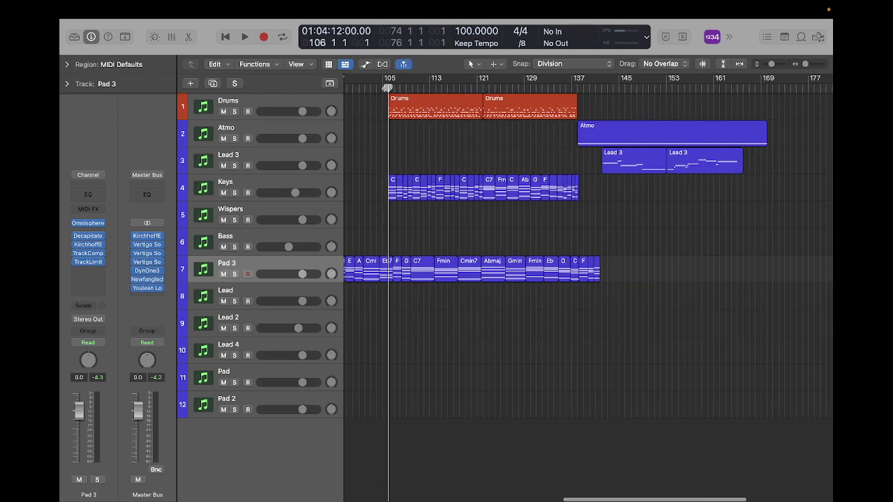
# - Move the 33 Drums, Atmo, Lead 3 and Keys regions from bar 106 onward to start at 141 4 1 1, directly after Pad 3's last region
pyautogui.moveTo(370, 104); pyautogui.dragTo(773, 202)
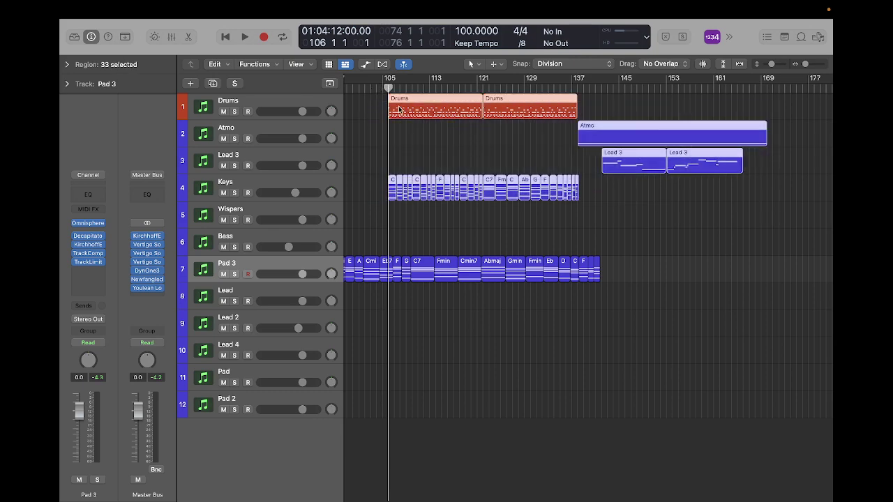
pyautogui.moveTo(399, 109); pyautogui.dragTo(612, 110)
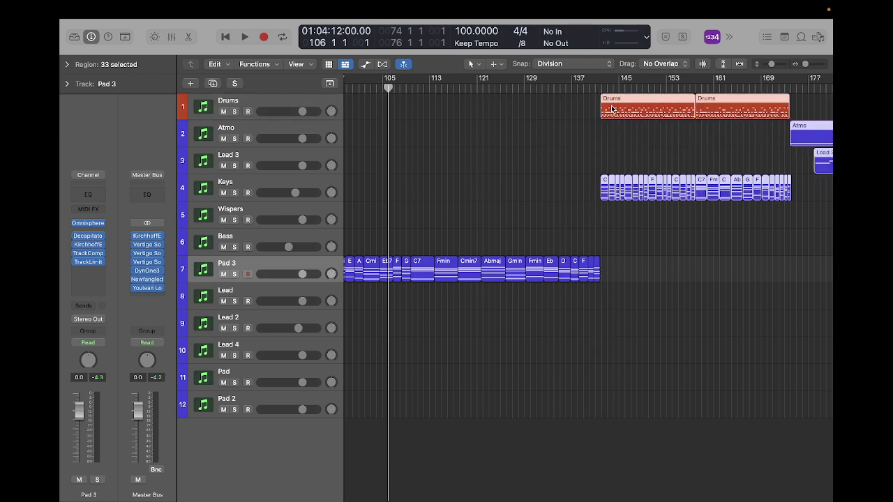
pyautogui.scroll(5, 612, 109)
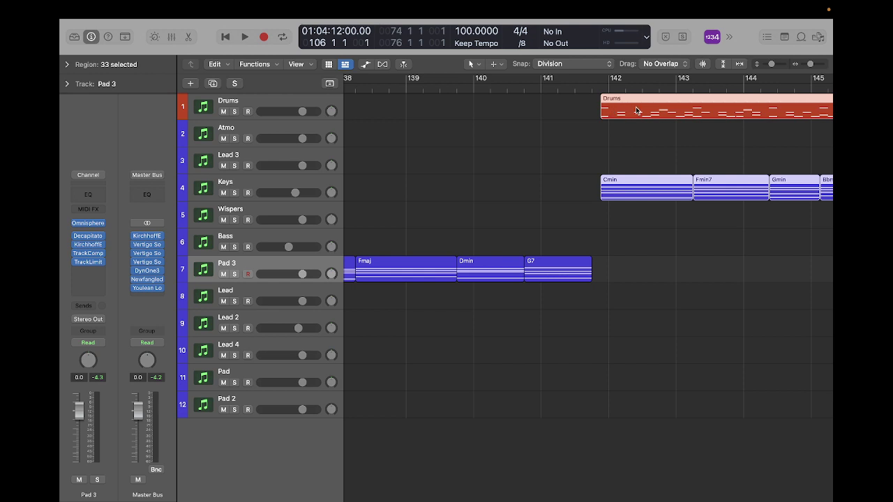
pyautogui.moveTo(636, 111); pyautogui.dragTo(628, 111)
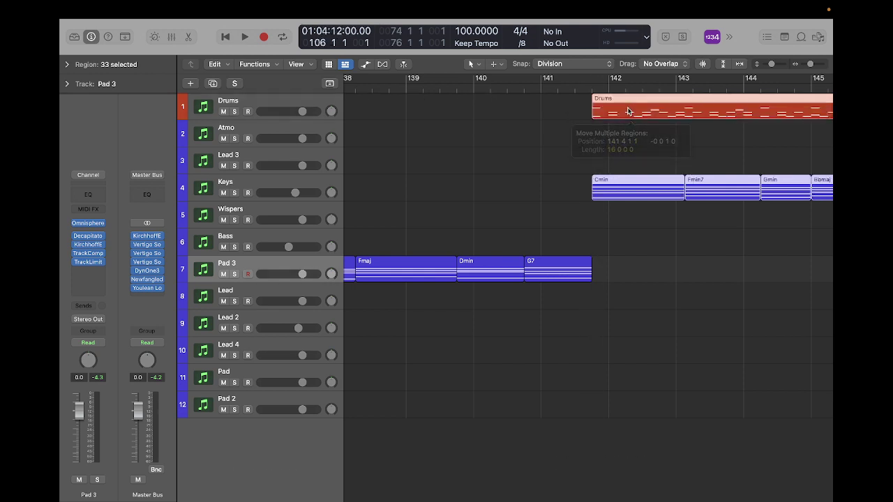
pyautogui.click(590, 88)
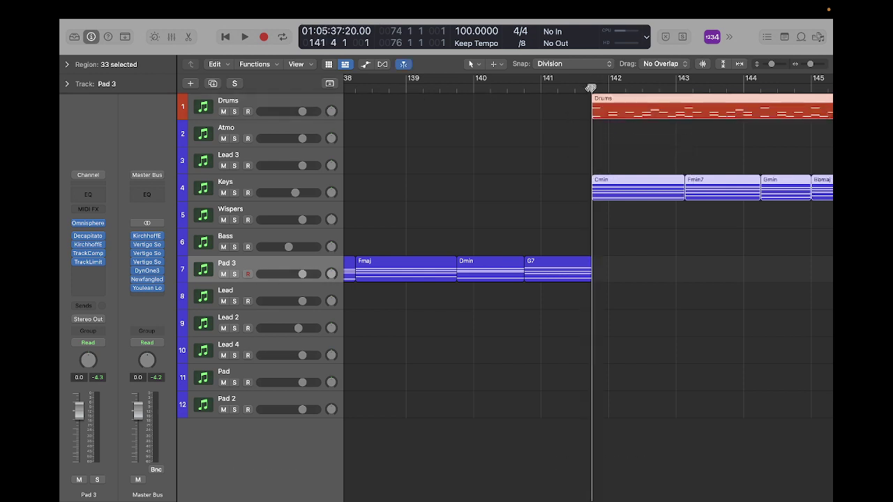
pyautogui.click(499, 172)
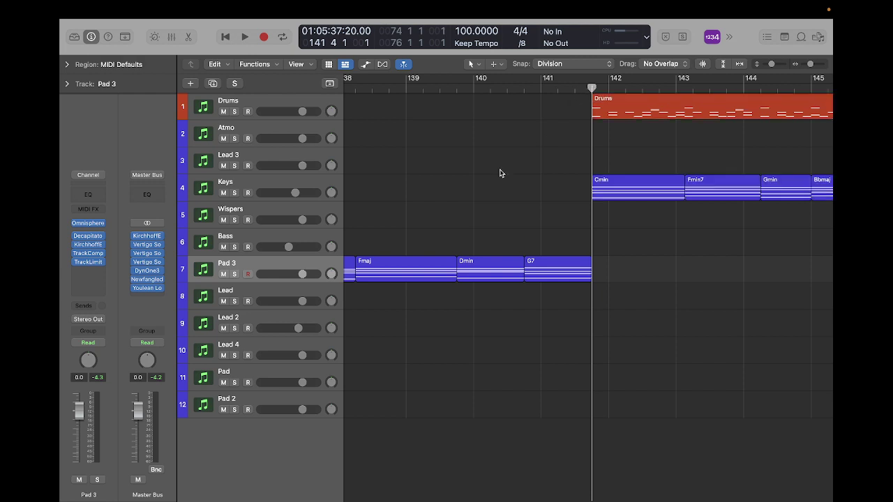
# - Place the playhead at bar 77, just before the first Pad 3 chord region
pyautogui.scroll(-10, 499, 170)
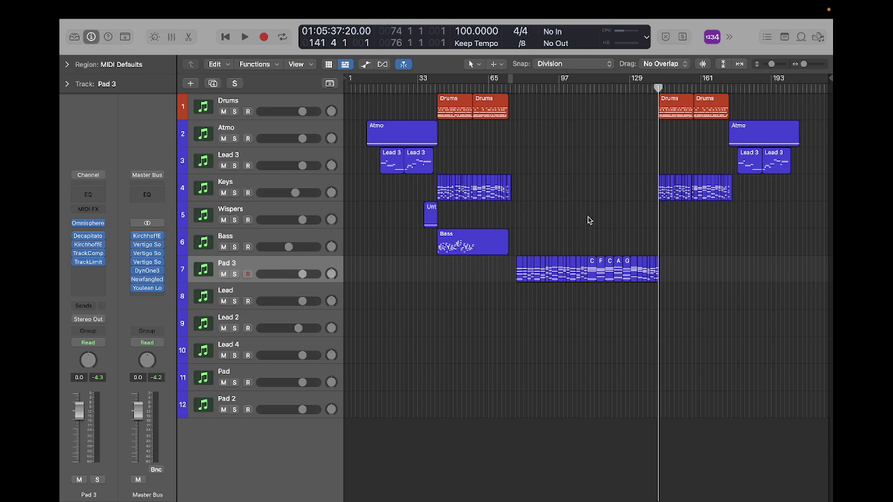
pyautogui.click(514, 91)
pyautogui.scroll(5, 515, 90)
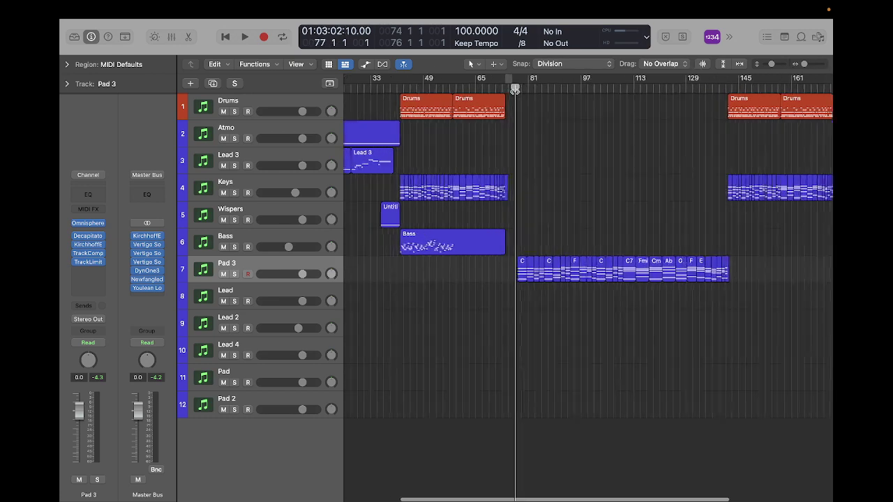
pyautogui.hscroll(10, 615, 165)
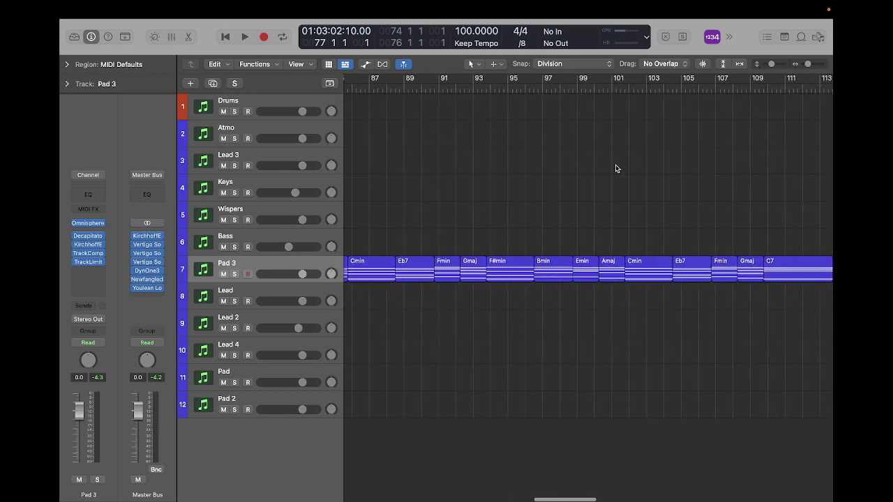
pyautogui.hscroll(3, 615, 169)
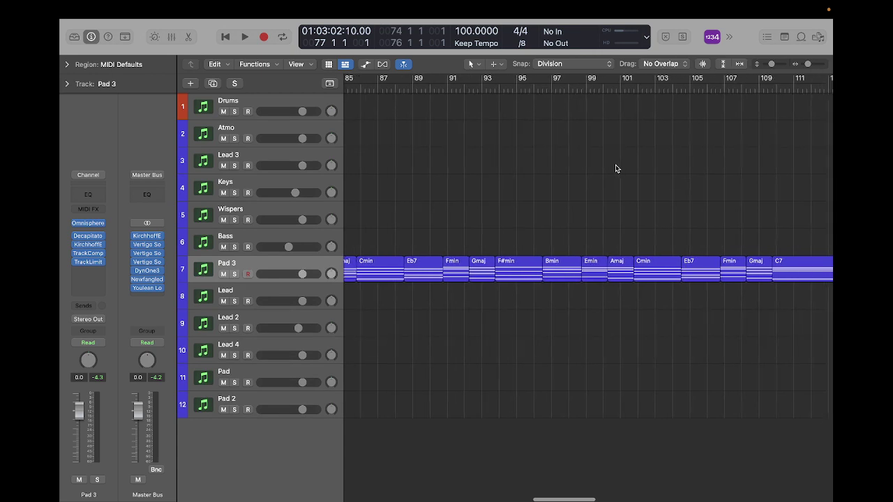
pyautogui.hscroll(3, 615, 168)
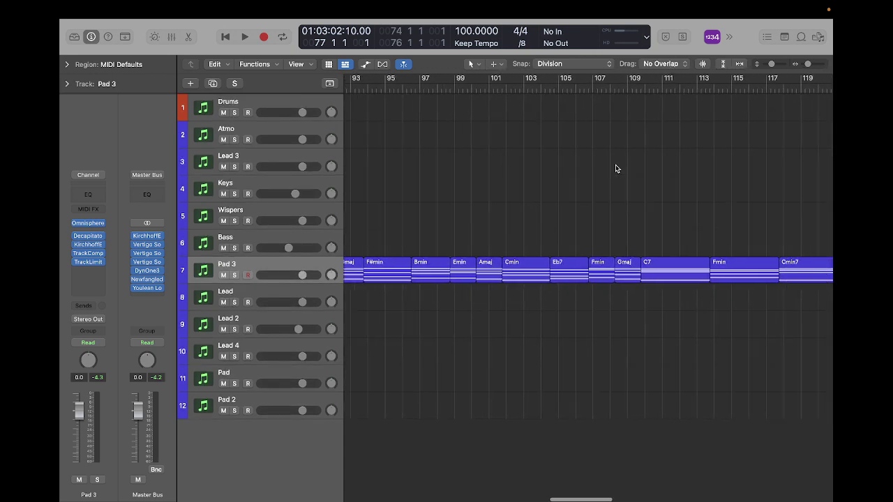
# - Look over the Pad 3 chord sequence and the Drums and Keys regions that follow it in the arrangement
pyautogui.hscroll(8, 615, 168)
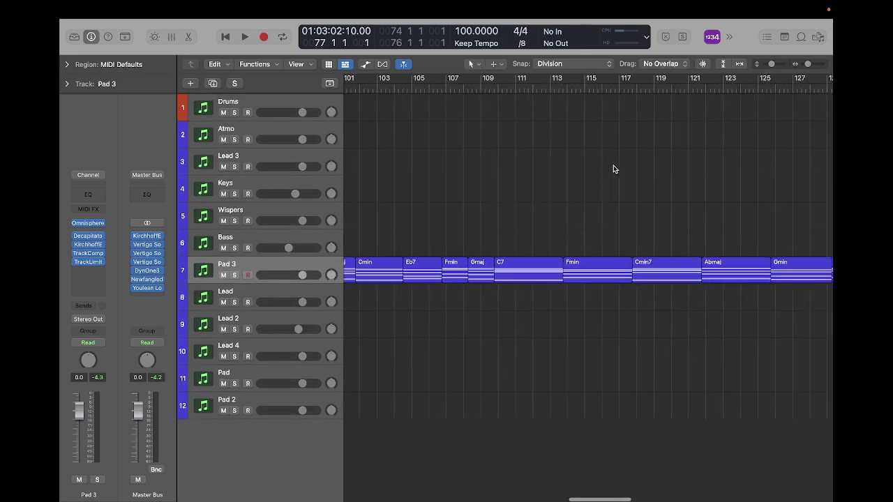
pyautogui.scroll(-5, 614, 169)
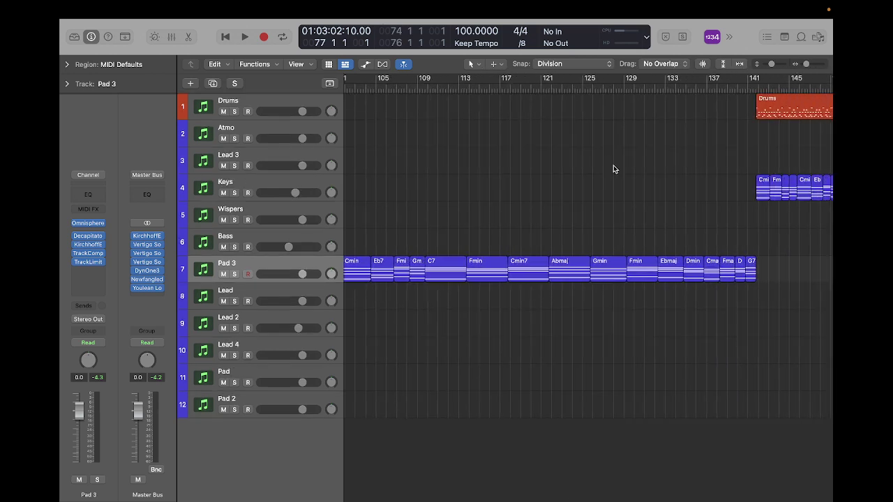
pyautogui.hscroll(-8, 614, 169)
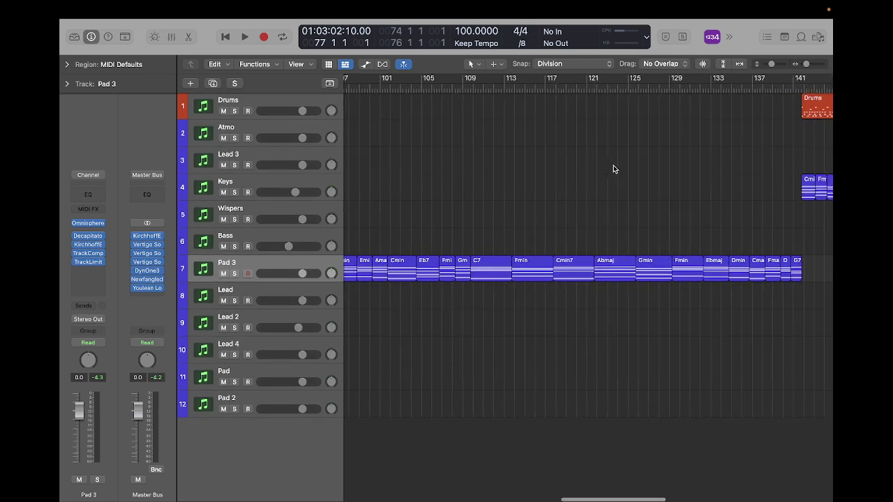
pyautogui.hscroll(-4, 614, 168)
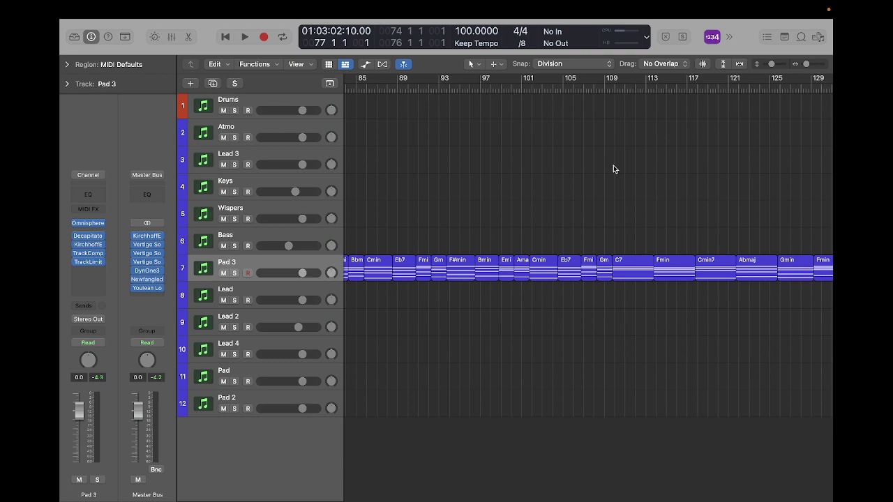
pyautogui.hscroll(-2, 614, 168)
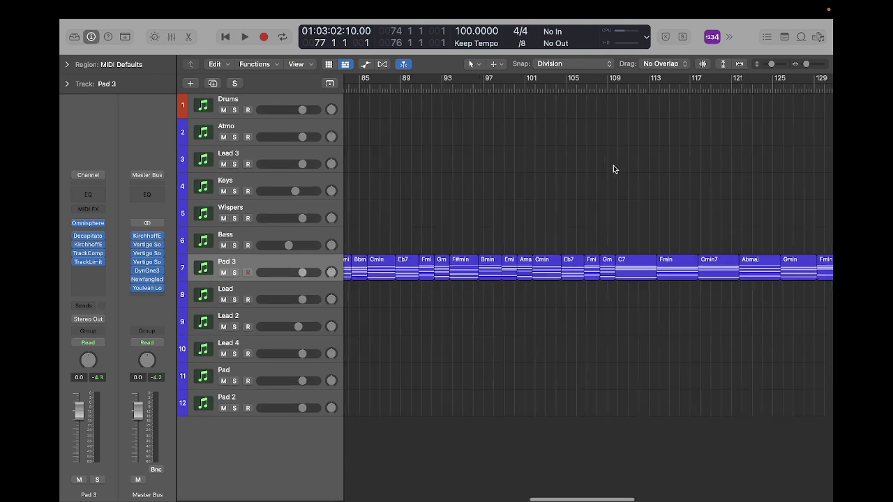
pyautogui.hscroll(-1, 613, 169)
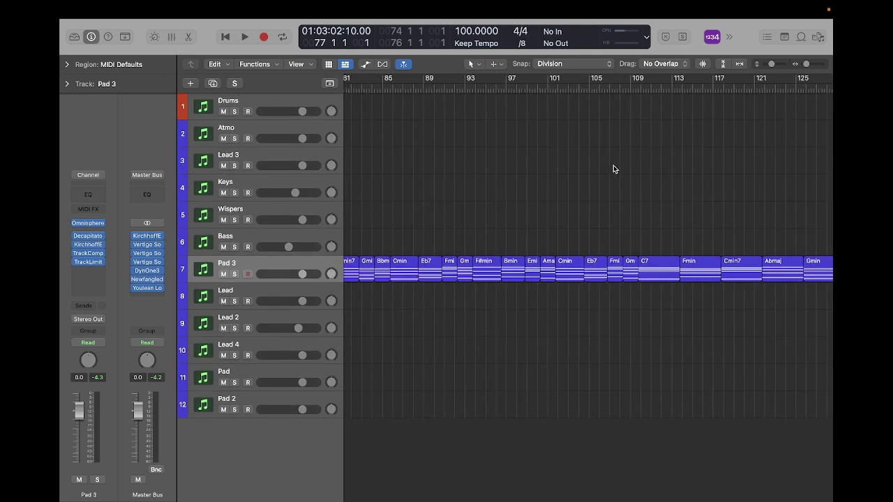
pyautogui.press('super+Left')
pyautogui.press('super+Left')
pyautogui.press('super+Left')
pyautogui.press('super+Left')
pyautogui.press('super+Left')
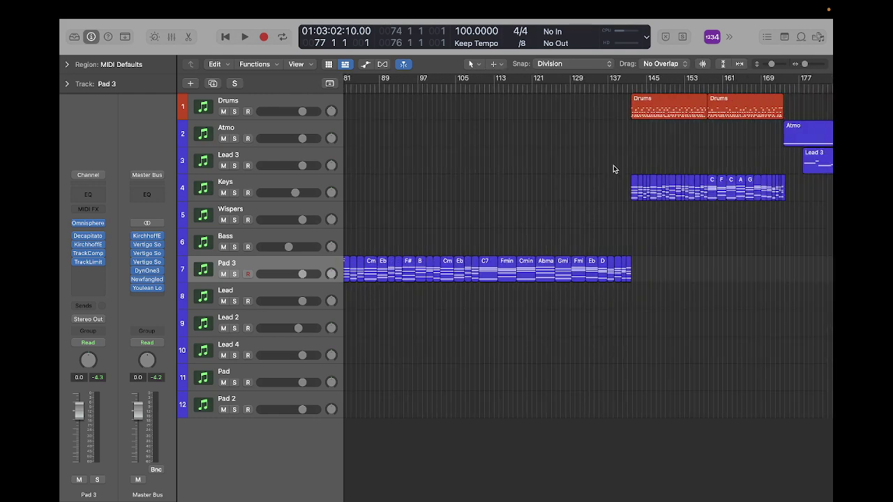
# - Move all Pad 3 chord regions earlier so they start at bar 74, directly after the Drums, Keys and Bass section
pyautogui.hscroll(-5, 613, 169)
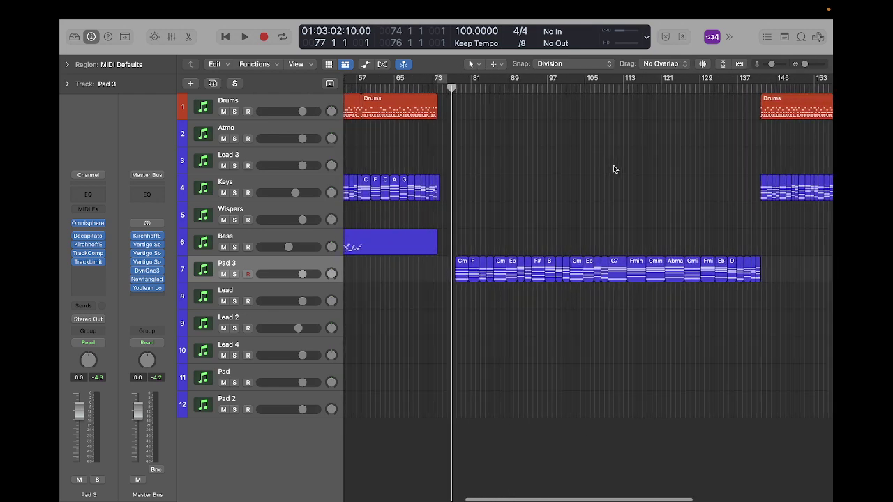
pyautogui.moveTo(781, 268); pyautogui.dragTo(453, 260)
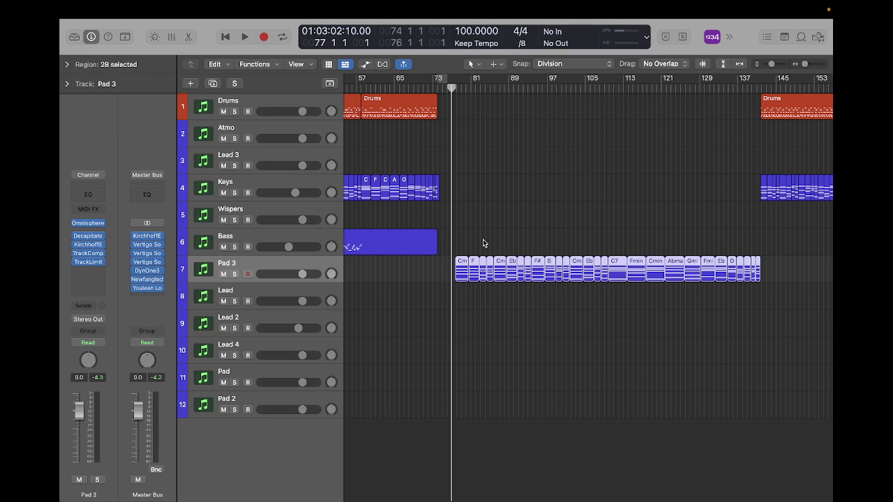
pyautogui.scroll(5, 483, 240)
pyautogui.hscroll(-8, 483, 240)
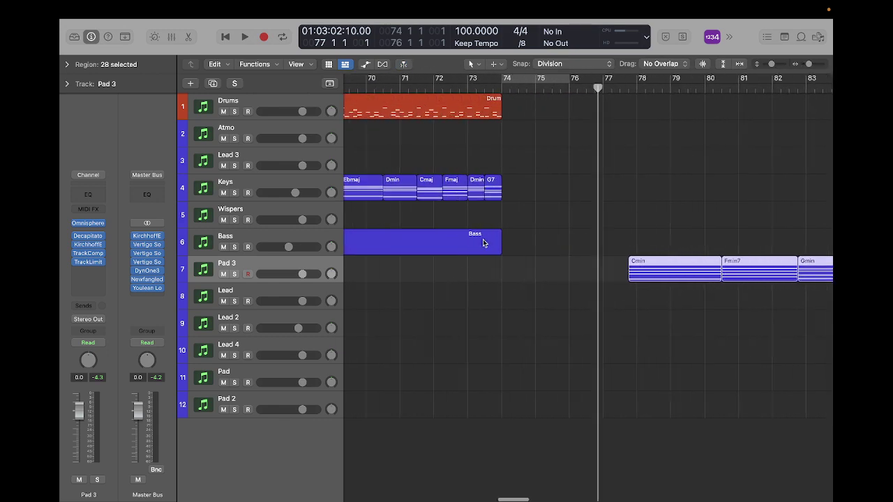
pyautogui.moveTo(773, 273); pyautogui.dragTo(646, 273)
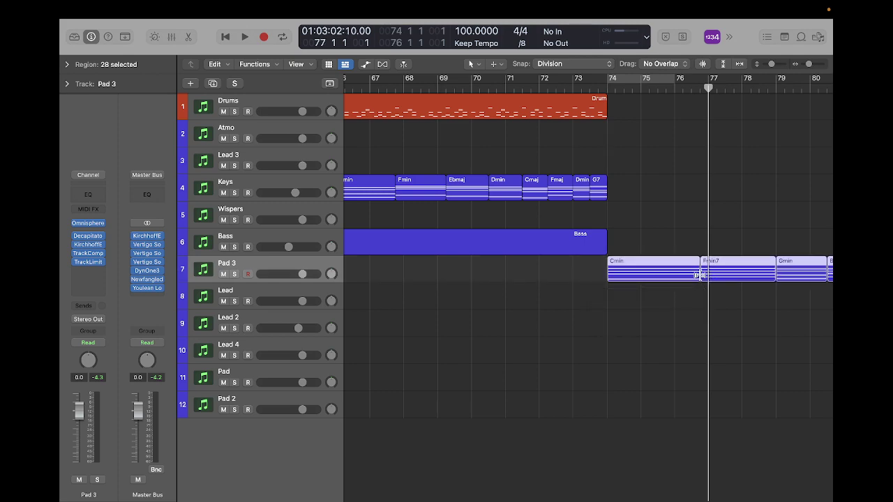
# - Select the Drums, Atmo, Lead 3 and Keys regions after the Pad 3 chords and move them earlier to about bar 138
pyautogui.scroll(-10, 636, 318)
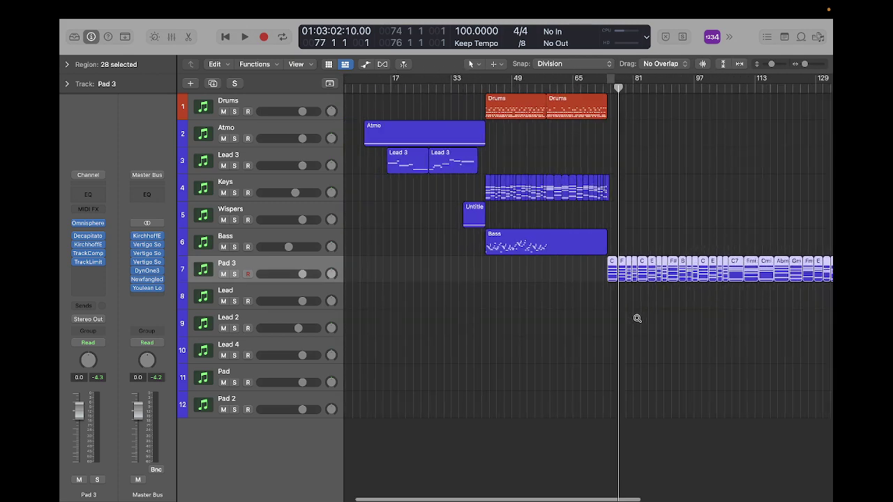
pyautogui.hscroll(3, 636, 318)
pyautogui.hscroll(6, 636, 321)
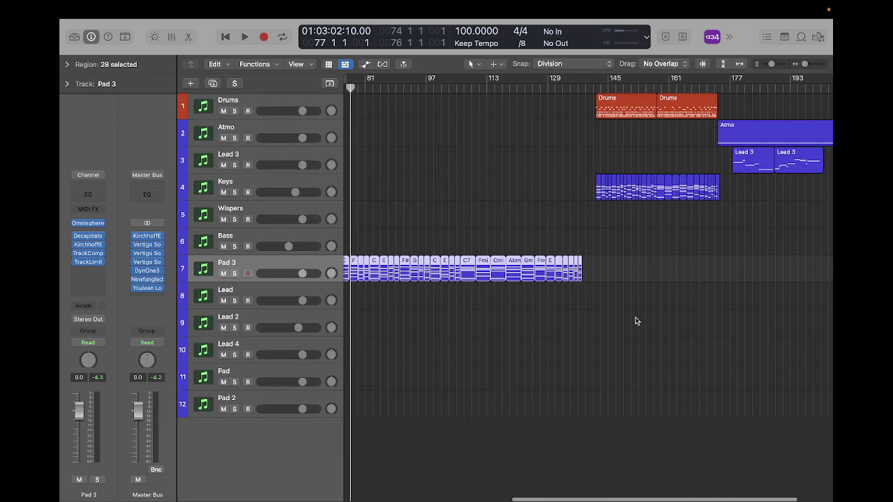
pyautogui.moveTo(516, 101); pyautogui.dragTo(777, 198)
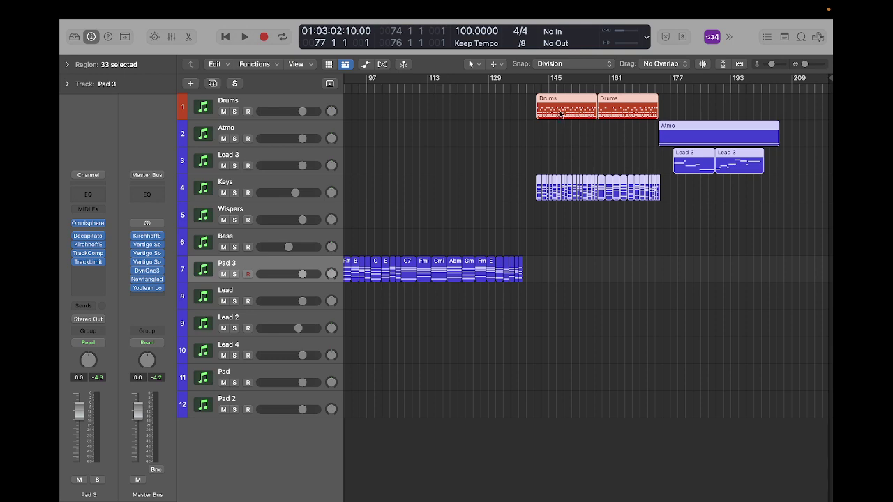
pyautogui.moveTo(553, 110); pyautogui.dragTo(539, 110)
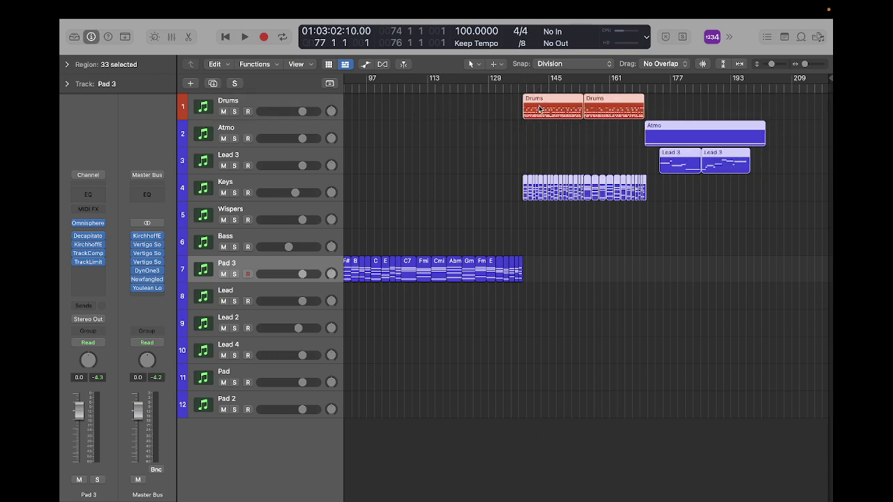
# - Fine-align the selected Drums, Keys, Atmo and Lead 3 regions so they start exactly at bar 138, where Pad 3 ends
pyautogui.press('super+Right')
pyautogui.press('super+Right')
pyautogui.press('super+Right')
pyautogui.press('super+Right')
pyautogui.press('super+Right')
pyautogui.press('super+Right')
pyautogui.press('super+Right')
pyautogui.press('super+Right')
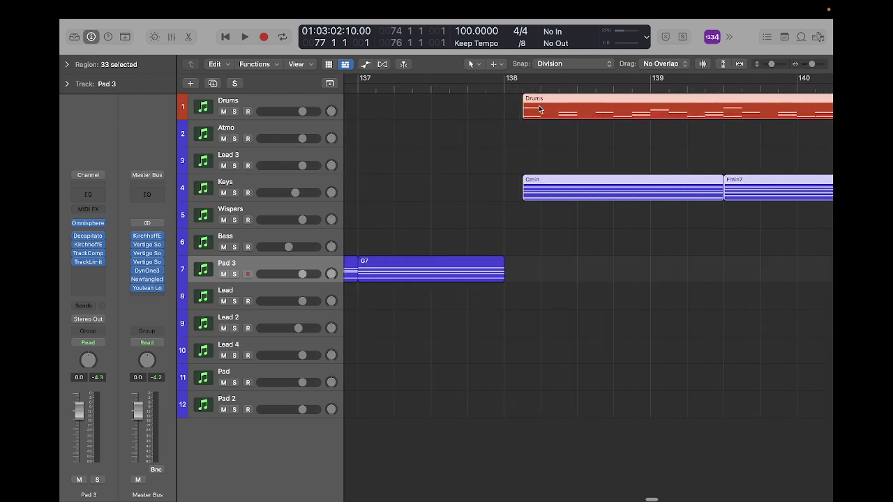
pyautogui.moveTo(584, 115); pyautogui.dragTo(561, 113)
pyautogui.press('super+Left')
pyautogui.press('super+Left')
pyautogui.press('super+Left')
pyautogui.press('super+Left')
pyautogui.press('super+Left')
pyautogui.press('super+Left')
pyautogui.press('super+Left')
pyautogui.press('super+Left')
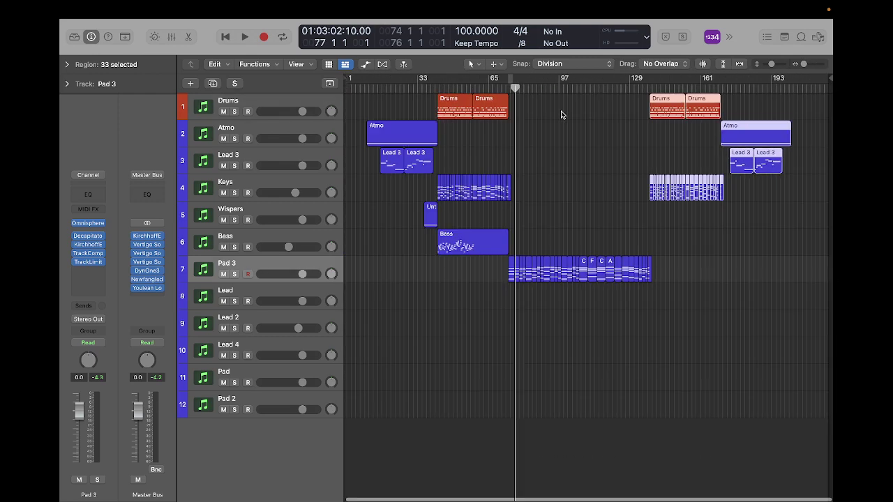
pyautogui.click(570, 166)
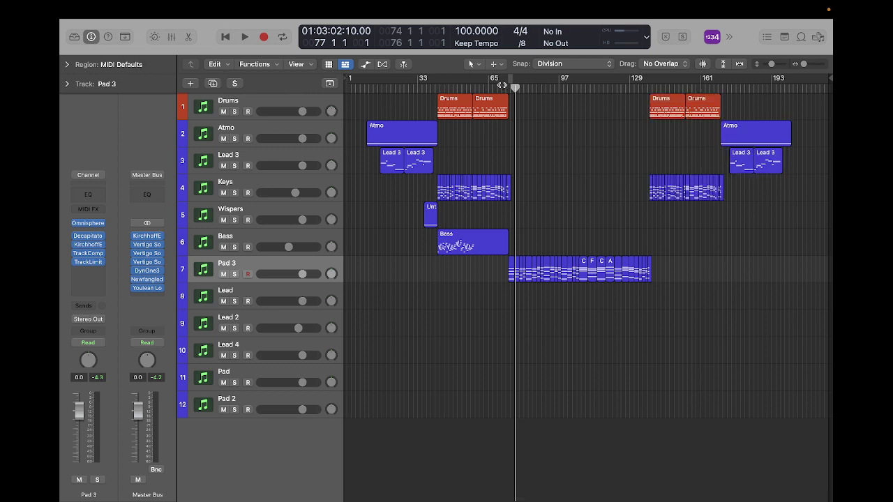
# - Play back the arrangement from about bar 71 to check the transition into the Pad 3 section
pyautogui.moveTo(514, 88); pyautogui.dragTo(502, 88)
pyautogui.press('space')
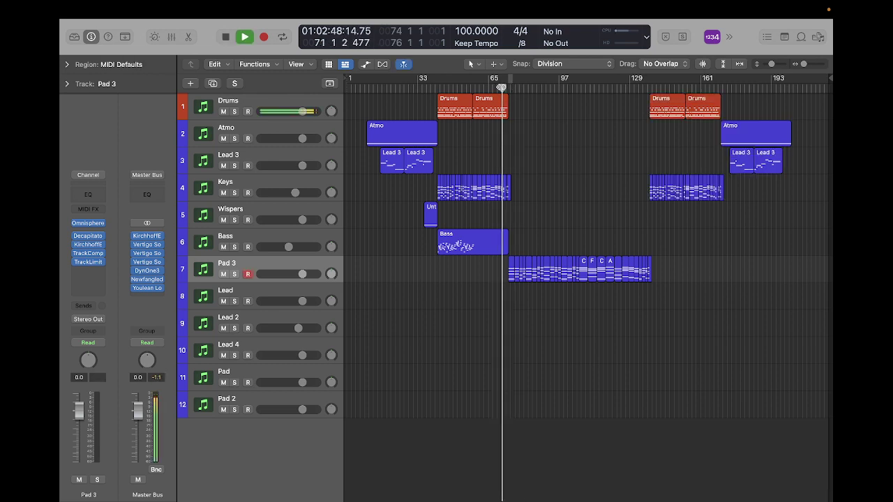
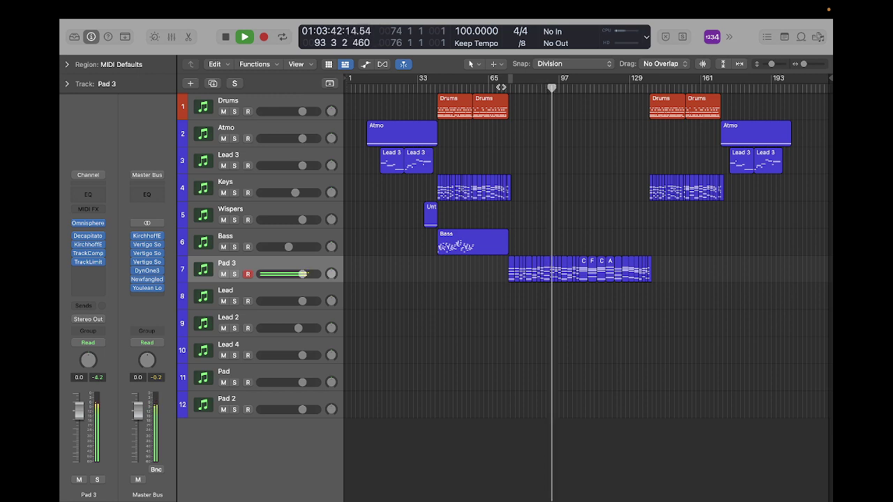
pyautogui.press('space')
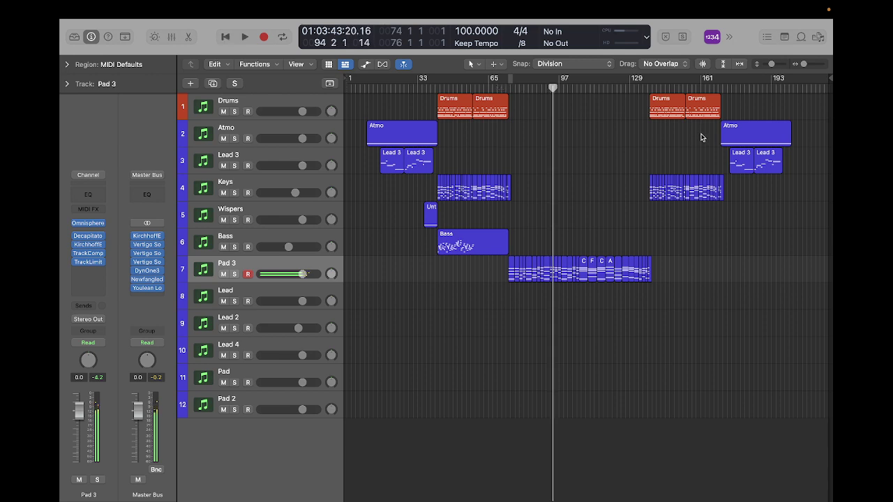
pyautogui.moveTo(812, 288); pyautogui.dragTo(511, 99)
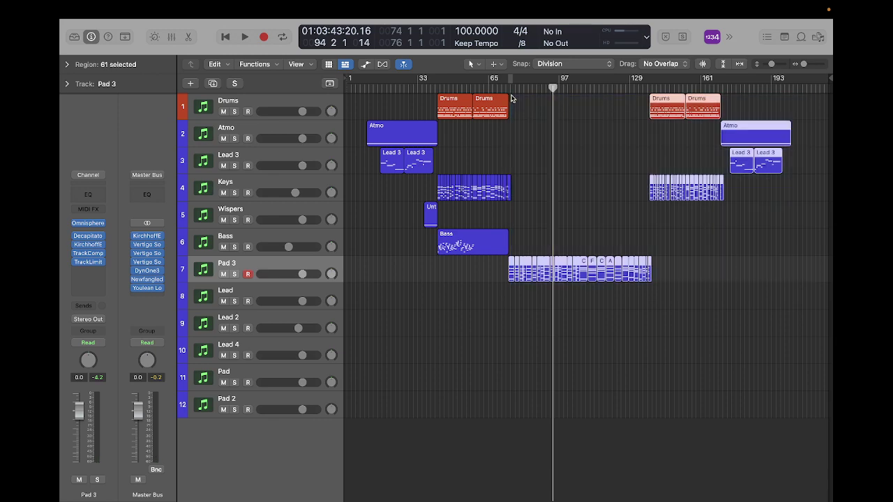
pyautogui.scroll(10, 511, 98)
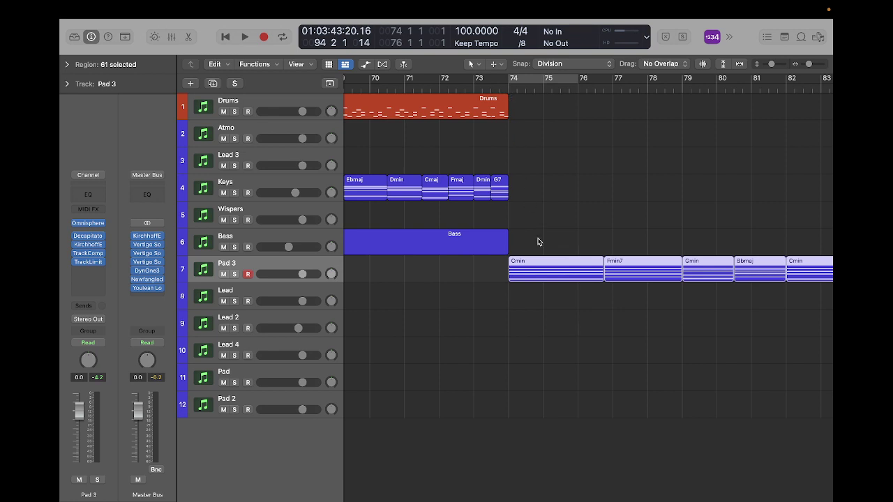
pyautogui.scroll(-8, 566, 234)
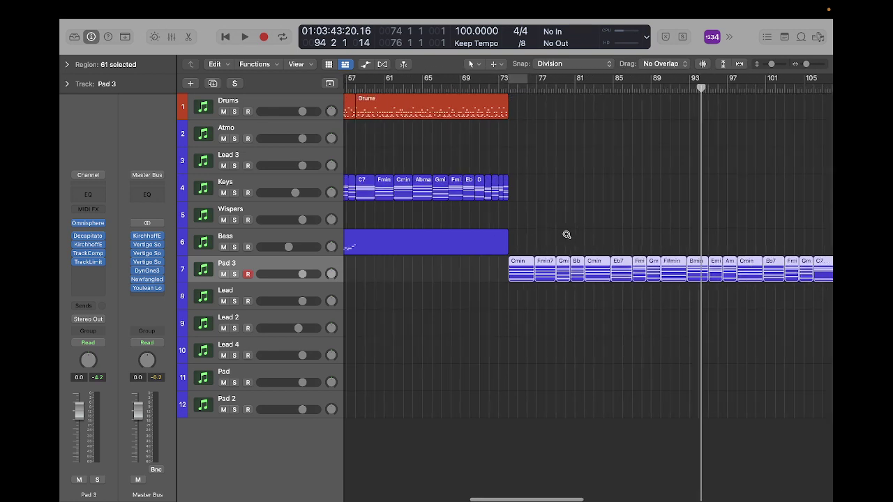
pyautogui.scroll(-3, 566, 235)
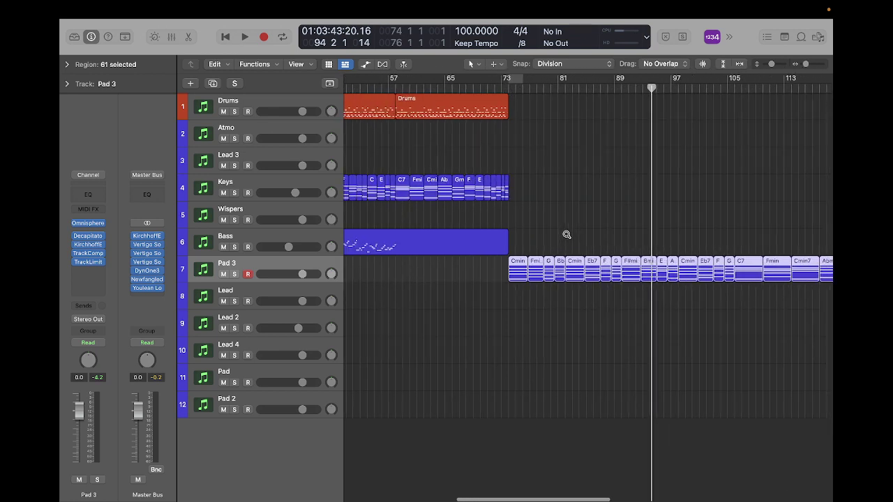
# - Repeat the Drums region that ends at bar 74 once, placing the copy at bar 74
pyautogui.click(461, 106)
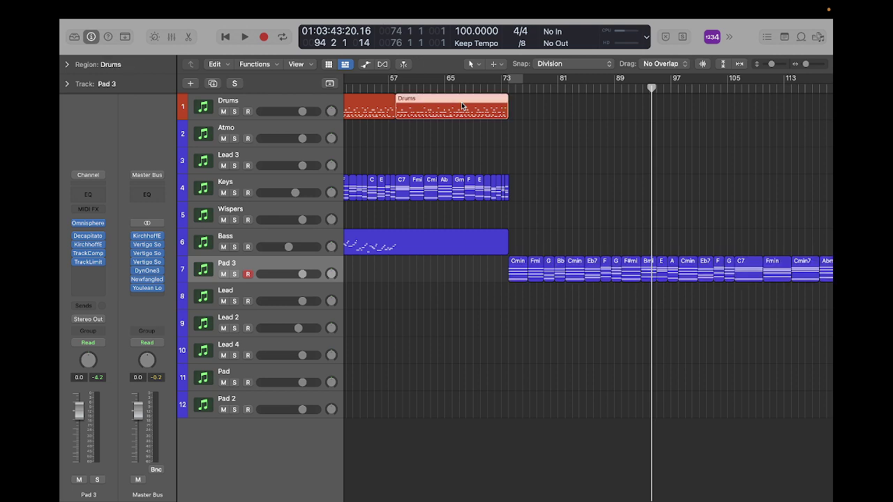
pyautogui.press('super+r')
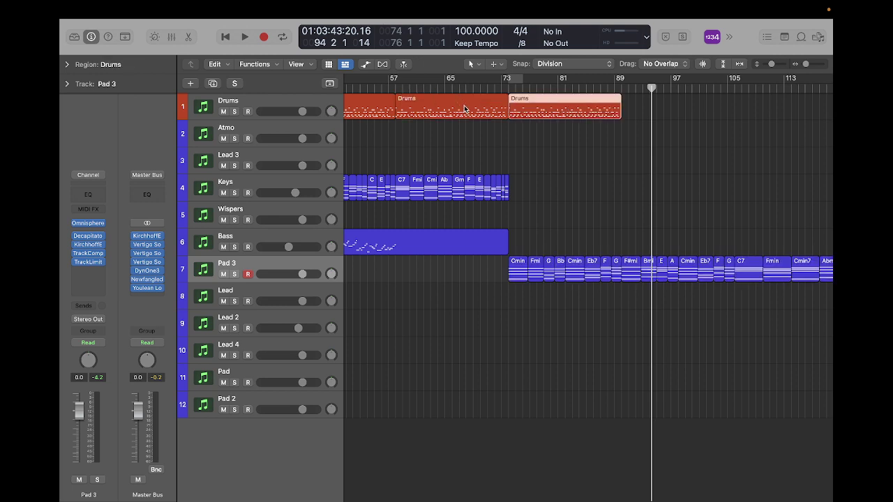
pyautogui.click(562, 210)
pyautogui.scroll(-5, 563, 210)
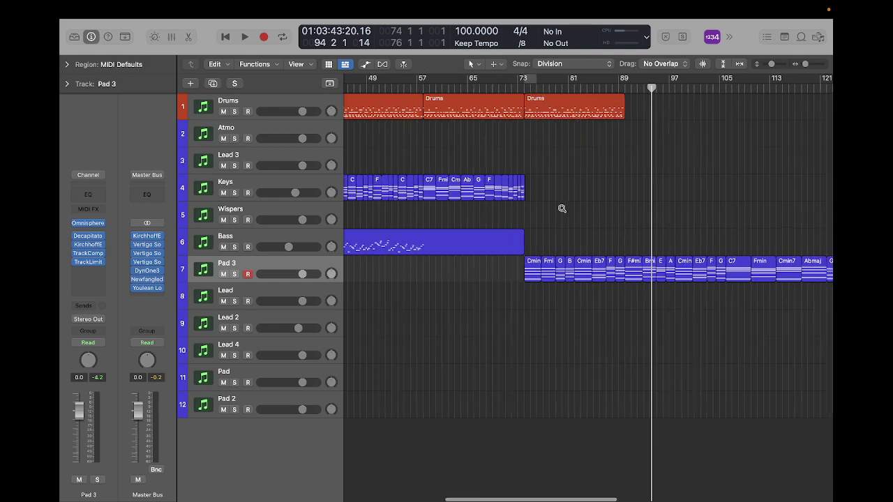
pyautogui.hscroll(5, 562, 211)
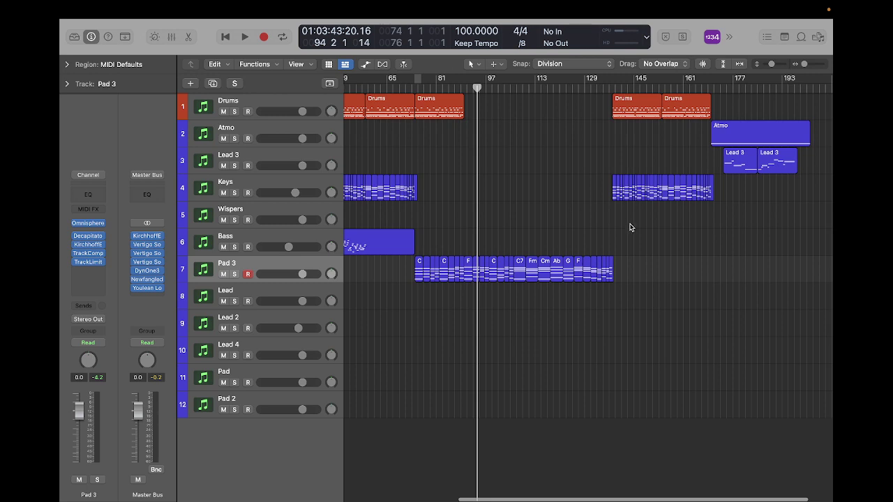
pyautogui.moveTo(822, 103); pyautogui.dragTo(419, 276)
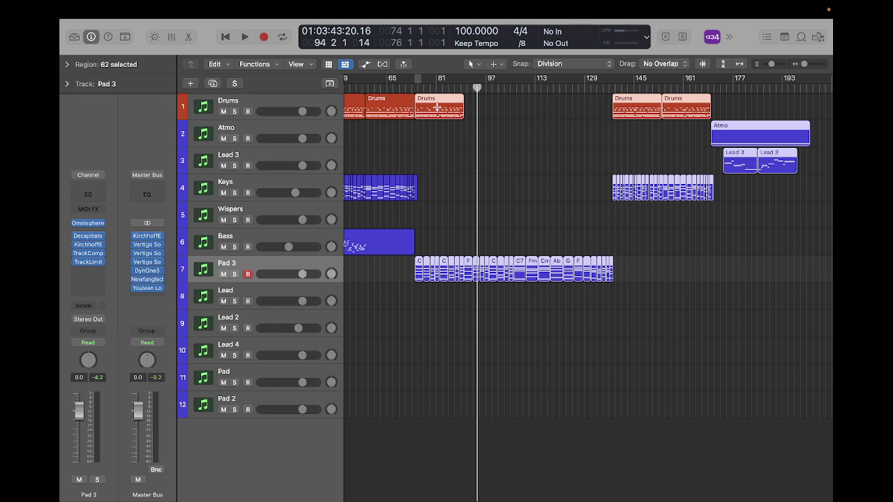
pyautogui.press('super+shift+a')
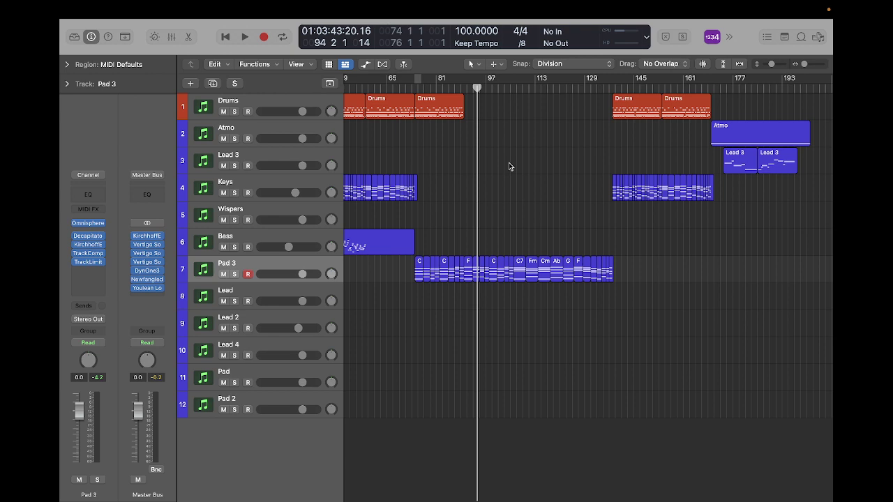
# - Inspect the notes of the copied Drums region at bar 74 in the Piano Roll
pyautogui.doubleClick(441, 106)
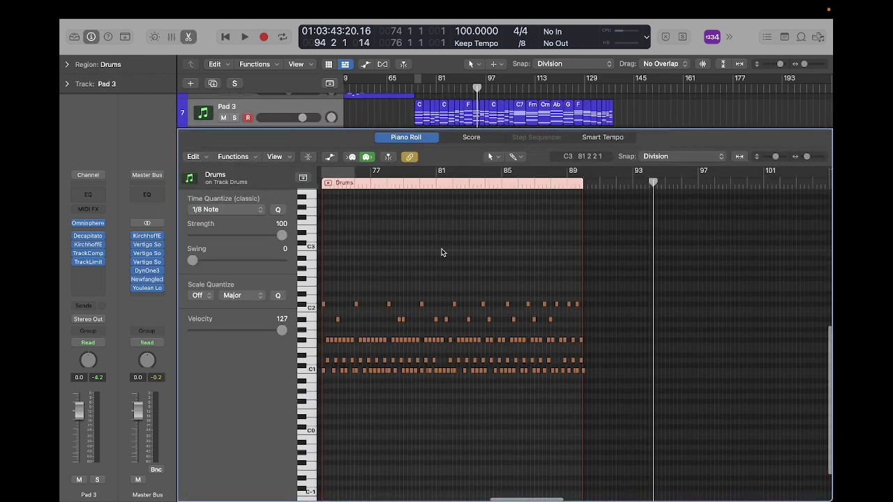
pyautogui.press('e')
pyautogui.click(450, 175)
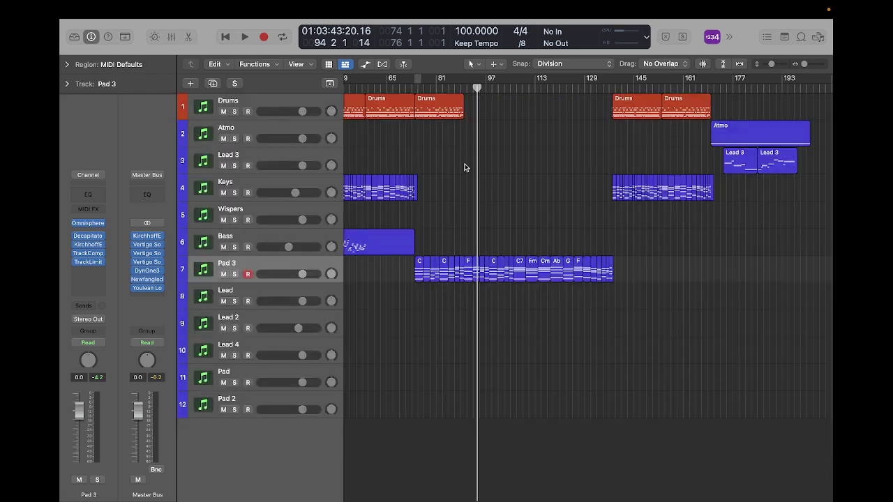
# - Park the Drums copy at bar 74 on the Lead track and shift Pad 3 with all later regions to start Pad 3 at bar 90
pyautogui.moveTo(439, 105); pyautogui.dragTo(440, 303)
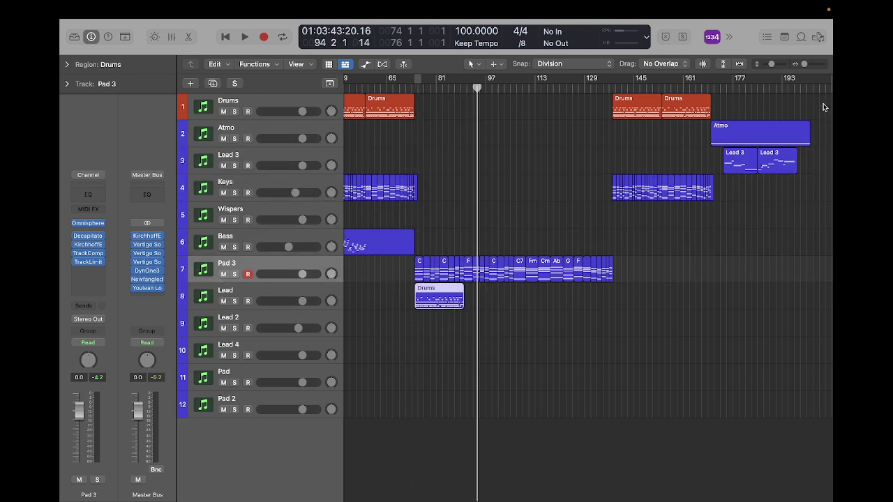
pyautogui.moveTo(823, 107); pyautogui.dragTo(468, 272)
pyautogui.scroll(10, 467, 270)
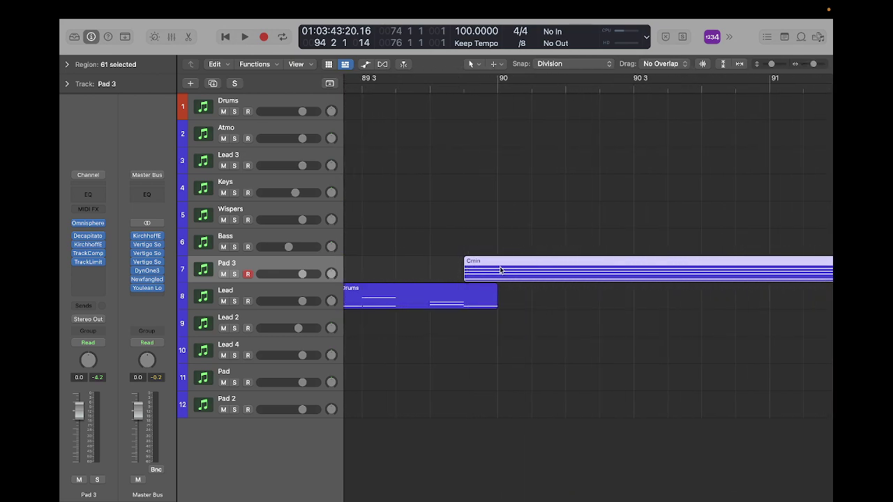
pyautogui.moveTo(499, 270); pyautogui.dragTo(529, 271)
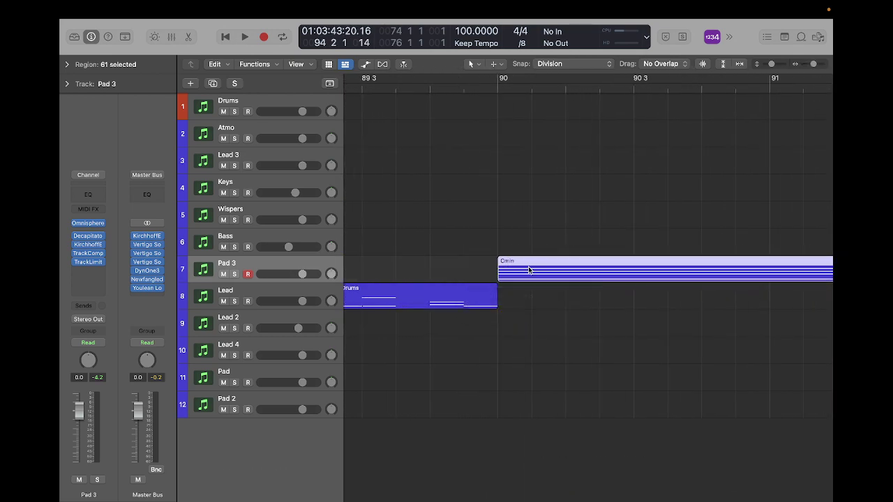
pyautogui.scroll(-10, 529, 270)
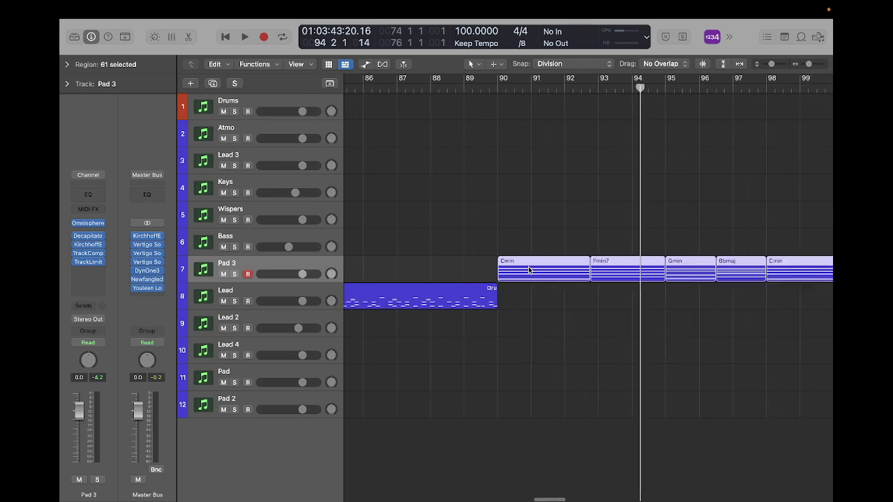
pyautogui.scroll(-3, 529, 271)
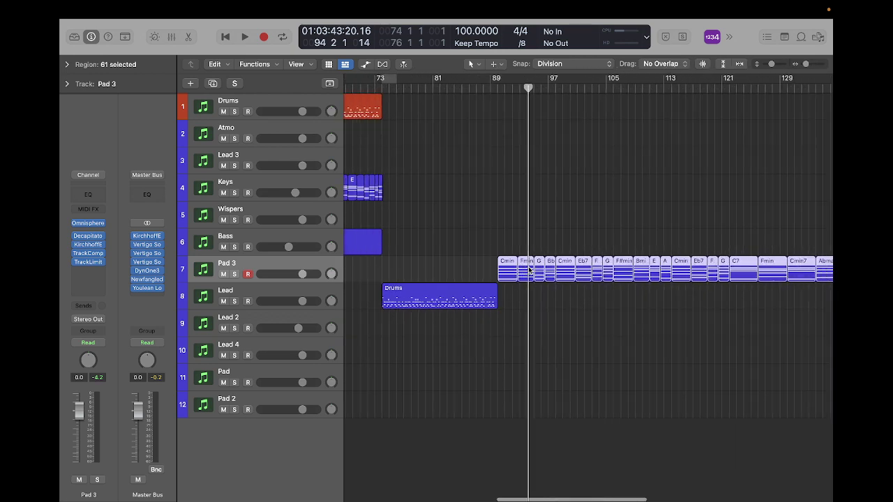
# - Move the Drums region from the Lead track back to the Drums track, keeping its start at bar 74
pyautogui.click(417, 300)
pyautogui.scroll(5, 413, 300)
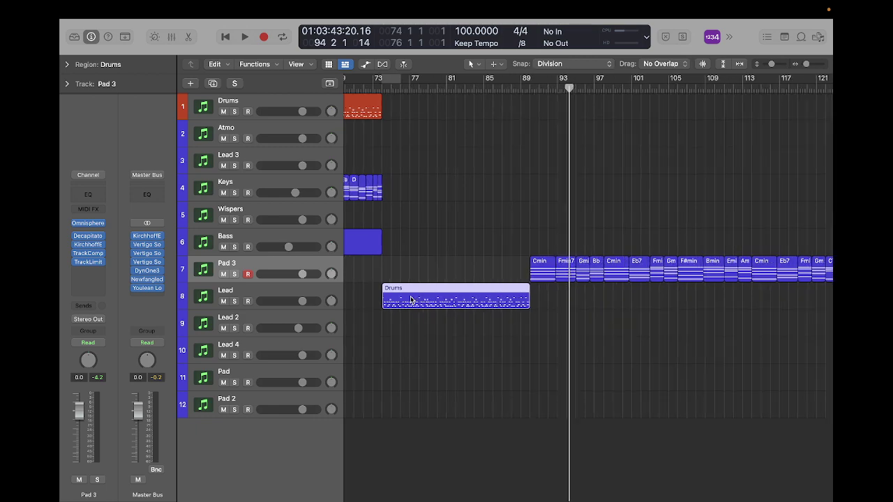
pyautogui.scroll(-6, 410, 300)
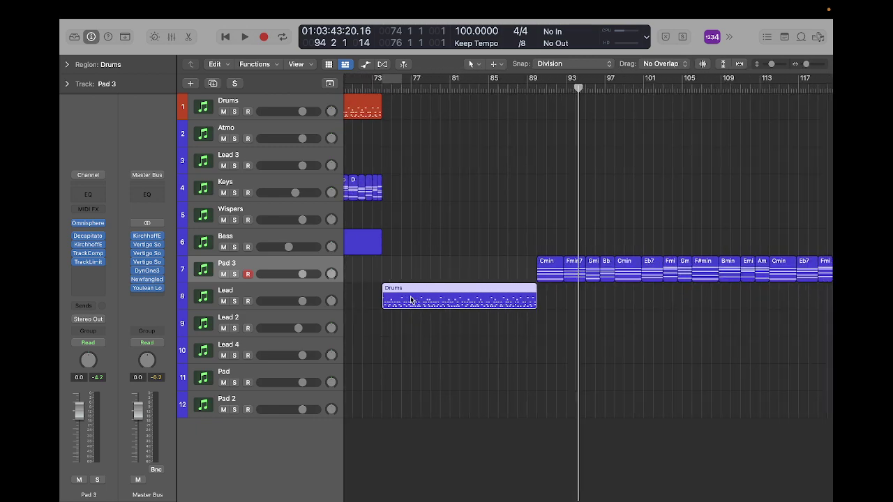
pyautogui.hscroll(-2, 410, 300)
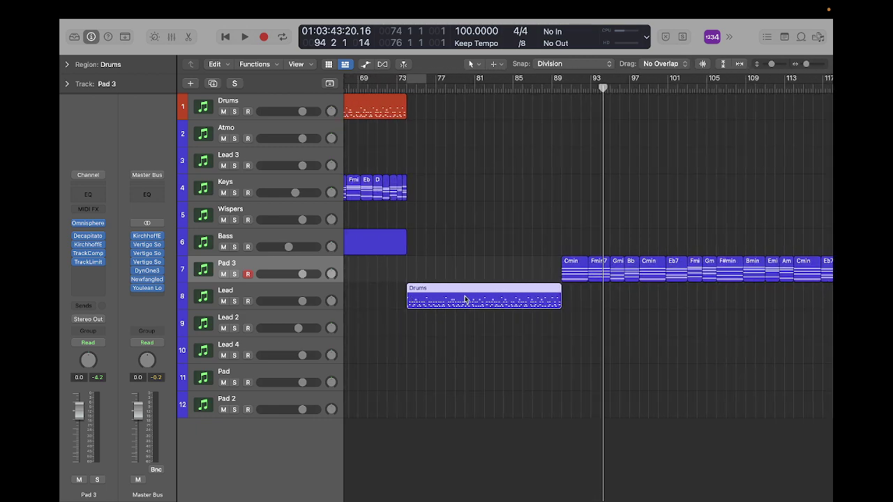
pyautogui.moveTo(466, 300); pyautogui.dragTo(466, 116)
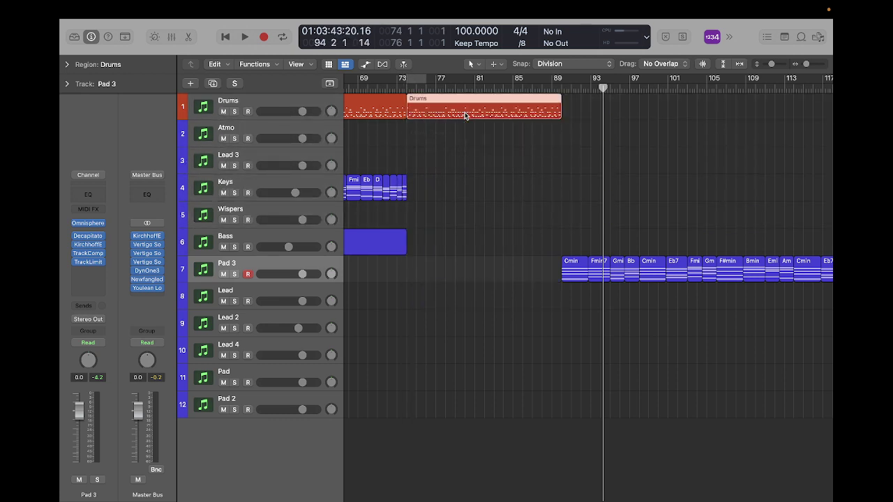
pyautogui.scroll(5, 466, 115)
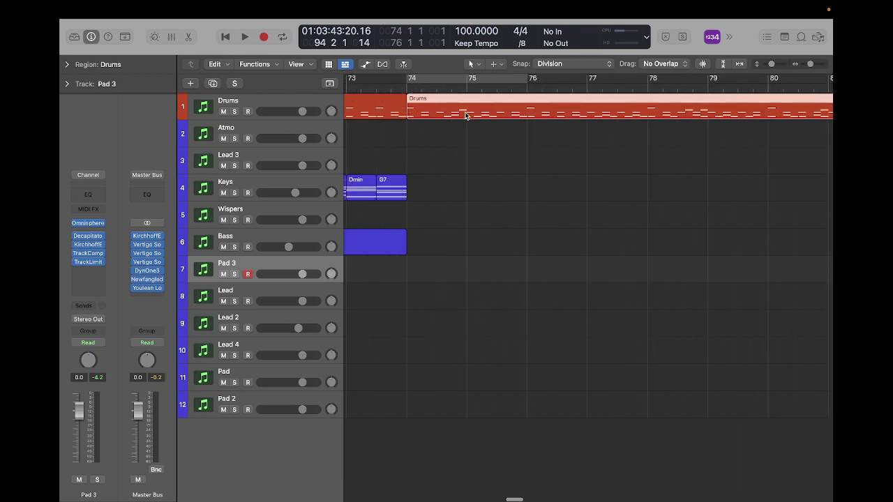
pyautogui.scroll(-8, 466, 115)
pyautogui.click(608, 139)
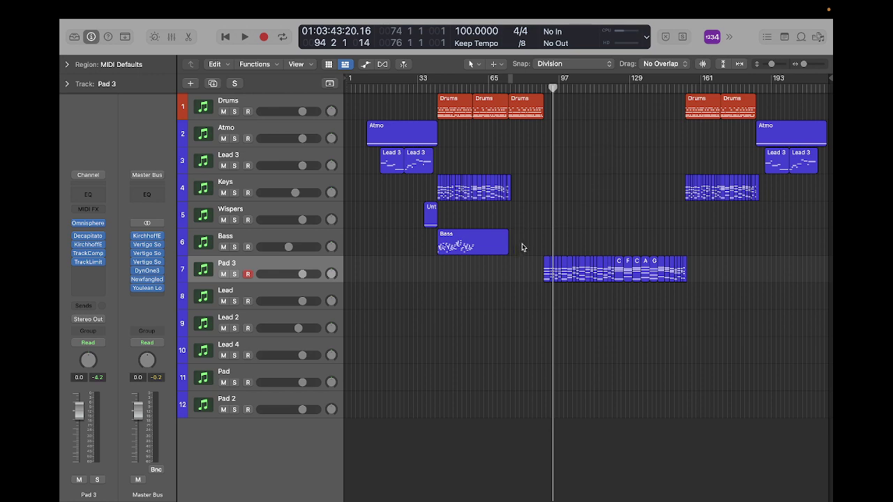
pyautogui.click(483, 247)
pyautogui.press('z')
pyautogui.scroll(3, 483, 247)
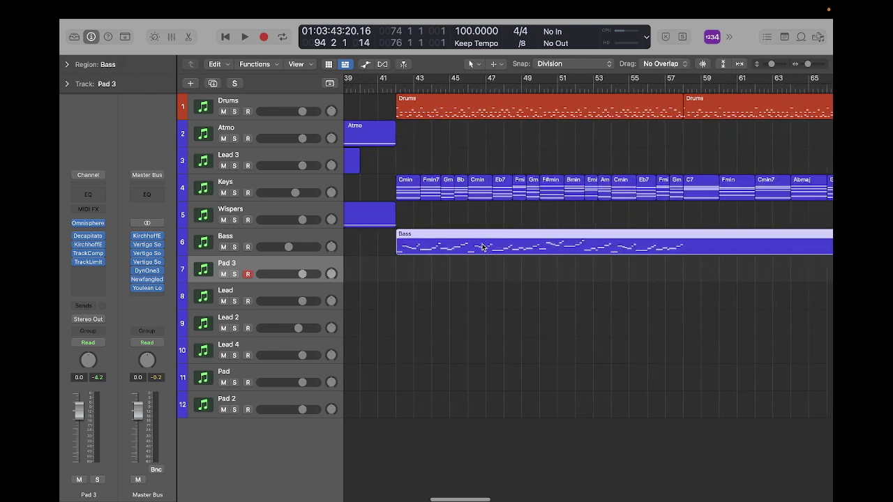
pyautogui.hscroll(5, 482, 247)
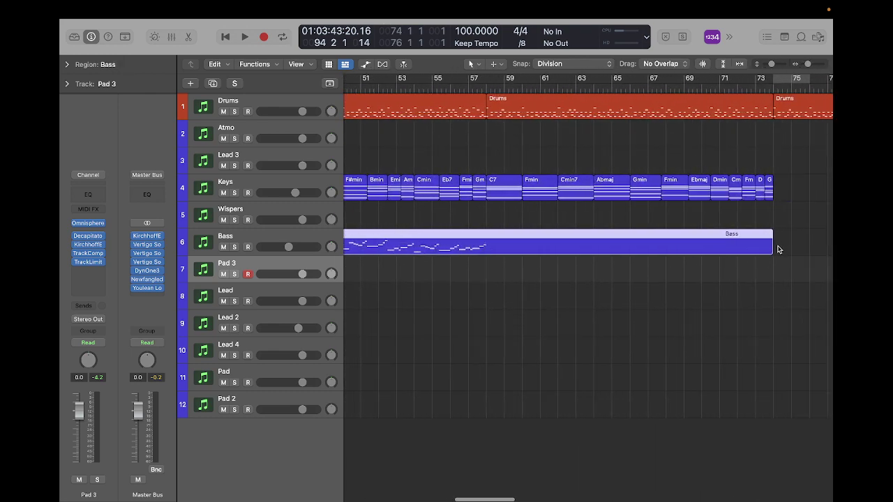
pyautogui.moveTo(766, 247); pyautogui.dragTo(800, 240)
pyautogui.moveTo(800, 239); pyautogui.dragTo(800, 240)
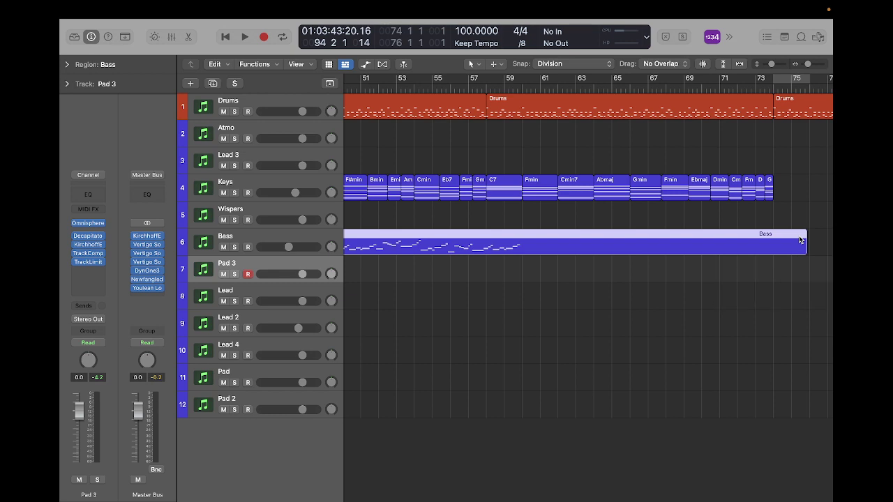
pyautogui.press('super+z')
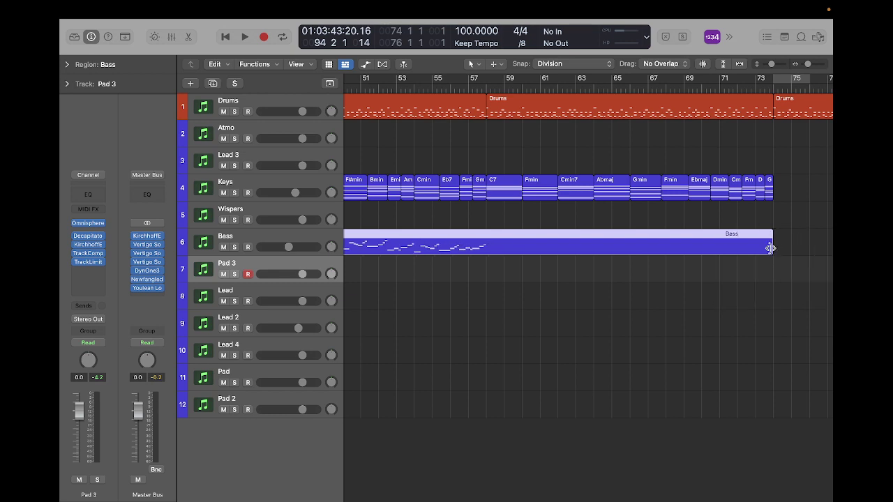
# - Trim the empty end of the Bass region so that it stops at bar 58, right after its last notes
pyautogui.moveTo(770, 248); pyautogui.dragTo(483, 257)
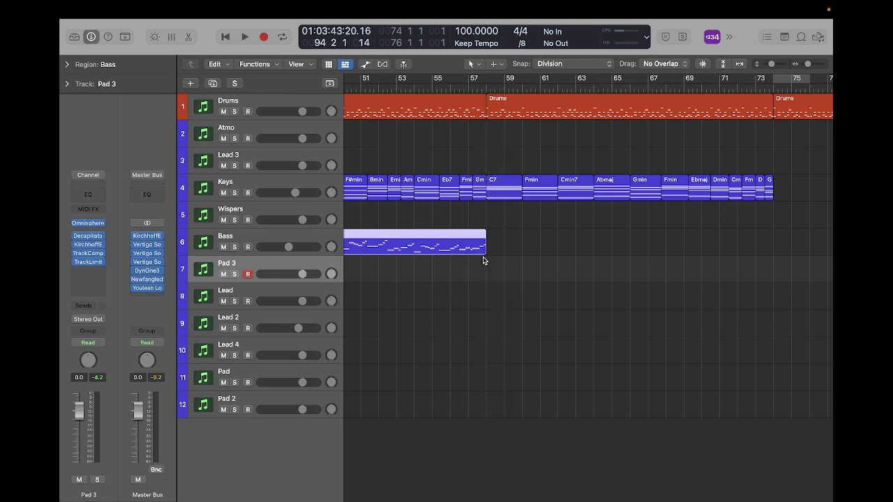
pyautogui.press('super+Right')
pyautogui.press('super+Right')
pyautogui.press('super+Right')
pyautogui.press('super+Right')
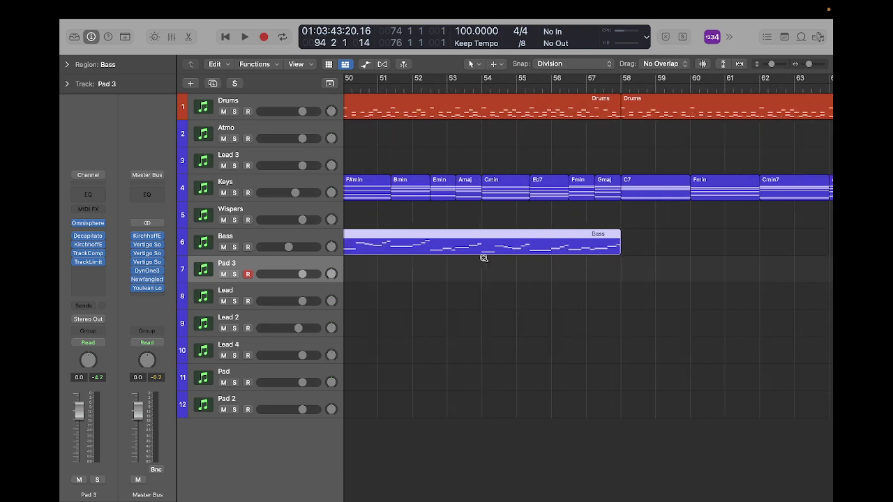
pyautogui.hscroll(3, 482, 256)
pyautogui.hscroll(4, 482, 260)
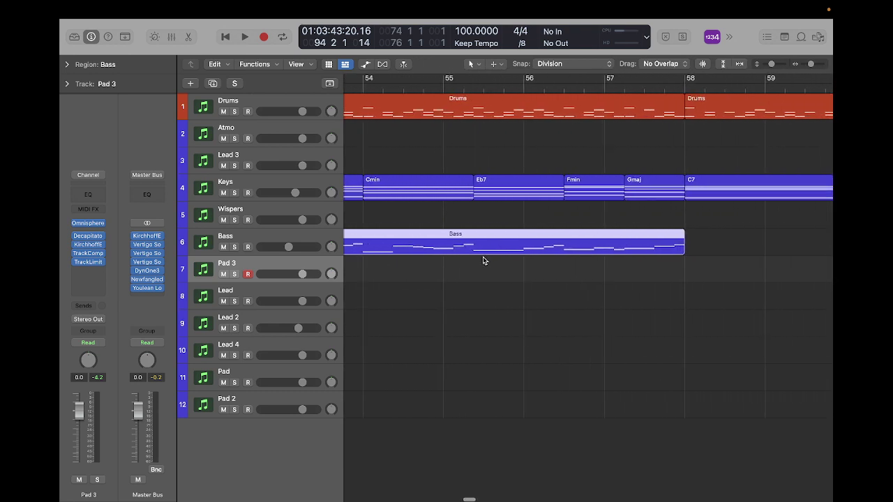
pyautogui.hscroll(-3, 483, 261)
pyautogui.press('super+Left')
pyautogui.press('super+Left')
pyautogui.press('super+Left')
pyautogui.press('super+Left')
pyautogui.hscroll(-10, 482, 257)
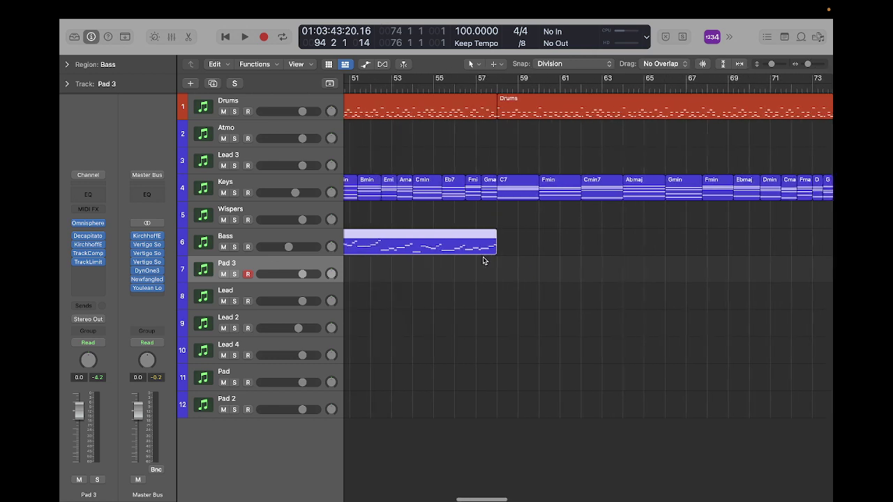
# - Repeat the trimmed Bass region once, placing the copy at bar 58
pyautogui.hscroll(3, 483, 257)
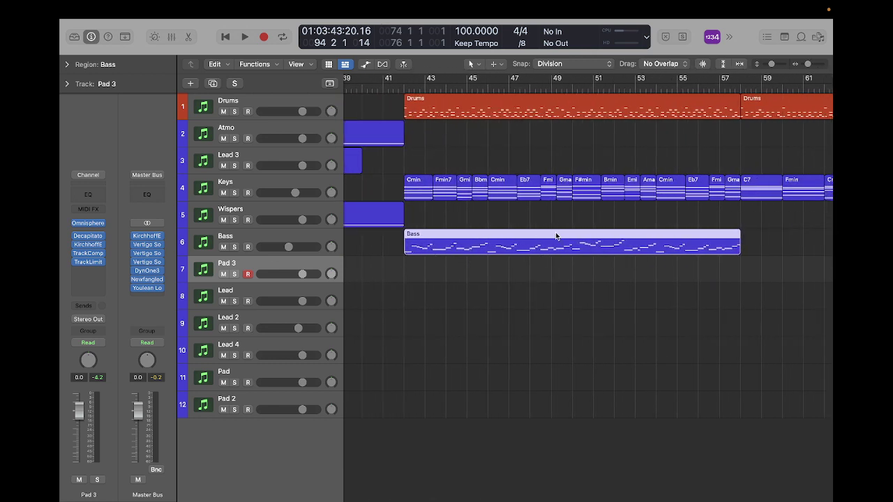
pyautogui.press('super+r')
pyautogui.keyDown('ctrl'); pyautogui.keyDown('alt'); pyautogui.click(653, 277); pyautogui.keyUp('alt'); pyautogui.keyUp('ctrl')
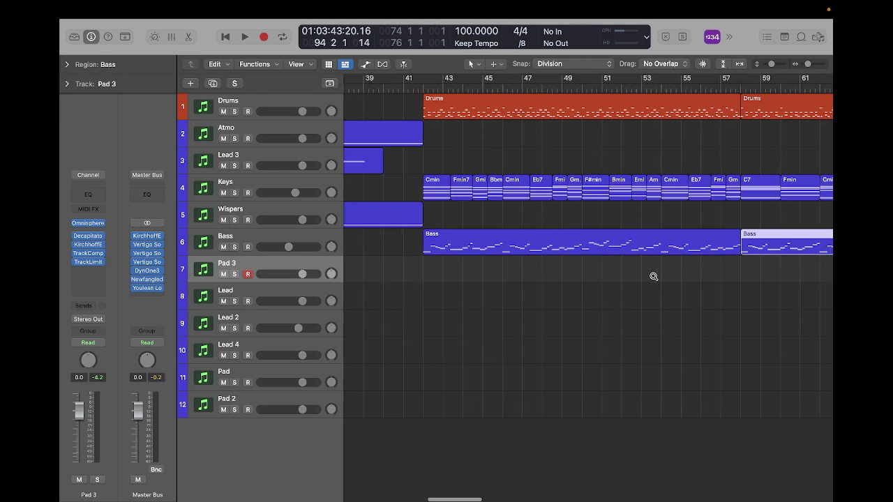
pyautogui.hscroll(15, 653, 277)
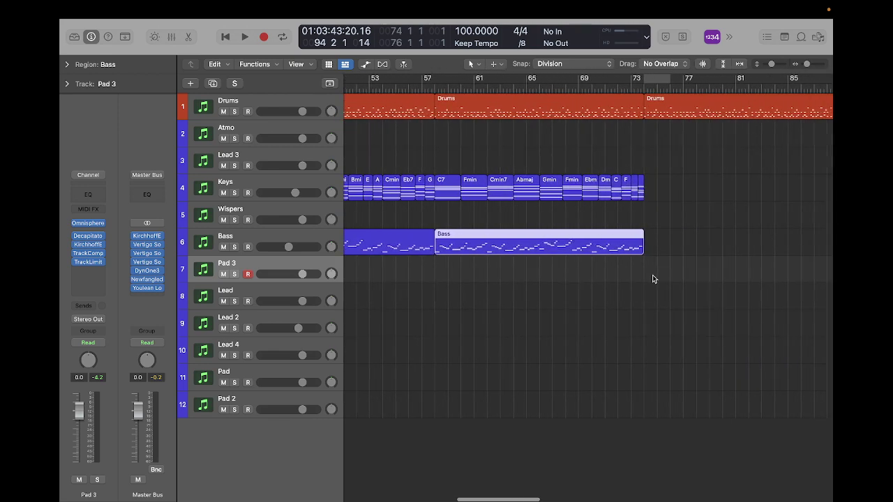
pyautogui.hscroll(1, 653, 279)
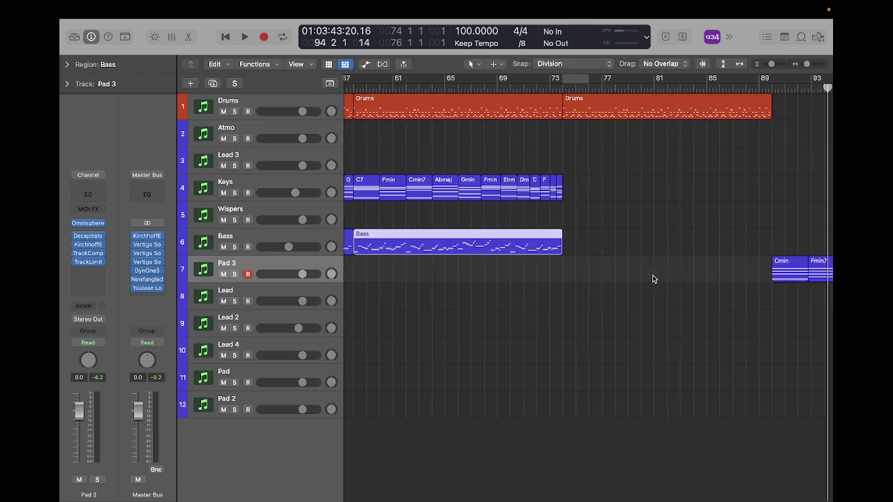
# - Move the Keys regions from the C7 chord at bar 58 onward so that they start at bar 74
pyautogui.hscroll(-6, 653, 277)
pyautogui.hscroll(-2, 652, 278)
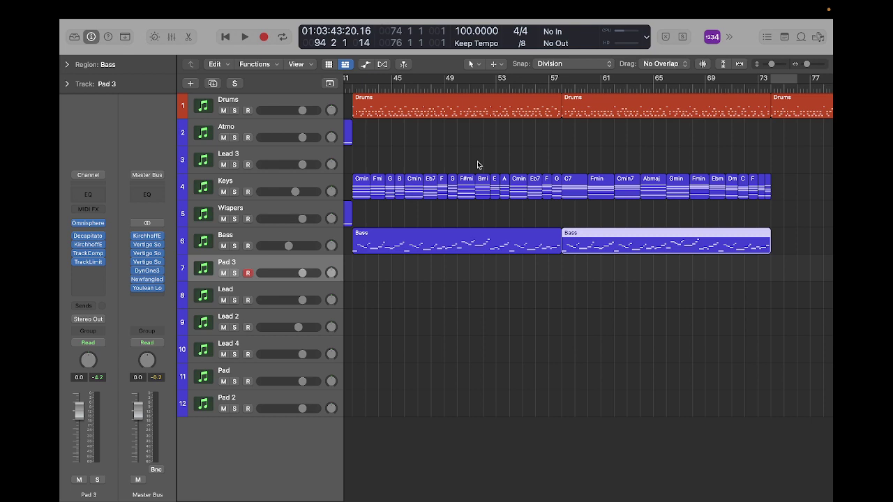
pyautogui.moveTo(459, 160); pyautogui.dragTo(769, 197)
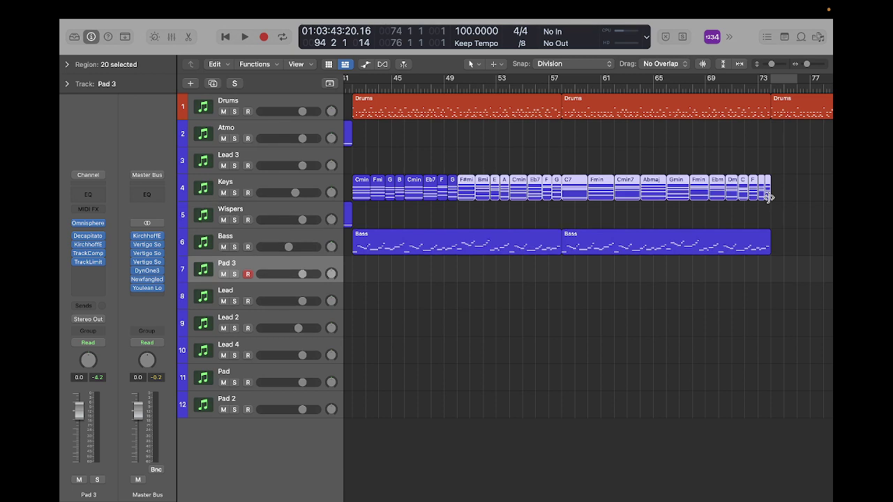
pyautogui.click(694, 152)
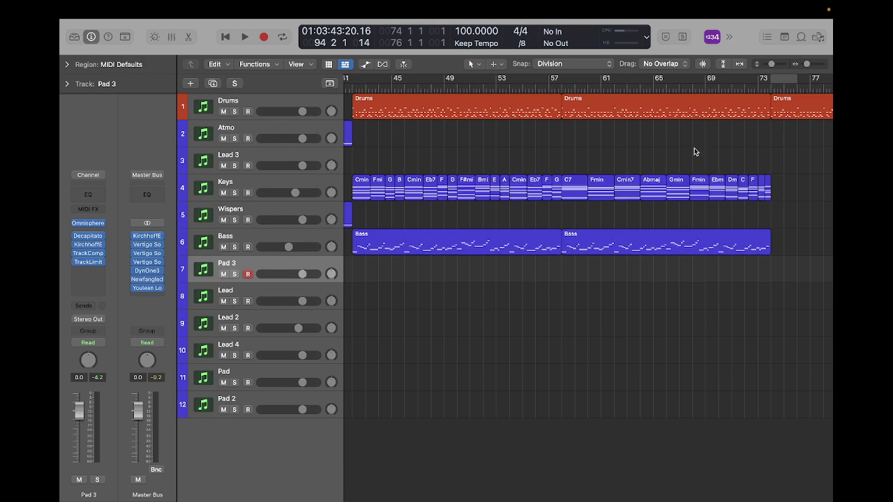
pyautogui.hscroll(5, 695, 152)
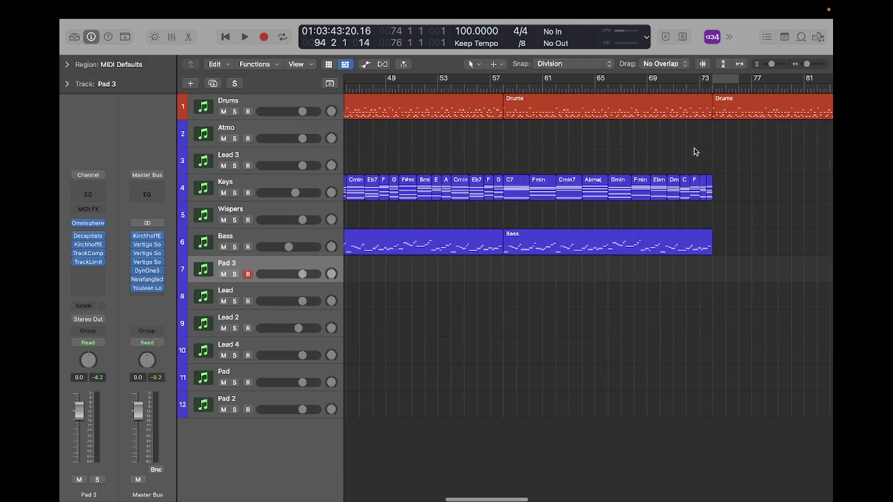
pyautogui.moveTo(488, 153); pyautogui.dragTo(687, 207)
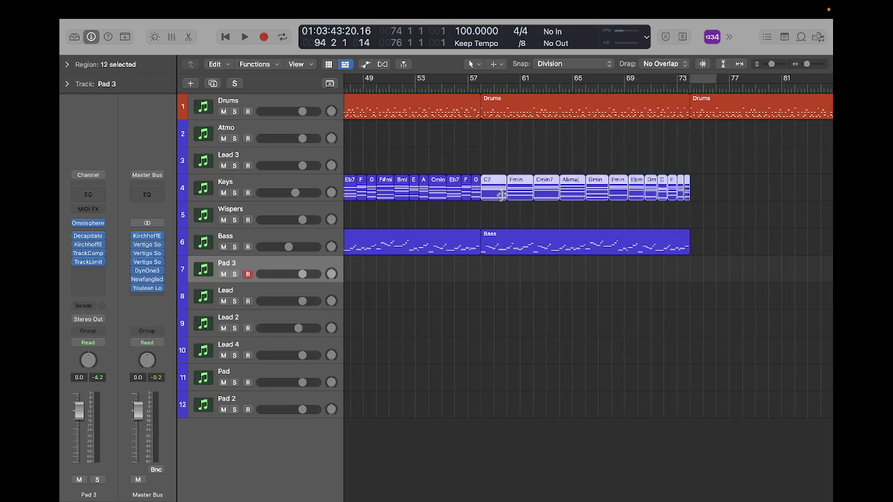
pyautogui.moveTo(497, 195); pyautogui.dragTo(707, 188)
pyautogui.scroll(3, 685, 187)
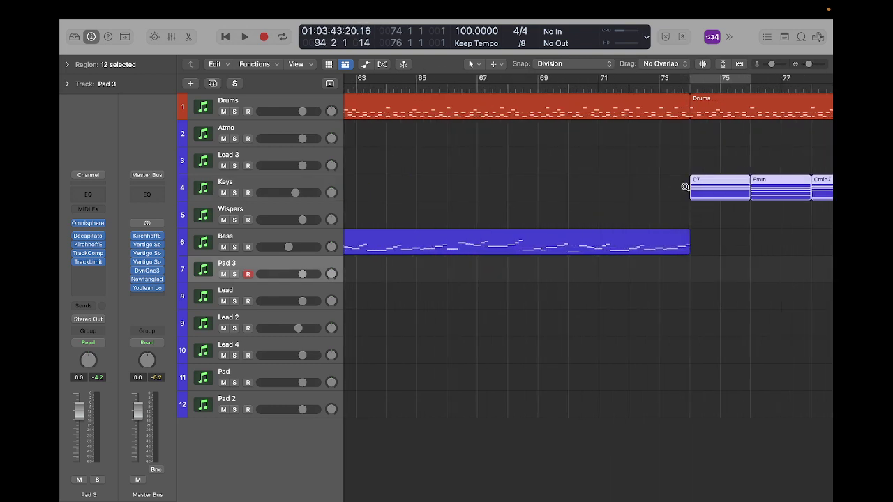
pyautogui.scroll(-4, 685, 187)
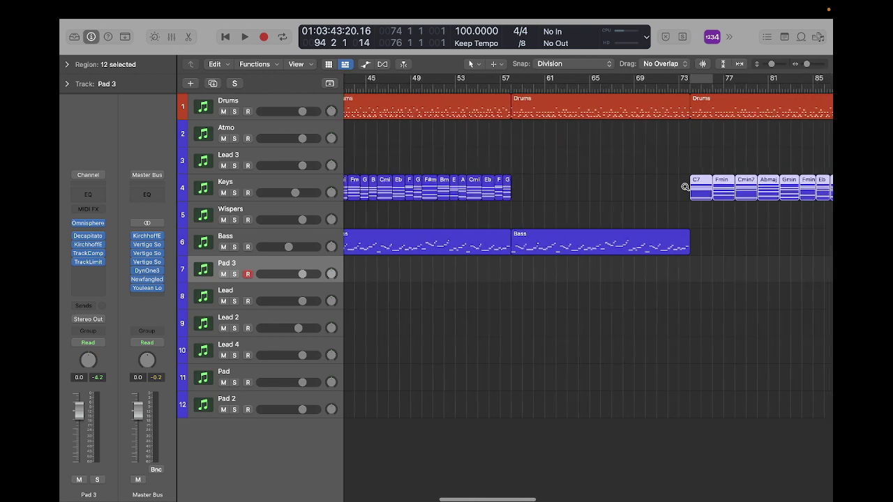
# - Repeat the Keys regions between bars 42 and 58 once, filling the gap from bar 58 to bar 74
pyautogui.hscroll(-5, 683, 188)
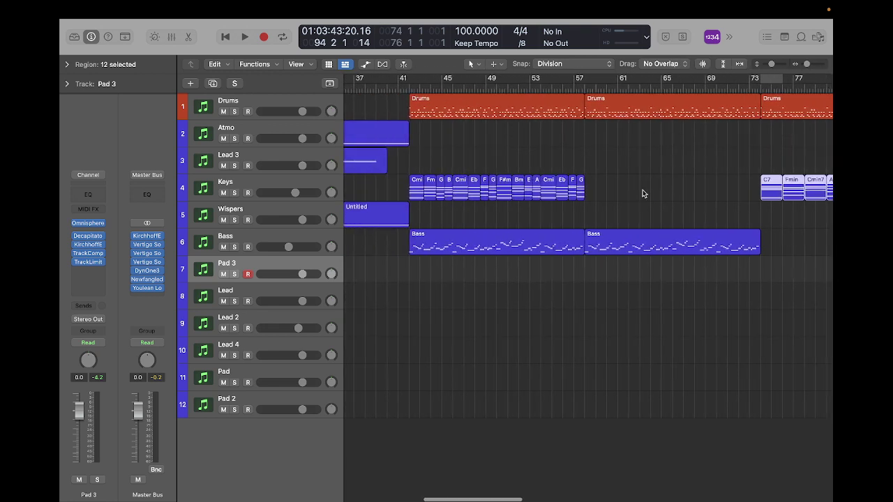
pyautogui.moveTo(633, 186); pyautogui.dragTo(404, 188)
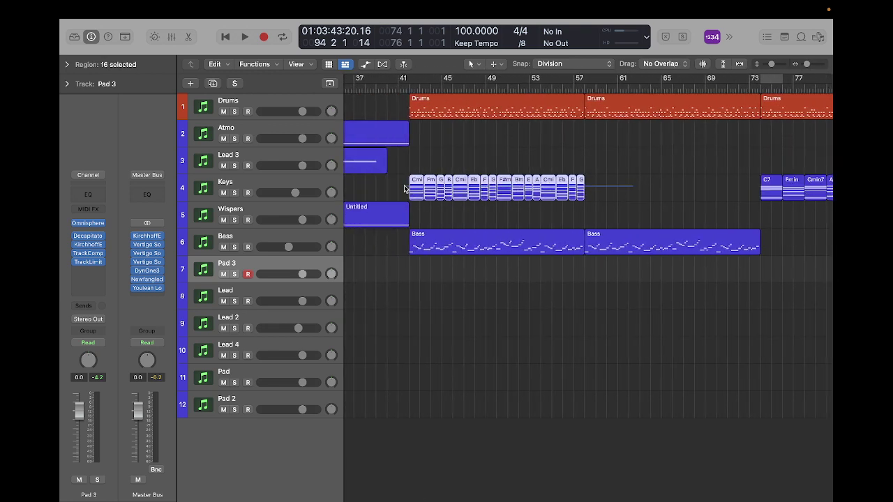
pyautogui.press('super+r')
pyautogui.click(604, 217)
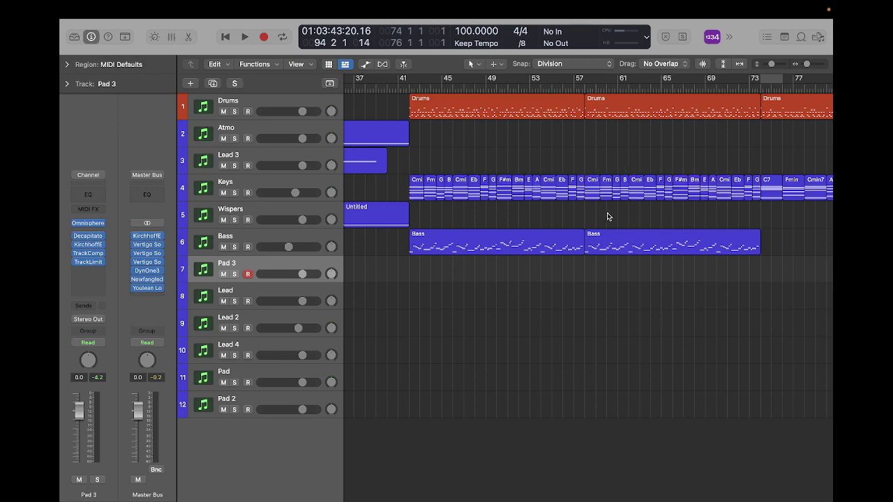
pyautogui.scroll(-5, 669, 212)
pyautogui.scroll(-3, 669, 212)
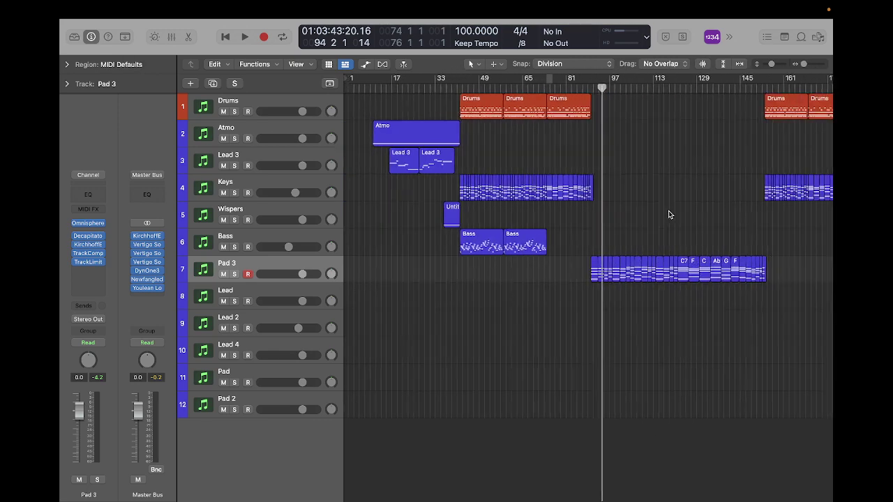
pyautogui.hscroll(5, 668, 213)
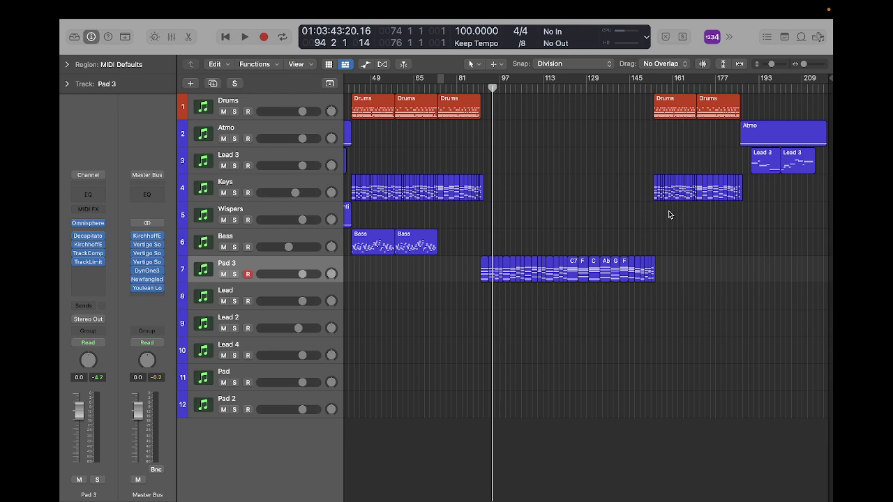
pyautogui.hscroll(-5, 668, 215)
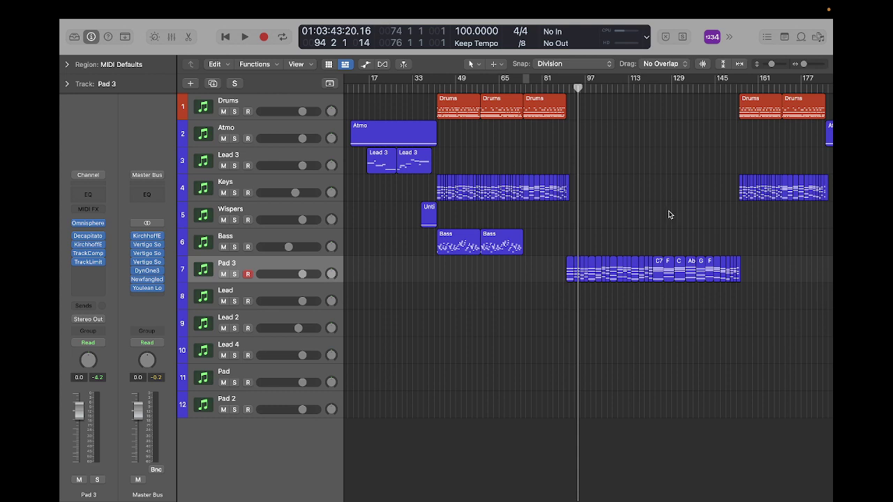
pyautogui.hscroll(-2, 668, 214)
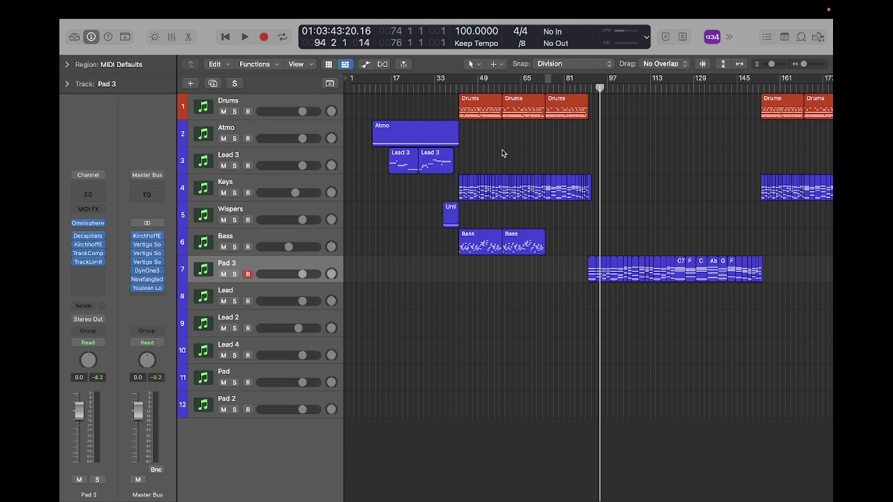
pyautogui.hscroll(5, 658, 196)
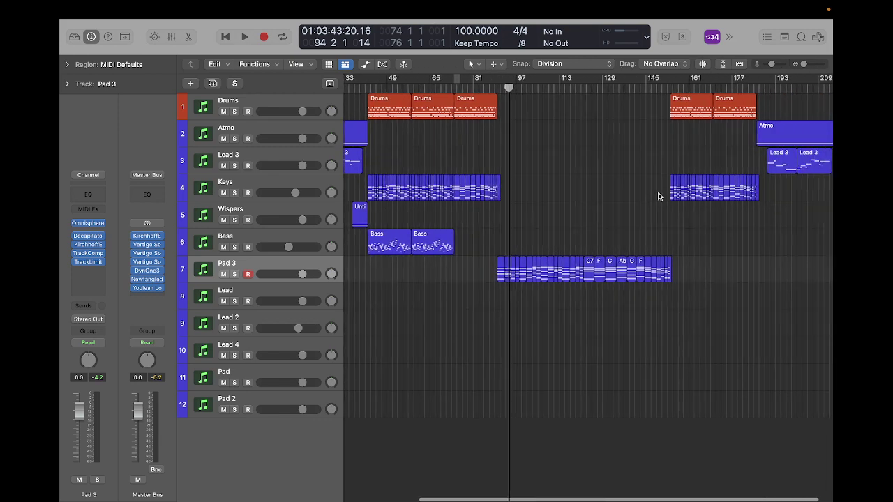
pyautogui.hscroll(-2, 657, 196)
pyautogui.hscroll(2, 658, 196)
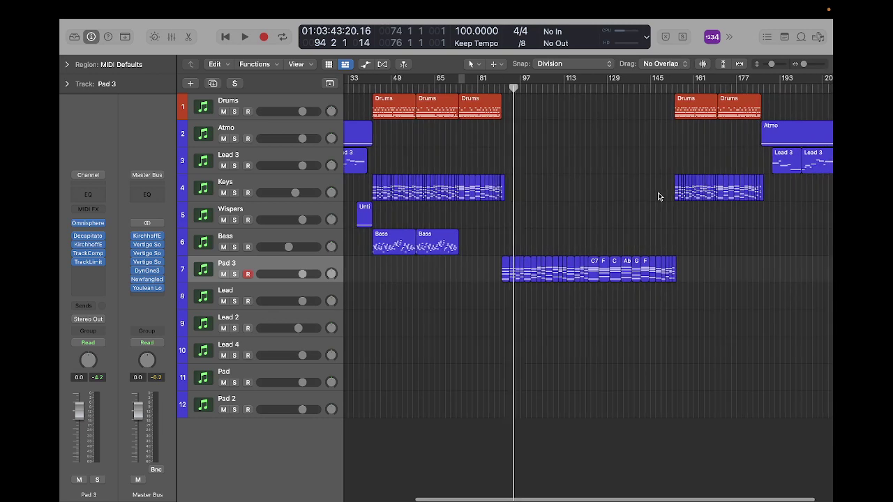
# - Create an empty MIDI region on the Bass track from bar 74 to bar 90, directly after the repeated Bass region
pyautogui.click(305, 238)
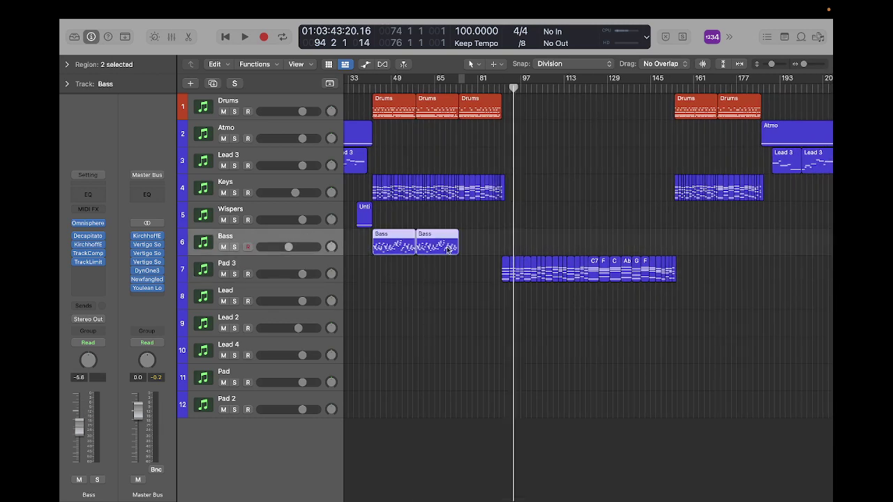
pyautogui.scroll(10, 452, 249)
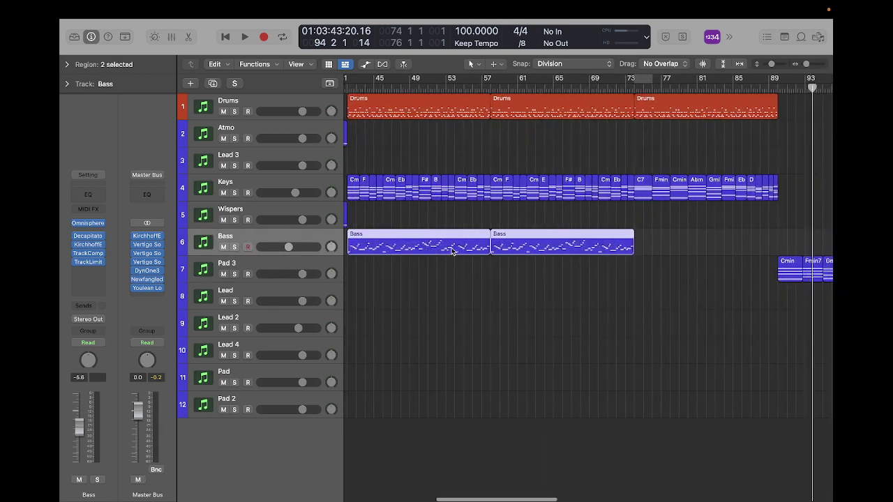
pyautogui.scroll(5, 452, 249)
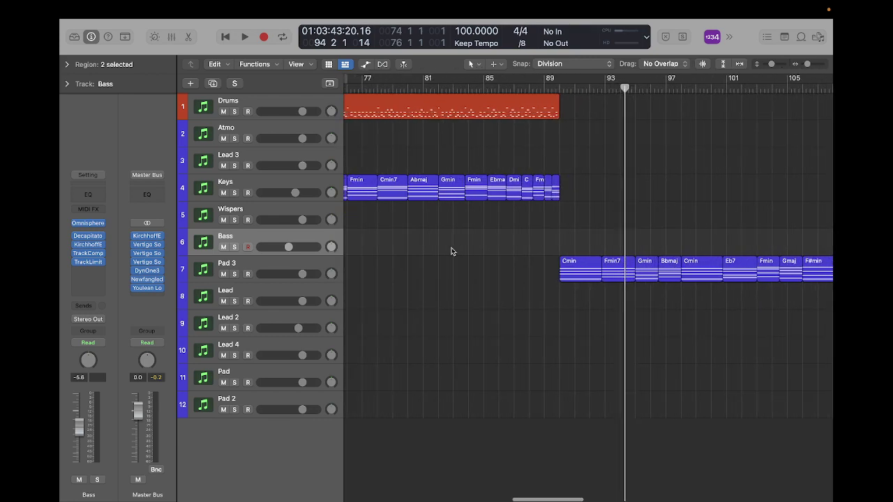
pyautogui.hscroll(-2, 451, 251)
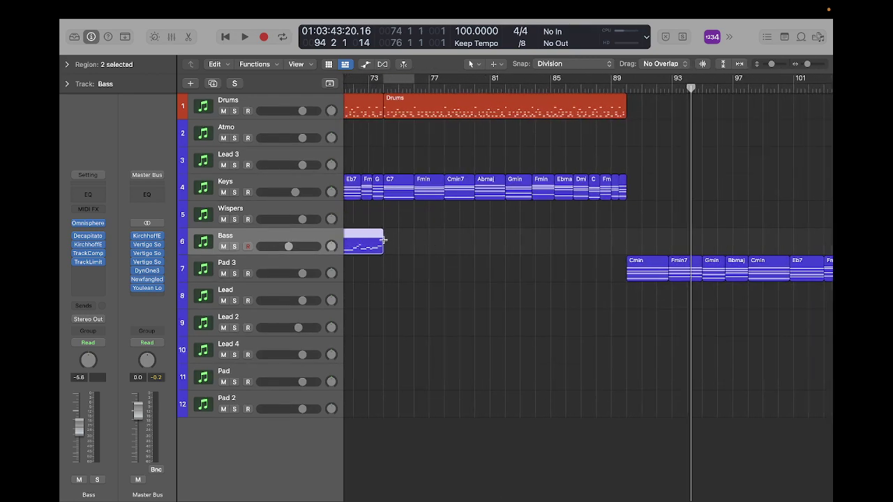
pyautogui.moveTo(384, 240); pyautogui.dragTo(624, 235)
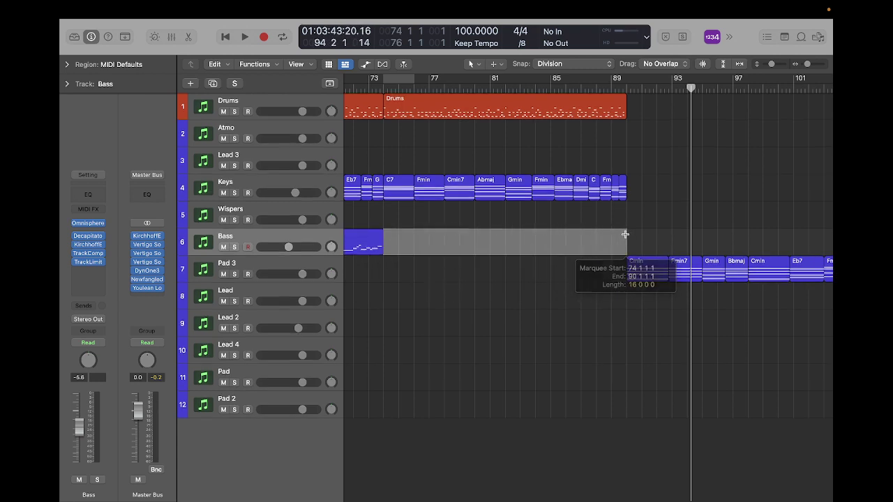
pyautogui.rightClick(548, 242)
pyautogui.click(557, 245)
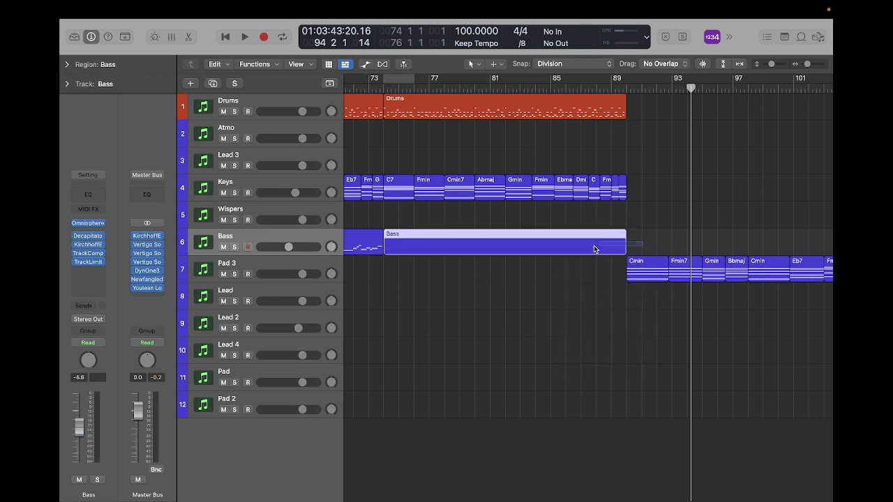
# - Open the empty Bass region together with the Bass region before it in the Piano Roll
pyautogui.keyDown('shift'); pyautogui.click(353, 239); pyautogui.keyUp('shift')
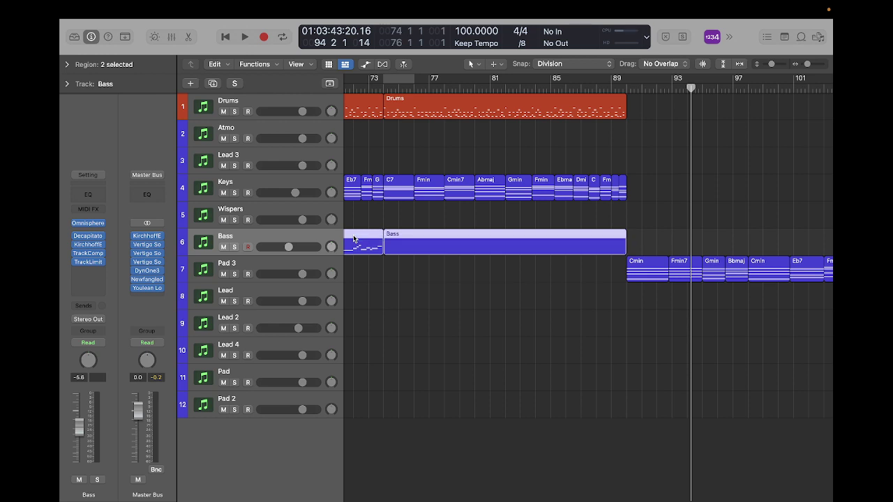
pyautogui.doubleClick(487, 238)
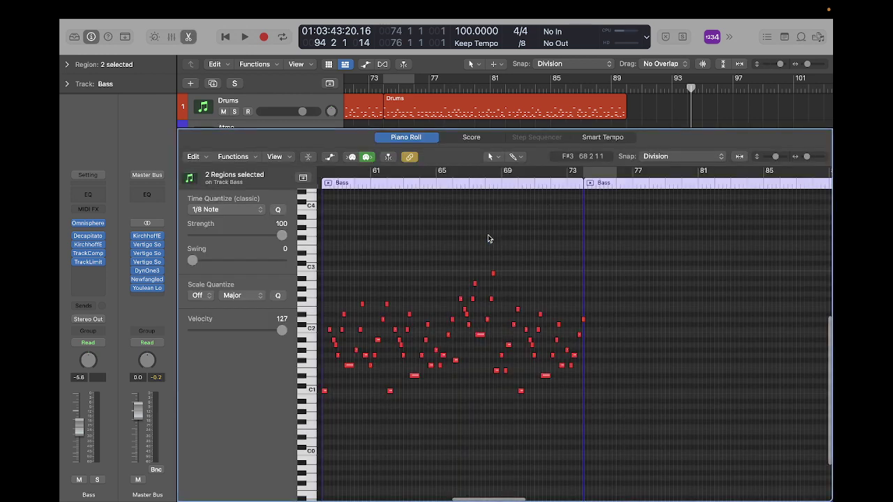
pyautogui.hscroll(-3, 487, 235)
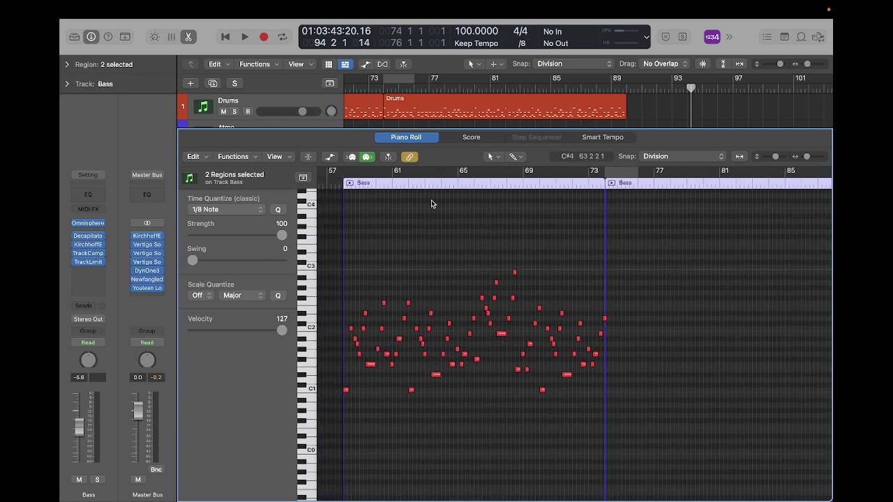
pyautogui.press('super+u')
pyautogui.press('space')
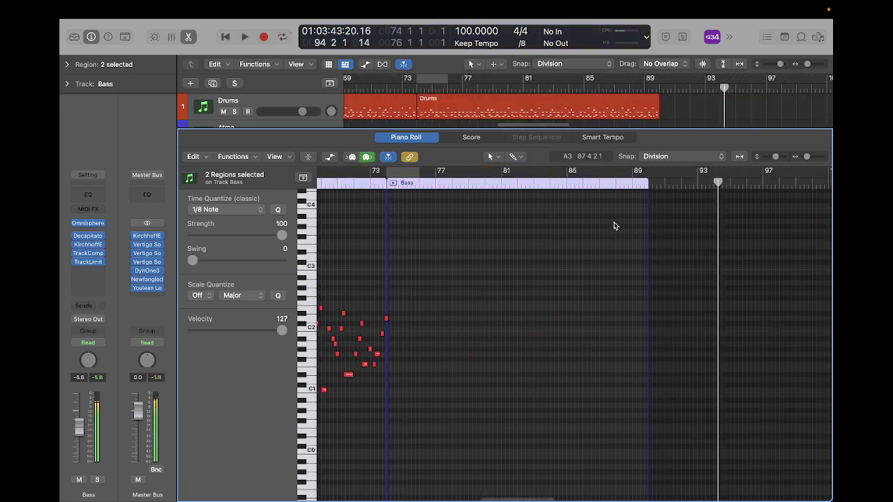
# - Show the Keys chords above the Piano Roll and place the playhead at bar 74, where the empty Bass region starts
pyautogui.scroll(-5, 641, 114)
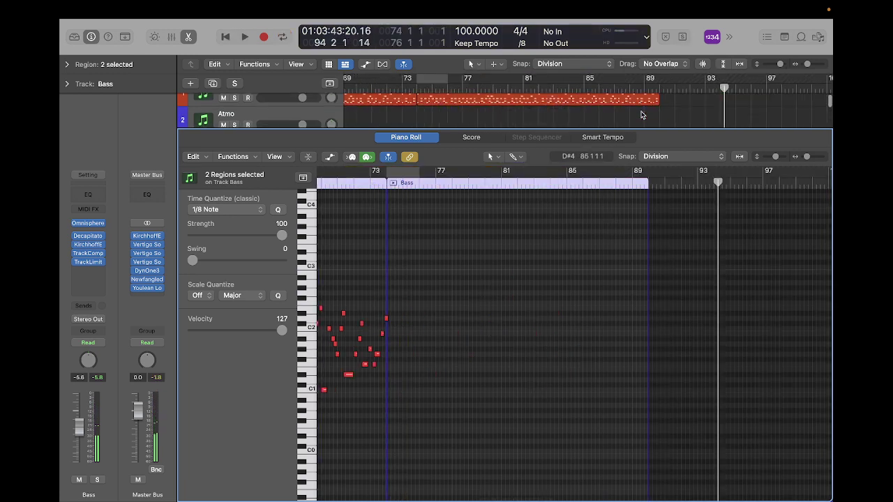
pyautogui.scroll(-2, 642, 113)
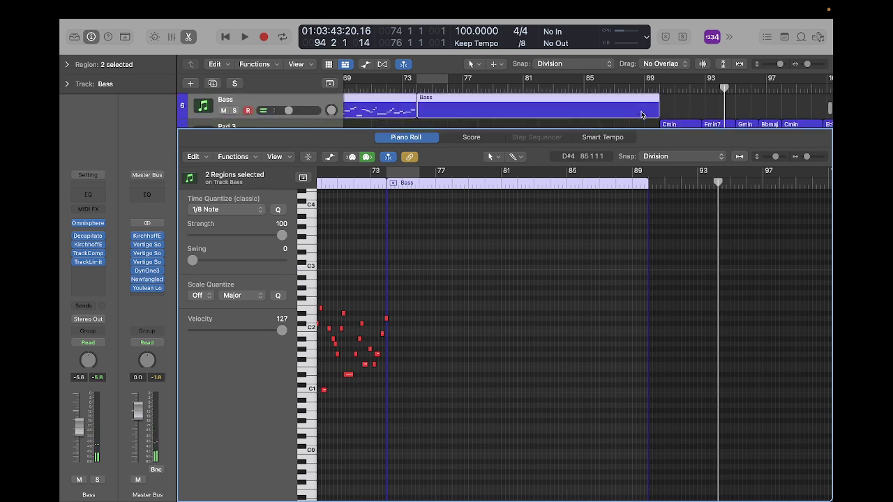
pyautogui.click(600, 109)
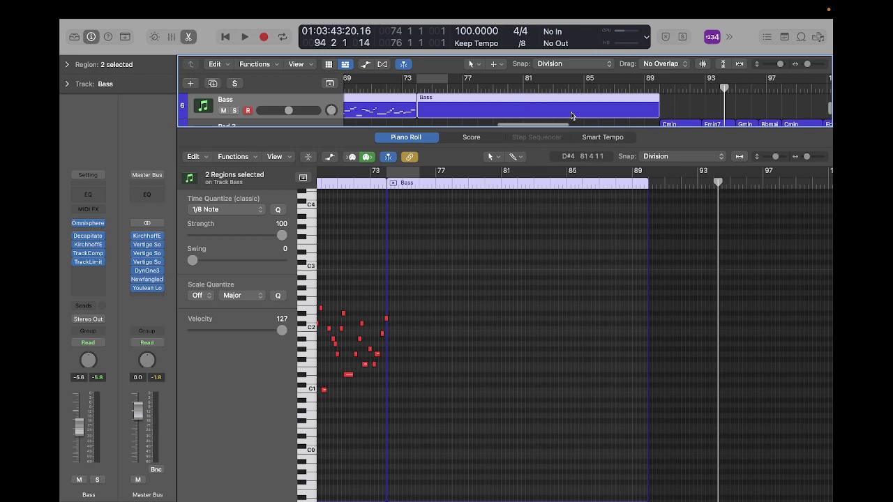
pyautogui.scroll(4, 570, 111)
pyautogui.scroll(-1, 571, 115)
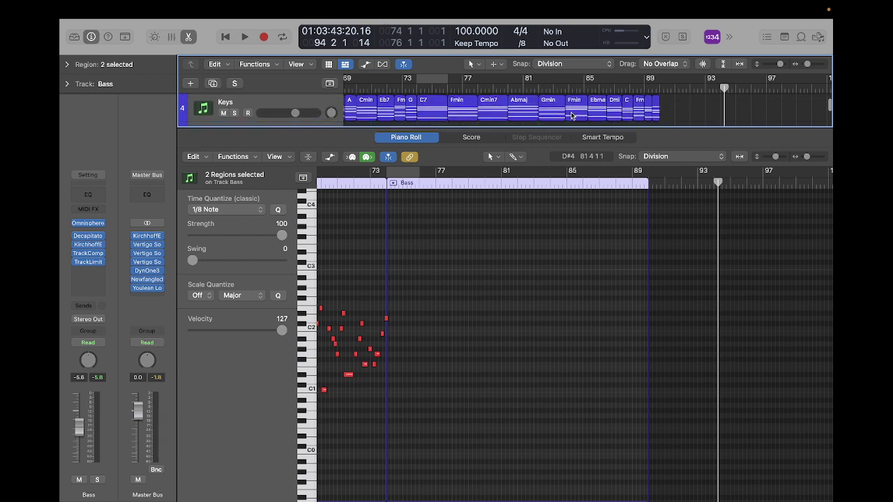
pyautogui.click(386, 185)
# - Examine the existing bass line between bars 58 and 74 in the Piano Roll
pyautogui.hscroll(-5, 401, 230)
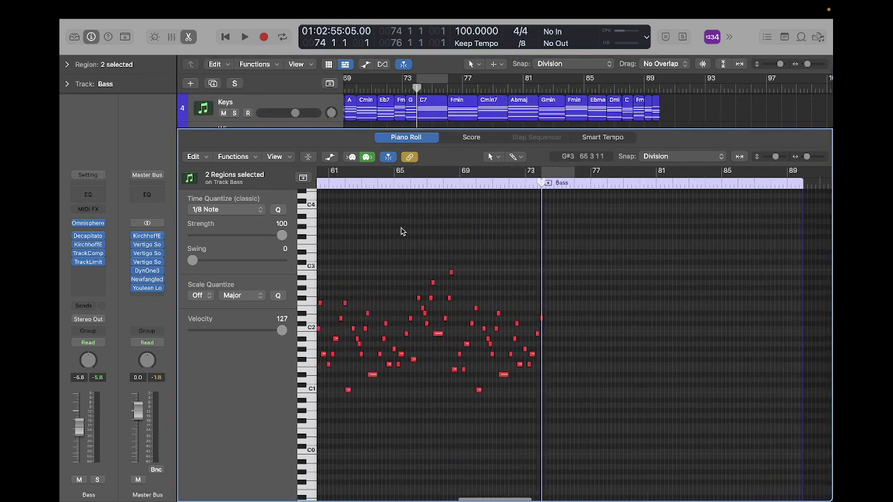
pyautogui.scroll(8, 401, 230)
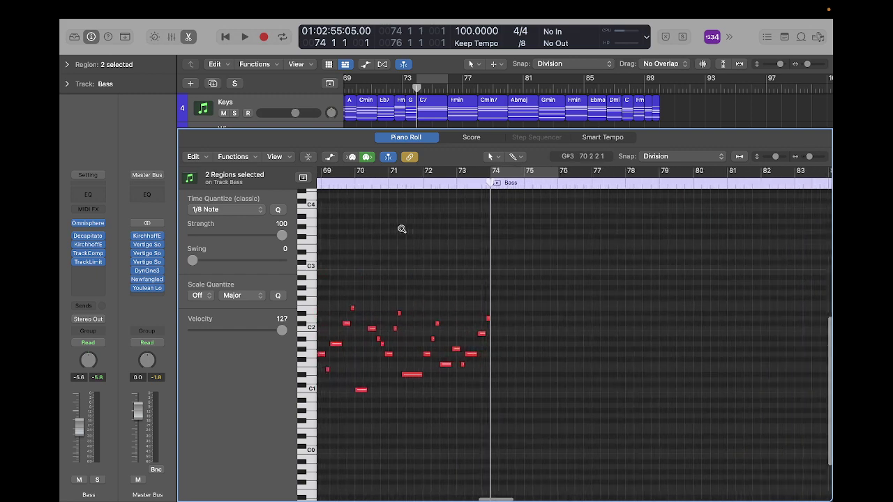
pyautogui.scroll(2, 401, 228)
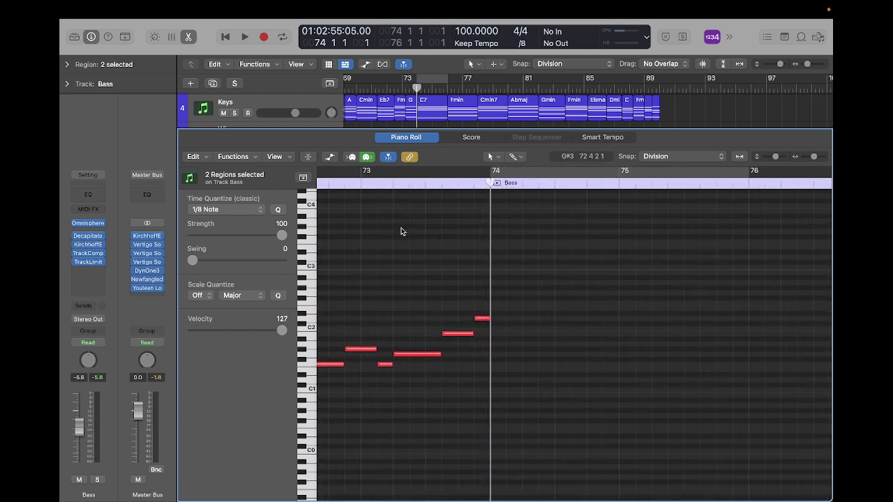
pyautogui.hscroll(4, 401, 231)
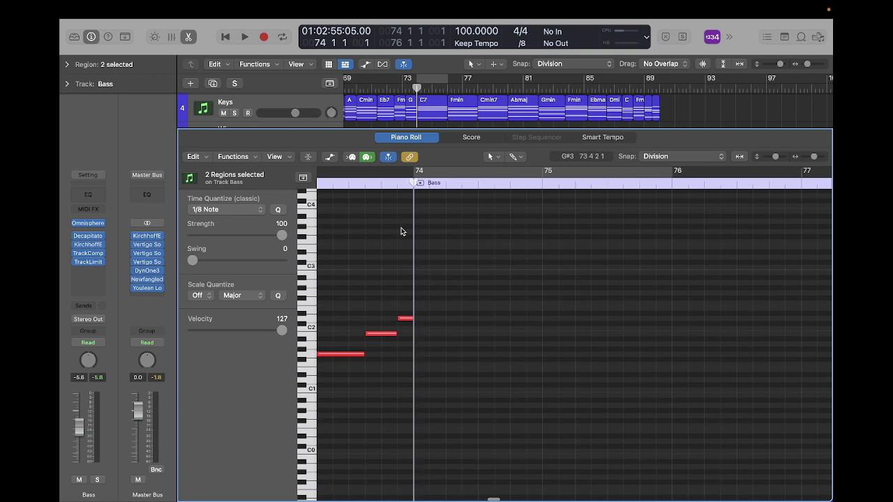
pyautogui.hscroll(-8, 401, 231)
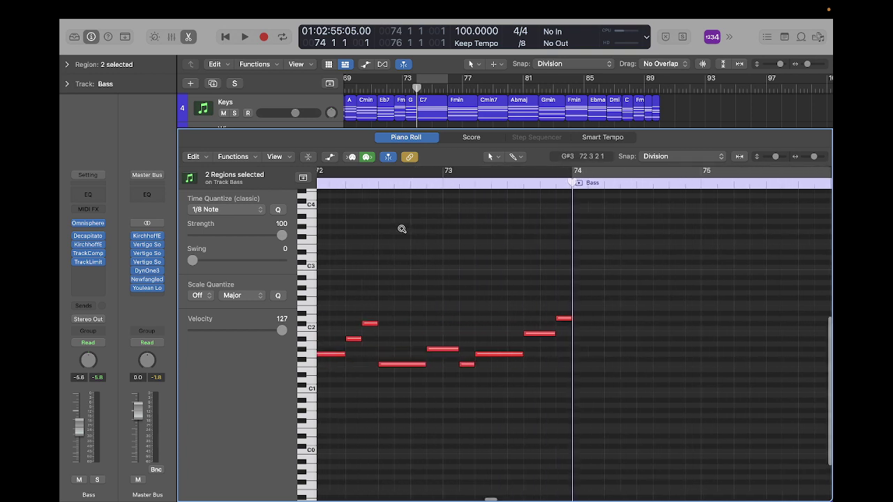
pyautogui.scroll(-6, 401, 229)
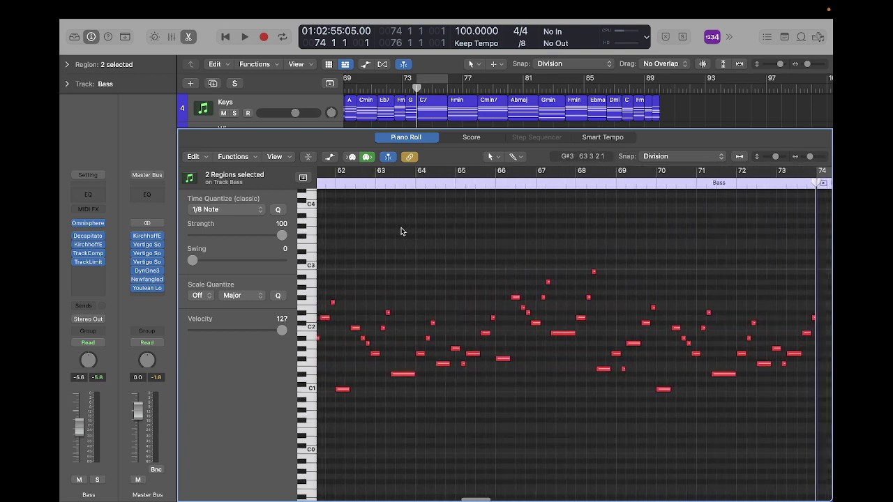
pyautogui.hscroll(-5, 401, 231)
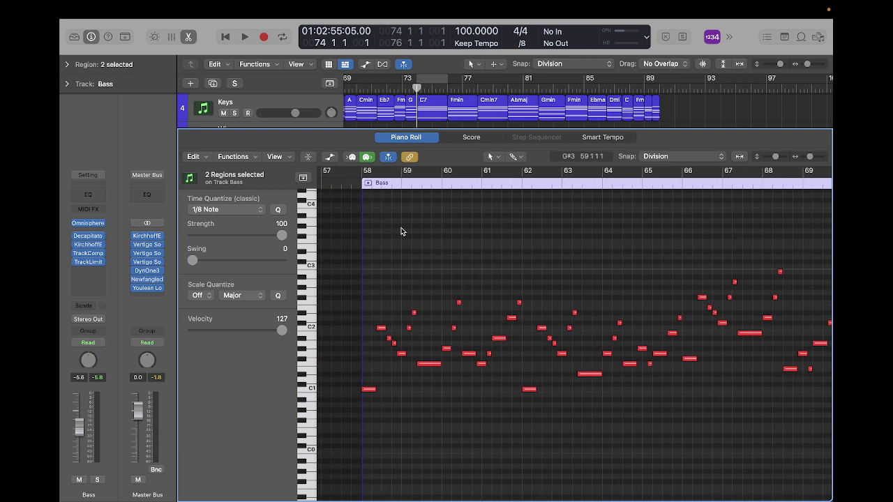
pyautogui.hscroll(12, 538, 236)
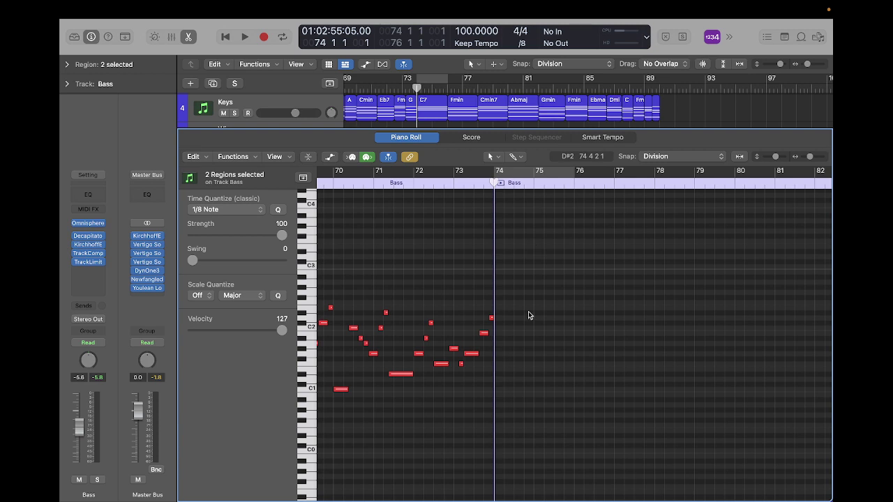
# - Add a C1 note at the start of bar 74 in the empty Bass region and lengthen it to two beats
pyautogui.scroll(5, 528, 311)
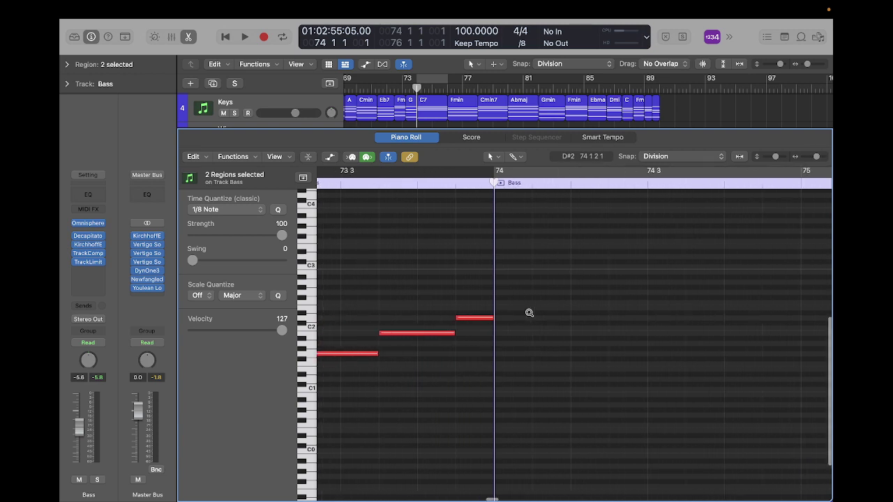
pyautogui.hscroll(5, 528, 315)
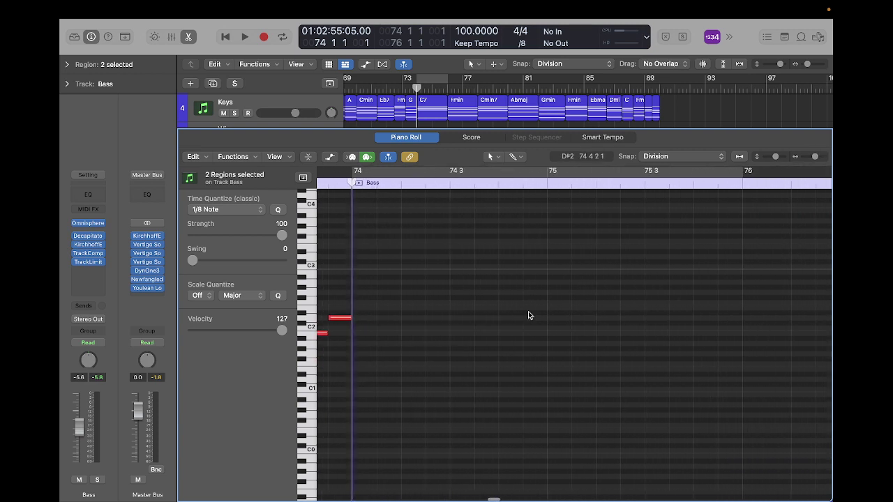
pyautogui.hscroll(-1, 528, 311)
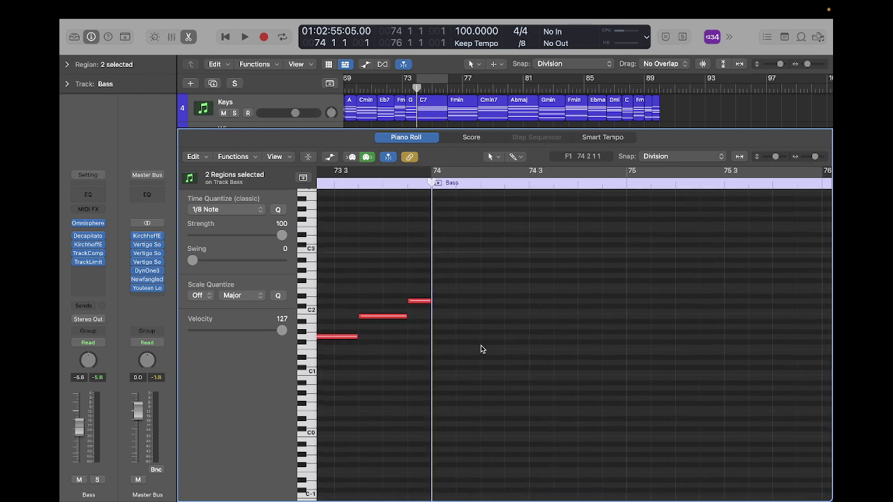
pyautogui.click(443, 373)
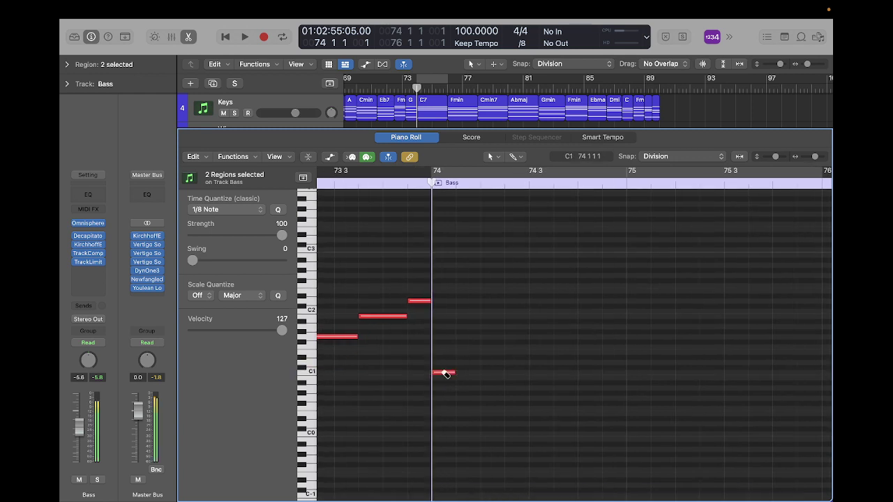
pyautogui.moveTo(453, 371); pyautogui.dragTo(528, 373)
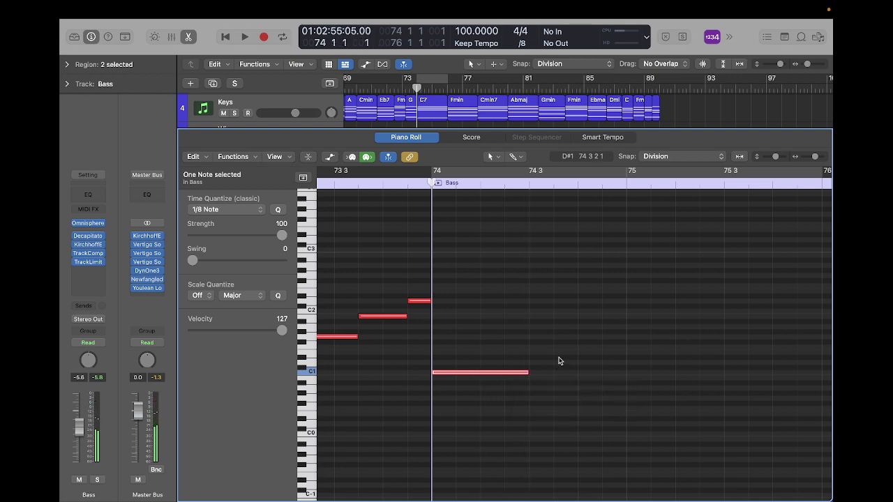
# - Add eighth notes G1 and C2 from beat 3 of bar 74, followed by a two-beat C1 note starting on beat 4
pyautogui.click(546, 338)
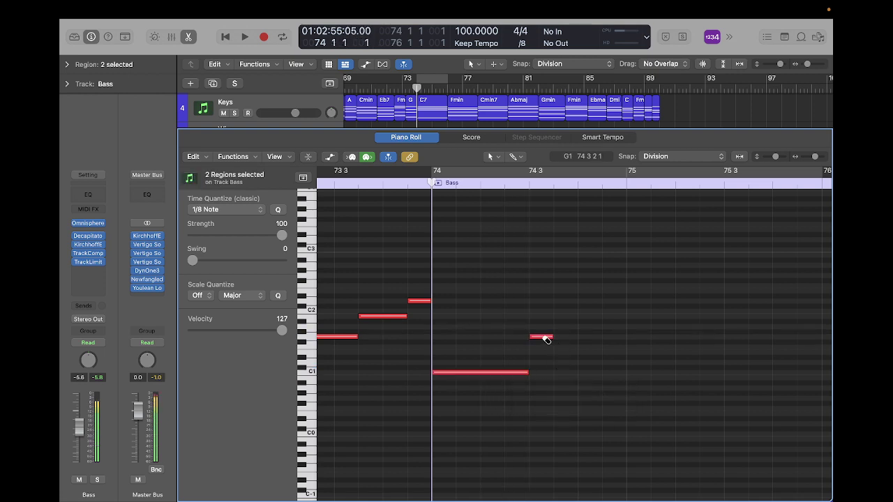
pyautogui.click(570, 310)
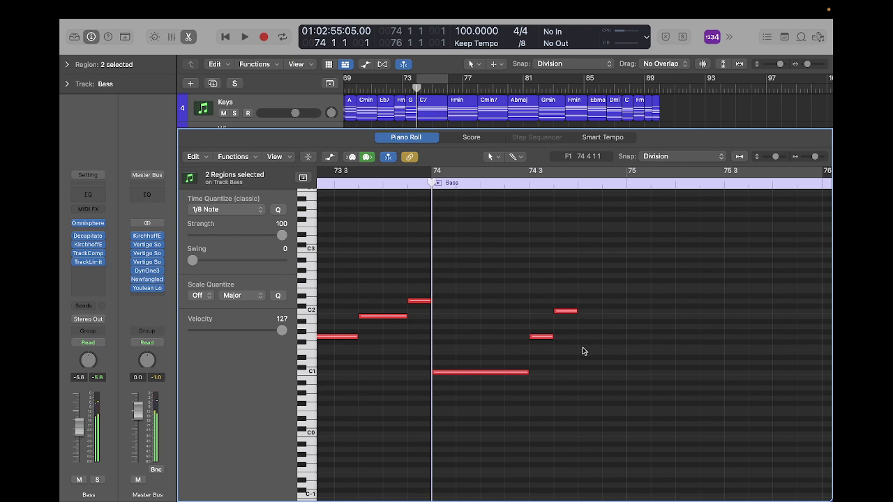
pyautogui.click(586, 371)
pyautogui.moveTo(600, 372); pyautogui.dragTo(651, 372)
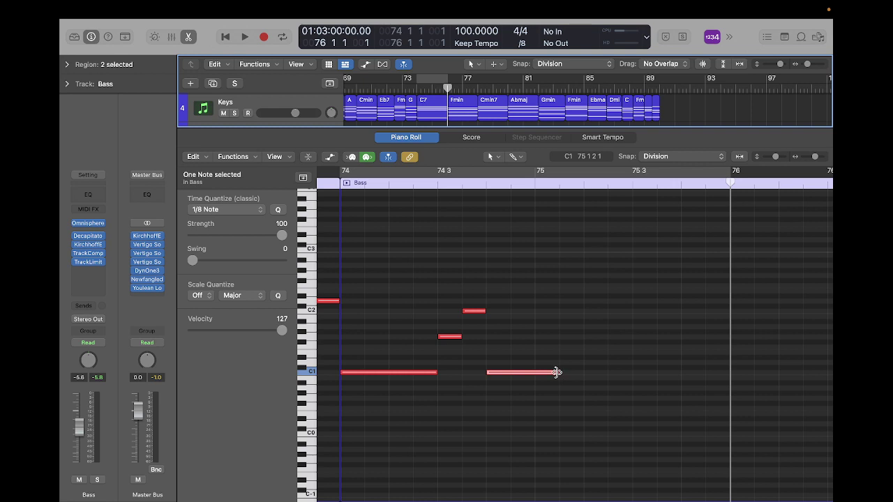
pyautogui.moveTo(558, 372); pyautogui.dragTo(583, 372)
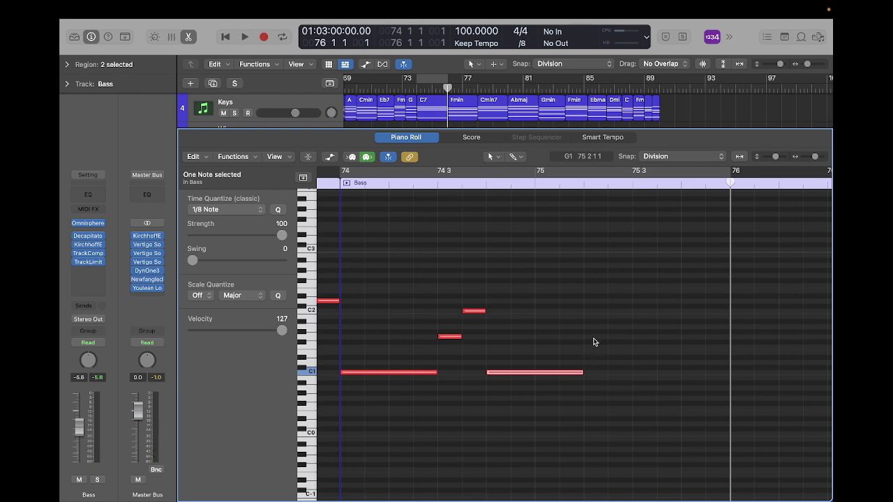
# - Add a descending run of eighth notes G1, F#1, E1, D1 and C1 starting on beat 2 of bar 75
pyautogui.keyDown('super'); pyautogui.click(590, 339); pyautogui.keyUp('super')
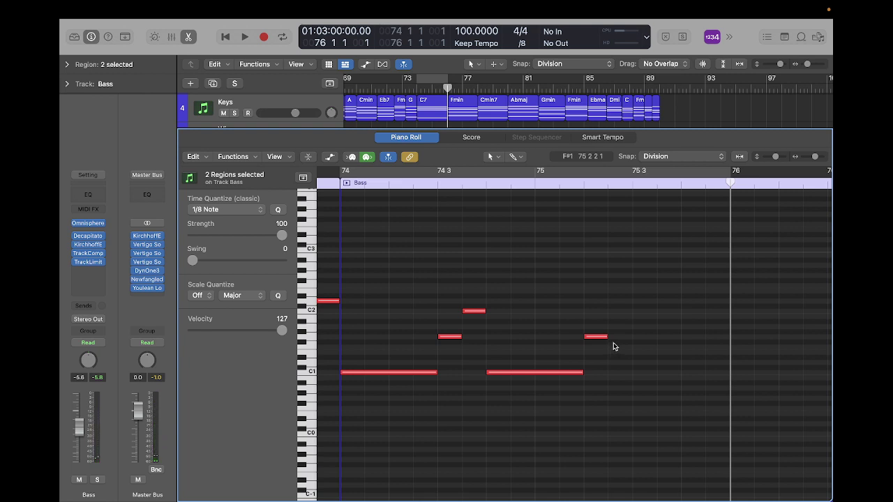
pyautogui.keyDown('super'); pyautogui.click(614, 345); pyautogui.keyUp('super')
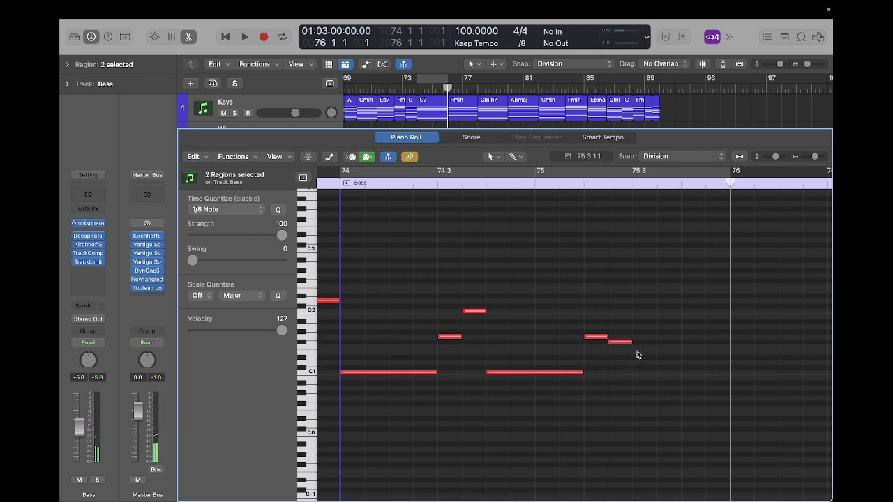
pyautogui.keyDown('super'); pyautogui.click(636, 353); pyautogui.keyUp('super')
pyautogui.keyDown('super'); pyautogui.click(659, 362); pyautogui.keyUp('super')
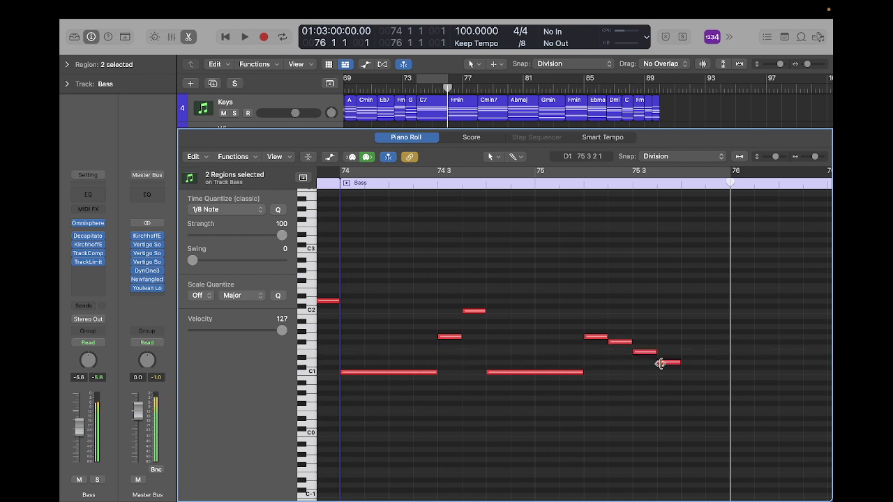
pyautogui.keyDown('super'); pyautogui.click(683, 372); pyautogui.keyUp('super')
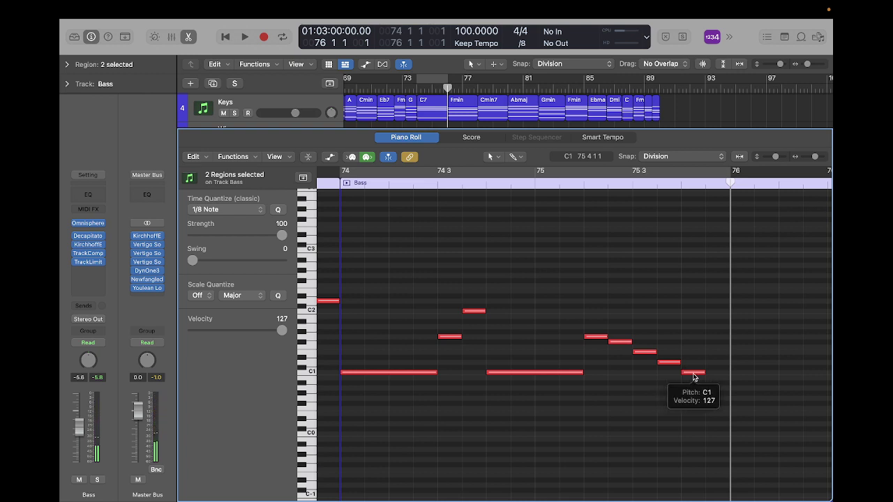
# - Fill beat 4 of bar 75 with eighth notes G1 and C2, and lower the D1 just before it to C1
pyautogui.moveTo(693, 377); pyautogui.dragTo(714, 315)
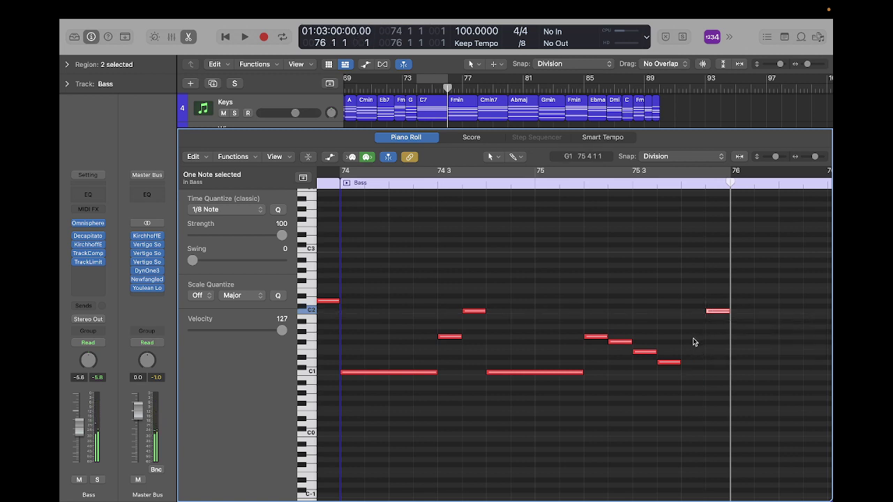
pyautogui.click(690, 337)
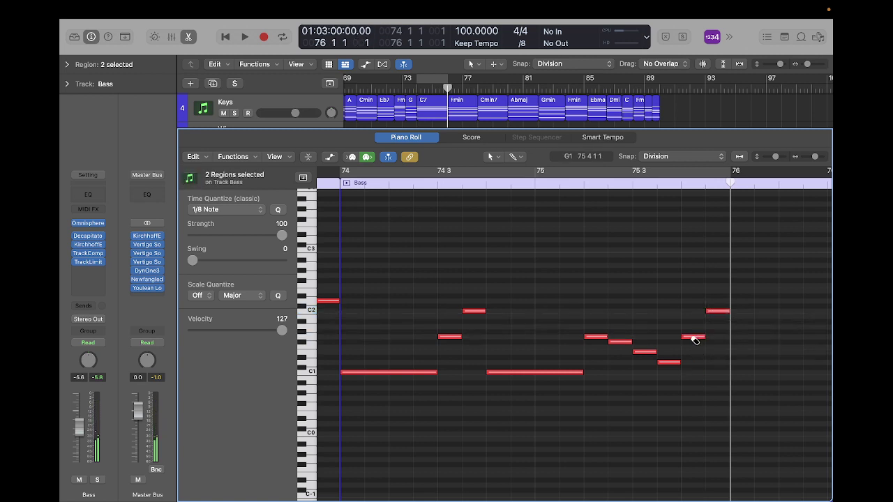
pyautogui.click(641, 353)
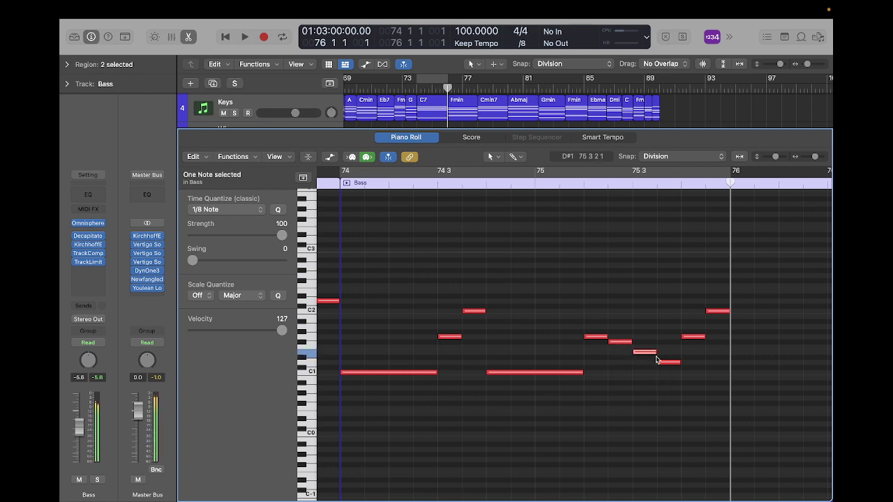
pyautogui.moveTo(669, 364); pyautogui.dragTo(668, 376)
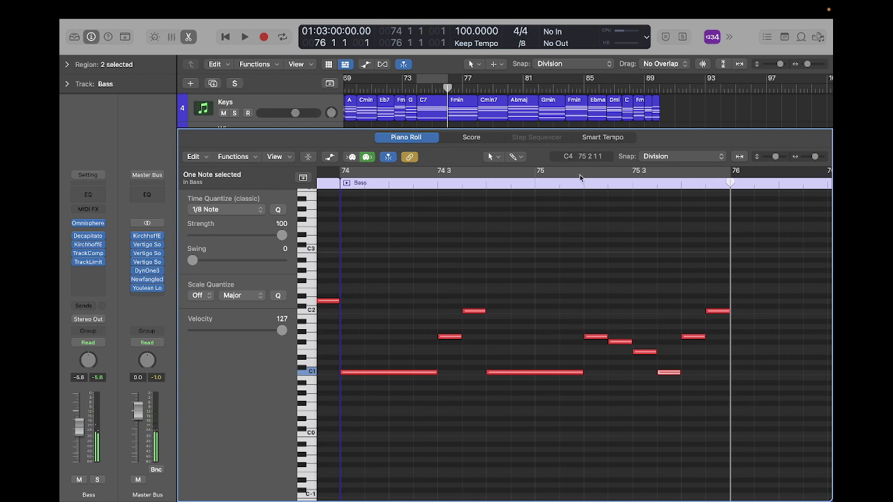
# - Play back the new bass notes in bars 74 and 75 to check the phrase leading into bar 76
pyautogui.click(389, 181)
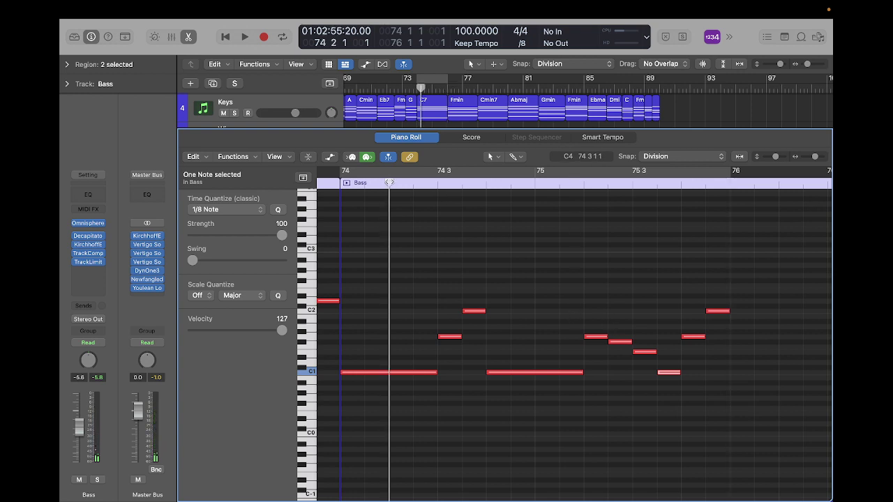
pyautogui.press('space')
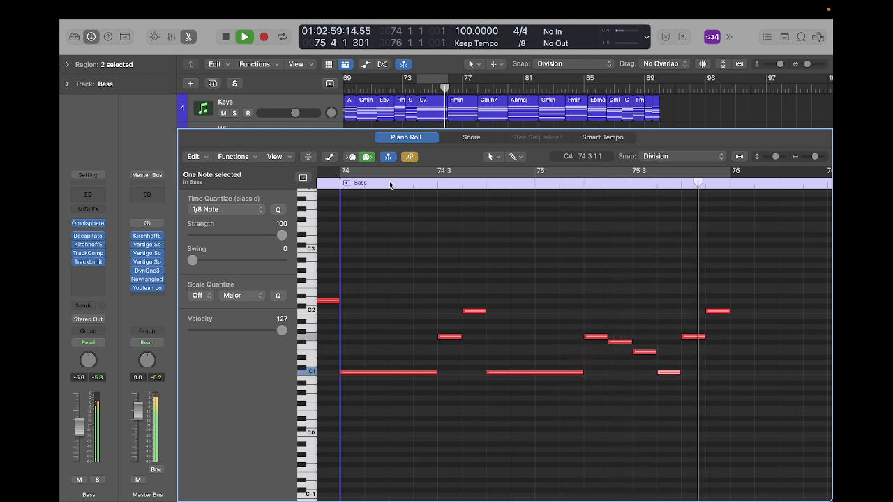
pyautogui.press('space')
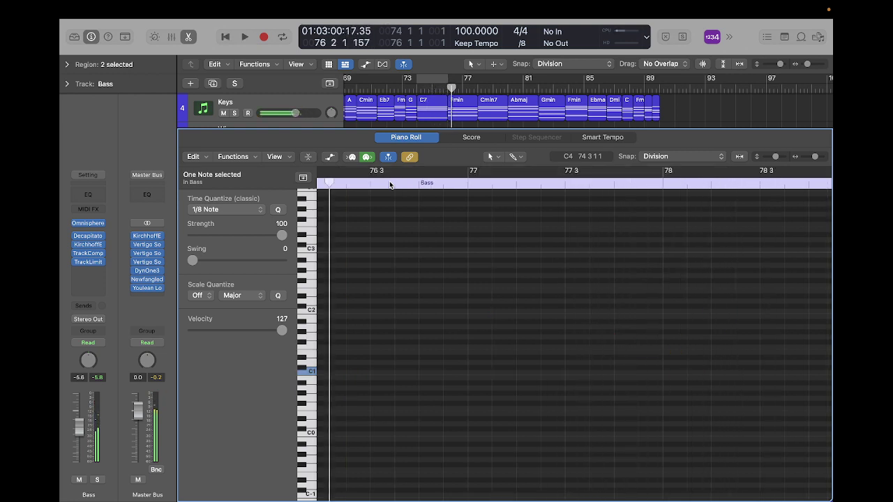
pyautogui.hscroll(-10, 405, 261)
pyautogui.hscroll(-2, 405, 261)
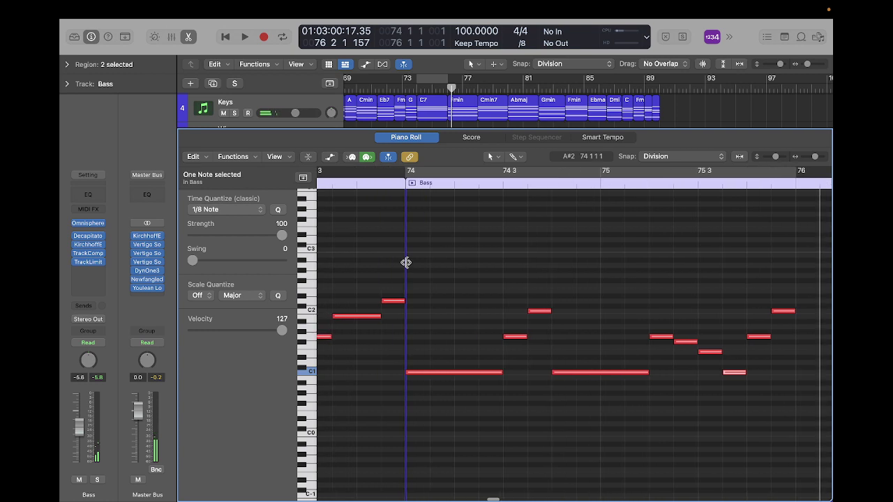
pyautogui.click(412, 184)
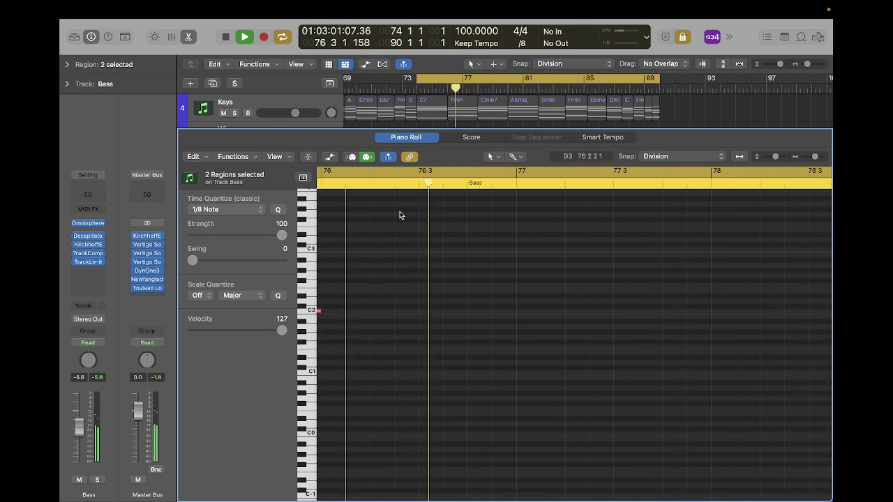
pyautogui.press('space')
# - Lower the F#1 in bar 75 to E1 and raise the note on beat 3 to C2
pyautogui.hscroll(-10, 406, 241)
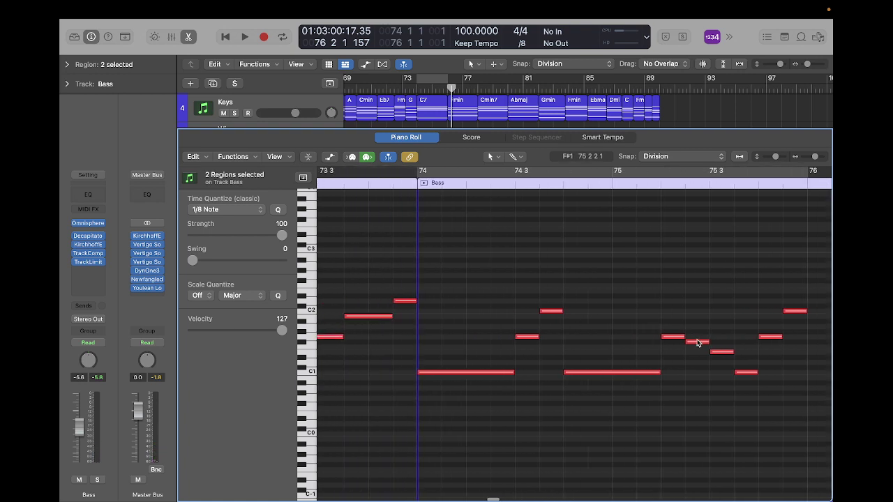
pyautogui.moveTo(699, 344)
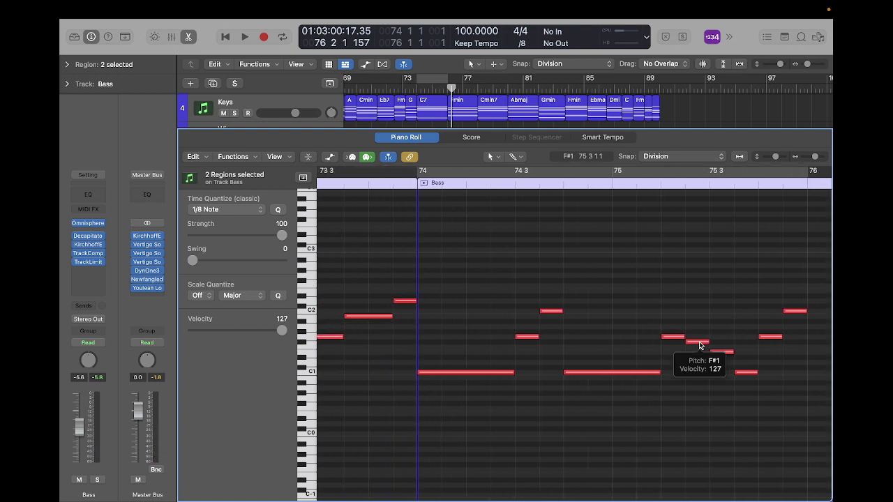
pyautogui.moveTo(698, 341); pyautogui.dragTo(763, 384)
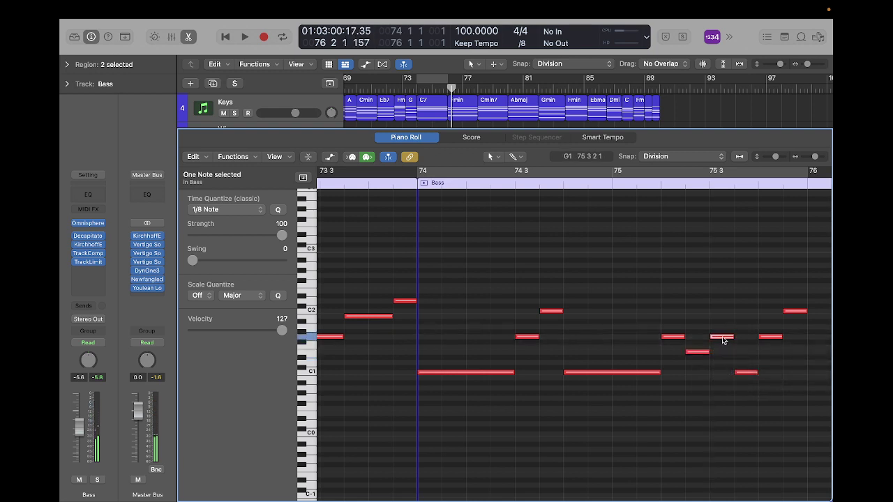
pyautogui.moveTo(723, 340); pyautogui.dragTo(723, 311)
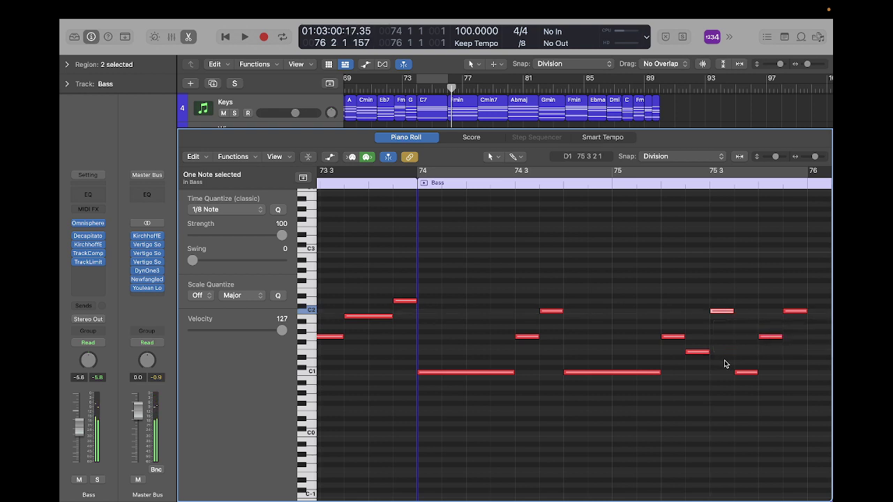
# - Place the playhead at the start of bar 74 and listen to the revised bass phrase up to bar 76
pyautogui.press('space')
pyautogui.press('space')
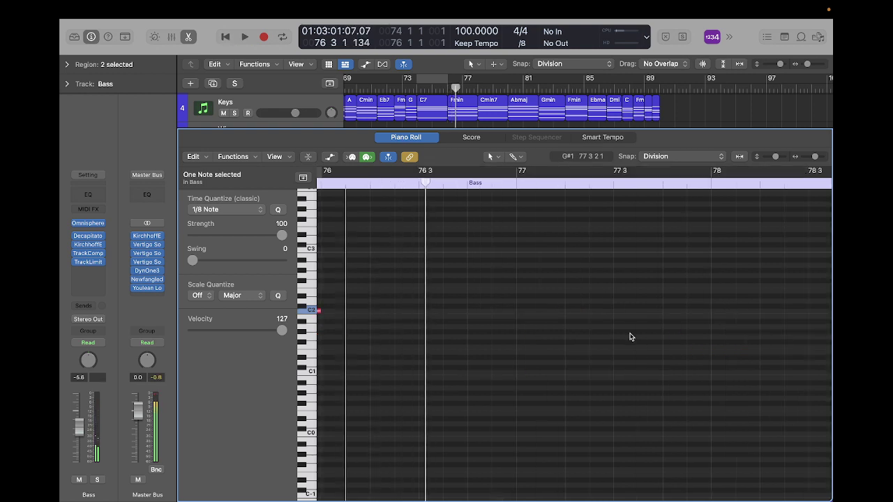
pyautogui.hscroll(-10, 629, 337)
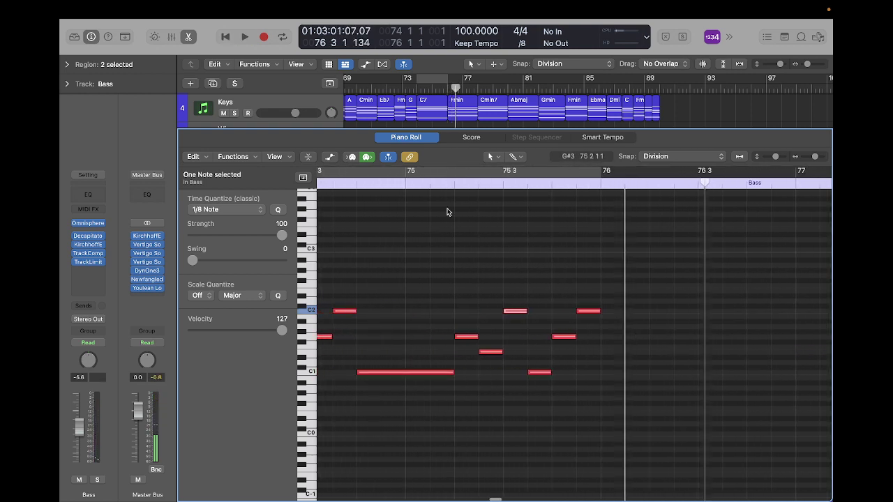
pyautogui.hscroll(-10, 430, 245)
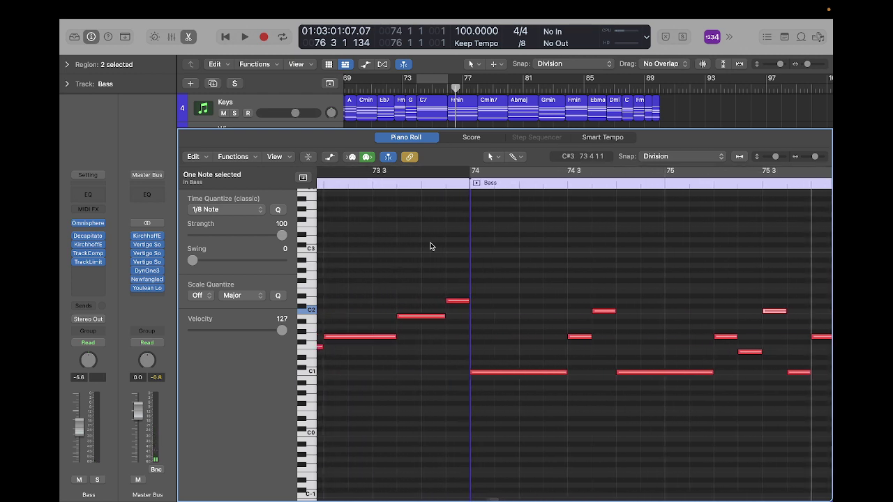
pyautogui.click(416, 89)
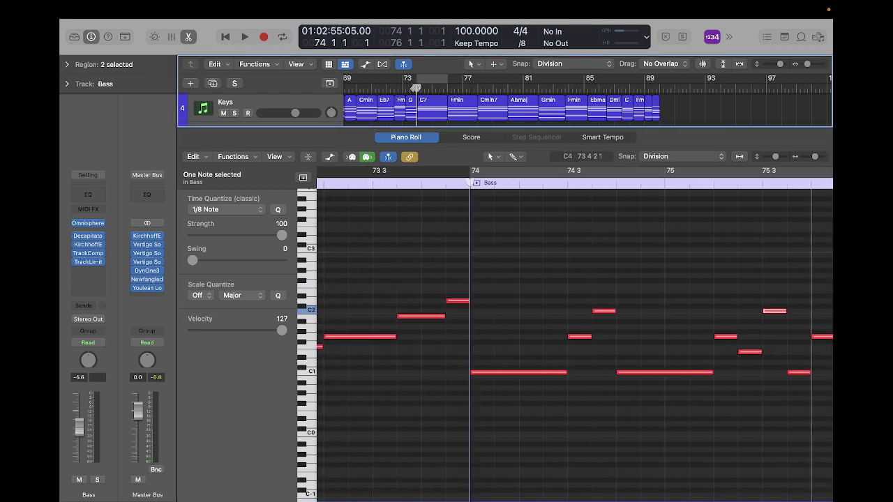
pyautogui.press('space')
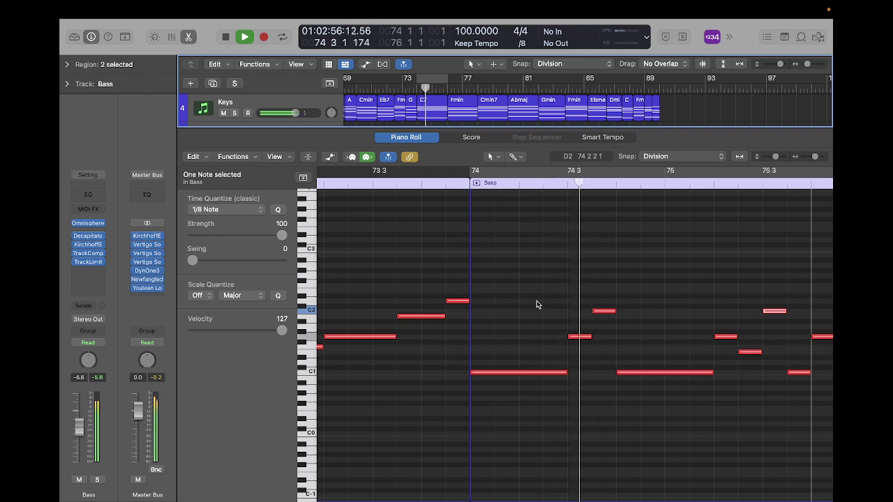
pyautogui.hscroll(3, 677, 302)
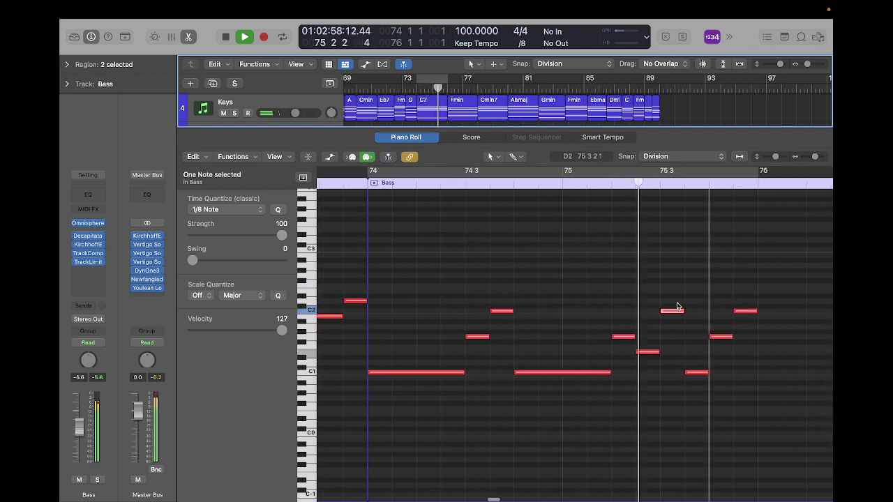
pyautogui.hscroll(1, 677, 302)
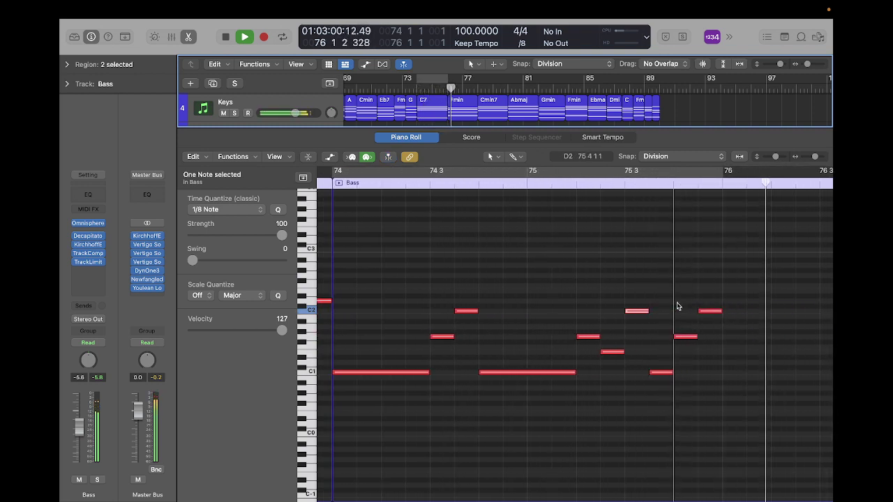
pyautogui.press('space')
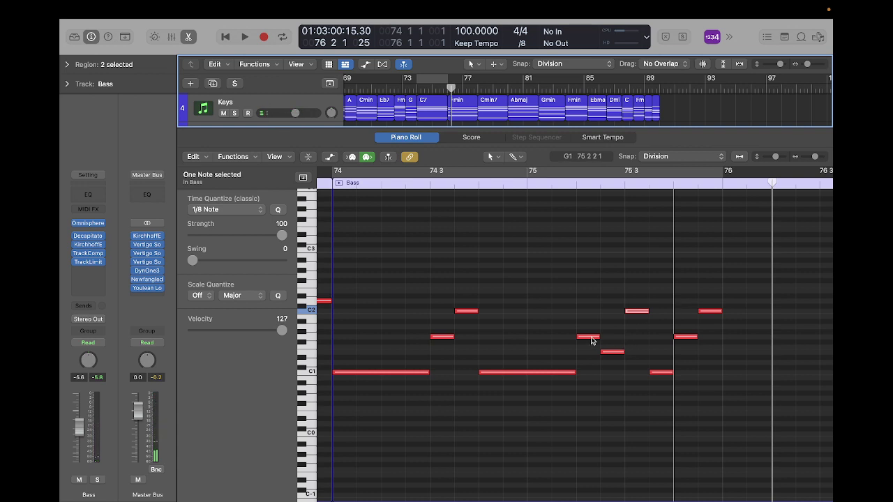
# - Change the three eighth notes from beat 2 of bar 75 to a descending C2, G1 and E1
pyautogui.moveTo(591, 340); pyautogui.dragTo(615, 320)
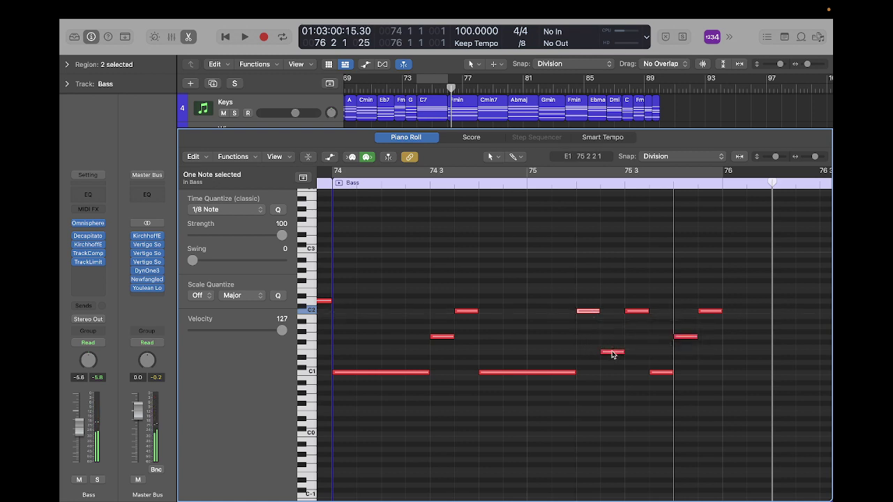
pyautogui.moveTo(612, 354); pyautogui.dragTo(637, 353)
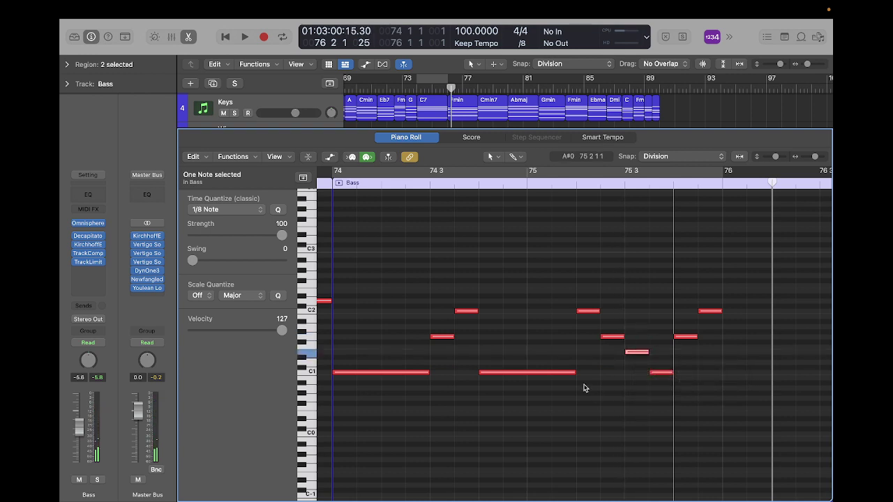
# - Play the Bass region from its start at bar 74 to hear the changed run in bar 75
pyautogui.hscroll(-5, 520, 332)
pyautogui.hscroll(-1, 519, 333)
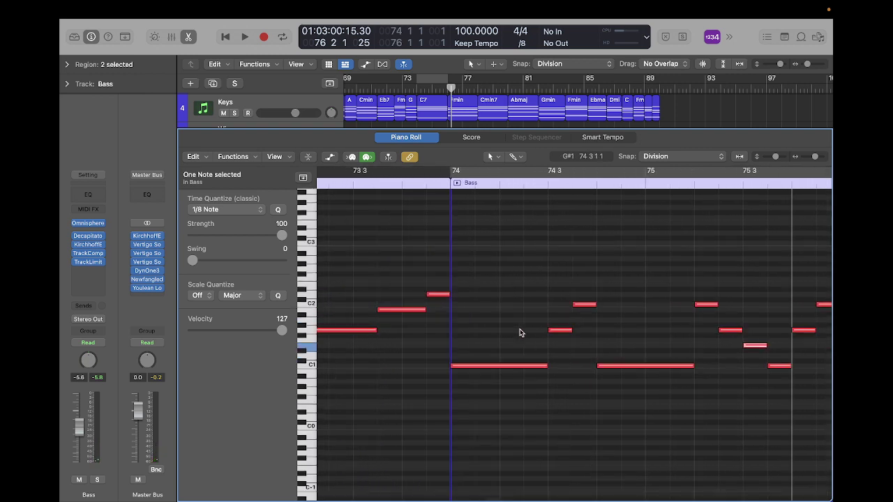
pyautogui.click(456, 184)
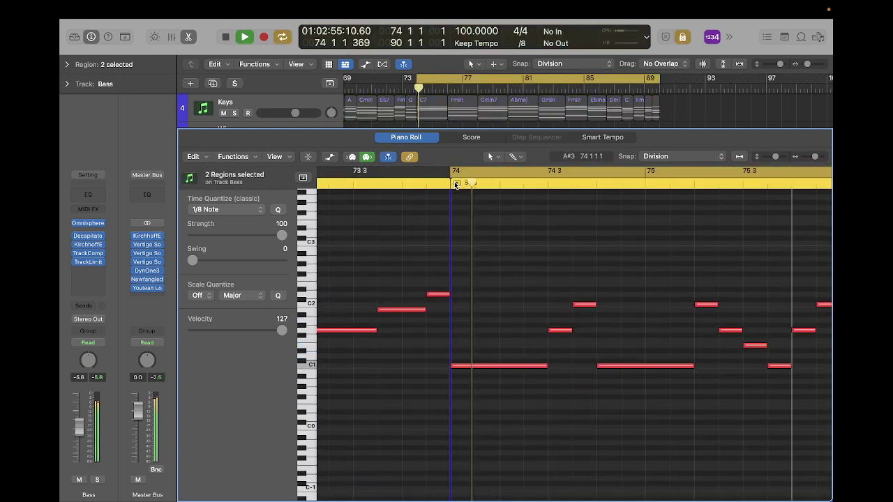
pyautogui.hscroll(-1, 582, 220)
pyautogui.hscroll(5, 581, 220)
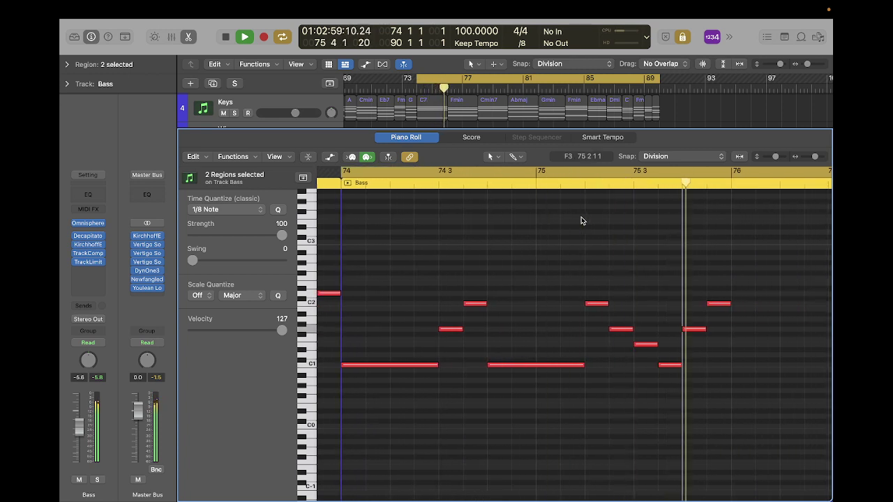
pyautogui.press('space')
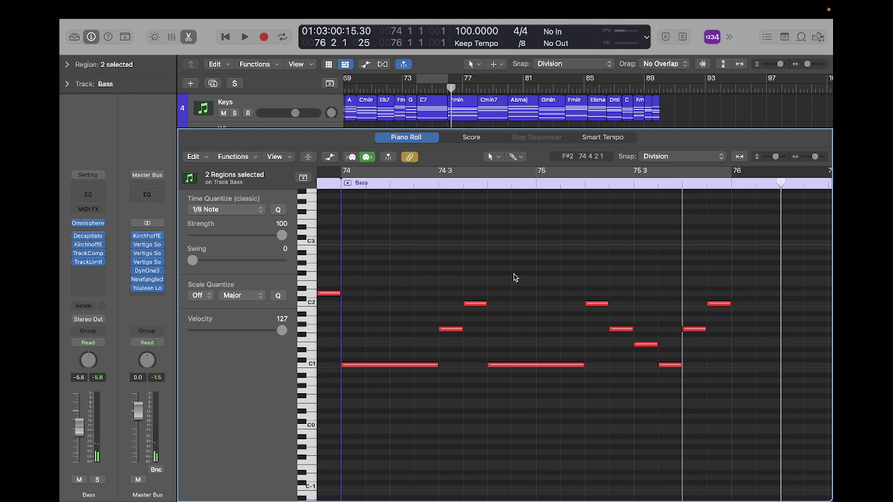
# - Repitch the bar 75 run into eighth-note pairs: C2 on beat 2, G1 on beat 3 and E1 on beat 4
pyautogui.moveTo(625, 332); pyautogui.dragTo(624, 306)
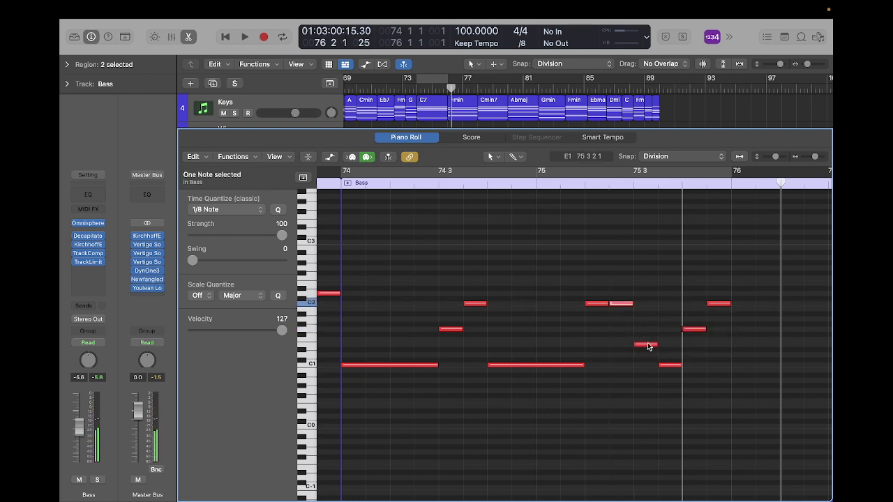
pyautogui.moveTo(648, 346); pyautogui.dragTo(649, 332)
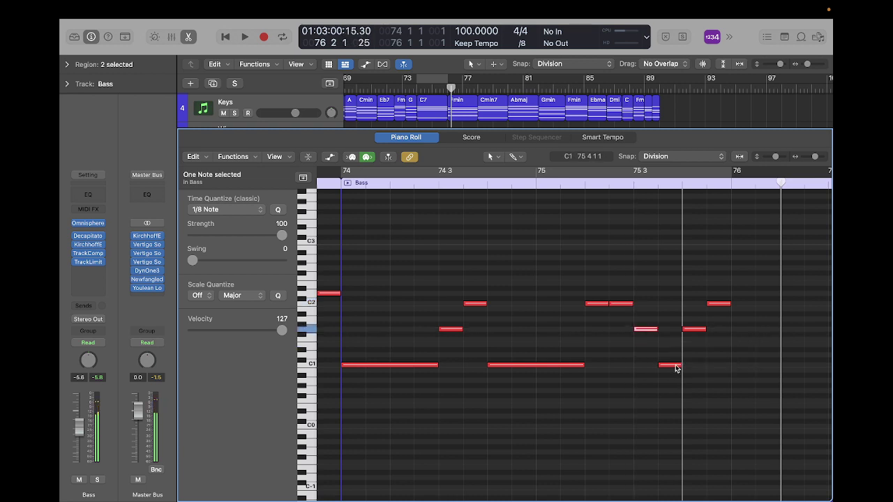
pyautogui.click(671, 365)
pyautogui.moveTo(671, 363); pyautogui.dragTo(697, 346)
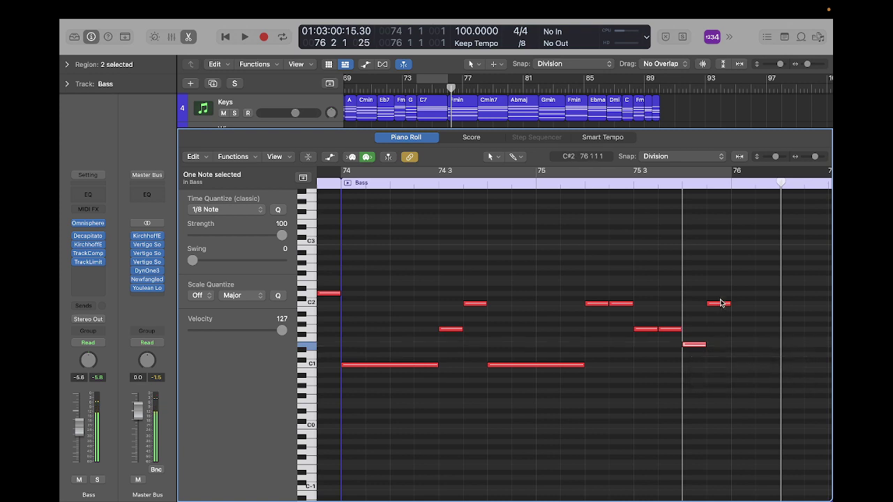
pyautogui.moveTo(718, 303); pyautogui.dragTo(722, 350)
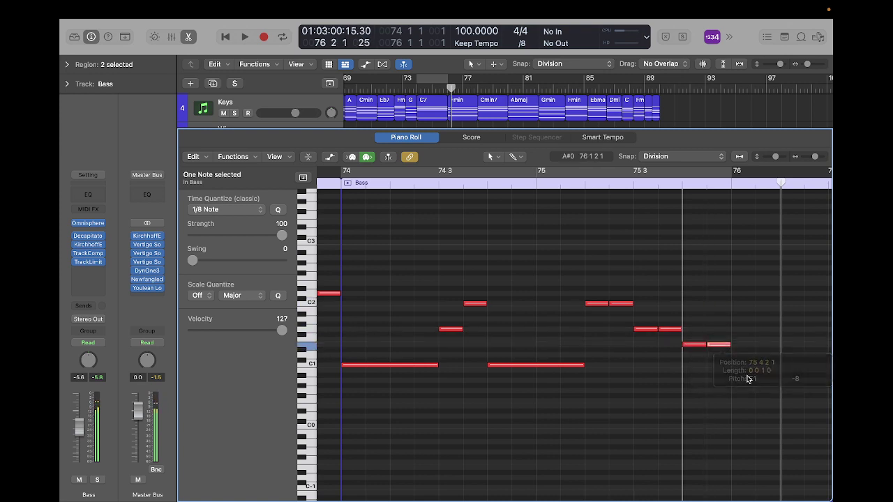
# - Add two C1 eighth notes on beat 1 of bar 76 and play the Bass region from bar 74
pyautogui.keyDown('super'); pyautogui.click(741, 365); pyautogui.keyUp('super')
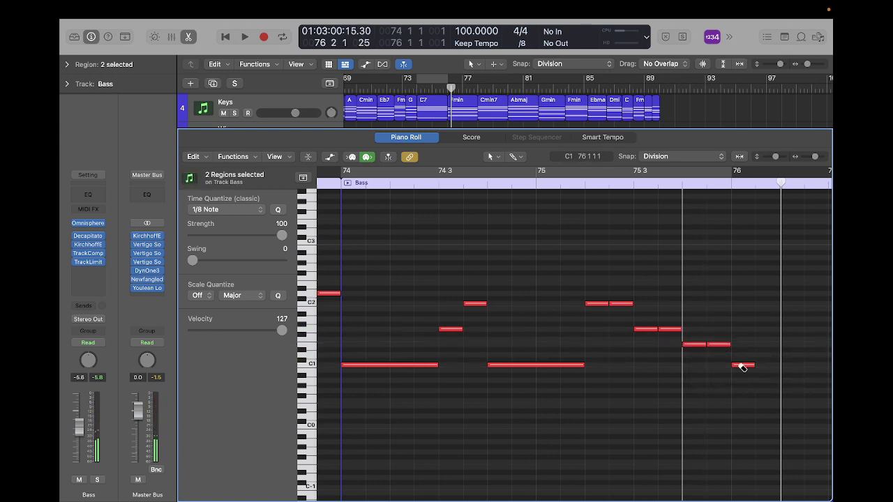
pyautogui.keyDown('super'); pyautogui.click(765, 365); pyautogui.keyUp('super')
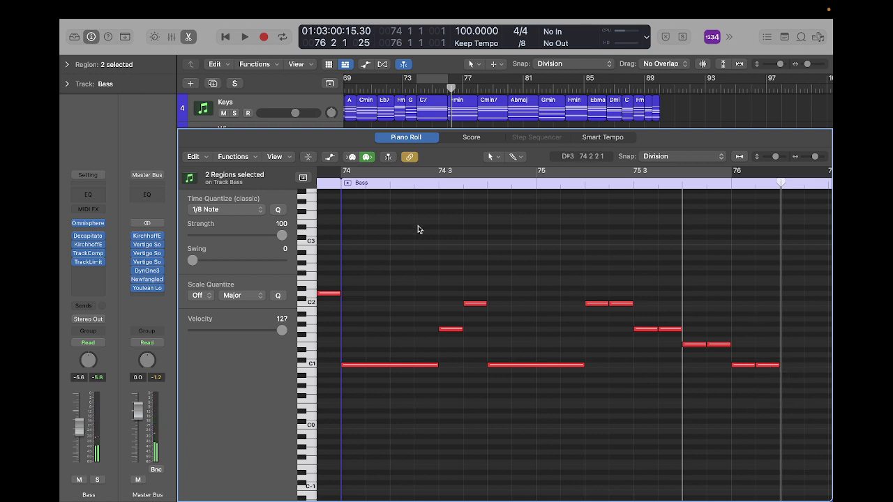
pyautogui.click(347, 183)
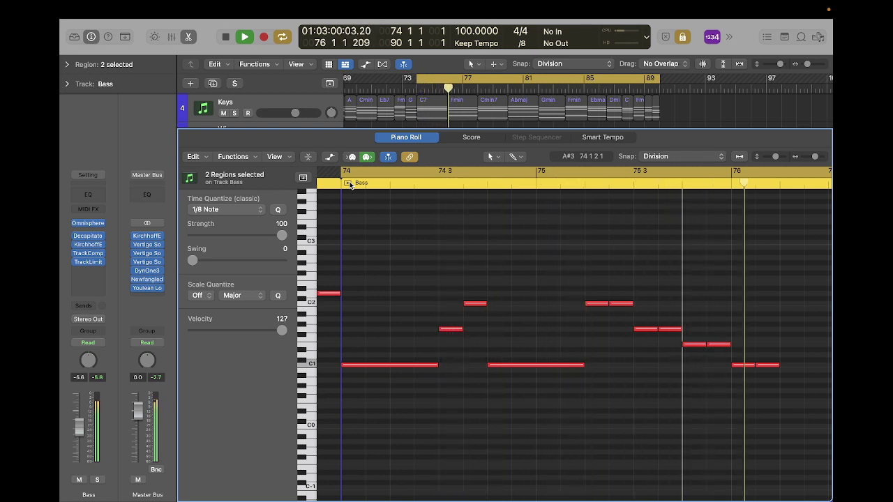
pyautogui.click(348, 183)
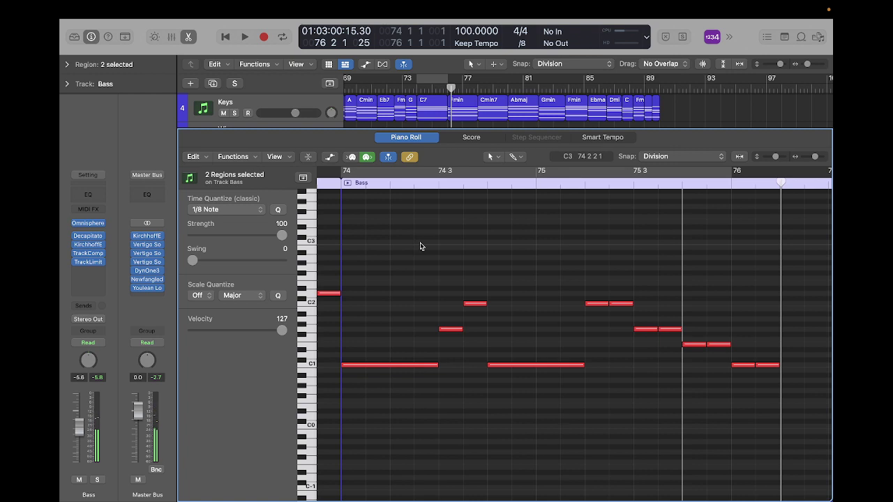
# - Add a two-beat F1 on beat 2 of bar 76, C2 and F2 eighths on beat 4, and a one-beat F1 at bar 77
pyautogui.hscroll(5, 540, 261)
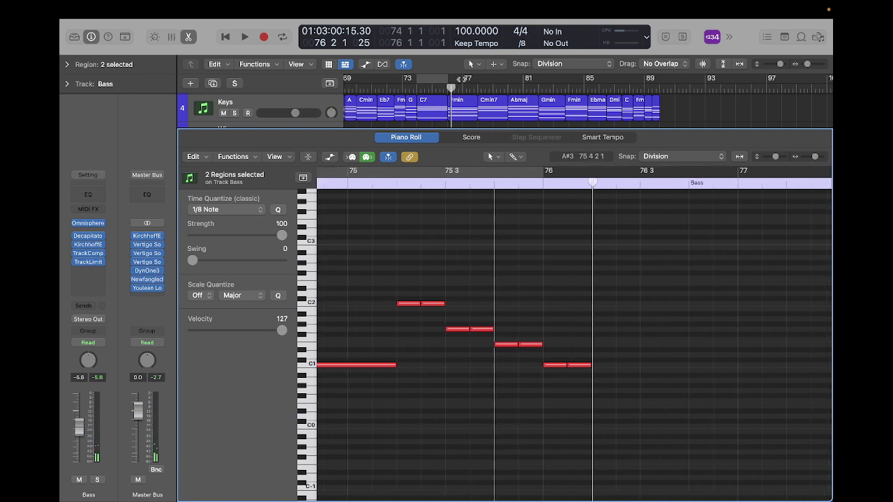
pyautogui.click(479, 87)
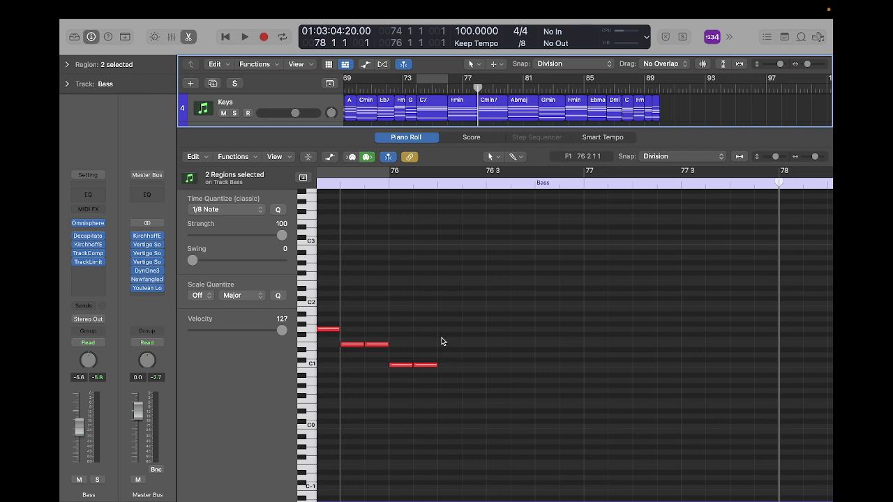
pyautogui.keyDown('super'); pyautogui.click(441, 341); pyautogui.keyUp('super')
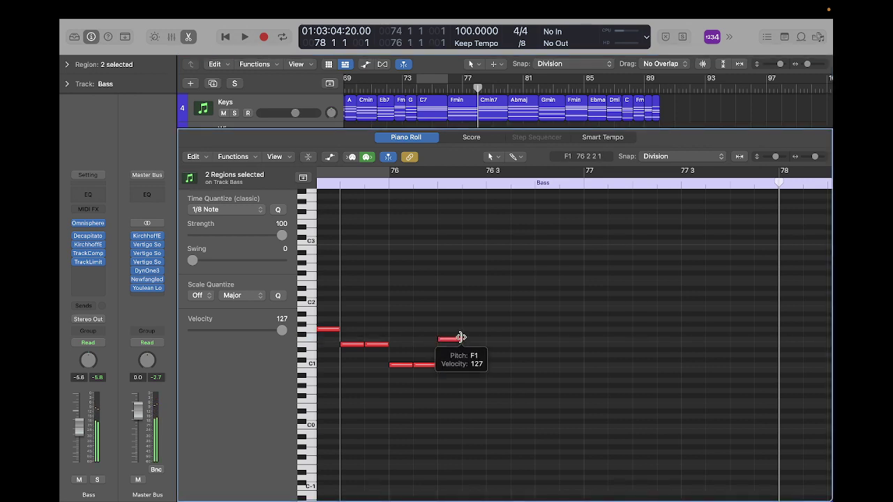
pyautogui.moveTo(460, 337); pyautogui.dragTo(534, 339)
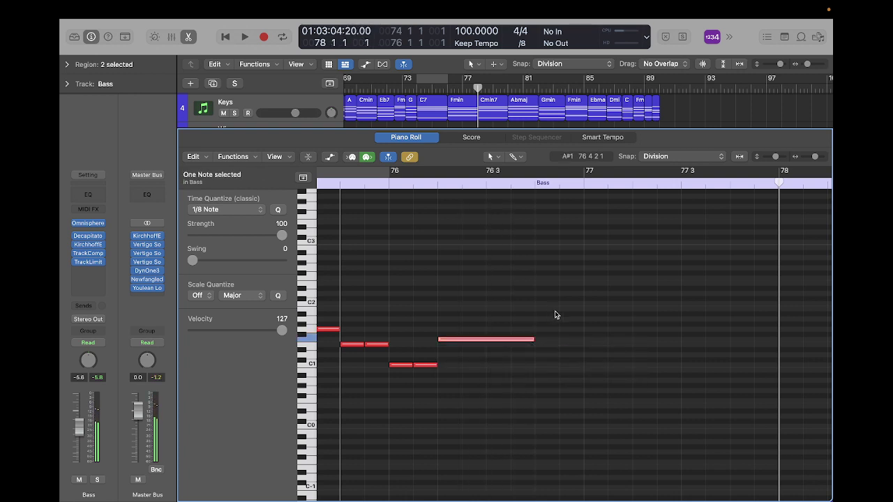
pyautogui.keyDown('super'); pyautogui.click(547, 304); pyautogui.keyUp('super')
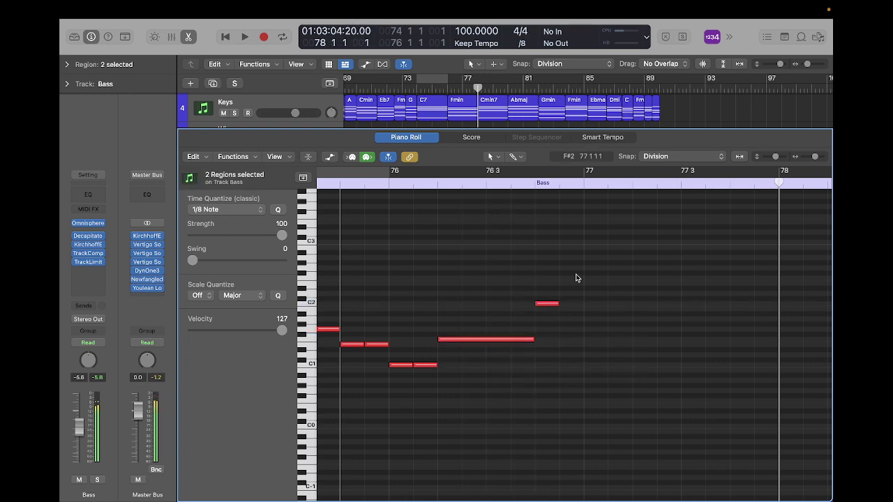
pyautogui.keyDown('super'); pyautogui.click(576, 279); pyautogui.keyUp('super')
pyautogui.keyDown('super'); pyautogui.click(594, 340); pyautogui.keyUp('super')
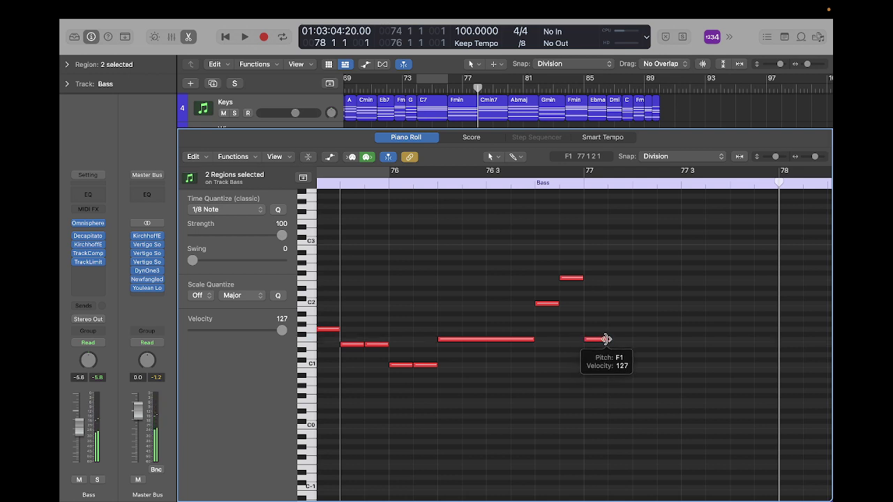
pyautogui.moveTo(604, 340); pyautogui.dragTo(632, 340)
# - Add an F2 eighth-note pair on beat 2 and a C2 eighth-note pair on beat 3 of bar 77
pyautogui.hscroll(-5, 631, 340)
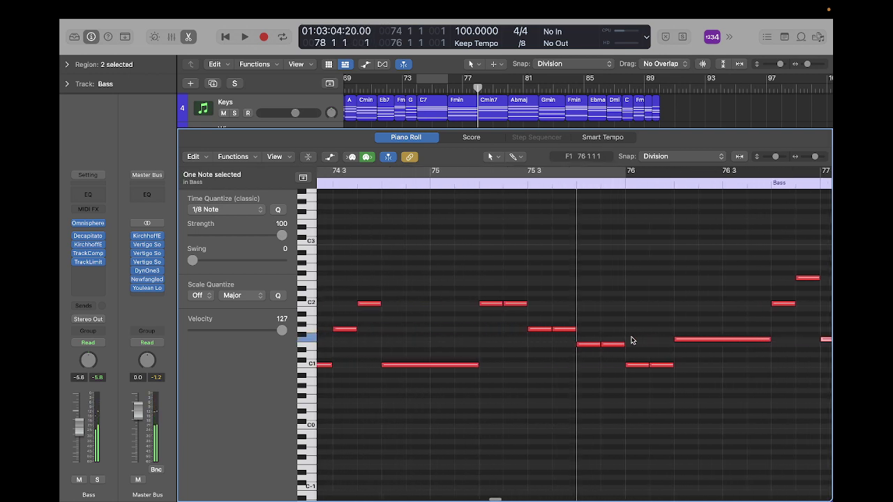
pyautogui.hscroll(6, 632, 340)
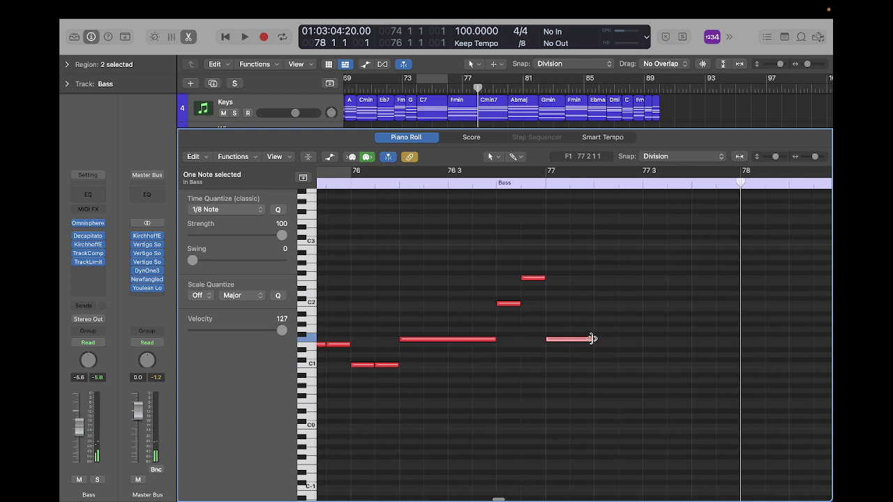
pyautogui.click(591, 339)
pyautogui.keyDown('super'); pyautogui.click(601, 278); pyautogui.keyUp('super')
pyautogui.keyDown('super'); pyautogui.click(630, 279); pyautogui.keyUp('super')
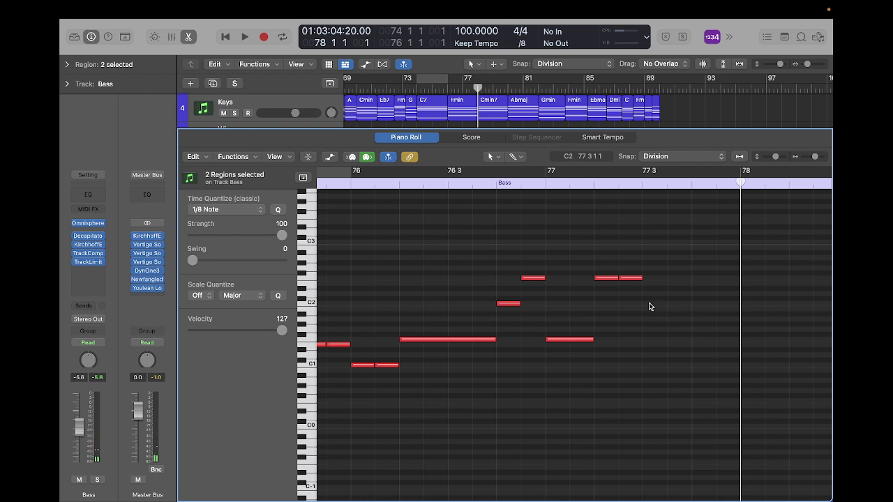
pyautogui.keyDown('super'); pyautogui.click(650, 304); pyautogui.keyUp('super')
pyautogui.keyDown('super'); pyautogui.click(674, 304); pyautogui.keyUp('super')
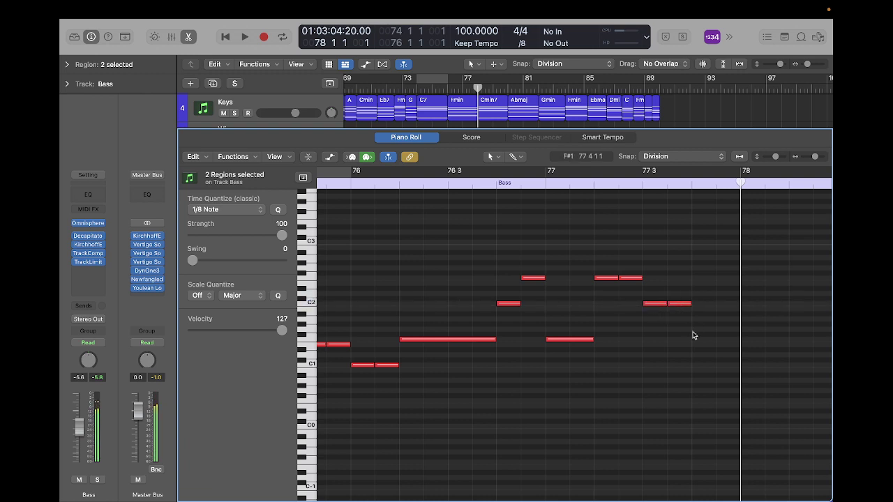
# - Add A1 and F1 eighth notes on beat 4 of bar 77 and a two-beat C1 at the start of bar 78
pyautogui.keyDown('super'); pyautogui.click(698, 319); pyautogui.keyUp('super')
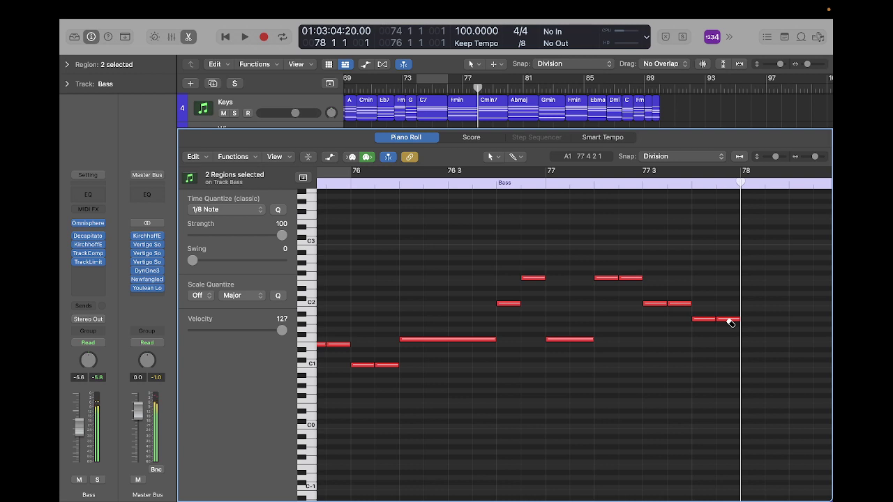
pyautogui.moveTo(717, 319)
pyautogui.mouseDown()
pyautogui.moveTo(732, 322)
pyautogui.moveTo(705, 323)
pyautogui.mouseUp()
pyautogui.hscroll(5, 717, 356)
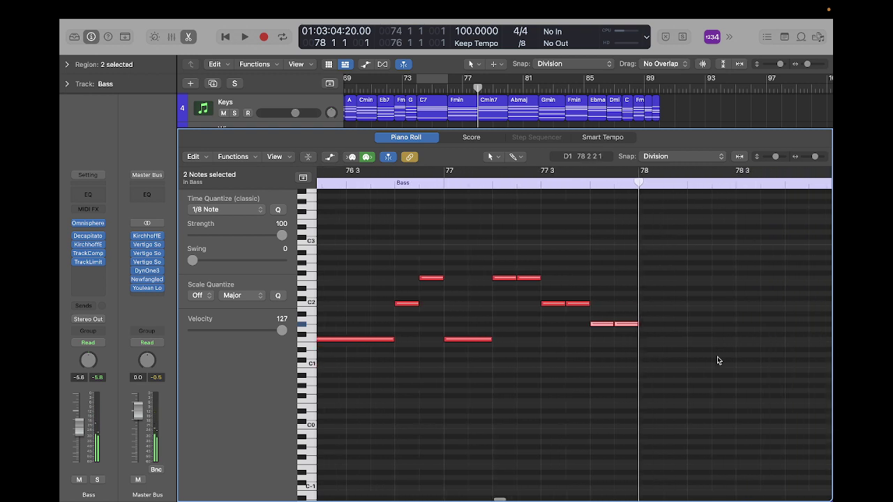
pyautogui.moveTo(626, 325); pyautogui.dragTo(602, 319)
pyautogui.click(624, 350)
pyautogui.doubleClick(651, 365)
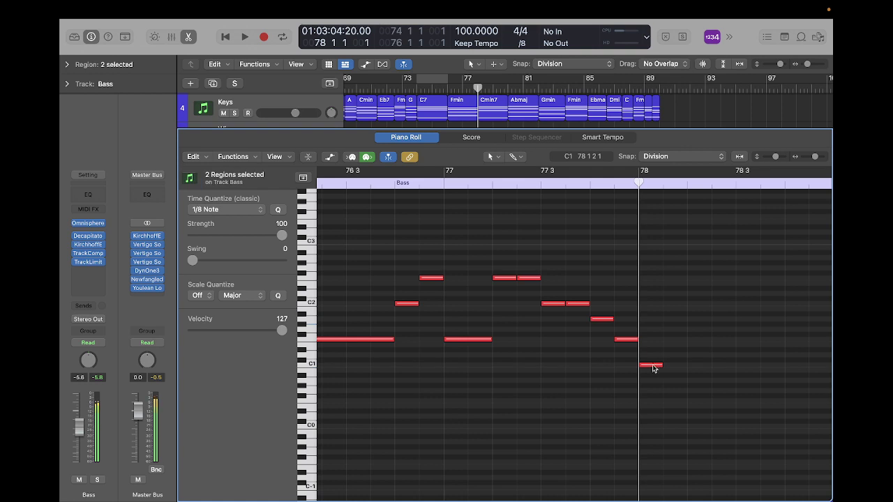
pyautogui.moveTo(661, 364); pyautogui.dragTo(730, 363)
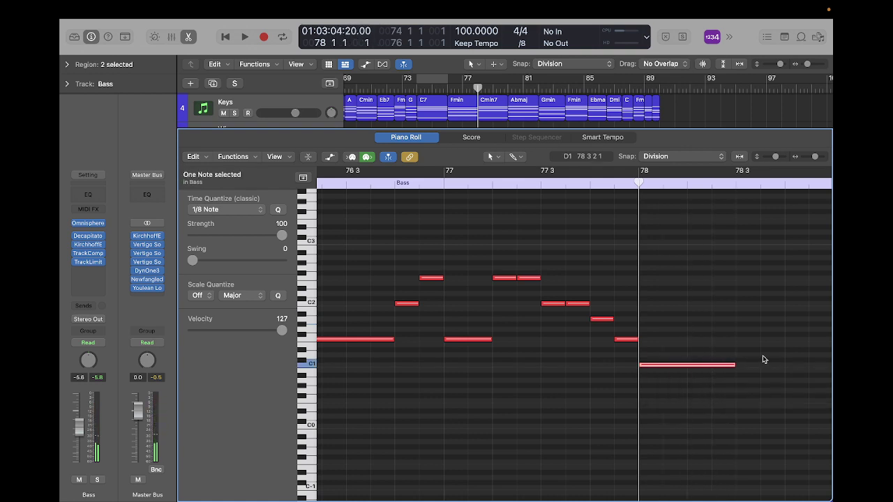
# - Play the extended bass line from bar 74 and stop in bar 76
pyautogui.hscroll(5, 763, 355)
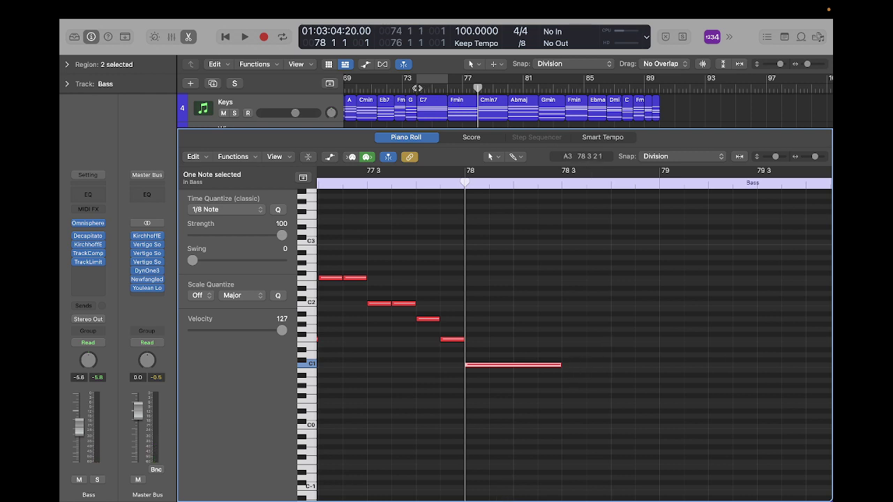
pyautogui.click(417, 88)
pyautogui.press('space')
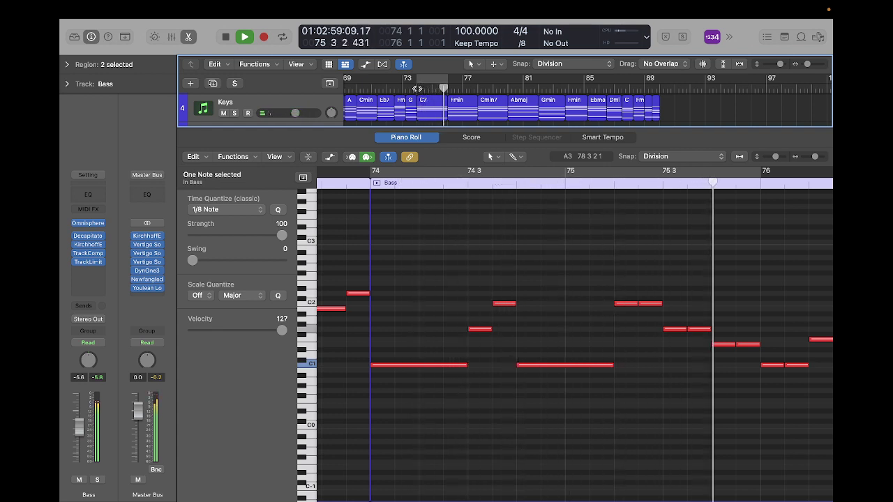
pyautogui.press('space')
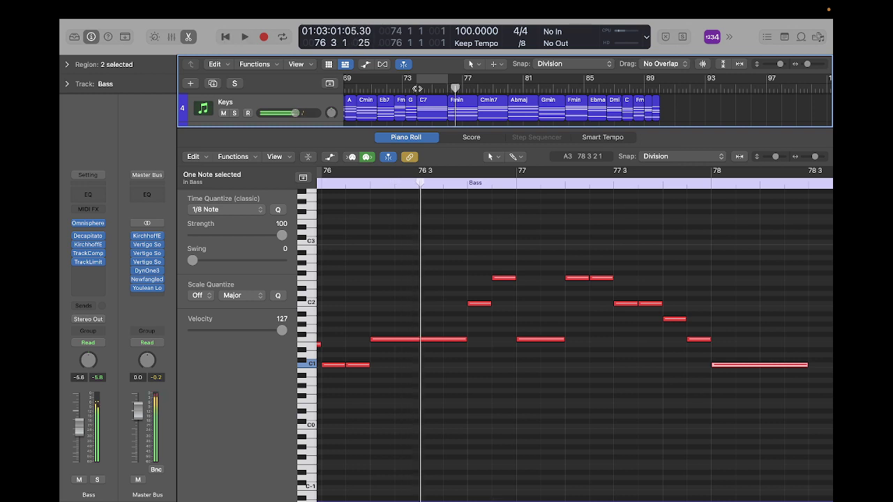
# - Shorten the end of the bar 75 run to single E1 and C1 eighth notes on beat 4, clearing beat 1 of bar 76
pyautogui.hscroll(-5, 416, 89)
pyautogui.hscroll(5, 416, 88)
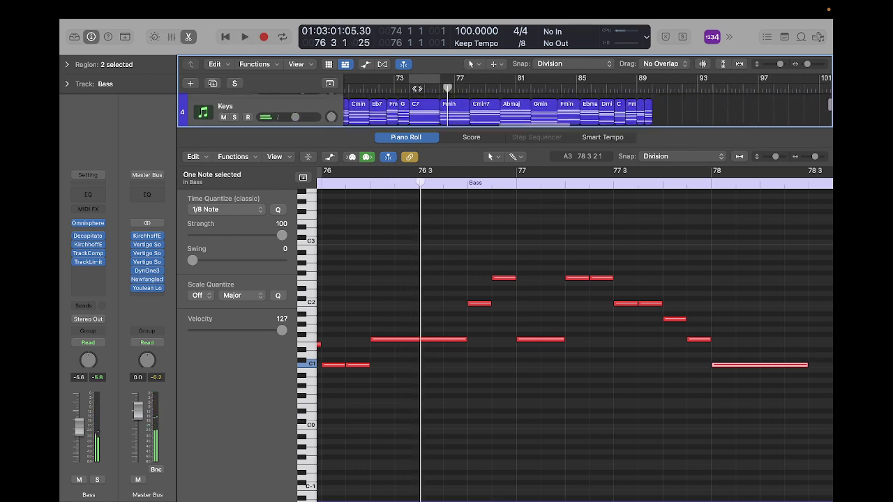
pyautogui.hscroll(-8, 417, 192)
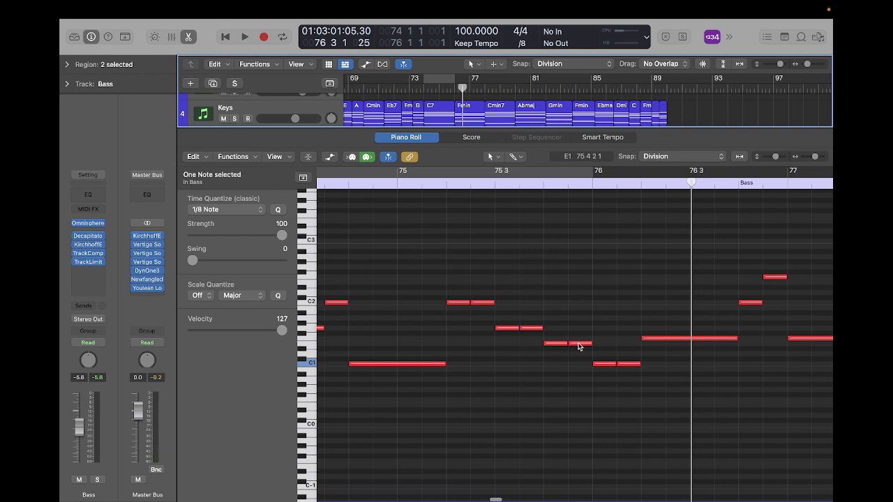
pyautogui.moveTo(578, 346); pyautogui.dragTo(640, 371)
pyautogui.press('Delete')
# - Move all bass notes from beat 2 of bar 76 through bar 78 one beat earlier to start at bar 76
pyautogui.hscroll(7, 663, 270)
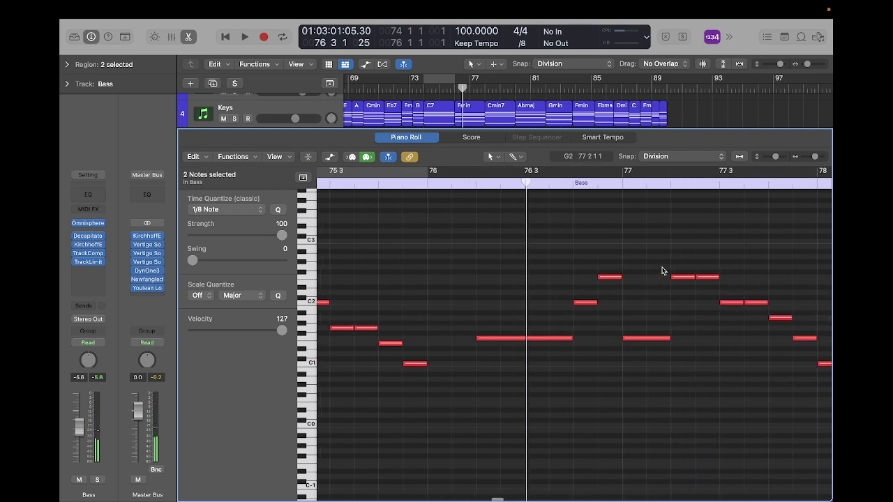
pyautogui.hscroll(2, 663, 271)
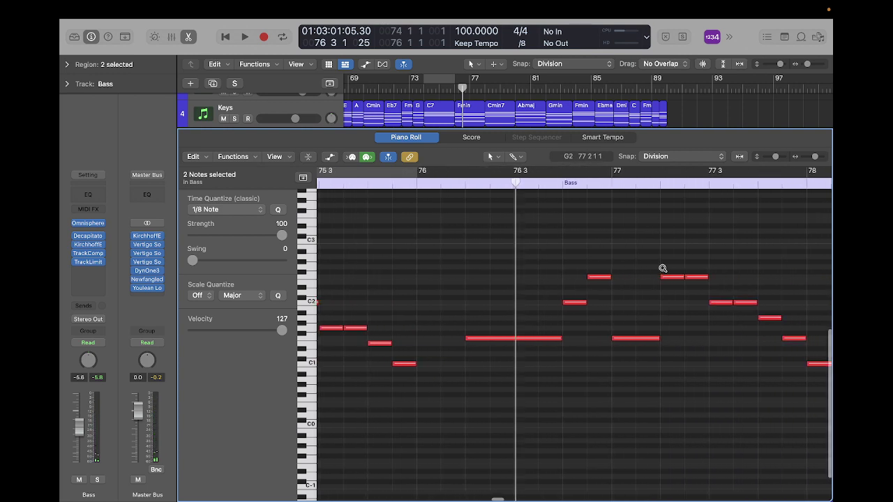
pyautogui.hscroll(-3, 663, 269)
pyautogui.scroll(-2, 662, 270)
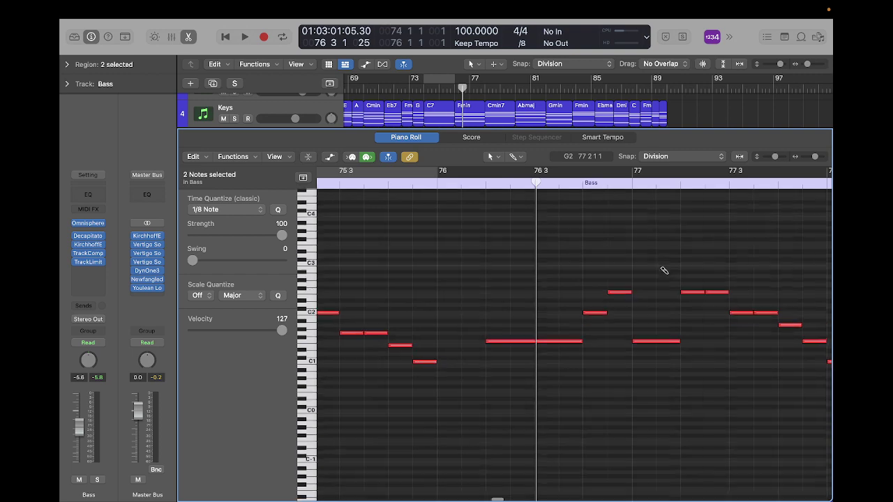
pyautogui.hscroll(-5, 663, 268)
pyautogui.hscroll(-3, 663, 269)
pyautogui.scroll(-2, 663, 270)
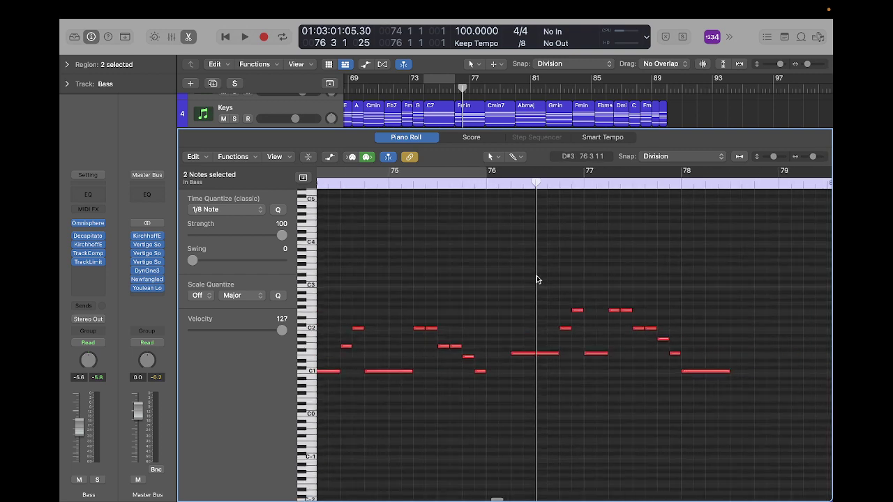
pyautogui.scroll(3, 536, 278)
pyautogui.hscroll(-2, 536, 279)
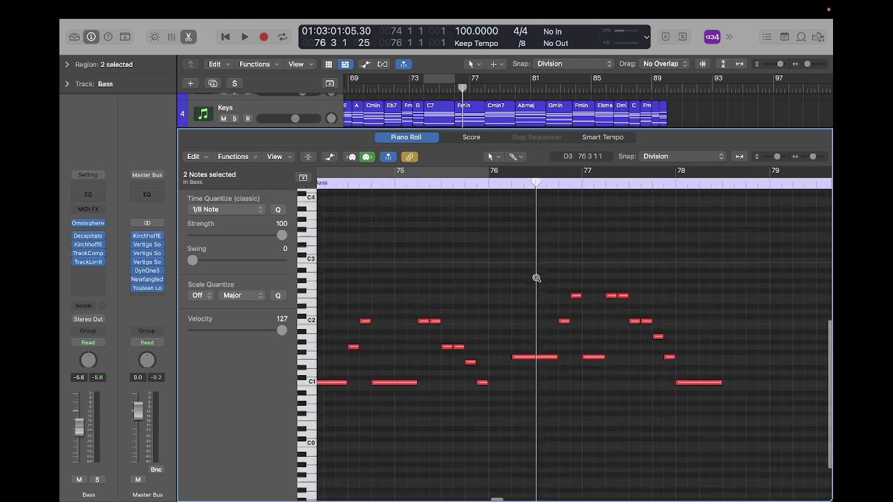
pyautogui.hscroll(4, 536, 279)
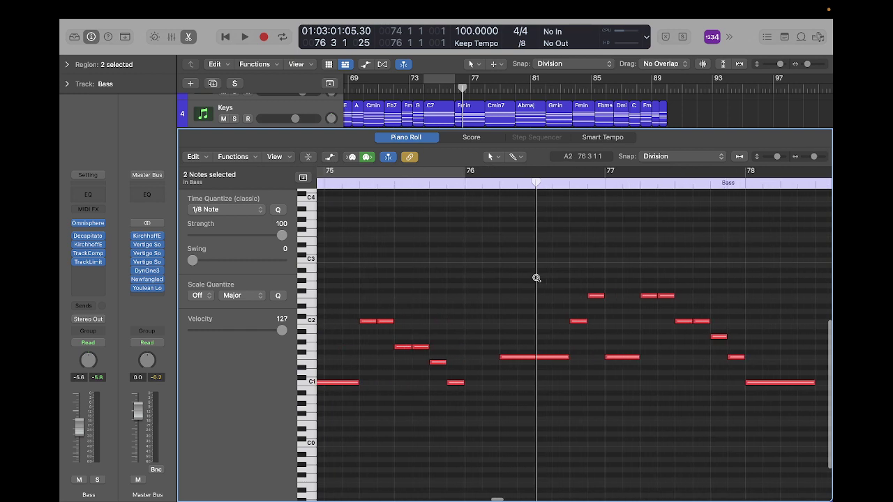
pyautogui.moveTo(500, 258); pyautogui.dragTo(775, 408)
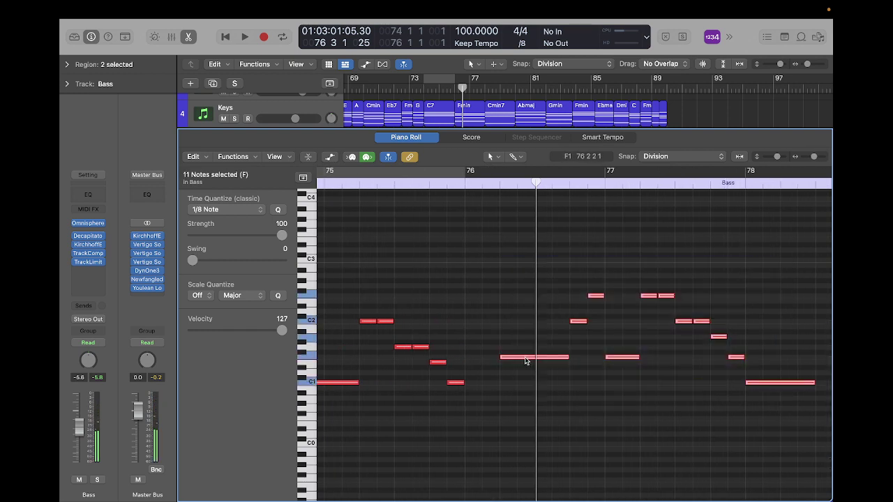
pyautogui.moveTo(512, 360); pyautogui.dragTo(477, 360)
pyautogui.click(604, 384)
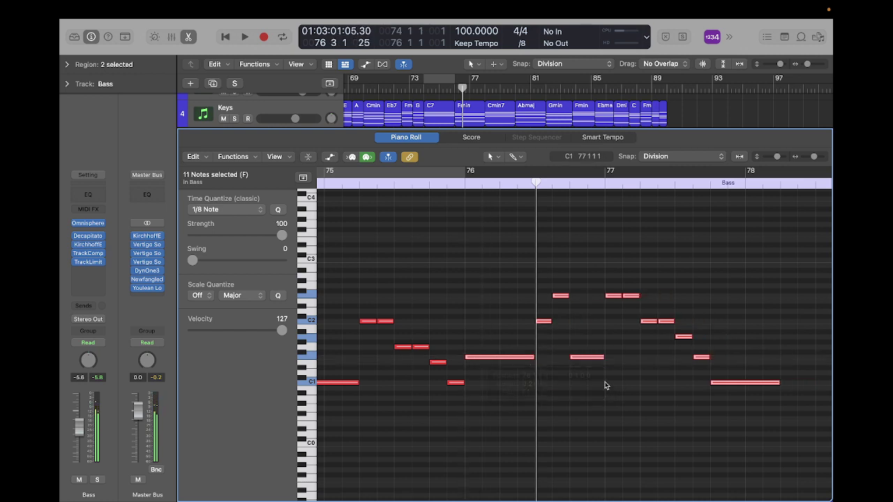
# - Play the Bass part from bar 74 into bar 78 to hear the shifted phrase
pyautogui.hscroll(-10, 617, 394)
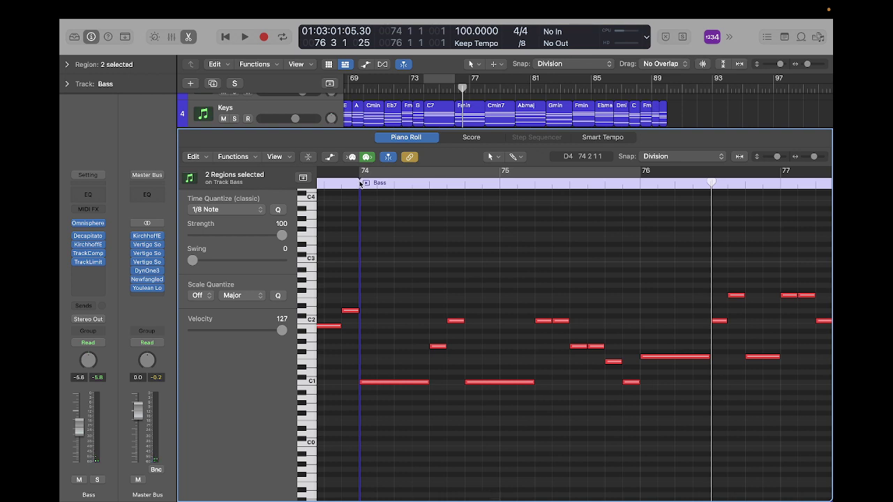
pyautogui.click(360, 184)
pyautogui.press('space')
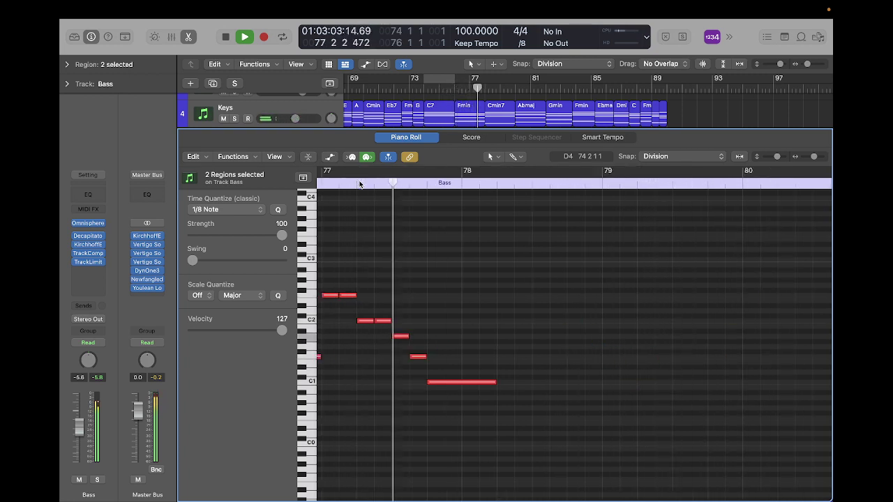
pyautogui.press('space')
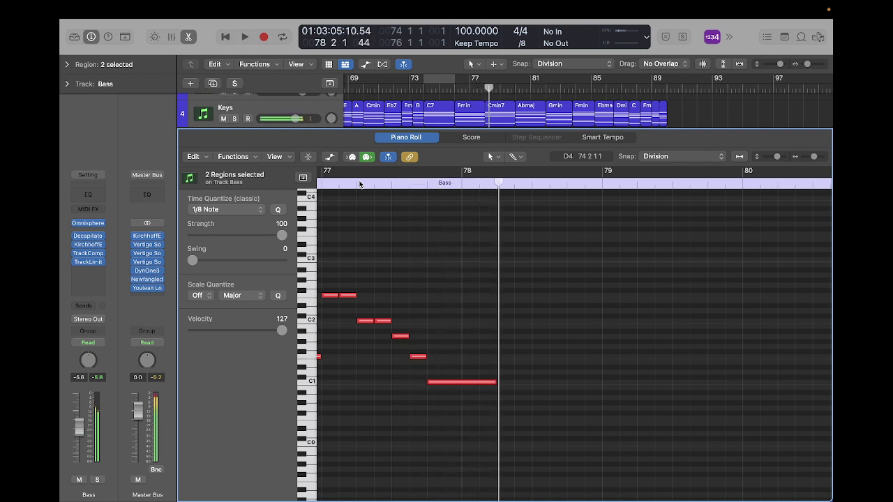
pyautogui.hscroll(-5, 418, 209)
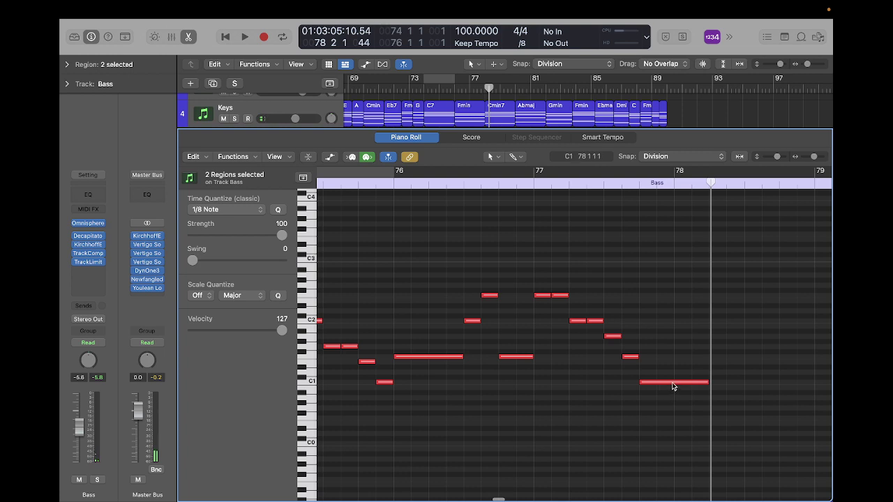
# - Delete the long C1 note starting on beat 4 of bar 77 and play the bass from bar 76 into bar 77
pyautogui.click(671, 382)
pyautogui.press('Delete')
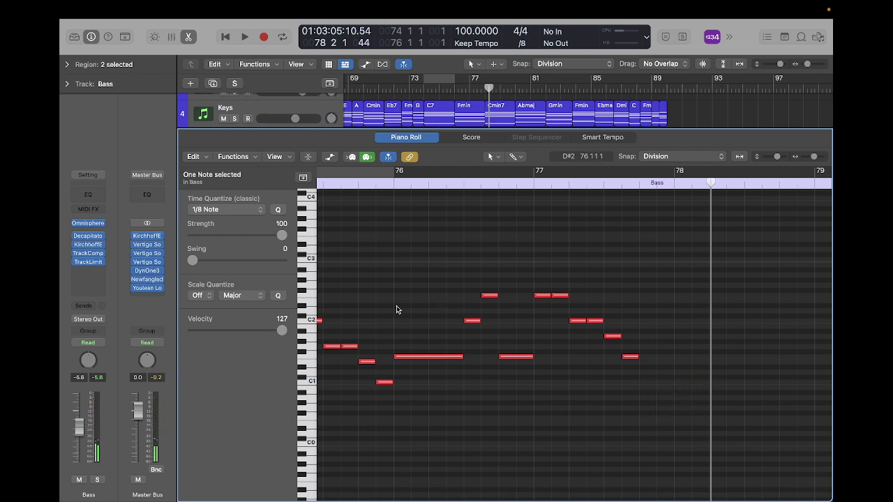
pyautogui.click(395, 185)
pyautogui.press('space')
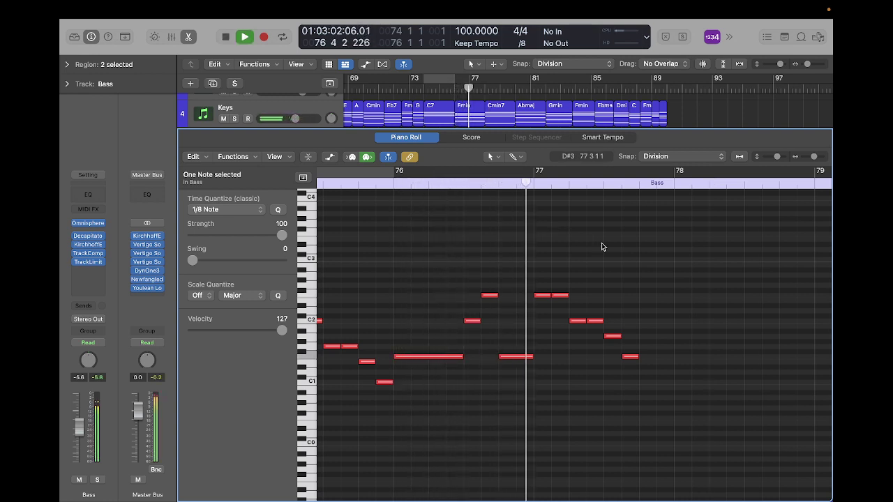
pyautogui.press('space')
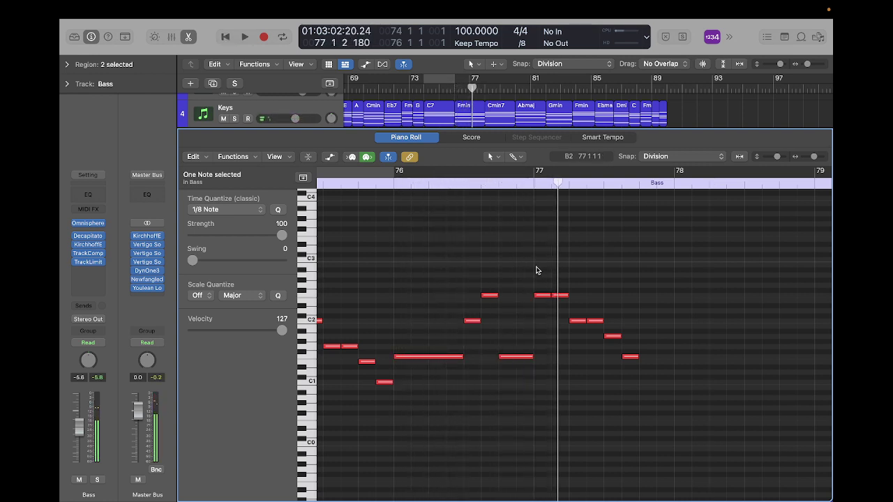
# - Move the six notes of bar 77 one beat later to start on beat 2, and extend the preceding F1 note to two beats
pyautogui.moveTo(539, 267); pyautogui.dragTo(639, 374)
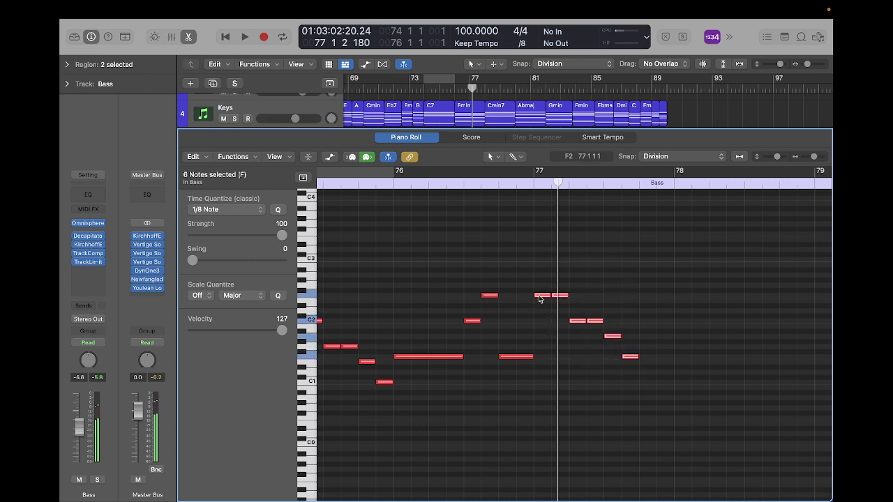
pyautogui.moveTo(539, 298); pyautogui.dragTo(575, 298)
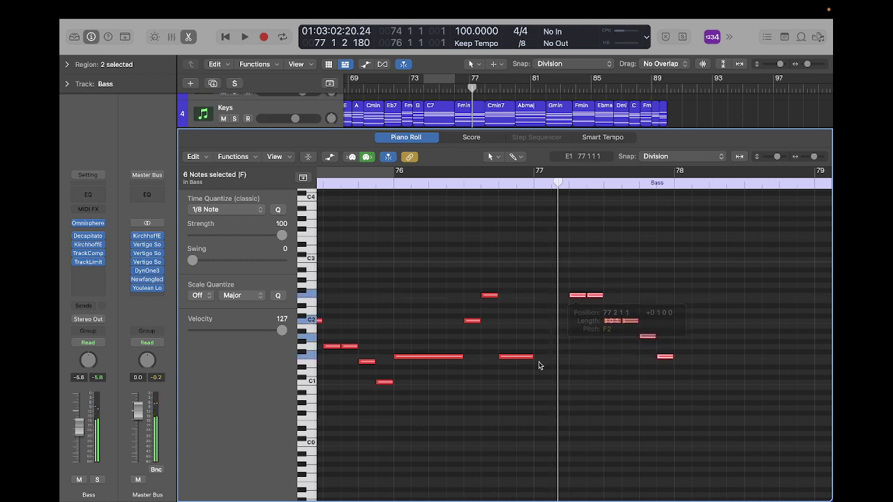
pyautogui.moveTo(533, 356); pyautogui.dragTo(567, 356)
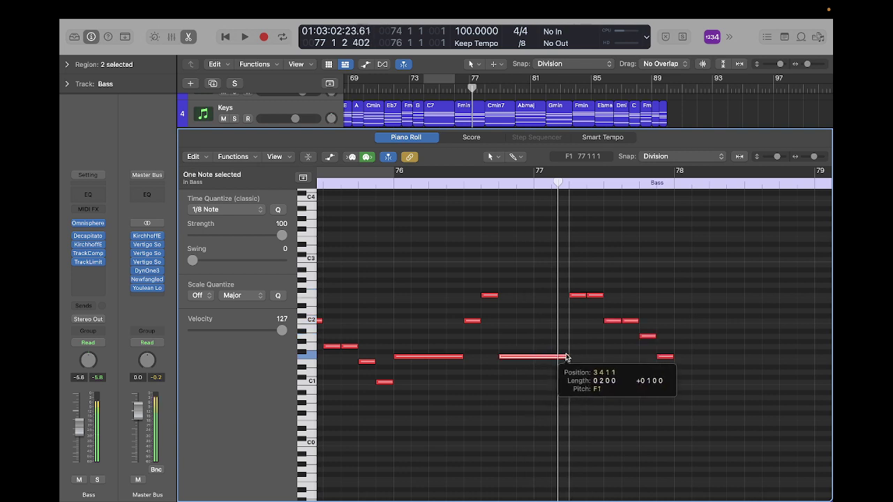
# - Play the bass phrase from bar 76 into bar 78 and stop
pyautogui.click(394, 184)
pyautogui.press('space')
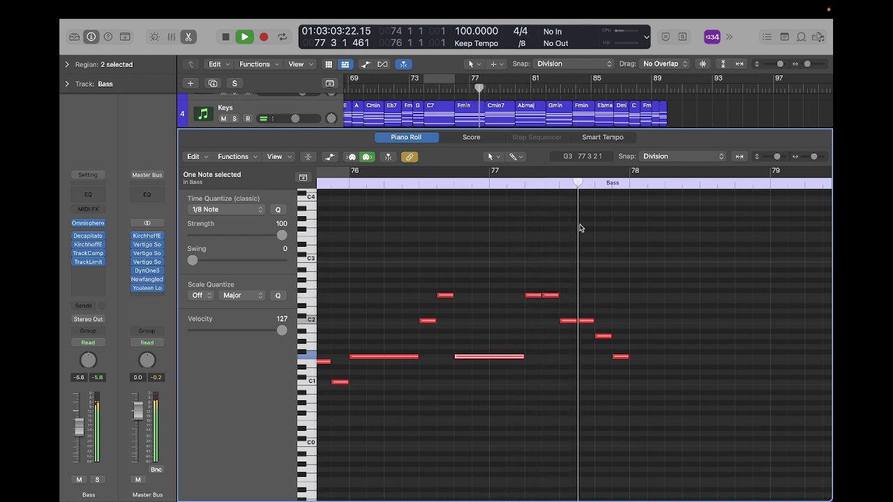
pyautogui.press('space')
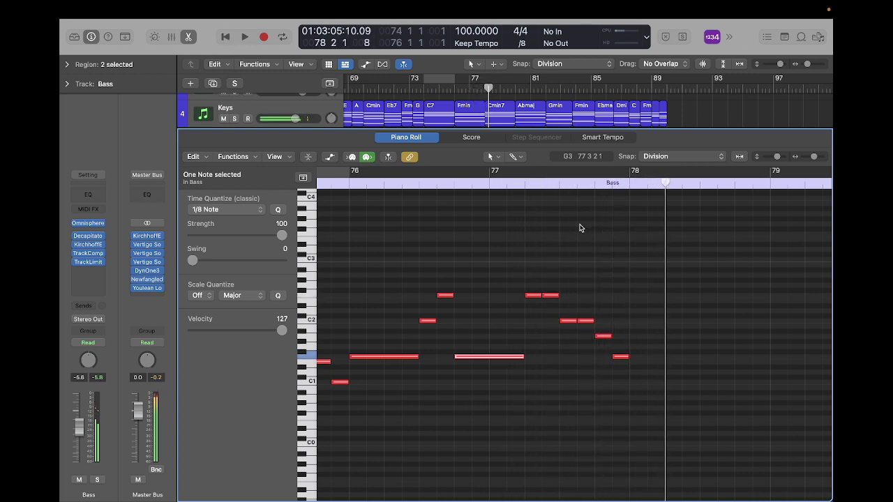
# - Add a C1 note of two and a half beats at the start of bar 78, followed by E1 and G1 eighth notes
pyautogui.hscroll(3, 580, 228)
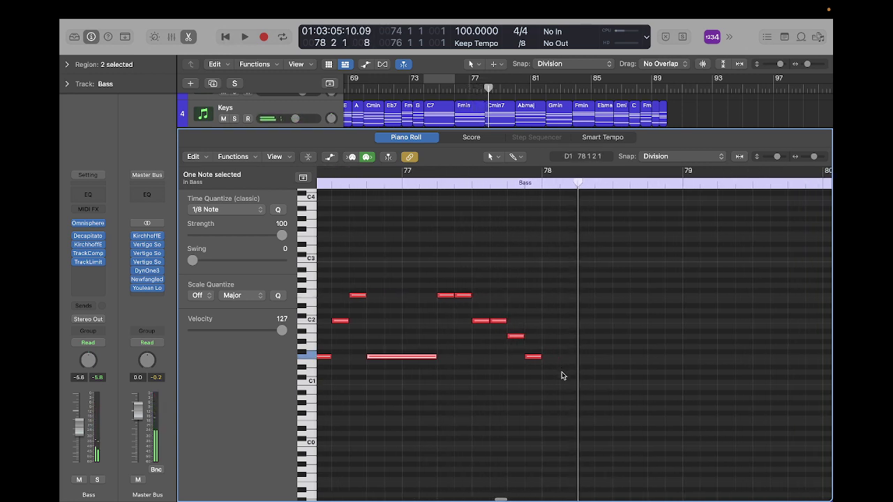
pyautogui.keyDown('super'); pyautogui.click(550, 383); pyautogui.keyUp('super')
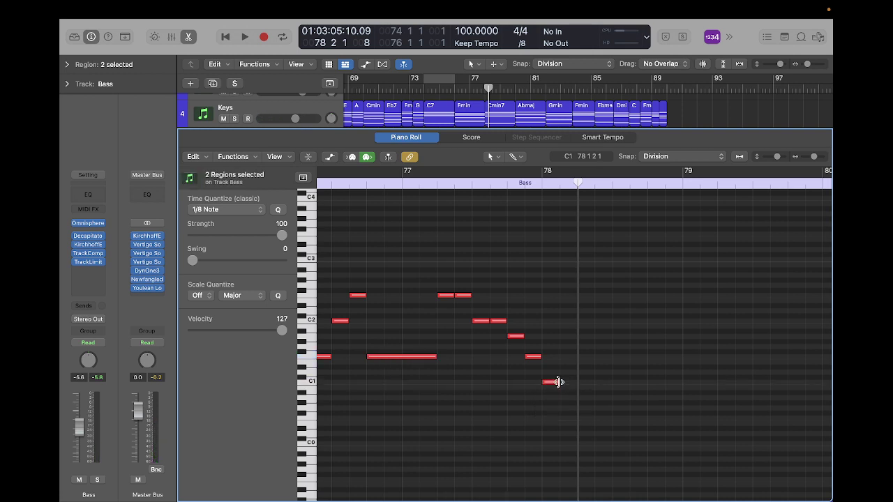
pyautogui.moveTo(557, 382); pyautogui.dragTo(629, 381)
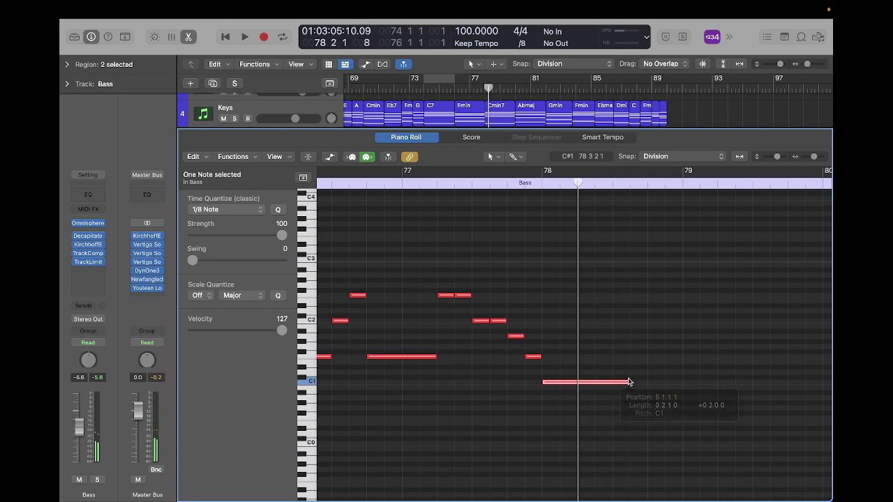
pyautogui.hscroll(5, 648, 371)
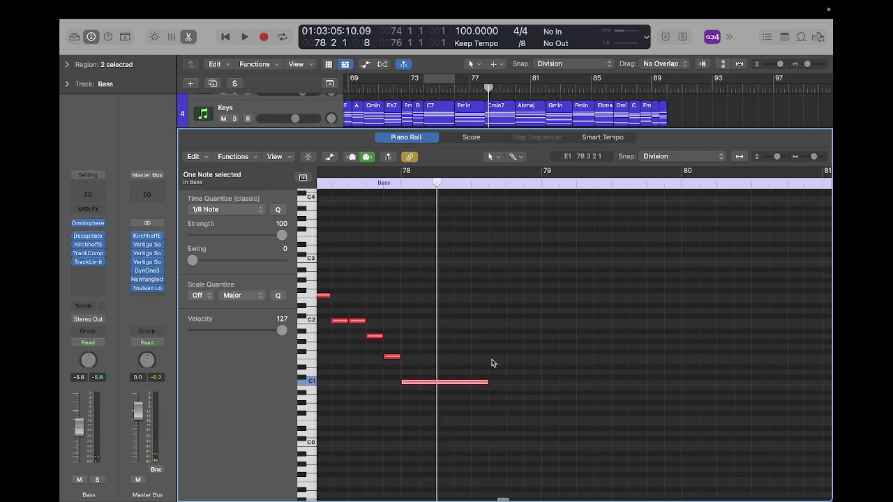
pyautogui.keyDown('super'); pyautogui.click(496, 361); pyautogui.keyUp('super')
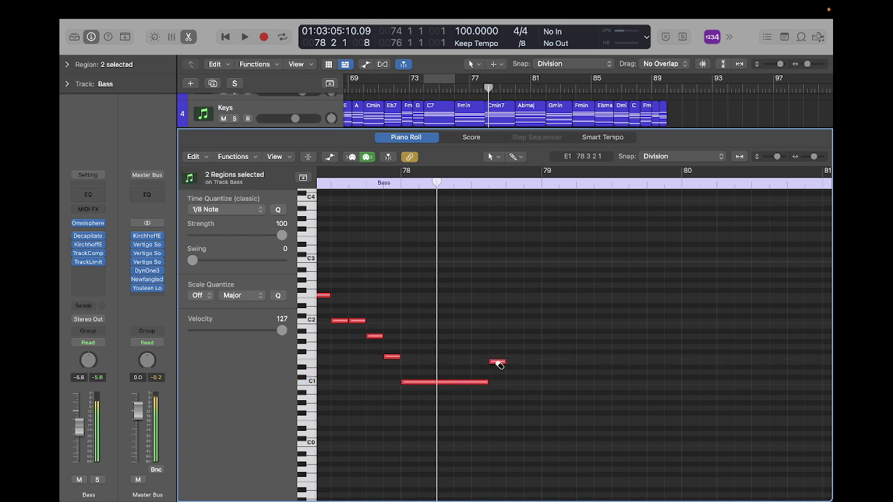
# - Add a one-and-a-half-beat C1 on the last eighth of bar 78, then G1 and C2 eighth notes on beat 2 of bar 79
pyautogui.keyDown('super'); pyautogui.click(533, 383); pyautogui.keyUp('super')
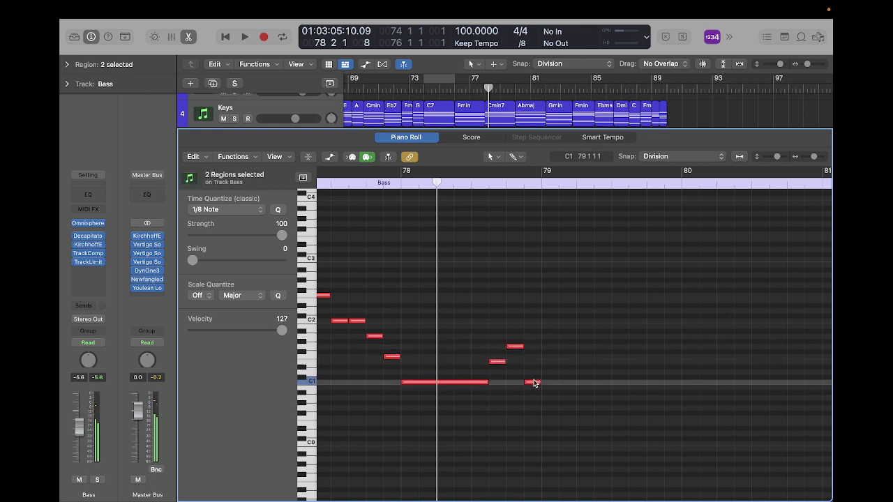
pyautogui.moveTo(536, 382); pyautogui.dragTo(576, 381)
pyautogui.keyDown('super'); pyautogui.click(584, 347); pyautogui.keyUp('super')
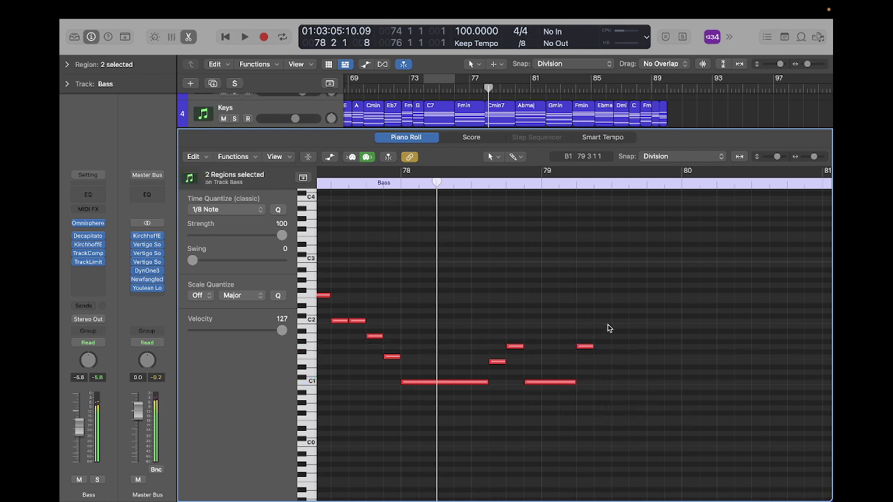
pyautogui.keyDown('super'); pyautogui.click(604, 321); pyautogui.keyUp('super')
# - With the playhead marking bar 80, finish bar 79 with a one-beat C1 on beat 3 and G1 and E2 eighth notes on beat 4
pyautogui.click(513, 89)
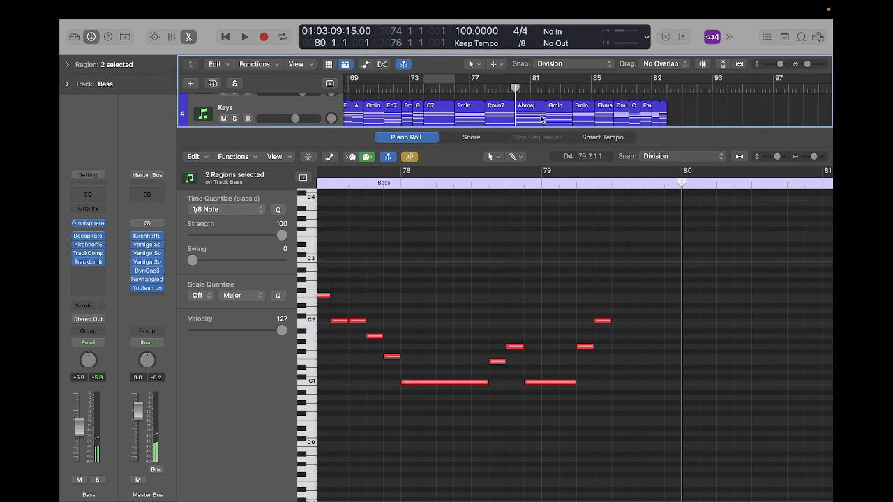
pyautogui.keyDown('super'); pyautogui.click(619, 383); pyautogui.keyUp('super')
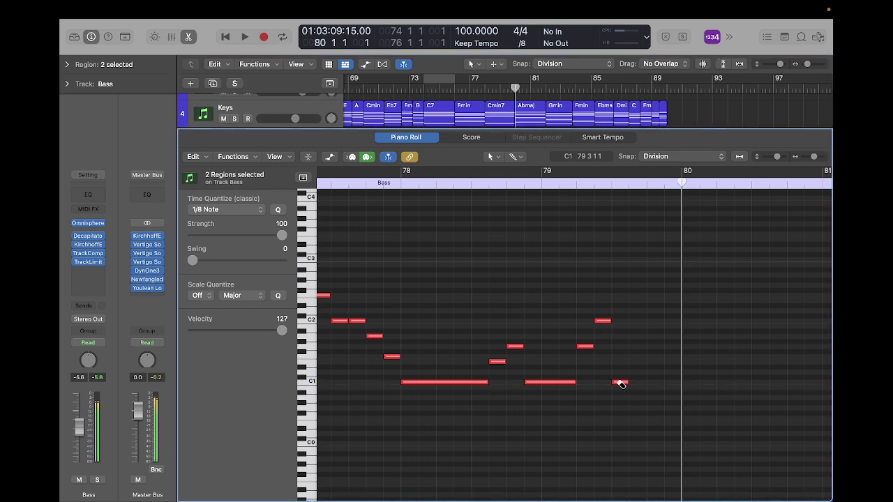
pyautogui.moveTo(625, 383); pyautogui.dragTo(646, 382)
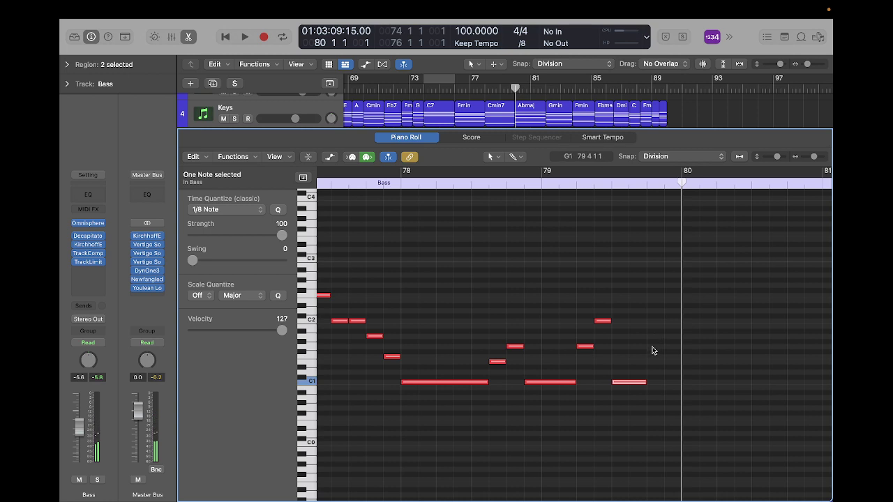
pyautogui.keyDown('super'); pyautogui.click(655, 347); pyautogui.keyUp('super')
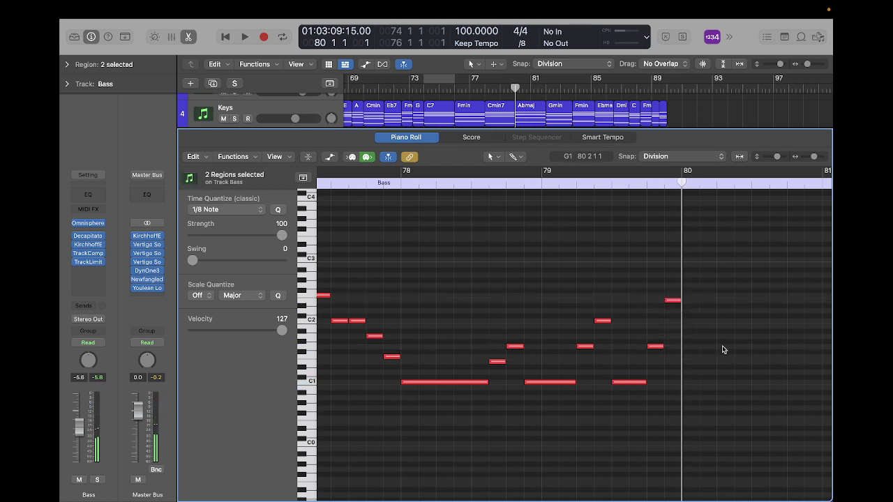
# - Add a G#1 note at the start of bar 80 and extend it to about three and a half beats
pyautogui.keyDown('super'); pyautogui.click(693, 344); pyautogui.keyUp('super')
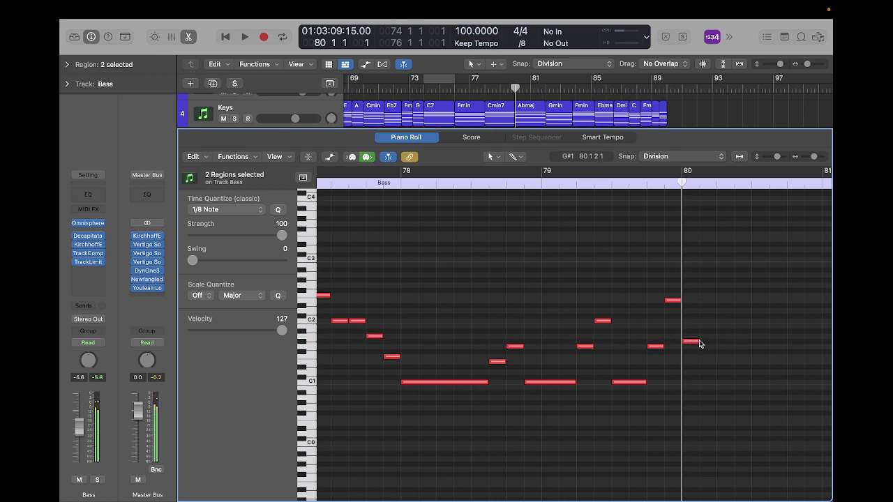
pyautogui.moveTo(694, 341); pyautogui.dragTo(802, 341)
# - Play the new bass line from bar 74 into bar 80 and stop
pyautogui.hscroll(-5, 662, 355)
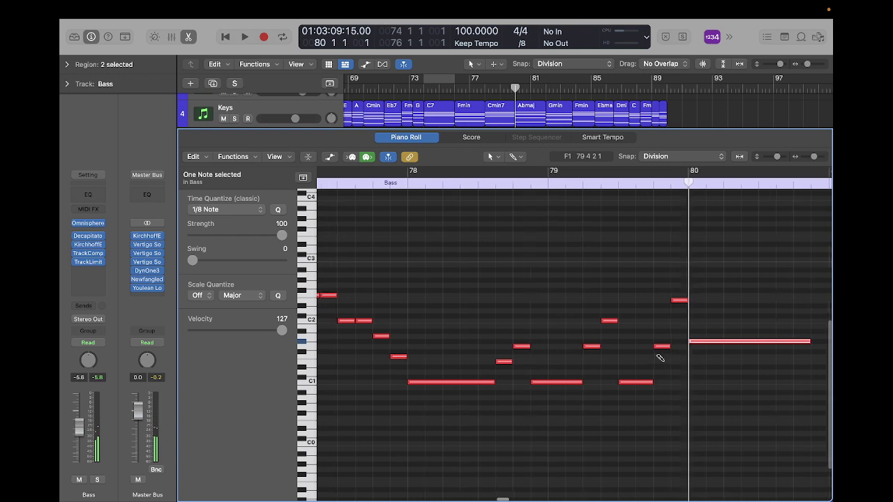
pyautogui.scroll(-5, 657, 358)
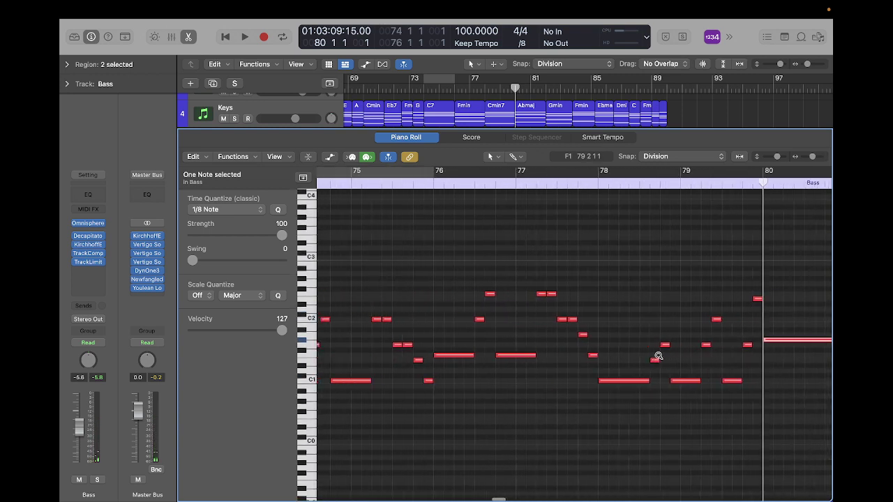
pyautogui.scroll(-3, 657, 356)
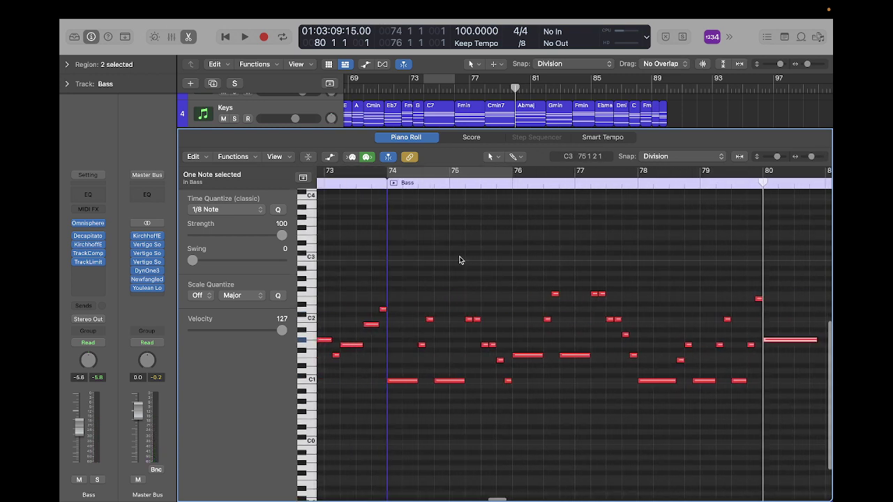
pyautogui.click(388, 184)
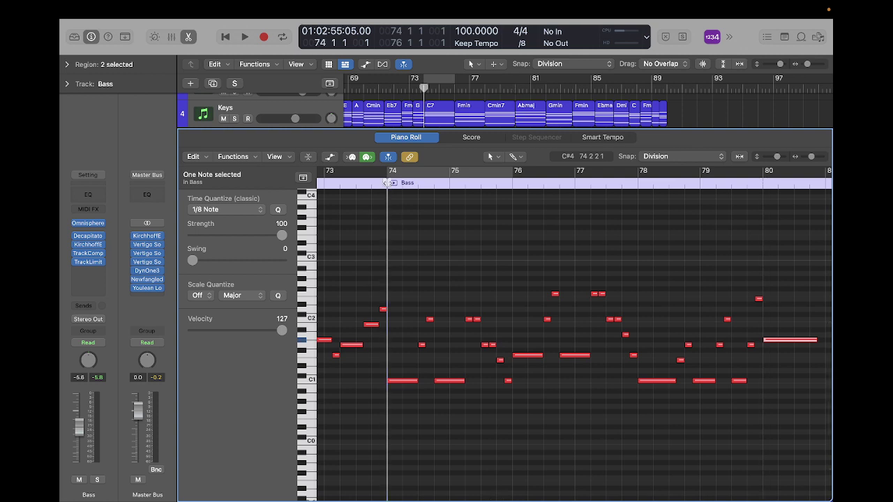
pyautogui.press('space')
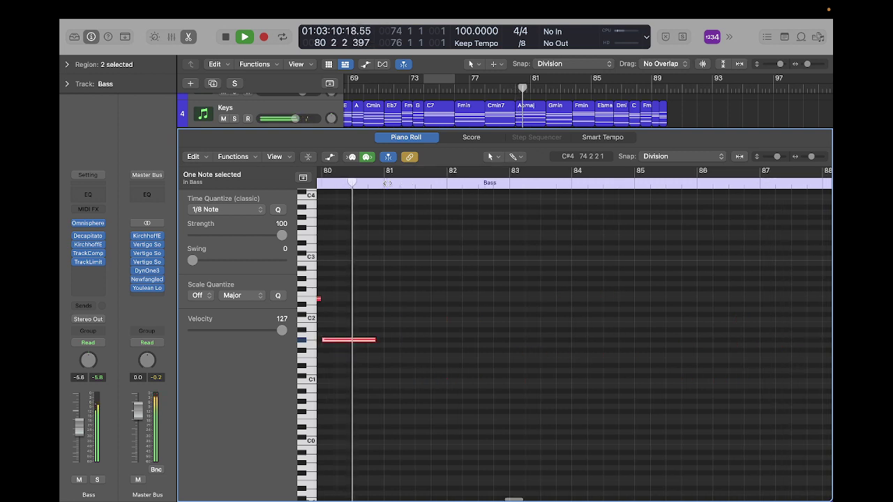
pyautogui.press('space')
# - Place the playhead at bar 82 and delete the long G#1 note at the start of bar 80
pyautogui.hscroll(-3, 412, 266)
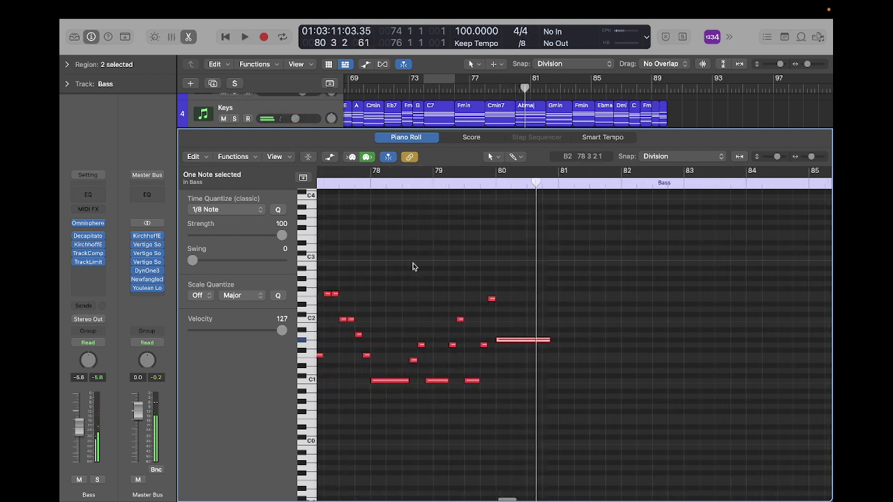
pyautogui.hscroll(1, 413, 266)
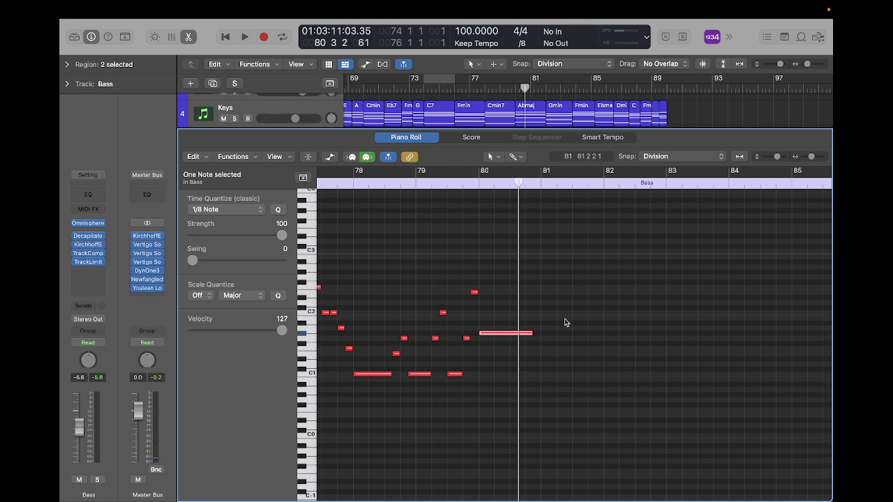
pyautogui.scroll(5, 564, 320)
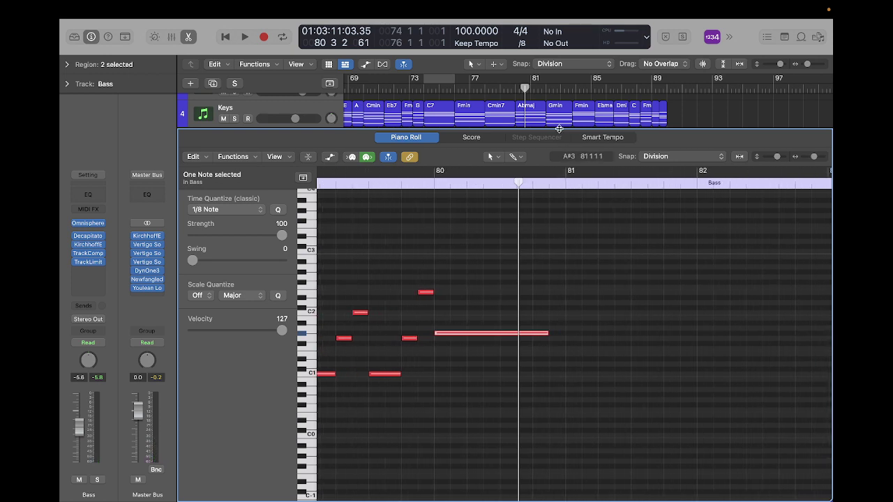
pyautogui.click(546, 85)
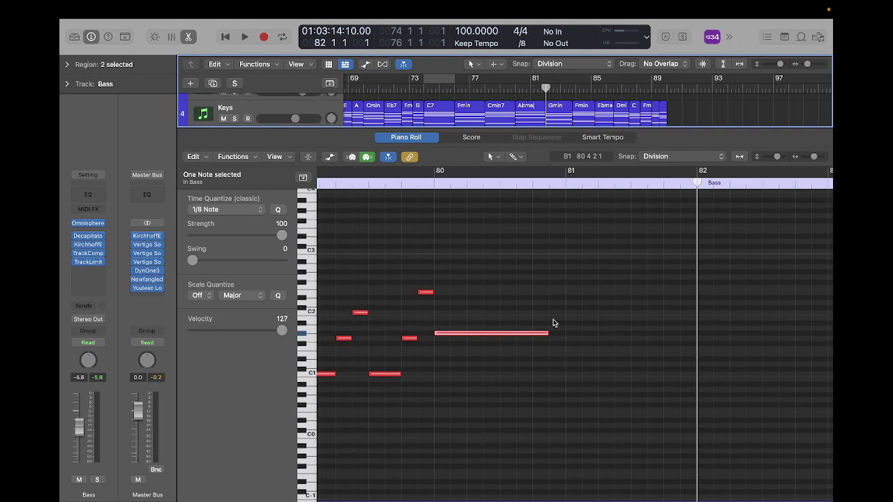
pyautogui.hscroll(-5, 545, 335)
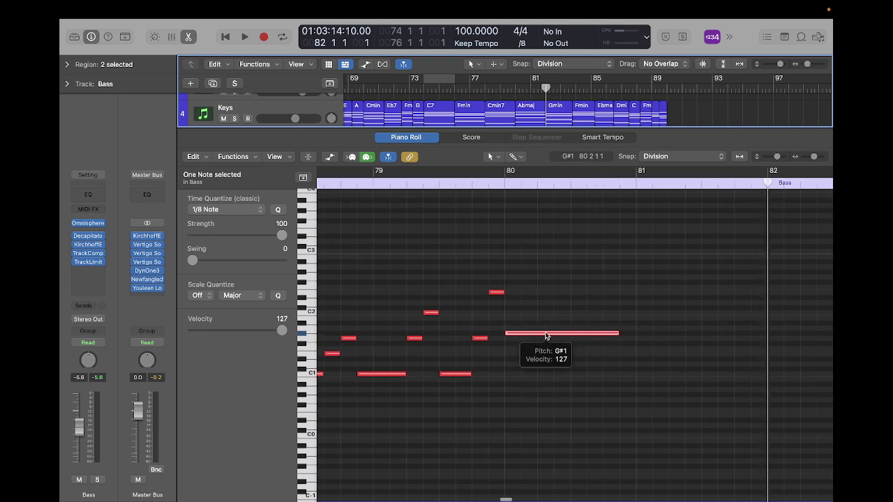
pyautogui.hscroll(1, 556, 332)
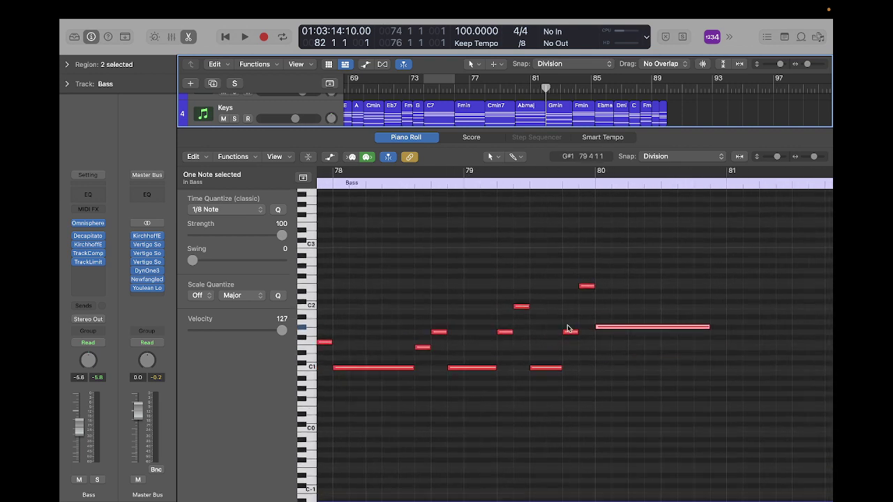
pyautogui.click(635, 327)
pyautogui.press('Delete')
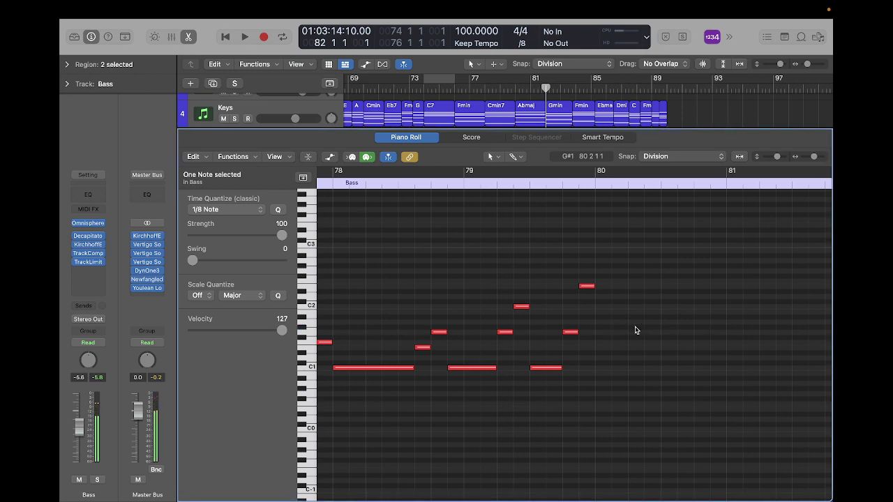
# - Repeat the nine notes of bars 78 and 79 at bar 80 and transpose the copy up eight semitones to start on G#1
pyautogui.moveTo(336, 236); pyautogui.dragTo(592, 413)
pyautogui.press('super+r')
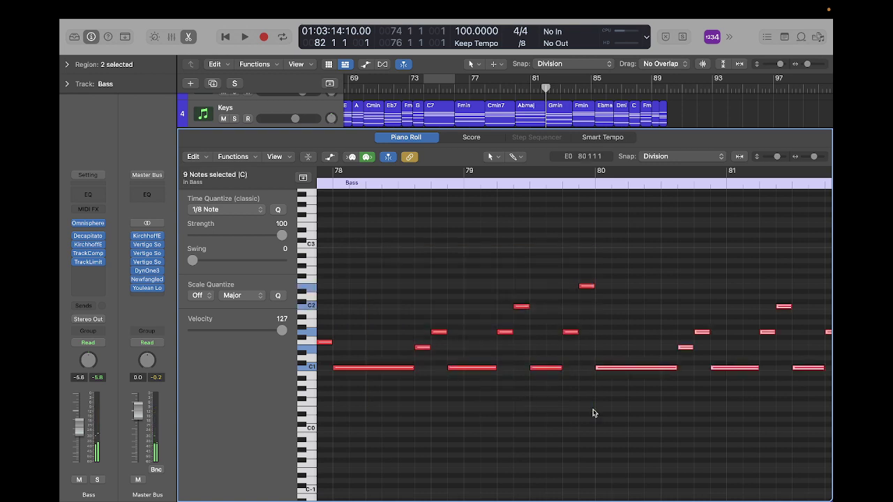
pyautogui.hotkey('alt', 'Up')
pyautogui.hotkey('alt', 'Up')
pyautogui.hotkey('alt', 'Up')
pyautogui.hotkey('alt', 'Up')
pyautogui.hotkey('alt', 'Up')
pyautogui.hotkey('alt', 'Up')
pyautogui.hotkey('alt', 'Up')
pyautogui.hotkey('alt', 'Up')
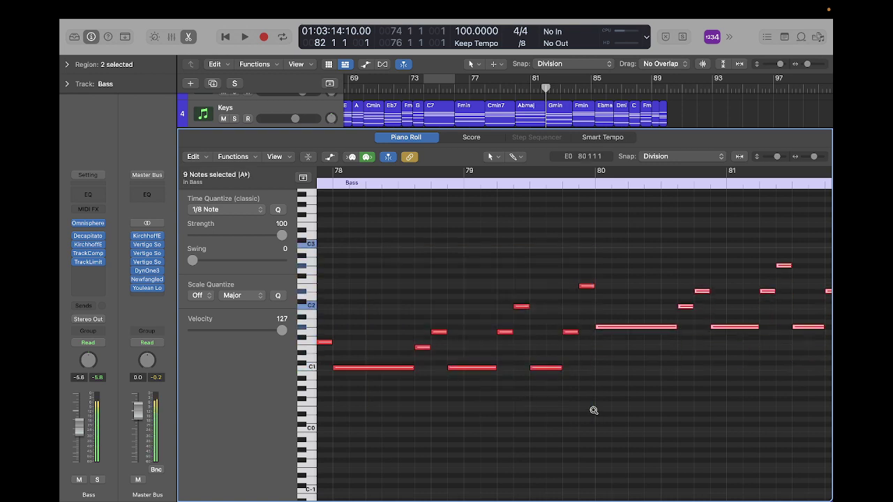
pyautogui.click(670, 430)
pyautogui.hscroll(3, 670, 430)
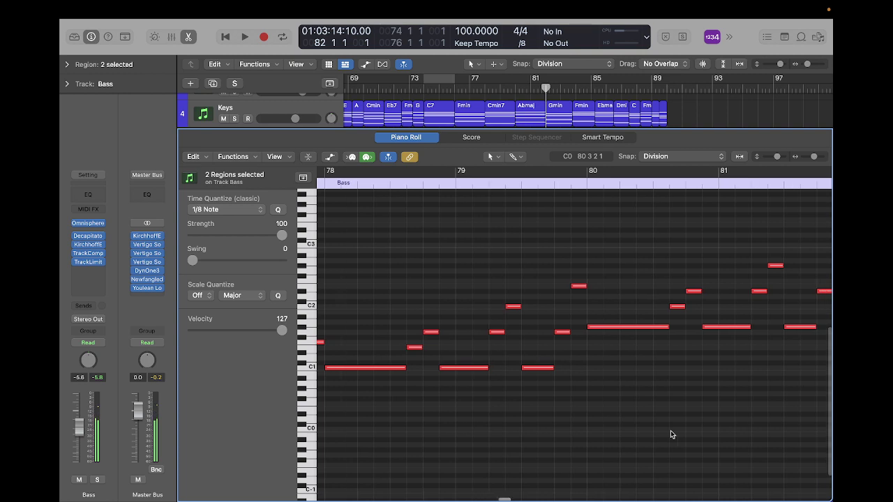
# - Lower the E1 note in bar 78 to D#1 and the E2 note at the end of bar 79 to D#2
pyautogui.hscroll(5, 670, 433)
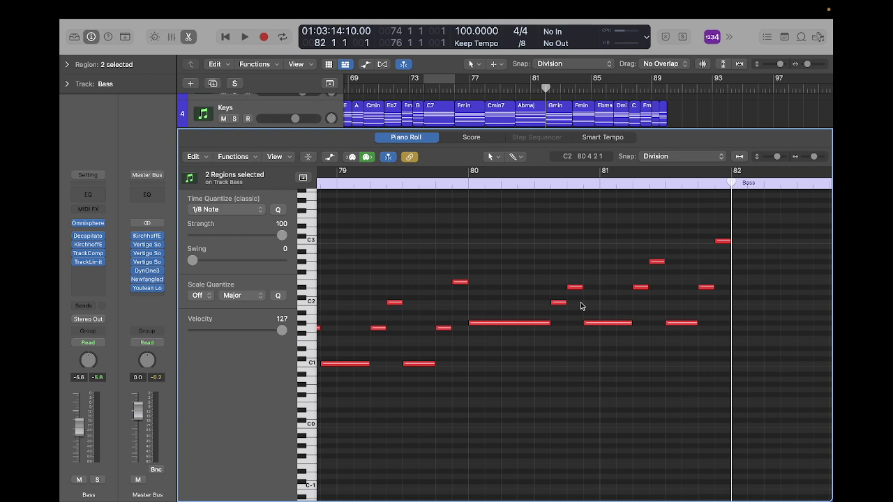
pyautogui.hscroll(-5, 572, 323)
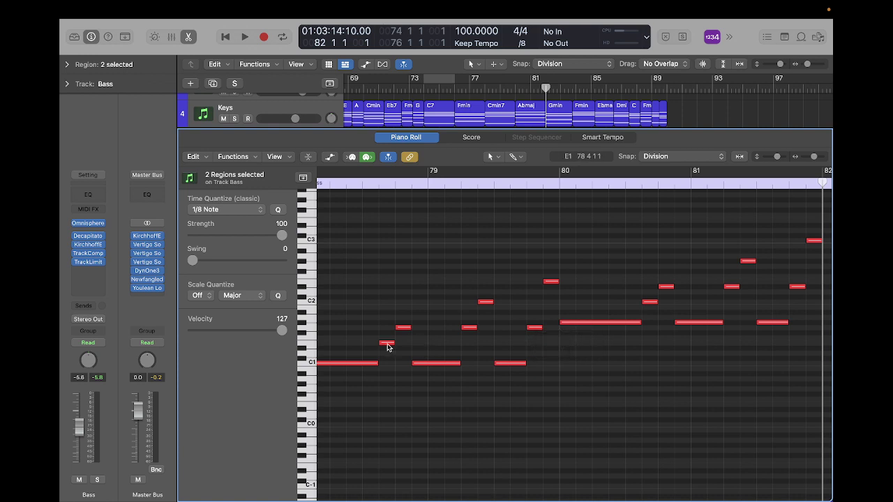
pyautogui.moveTo(388, 347); pyautogui.dragTo(387, 352)
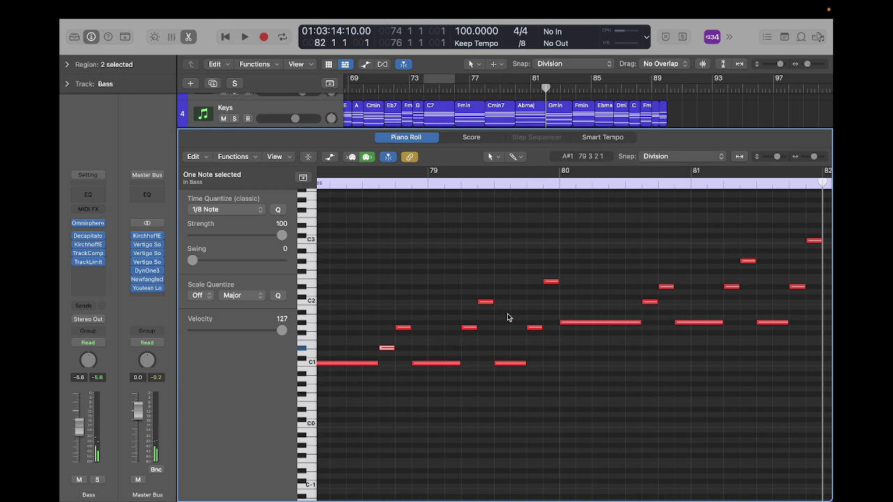
pyautogui.moveTo(551, 284); pyautogui.dragTo(550, 288)
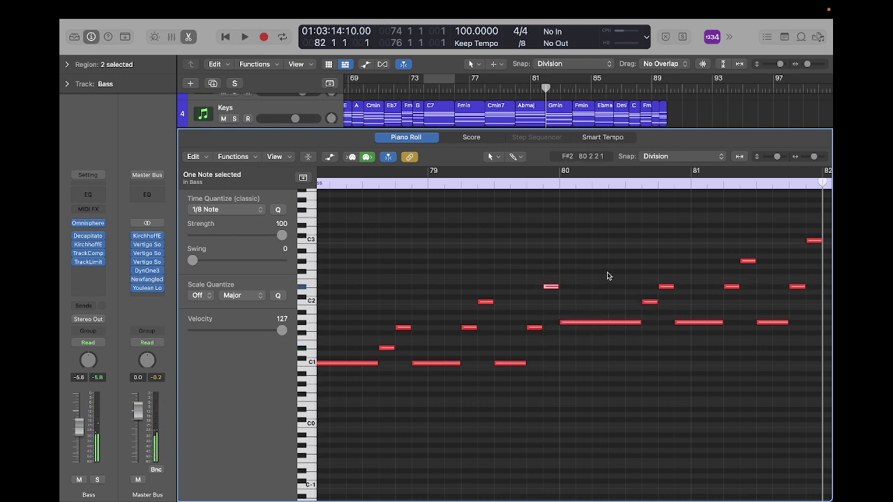
# - Add a G1 bass note at the start of bar 82 and extend it to about four beats
pyautogui.hscroll(5, 607, 276)
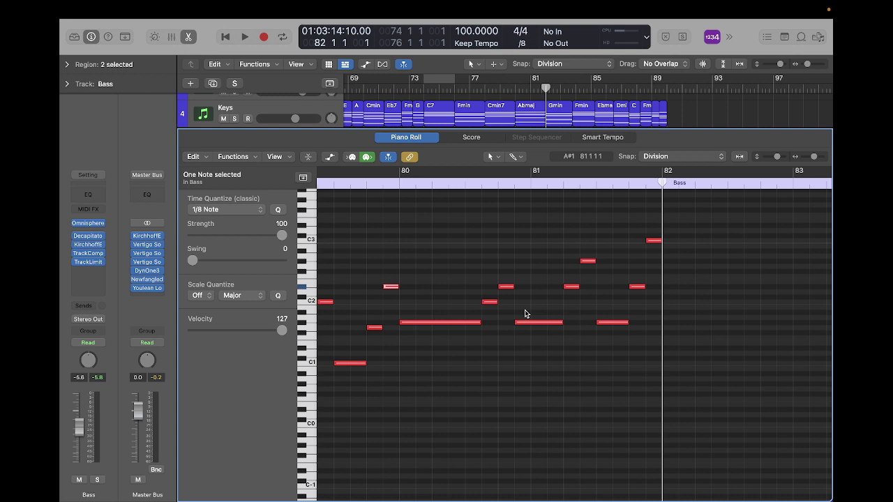
pyautogui.hscroll(5, 669, 310)
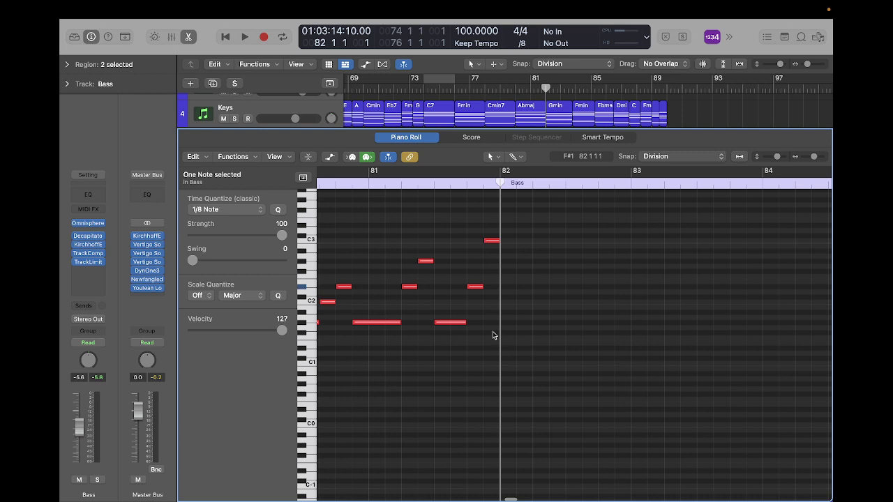
pyautogui.keyDown('super'); pyautogui.click(510, 327); pyautogui.keyUp('super')
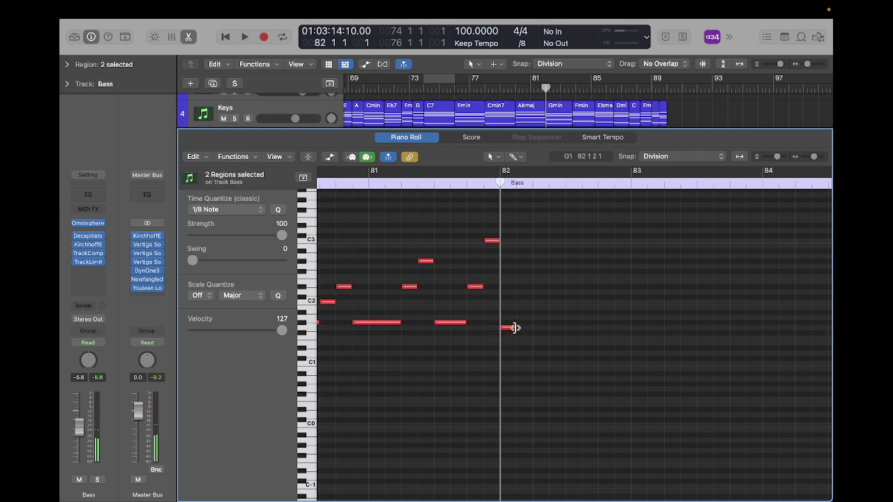
pyautogui.moveTo(515, 328); pyautogui.dragTo(627, 324)
# - Play the new bass line from bar 74 into bar 83 and stop
pyautogui.hscroll(-5, 627, 323)
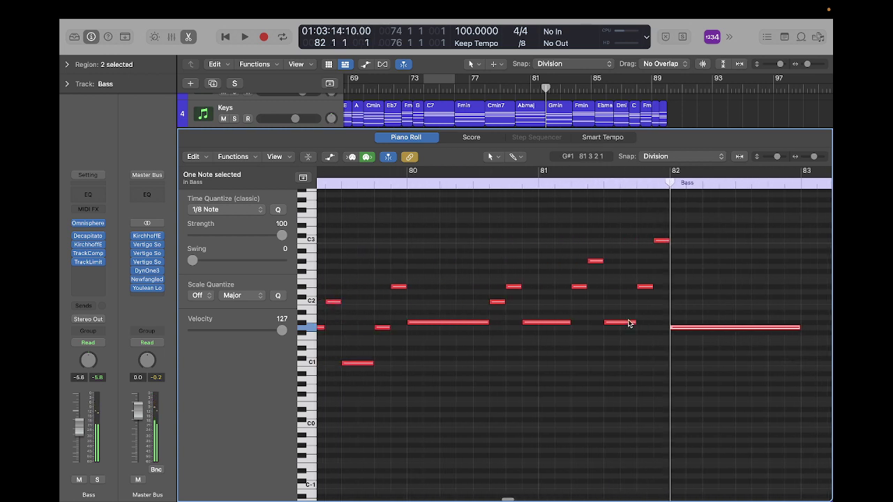
pyautogui.scroll(-10, 628, 323)
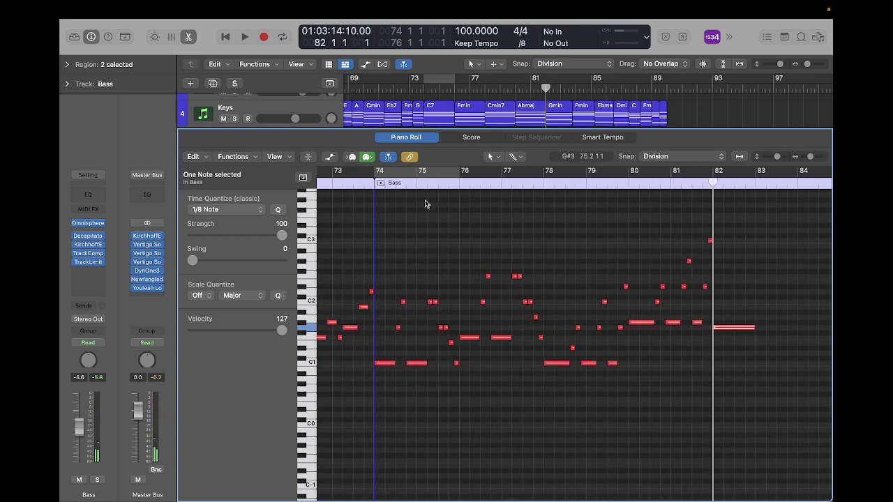
pyautogui.click(374, 181)
pyautogui.press('space')
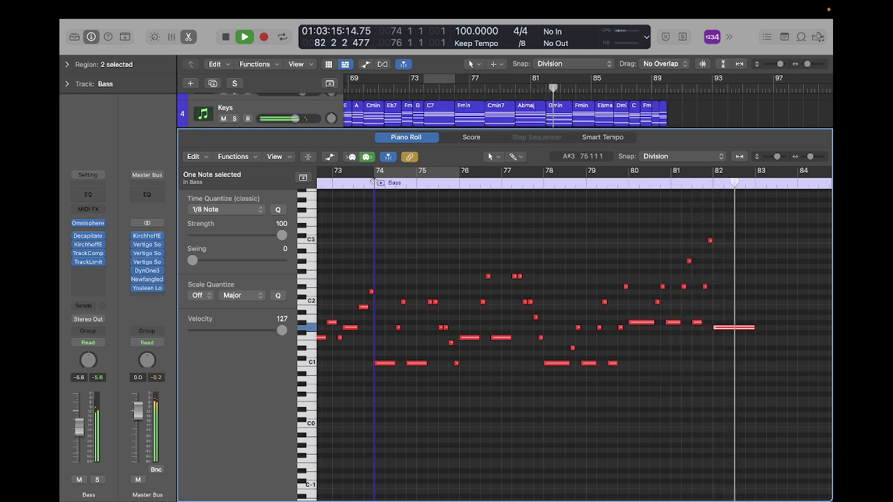
pyautogui.press('space')
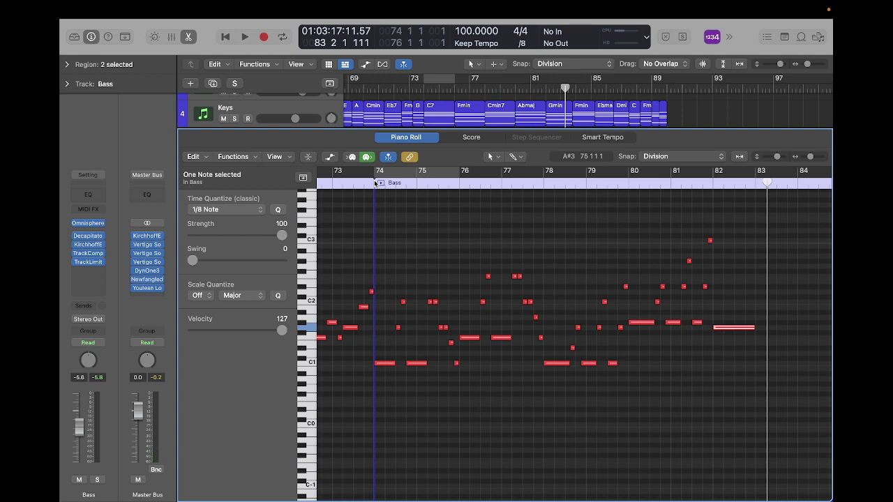
# - Close the piano roll and show the whole arrangement across all tracks
pyautogui.hscroll(2, 374, 182)
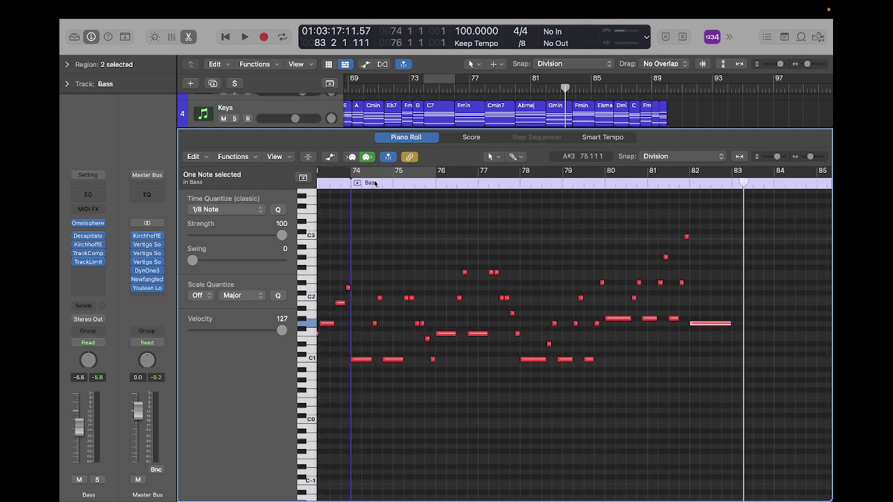
pyautogui.hscroll(20, 375, 182)
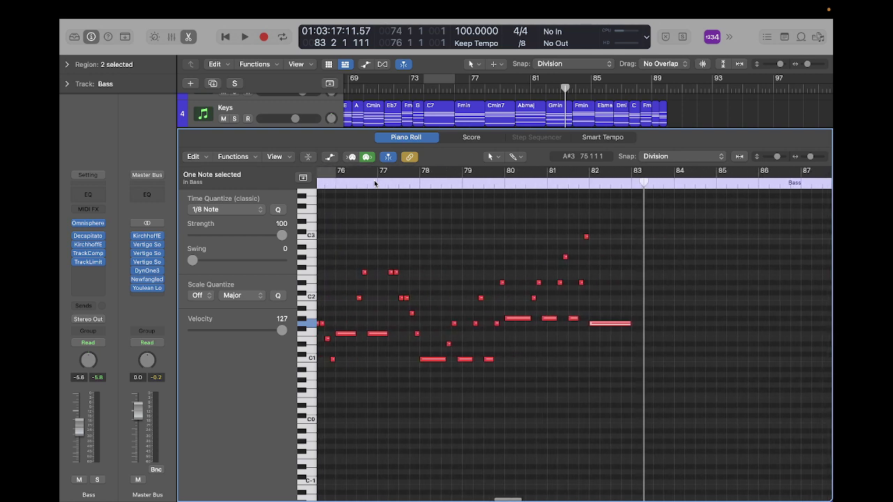
pyautogui.hscroll(5, 375, 182)
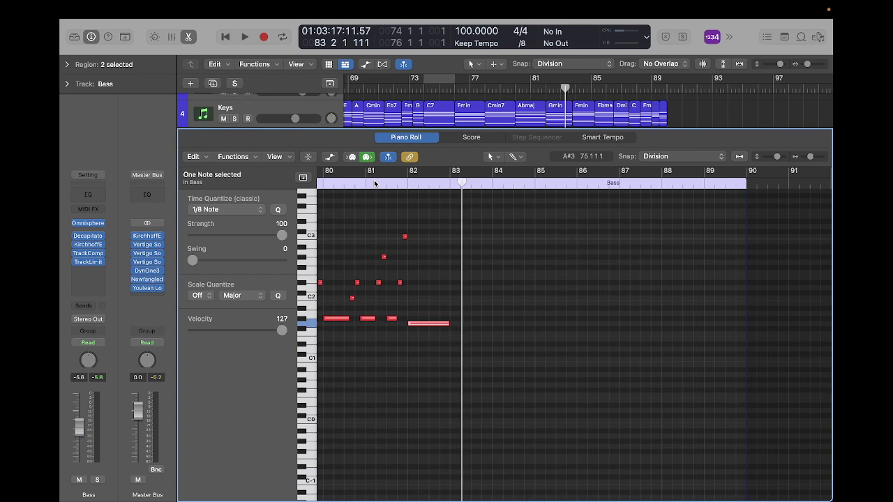
pyautogui.press('e')
pyautogui.scroll(-10, 374, 184)
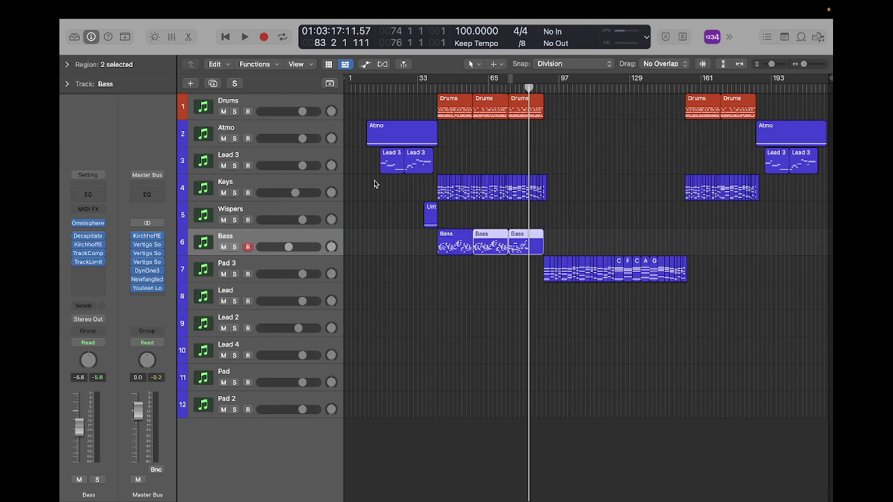
# - Play the arrangement from bar 9 into bar 66 and stop
pyautogui.click(366, 87)
pyautogui.moveTo(366, 88); pyautogui.dragTo(364, 88)
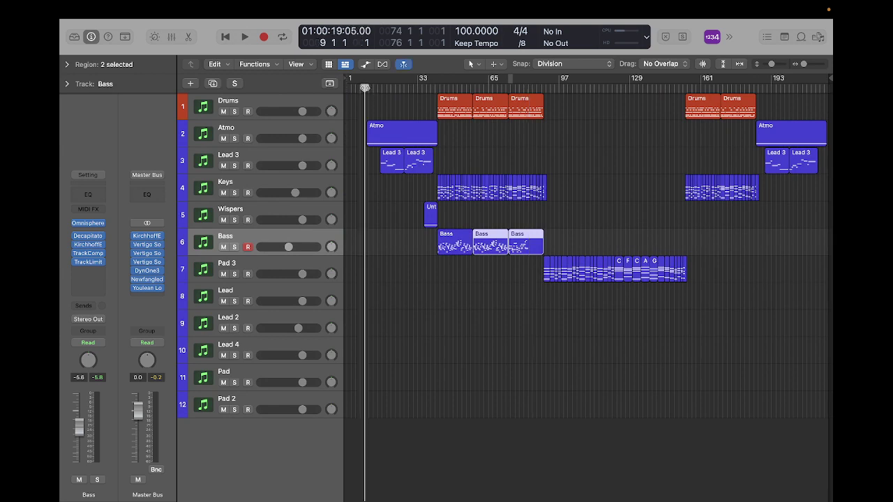
pyautogui.press('space')
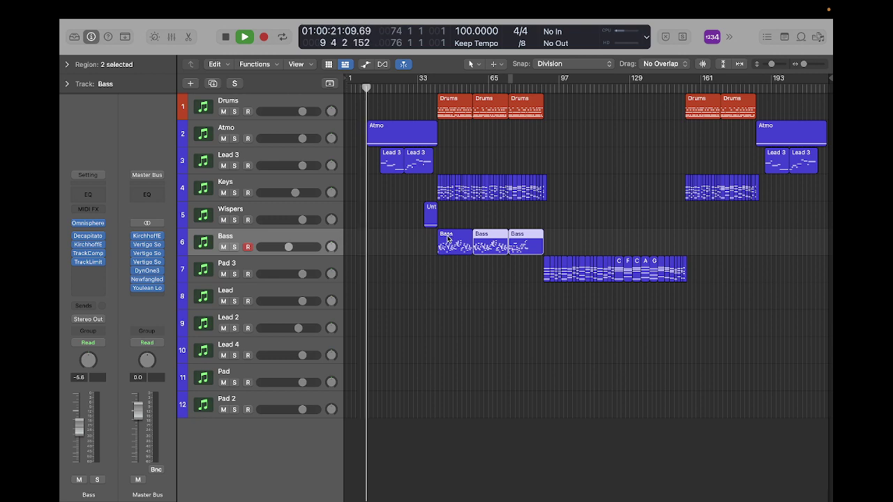
pyautogui.click(471, 297)
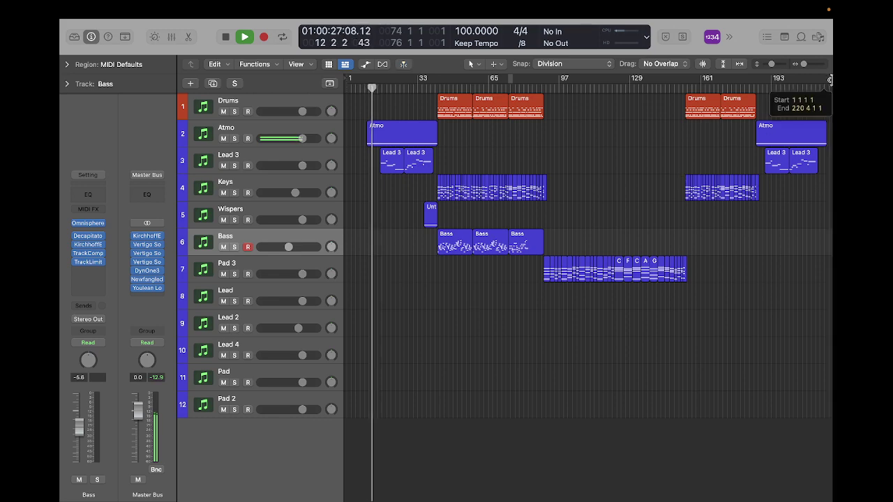
pyautogui.hscroll(5, 826, 81)
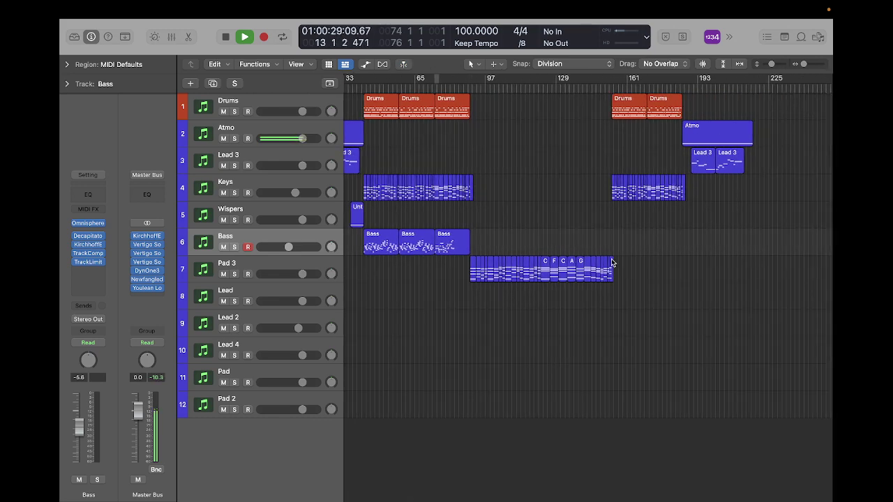
pyautogui.scroll(-3, 611, 262)
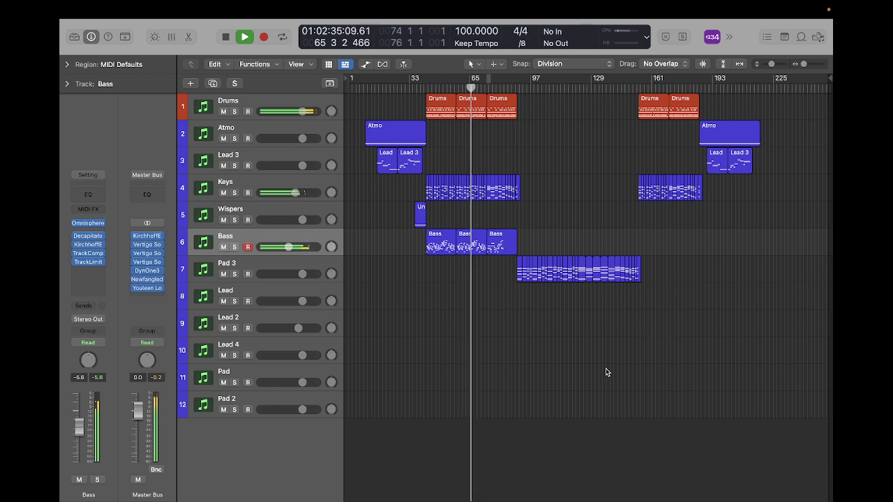
pyautogui.press('space')
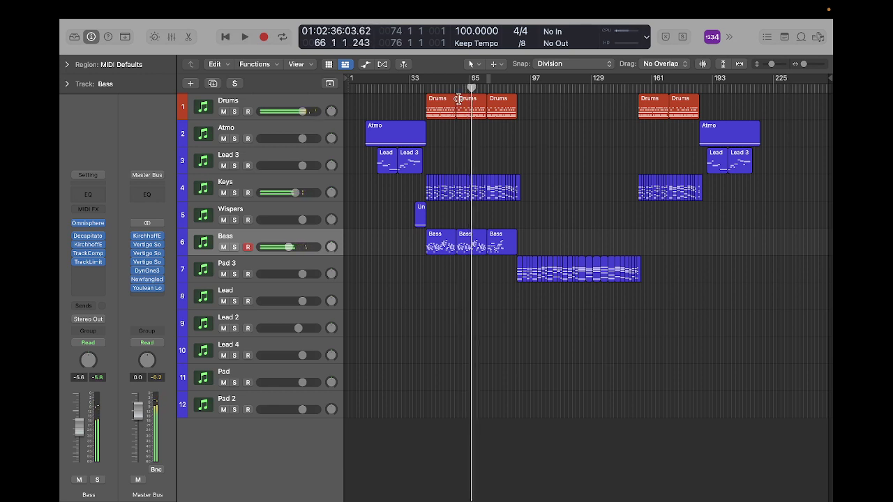
# - Delete the Drums region at bar 58 and fill the gap by repeating the Drums region before it
pyautogui.press('super+Right')
pyautogui.press('super+Right')
pyautogui.press('super+Right')
pyautogui.press('super+Right')
pyautogui.press('super+Right')
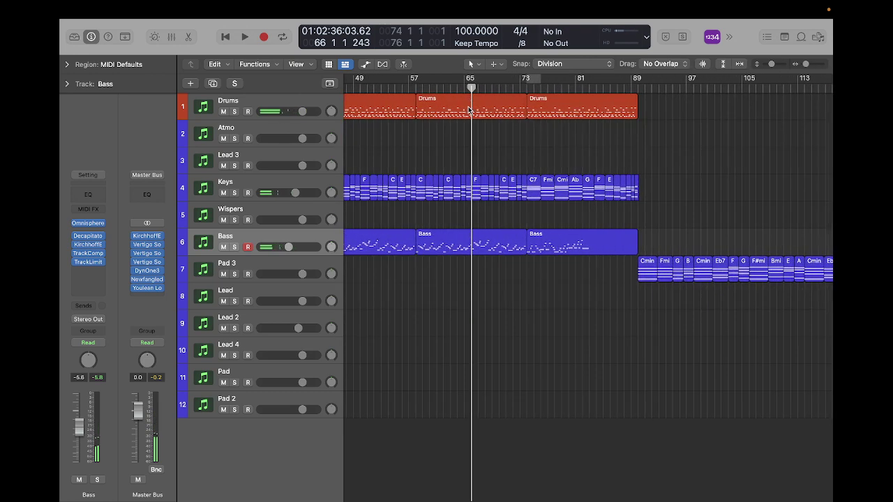
pyautogui.hscroll(-3, 516, 116)
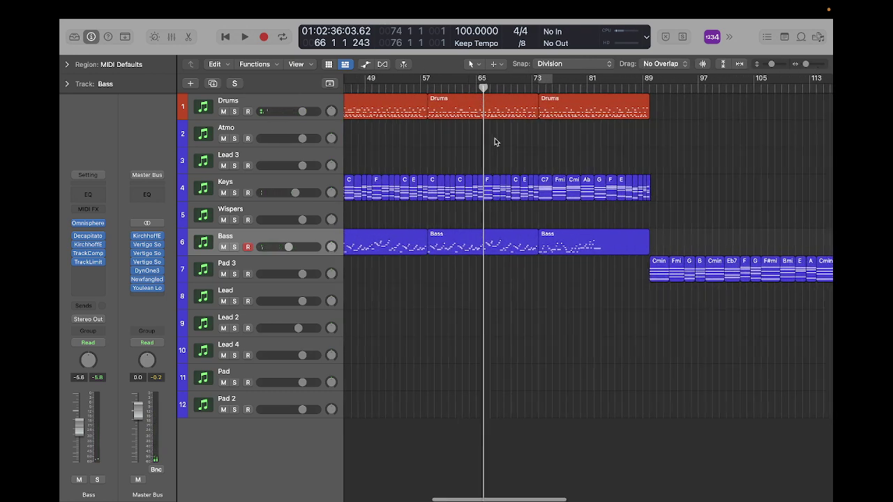
pyautogui.click(501, 100)
pyautogui.press('Delete')
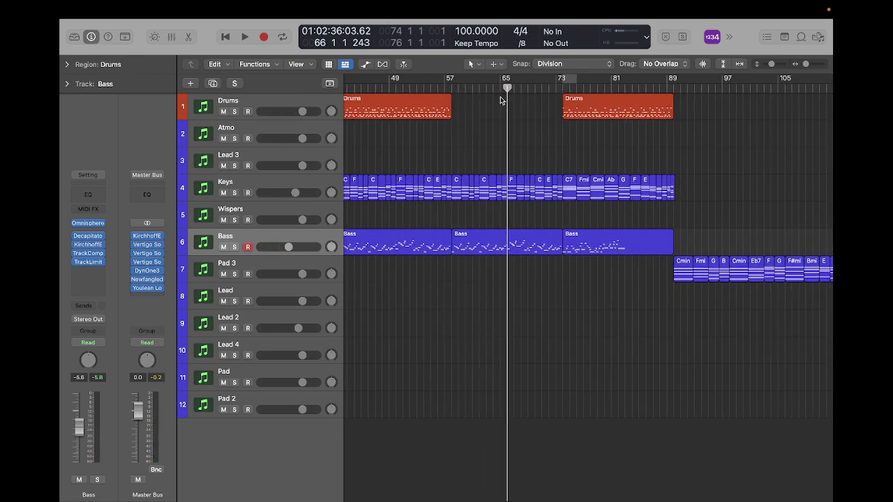
pyautogui.click(421, 107)
pyautogui.press('super+r')
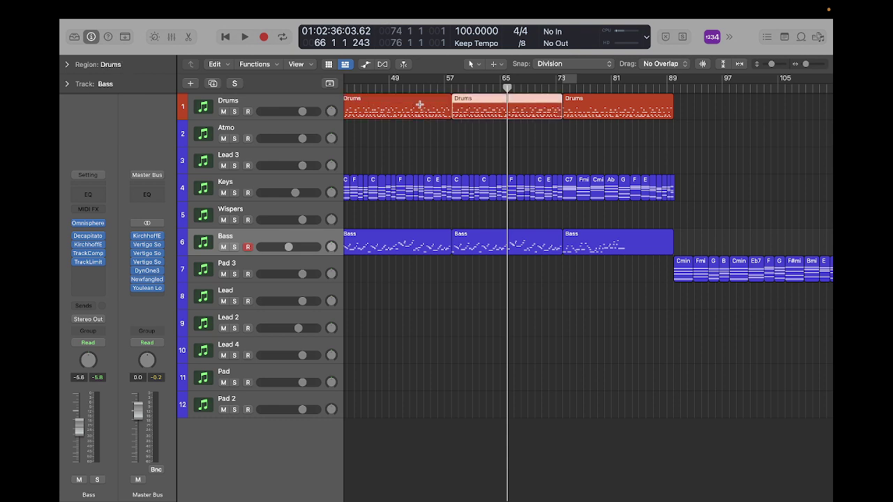
# - Play the arrangement from bar 58 to check the replaced Drums region and the section that follows
pyautogui.click(451, 89)
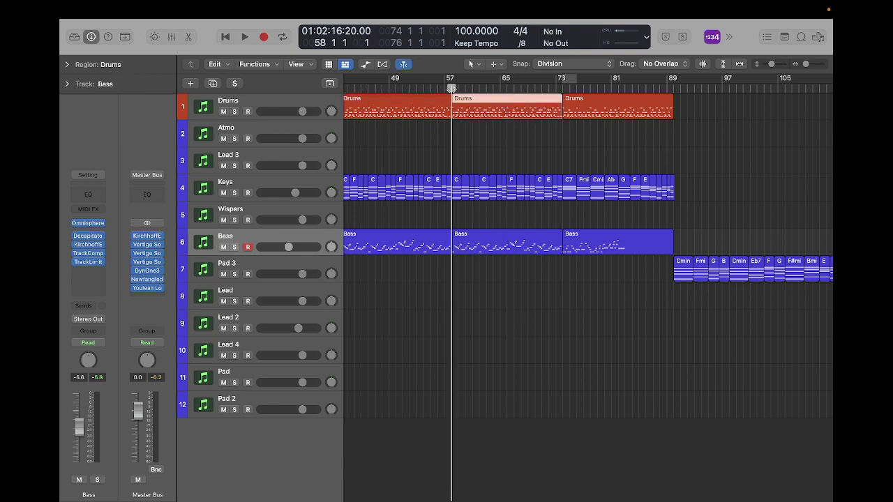
pyautogui.press('space')
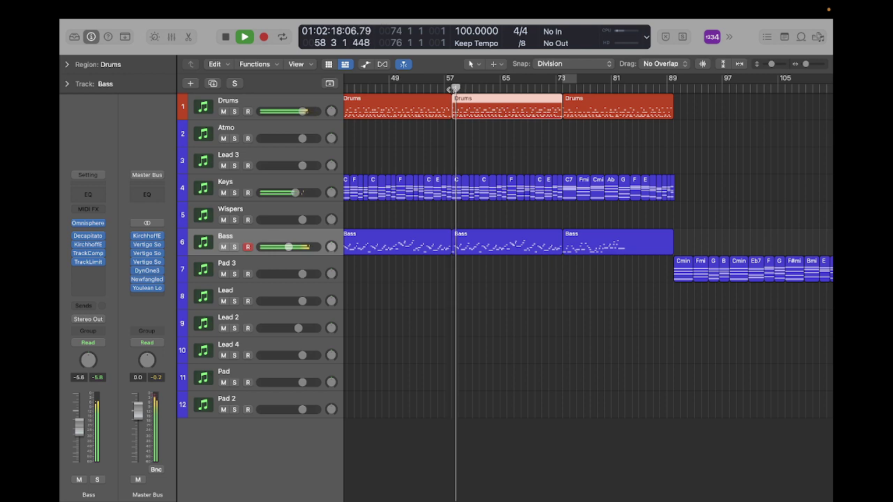
pyautogui.click(506, 160)
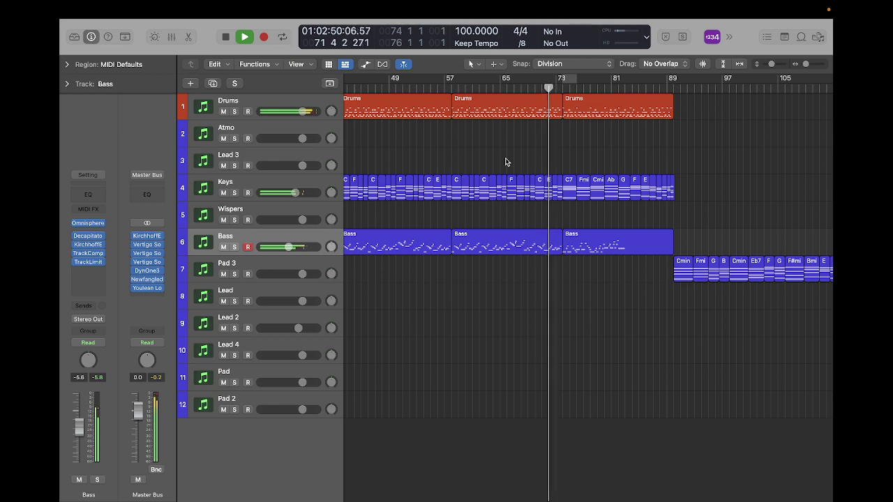
pyautogui.scroll(-6, 506, 160)
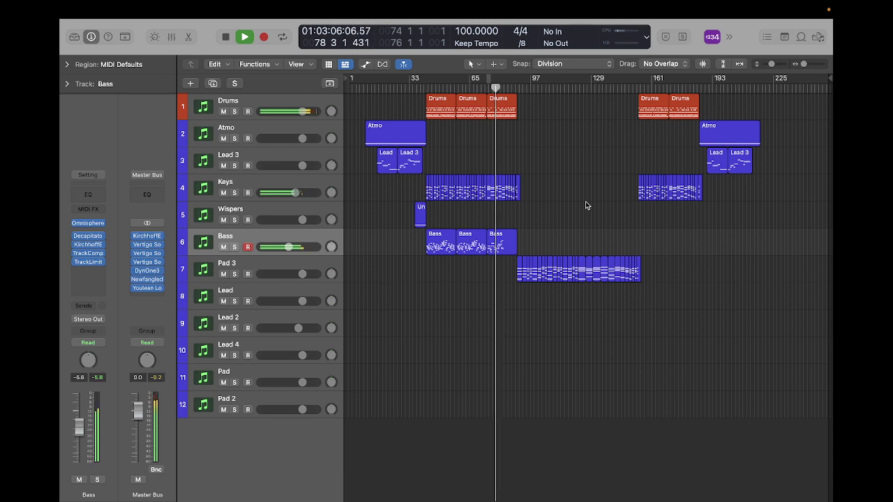
# - Select the Drums track and stop playback at bar 100
pyautogui.click(269, 95)
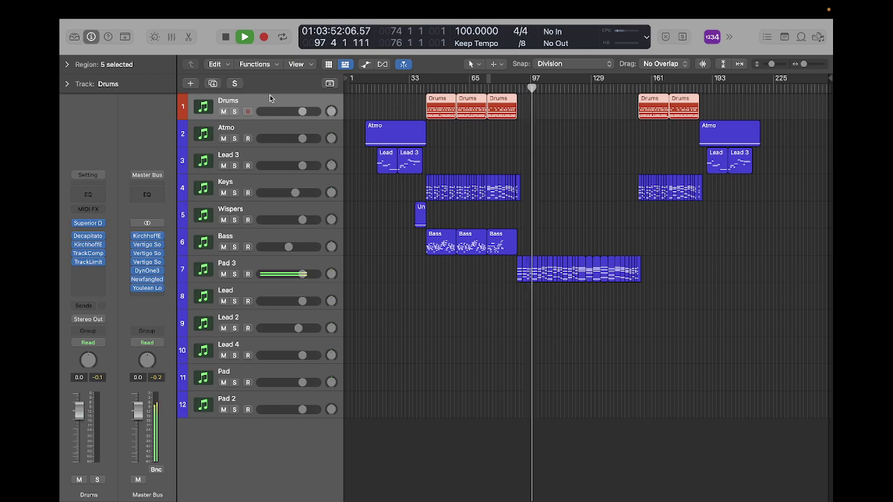
pyautogui.press('super+Right')
pyautogui.press('super+Right')
pyautogui.press('super+Right')
pyautogui.press('super+Right')
pyautogui.press('super+Right')
pyautogui.press('super+Left')
pyautogui.press('super+Left')
pyautogui.press('super+Left')
pyautogui.press('super+Left')
pyautogui.hscroll(-3, 269, 97)
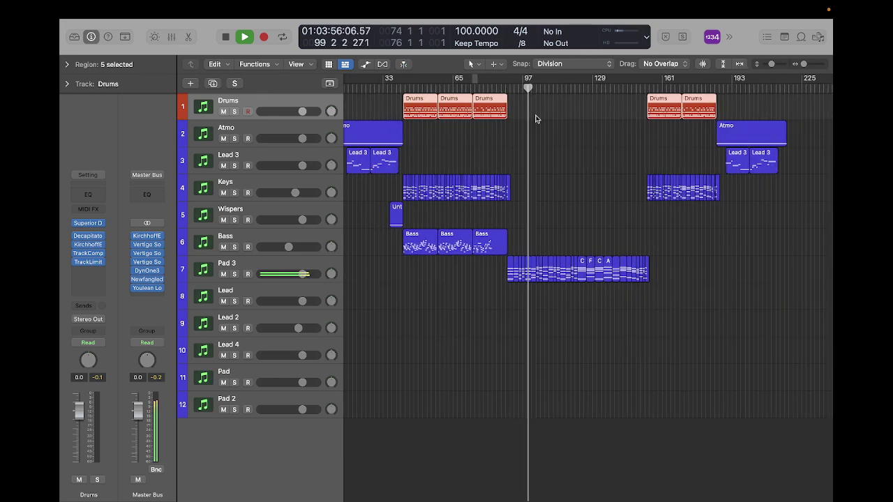
pyautogui.press('space')
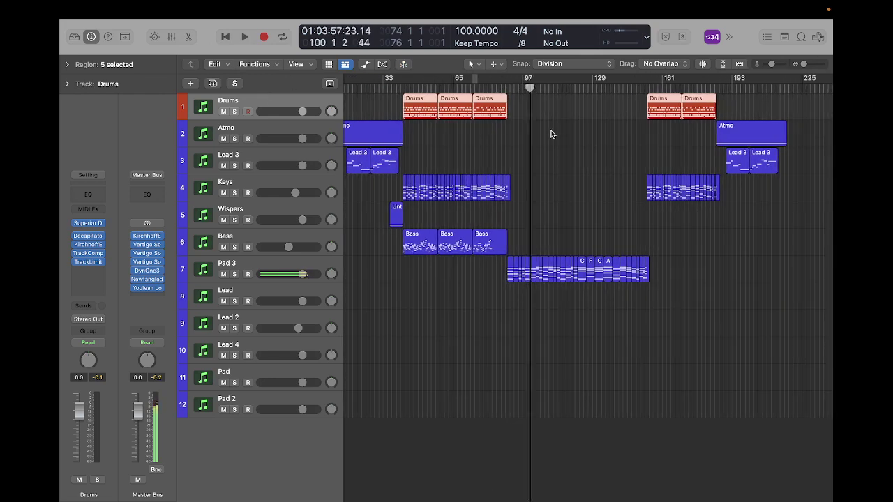
# - Repeat the Drums region that ends at bar 90 and trim the copy to the first two beats of bar 90
pyautogui.click(508, 89)
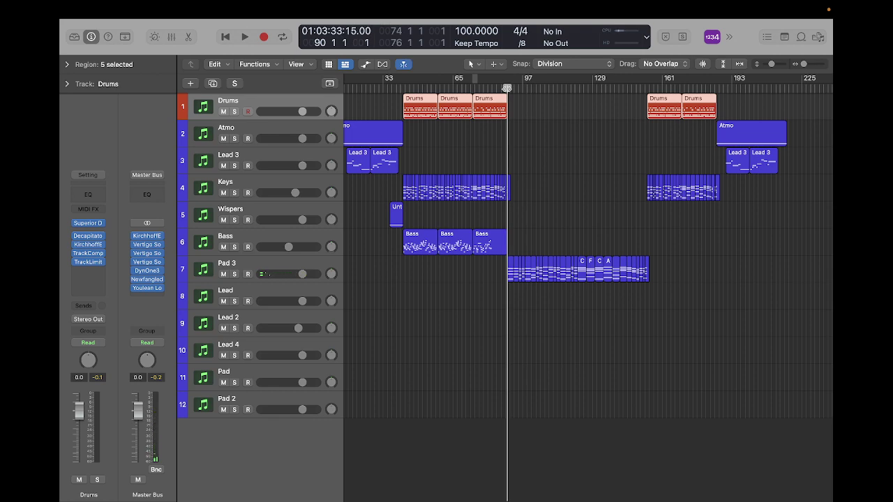
pyautogui.scroll(10, 507, 89)
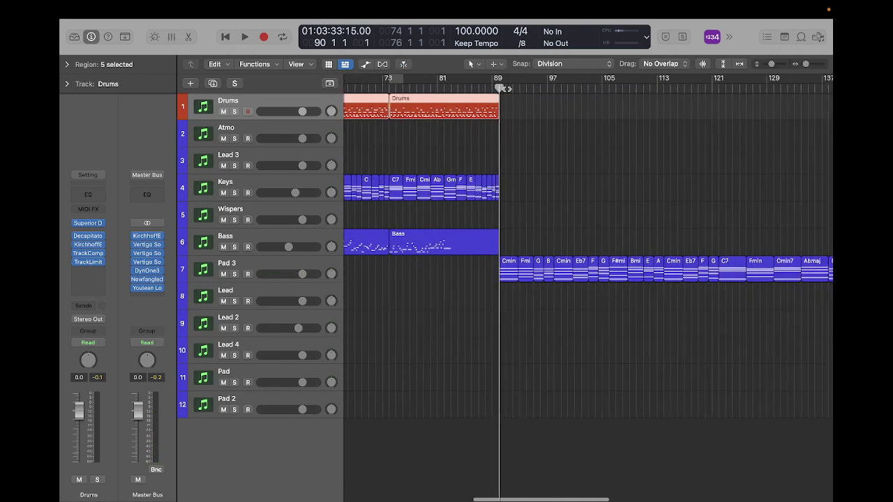
pyautogui.scroll(8, 507, 90)
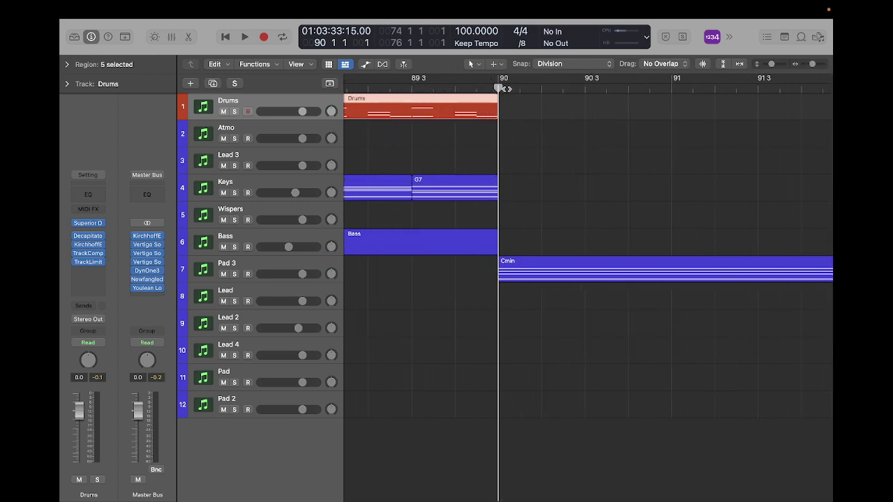
pyautogui.scroll(4, 502, 89)
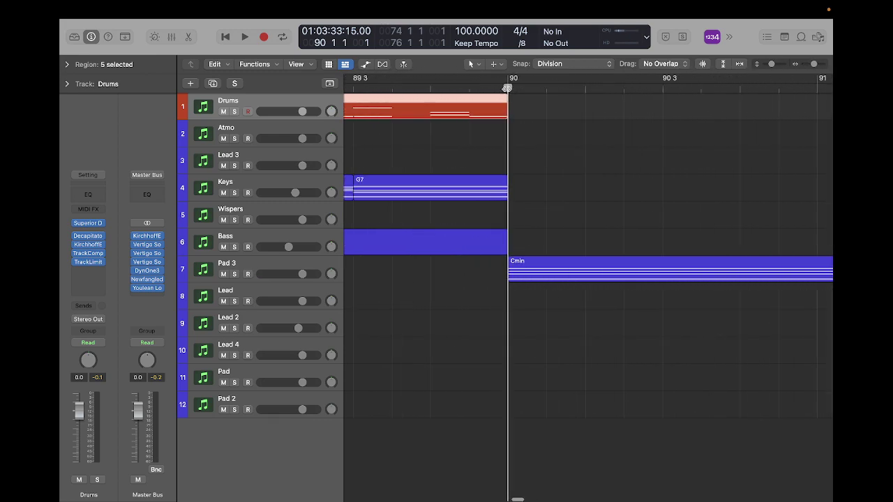
pyautogui.scroll(-10, 507, 89)
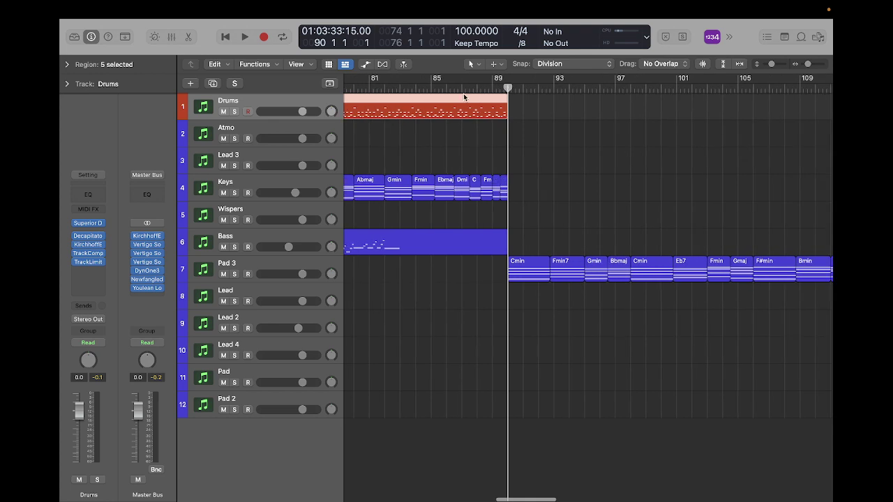
pyautogui.click(593, 146)
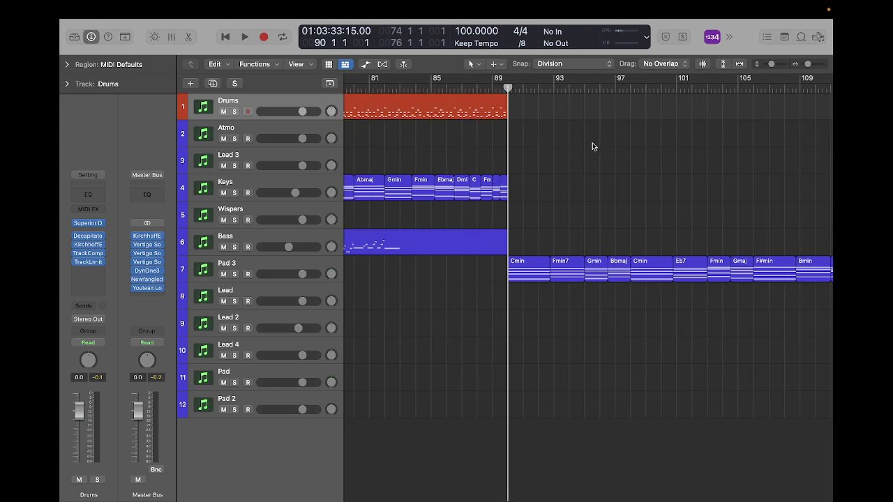
pyautogui.click(457, 99)
pyautogui.press('super+r')
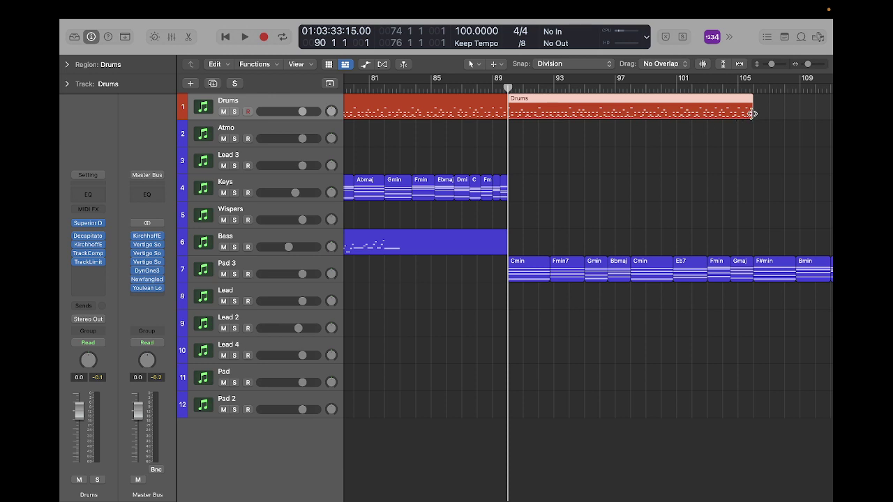
pyautogui.moveTo(746, 113); pyautogui.dragTo(511, 112)
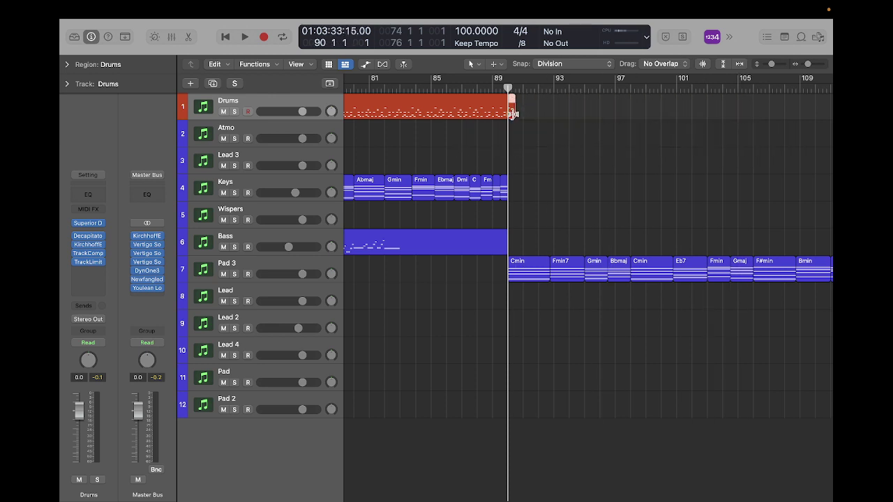
# - Open the short Drums region at bar 90 for note editing and delete its two notes on beat 2
pyautogui.scroll(3, 511, 112)
pyautogui.scroll(4, 512, 113)
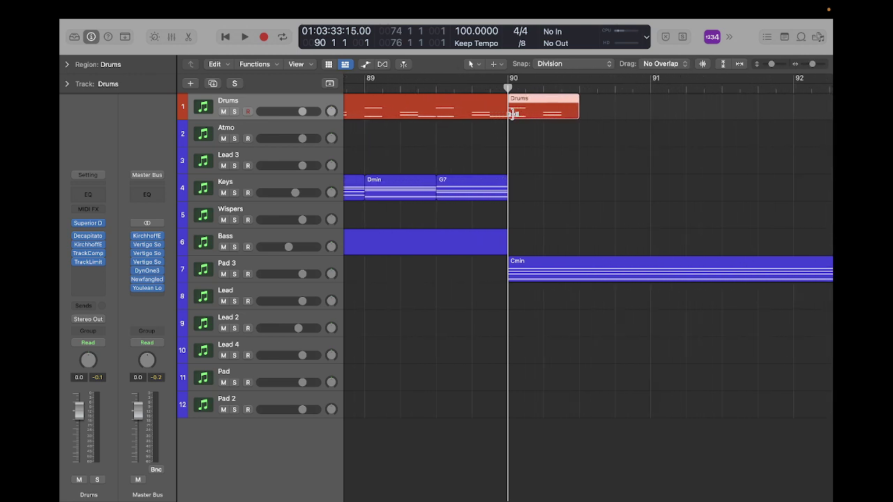
pyautogui.doubleClick(578, 104)
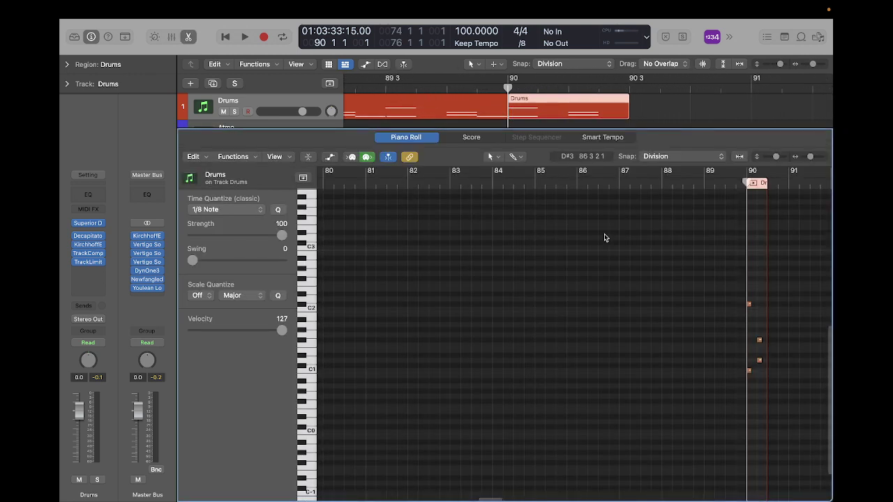
pyautogui.scroll(10, 604, 235)
pyautogui.hscroll(7, 605, 235)
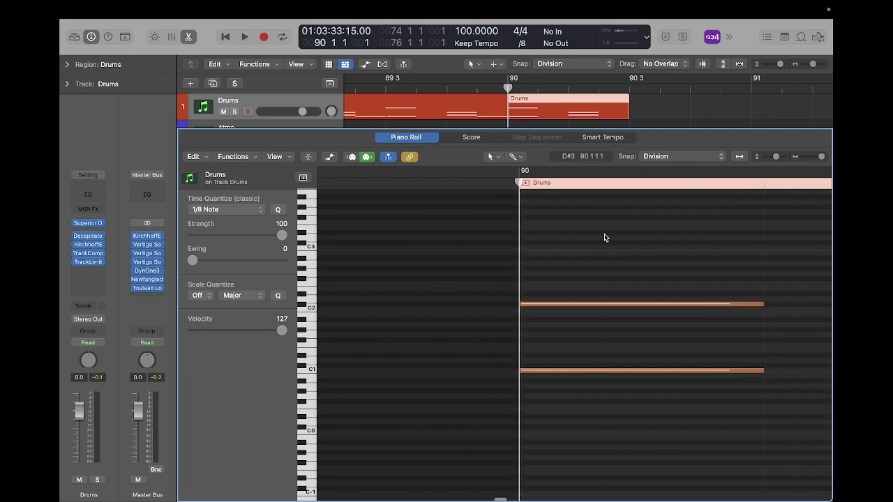
pyautogui.scroll(-5, 605, 235)
pyautogui.moveTo(500, 260); pyautogui.dragTo(580, 388)
pyautogui.press('Delete')
pyautogui.hscroll(-5, 581, 391)
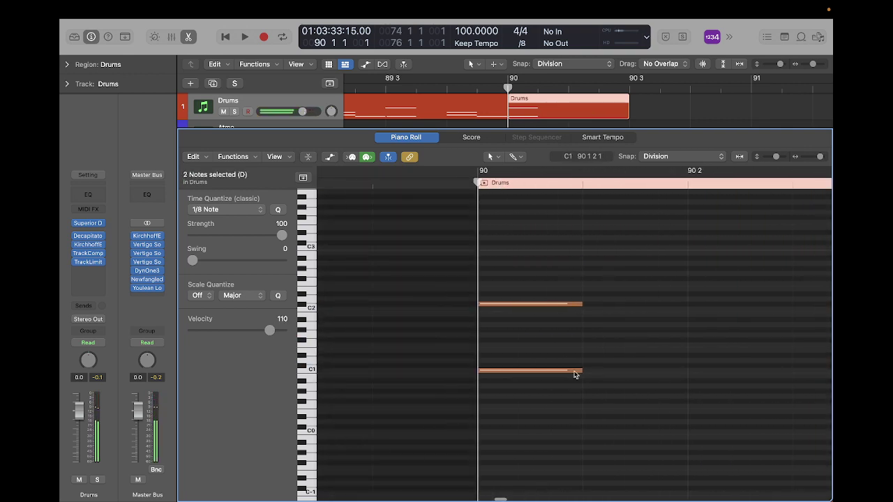
# - Set the velocity of the two remaining notes on the first beat of bar 90 to 127 and close the editor
pyautogui.moveTo(502, 257); pyautogui.dragTo(565, 429)
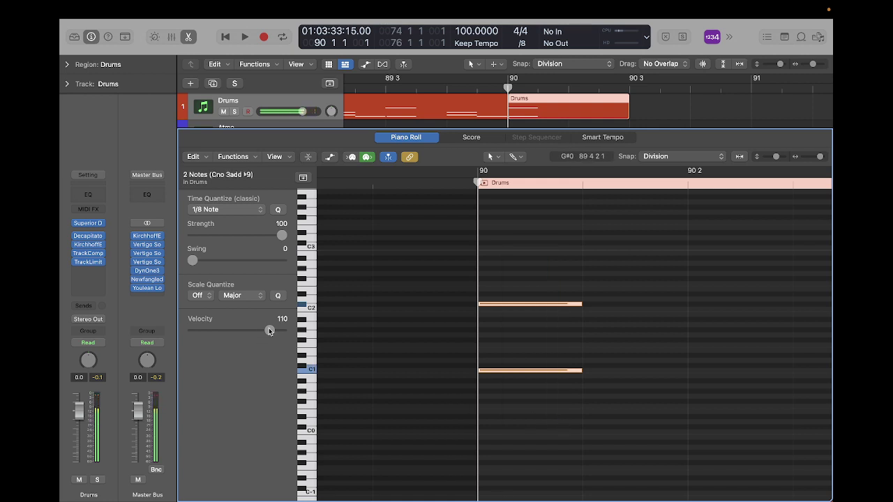
pyautogui.moveTo(270, 331); pyautogui.dragTo(325, 330)
pyautogui.click(631, 338)
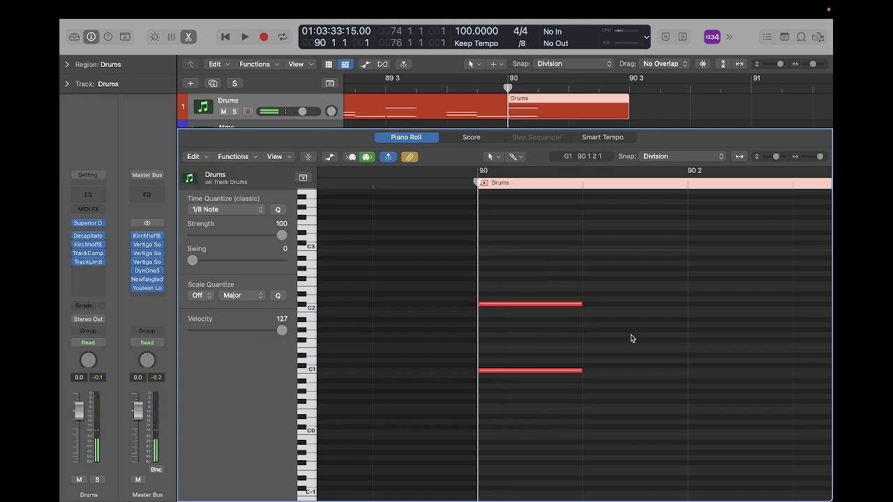
pyautogui.scroll(-5, 631, 338)
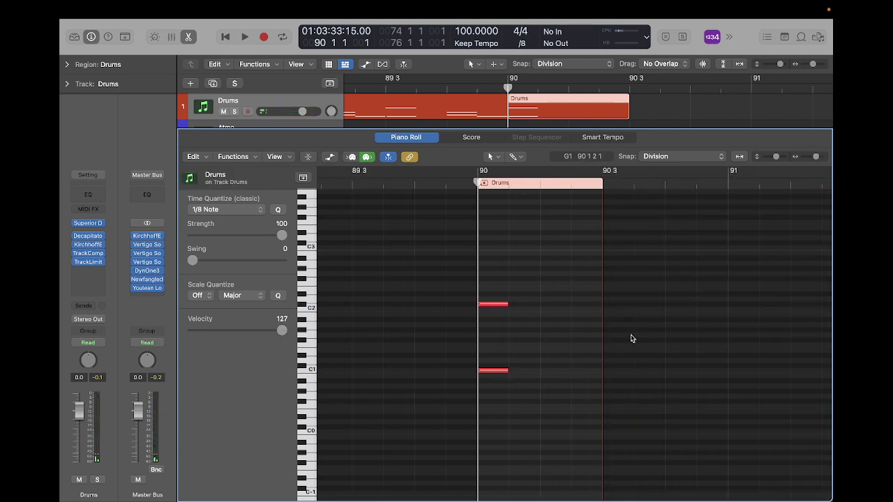
pyautogui.press('p')
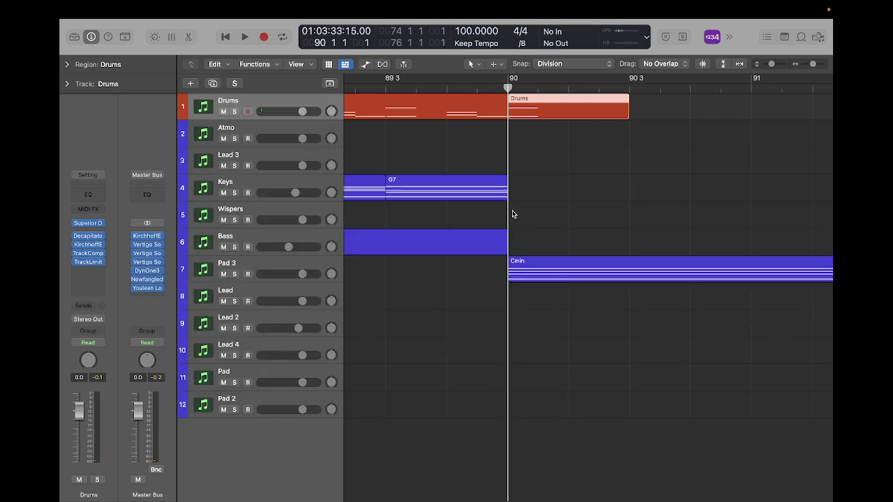
# - Play the transition from bar 89 beat 3 into bar 90 to check the closing drum hit, and stop
pyautogui.click(388, 87)
pyautogui.press('space')
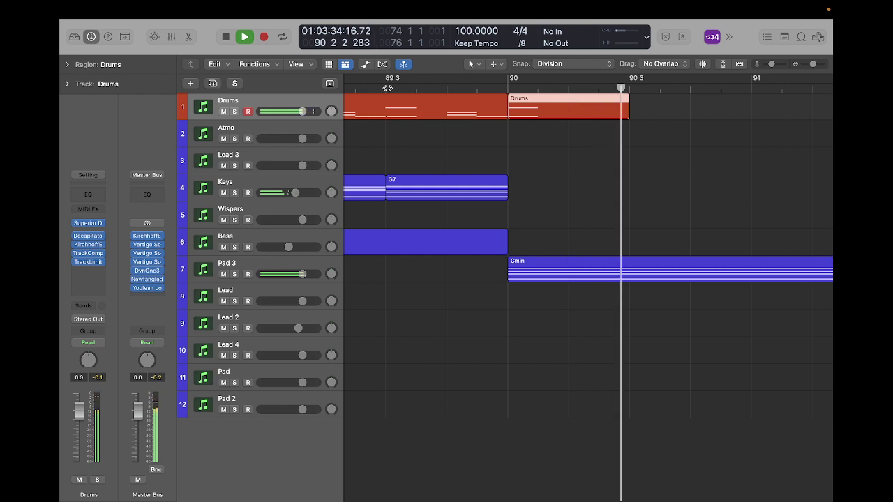
pyautogui.press('space')
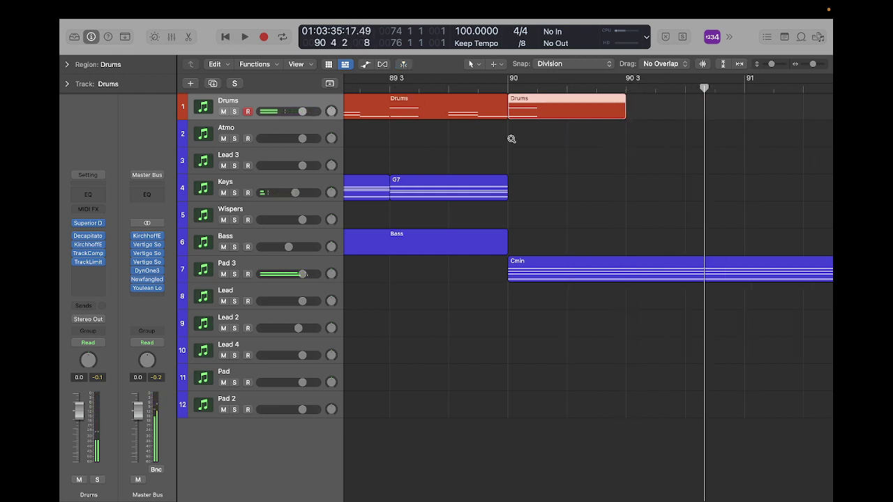
pyautogui.keyDown('ctrl'); pyautogui.keyDown('alt'); pyautogui.click(511, 139); pyautogui.keyUp('alt'); pyautogui.keyUp('ctrl')
pyautogui.keyDown('ctrl'); pyautogui.keyDown('alt'); pyautogui.click(511, 139); pyautogui.keyUp('alt'); pyautogui.keyUp('ctrl')
pyautogui.click(589, 160)
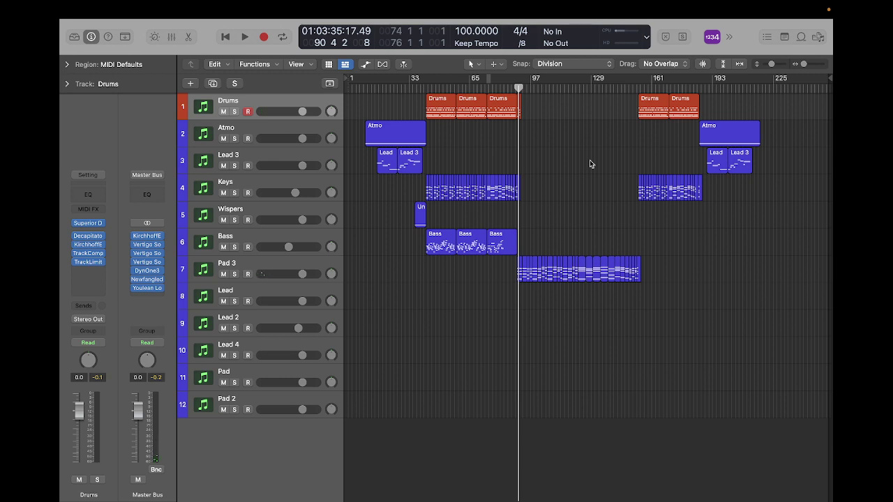
pyautogui.moveTo(697, 4)
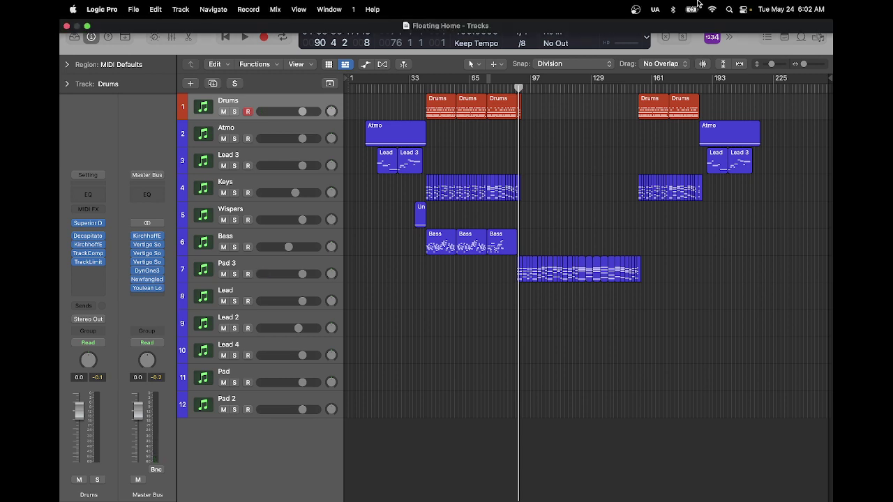